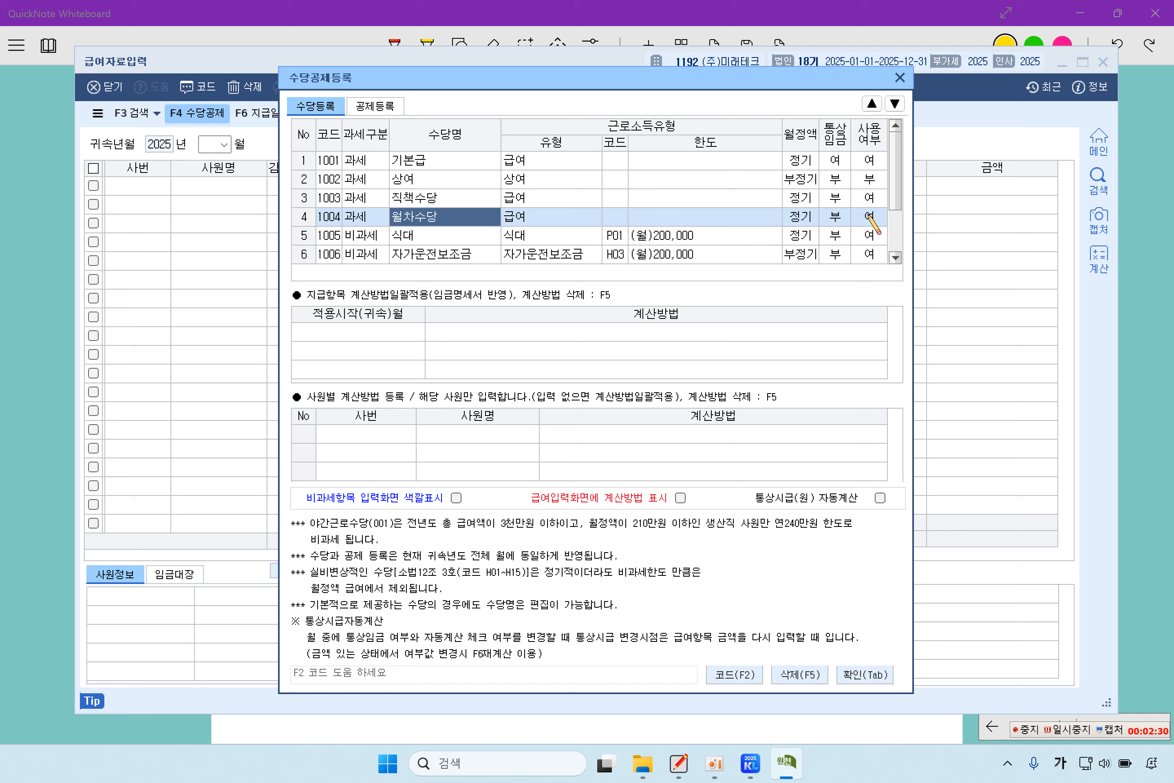
- Set 월차수당 to not in use and check the 식대, 자가운전보조금 and 야간근로수당 rows
left_click(869, 216)
key("2")
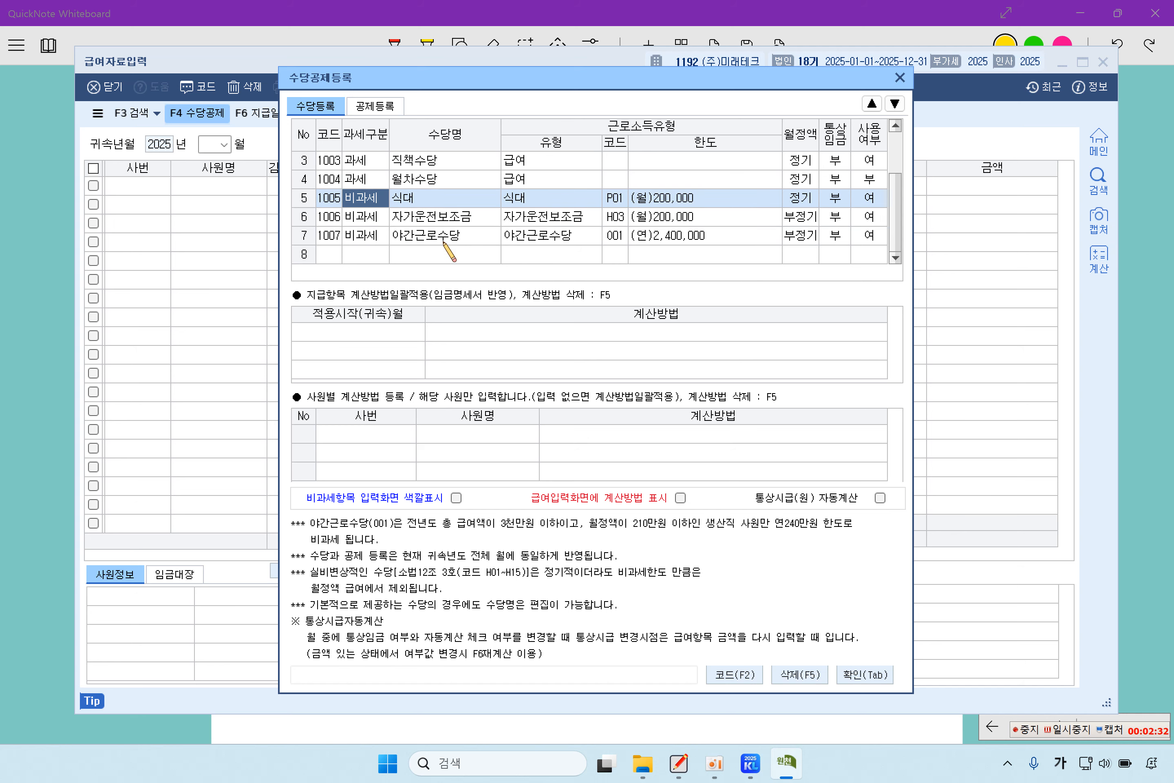
scroll(450, 253, "down", 1)
left_click(435, 199)
left_click(442, 220)
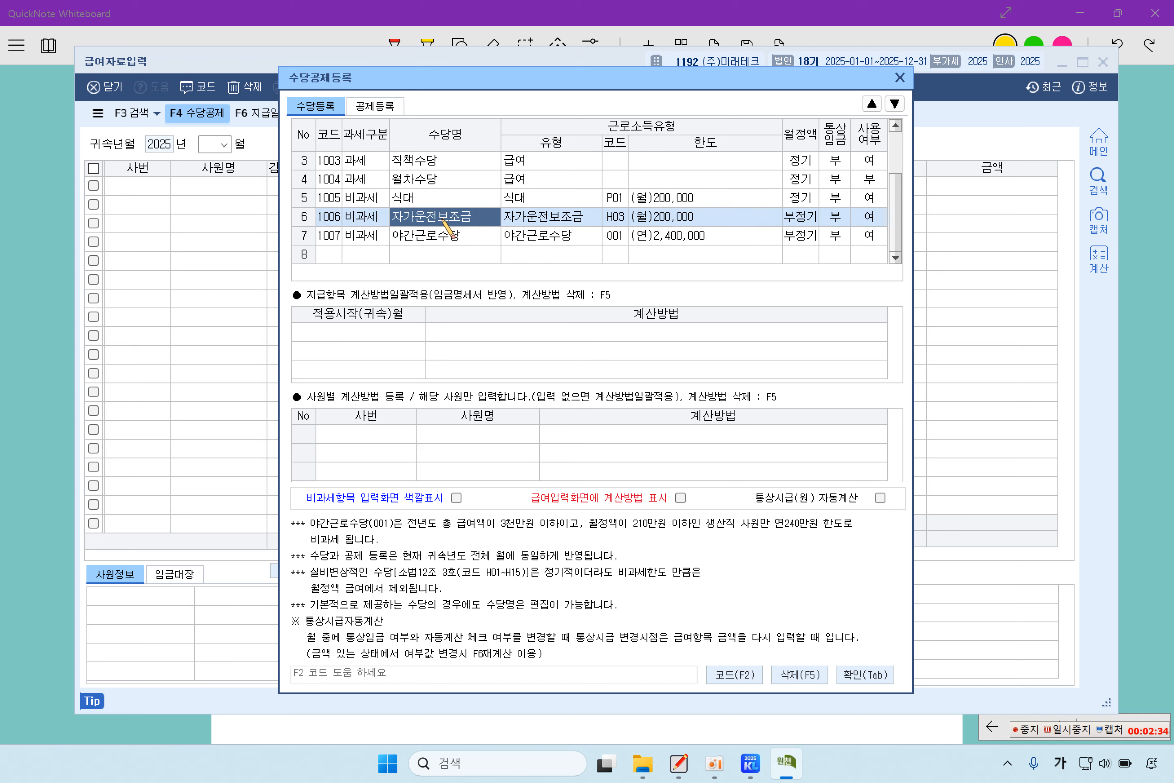
left_click(439, 239)
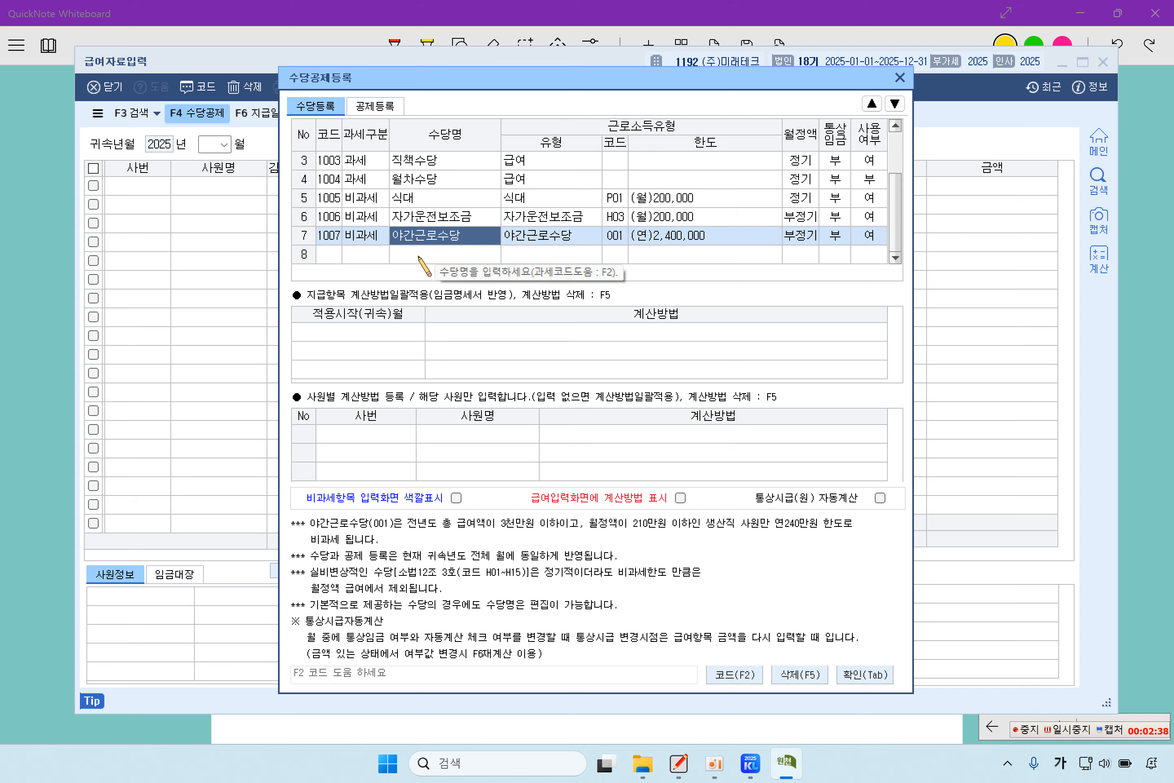
- Add allowance row 8 as tax-exempt 보육수당 (code 2001, Q02, 200,000 monthly limit)
left_click(380, 257)
type("2보육수당")
key("Return")
key("F2")
key("Return")
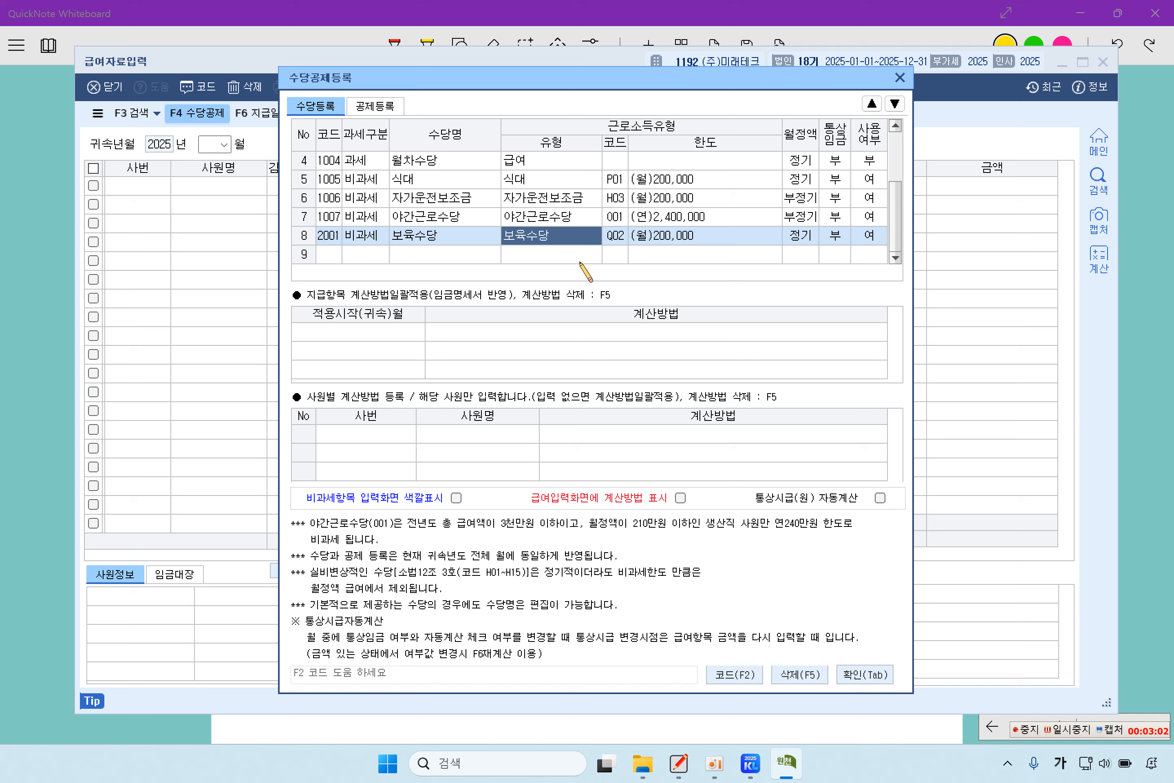
key("Return")
left_click(566, 230)
key("Return")
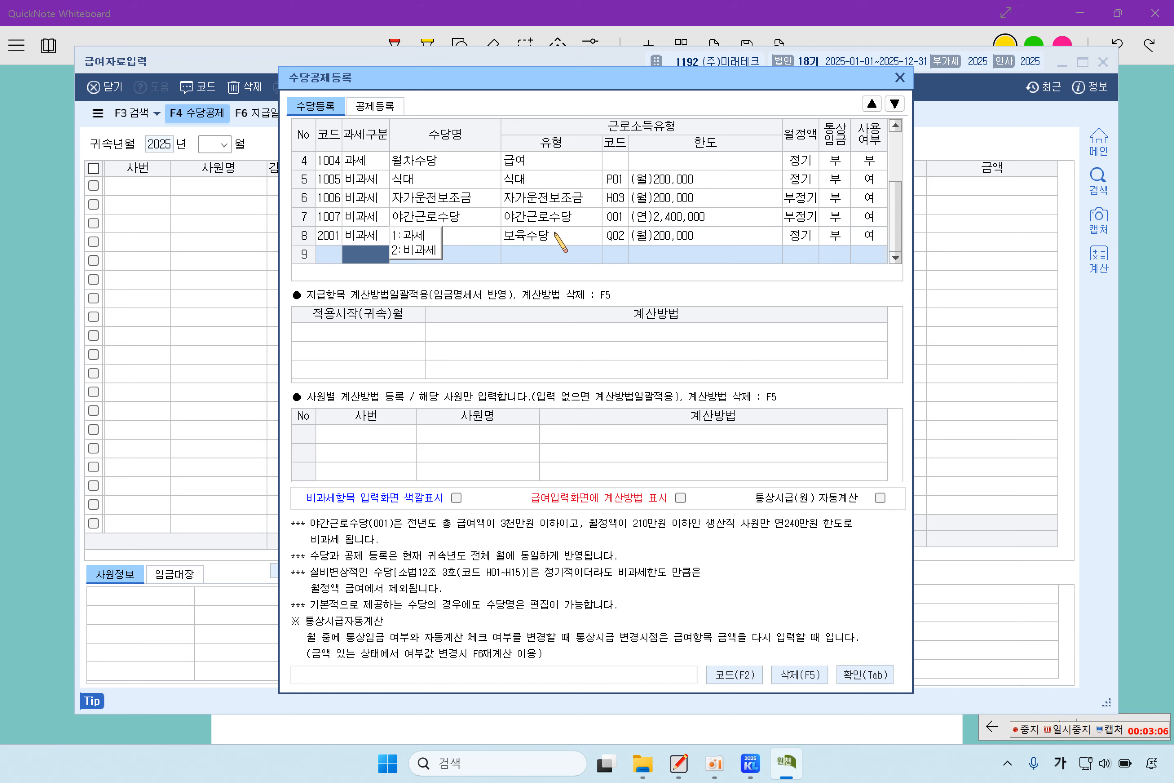
left_click(554, 234)
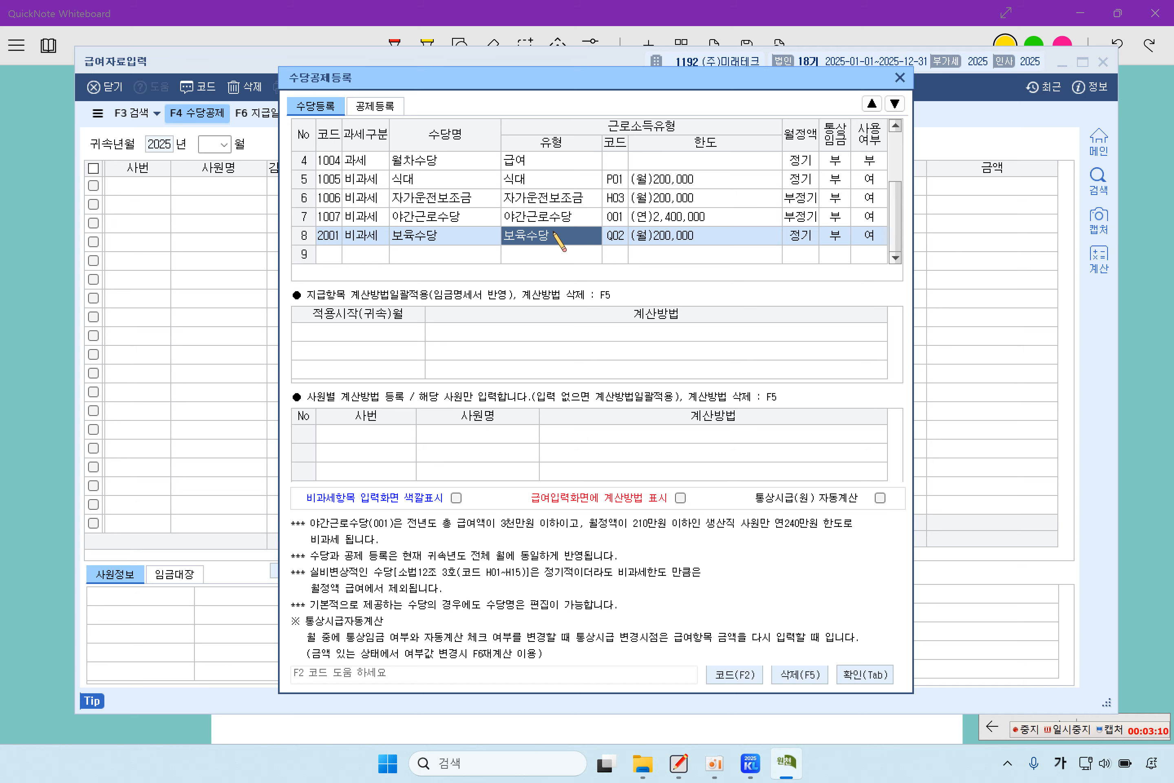
left_click(380, 113)
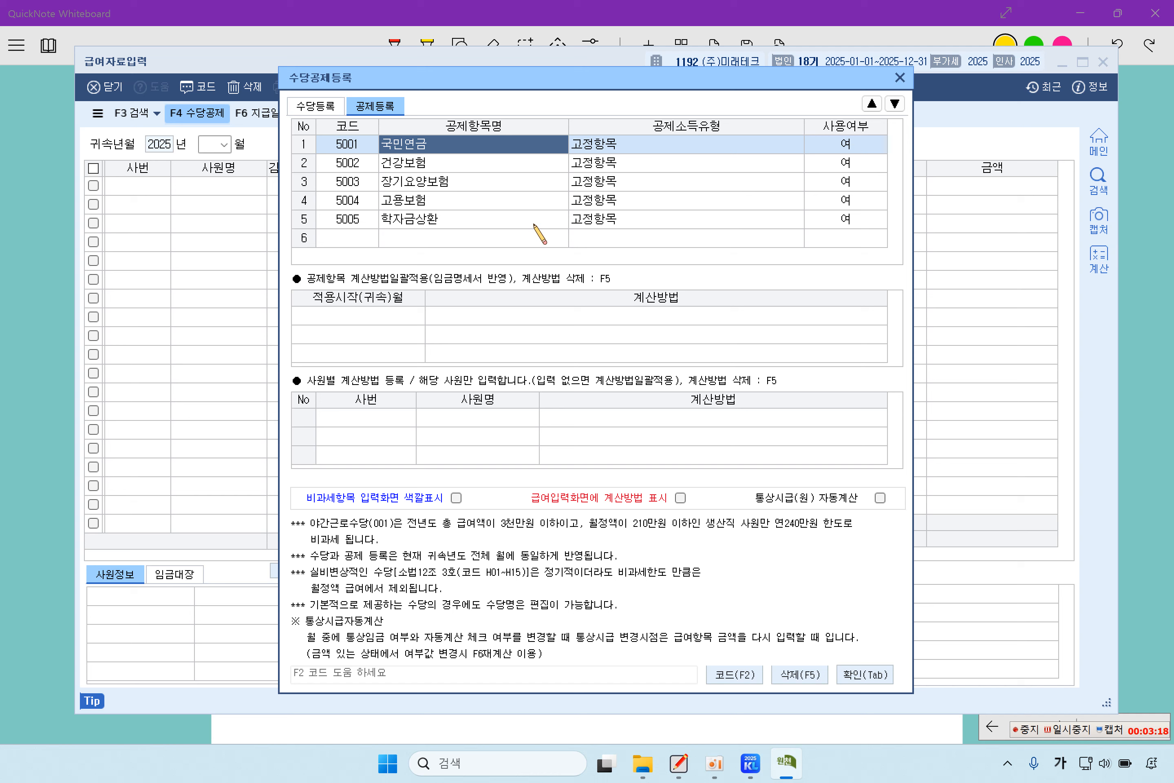
- Set the 학자금상환 deduction's 사용여부 to 0:부
left_click(535, 225)
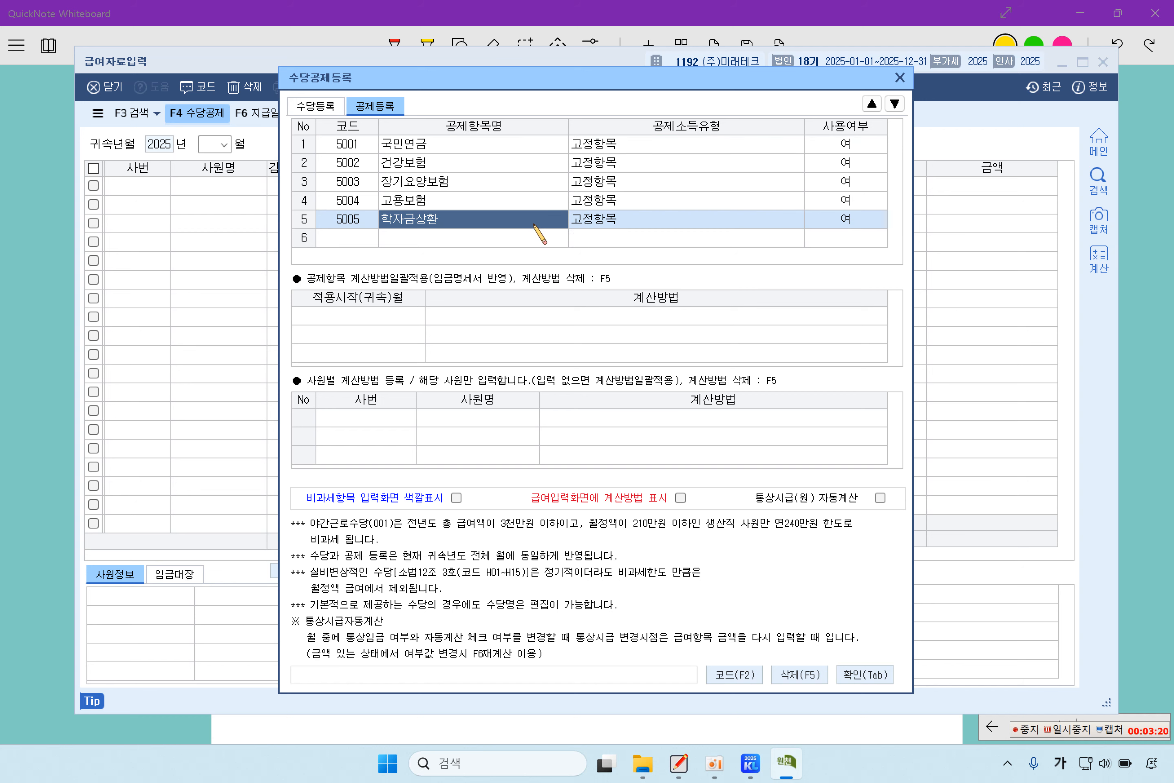
left_click(857, 219)
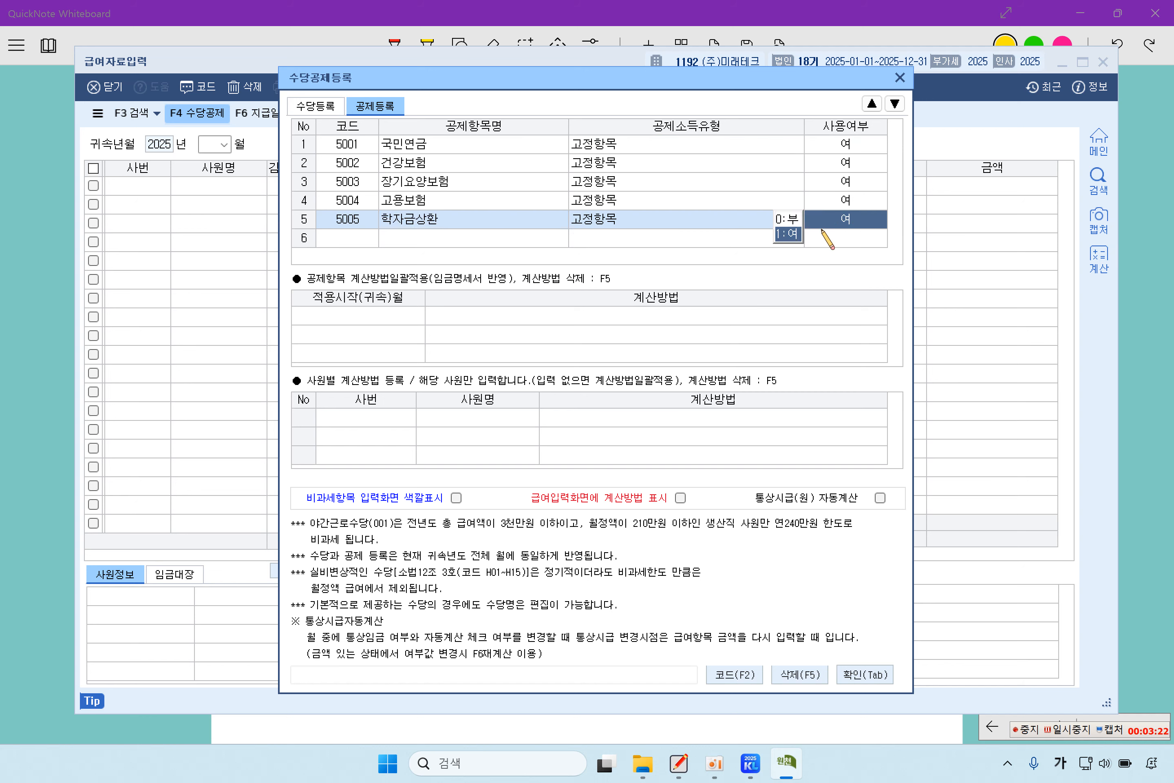
left_click(789, 220)
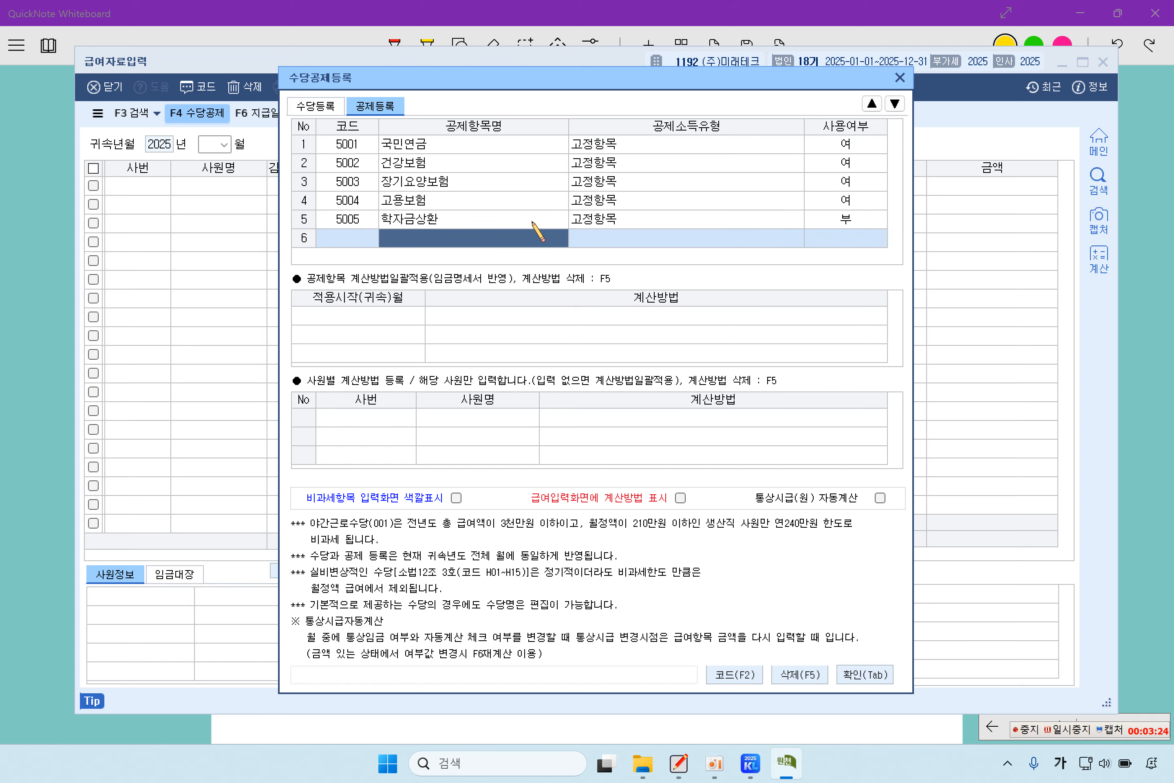
- Recheck the allowance list, then save and close the registration dialog with 확인
left_click(329, 105)
left_click(385, 108)
left_click(331, 106)
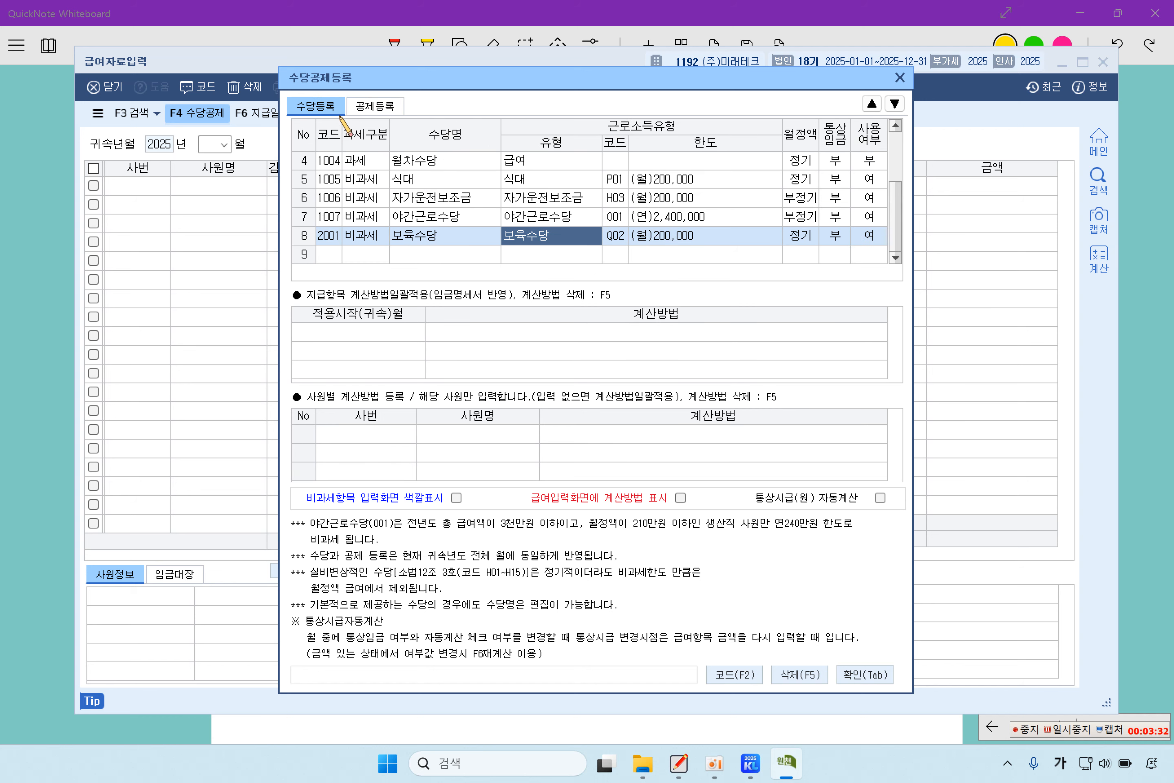
scroll(516, 210, "up", 1)
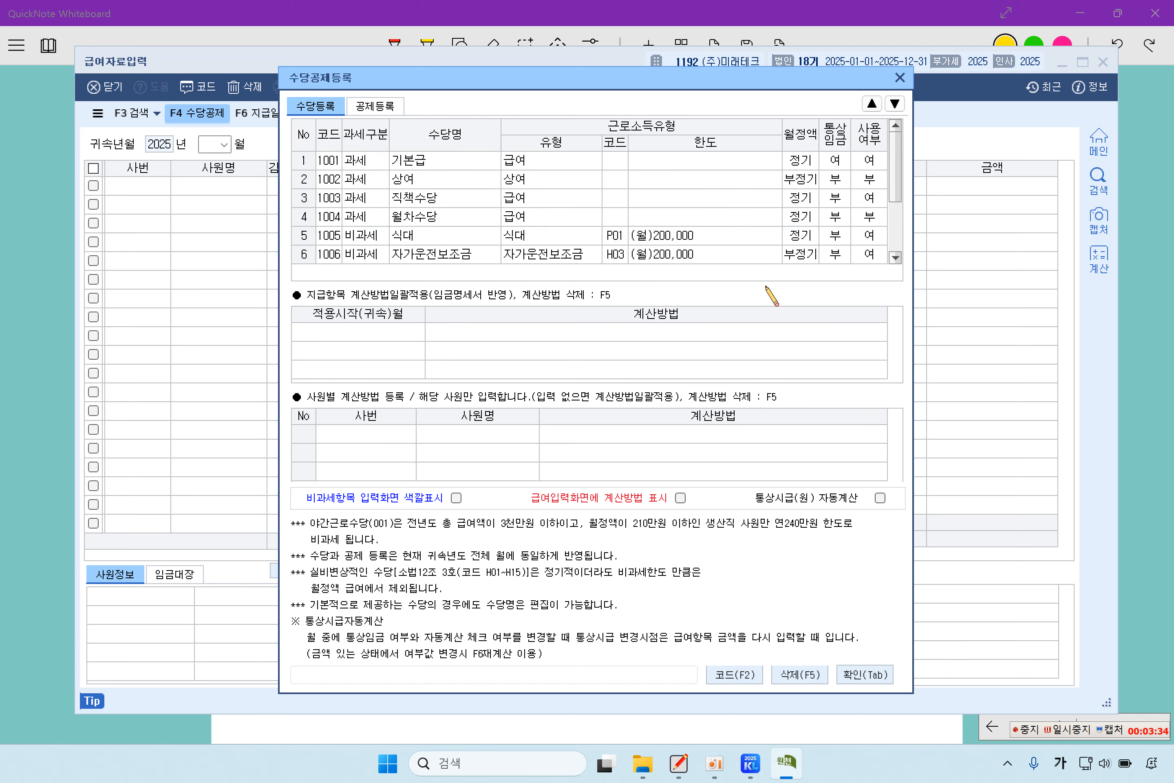
scroll(760, 243, "down", 1)
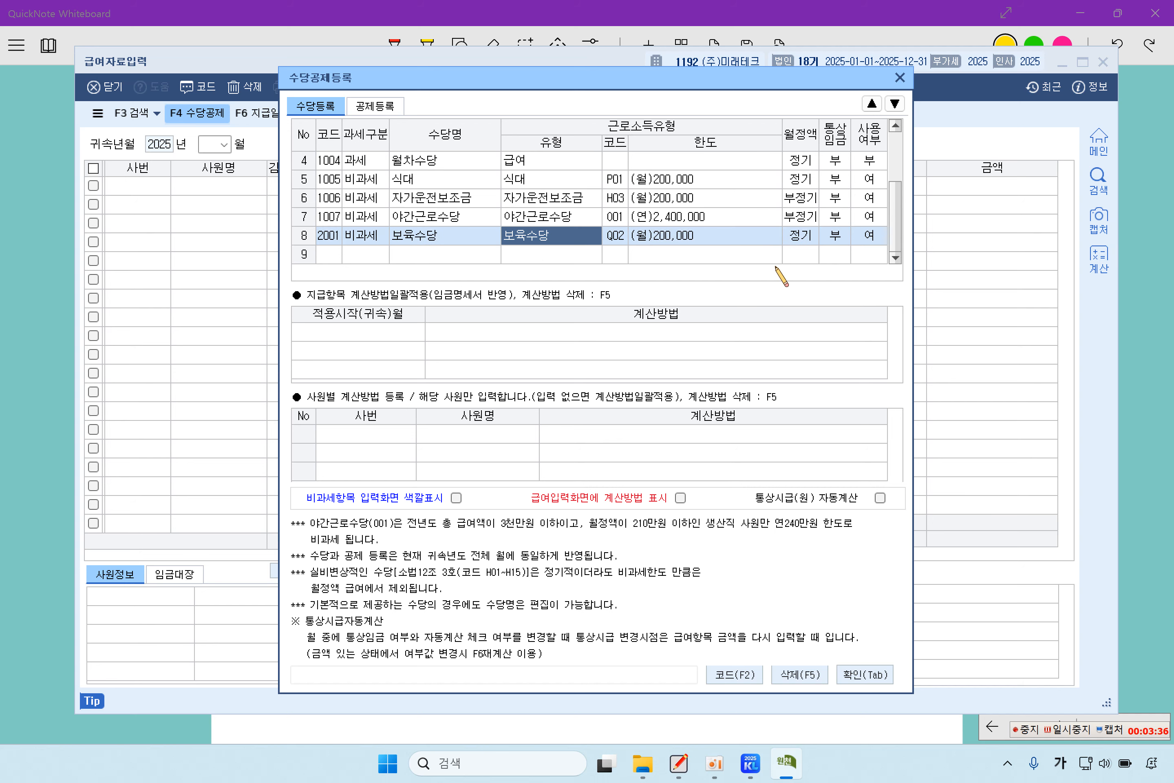
left_click(865, 675)
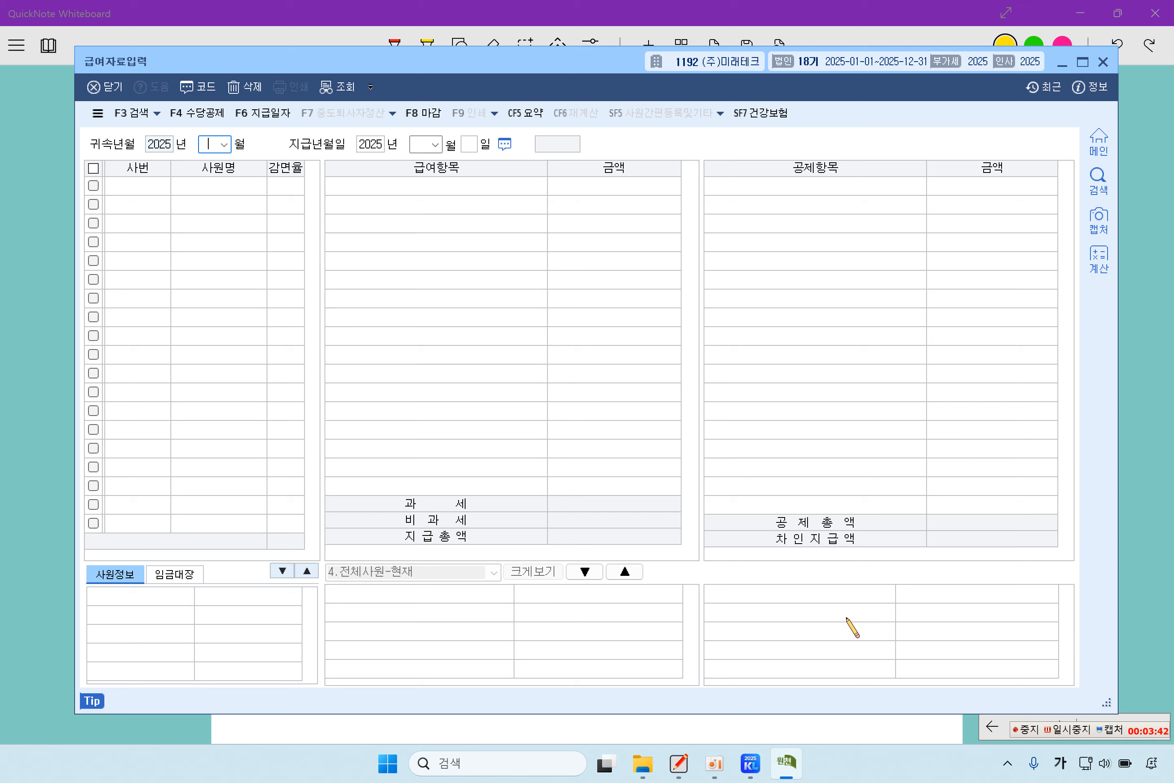
- Set 귀속년월 to 2025-11 and 지급년월일 to 2025-12-05 for employee 103
type("11")
key("Return")
key("Return")
left_click(433, 144)
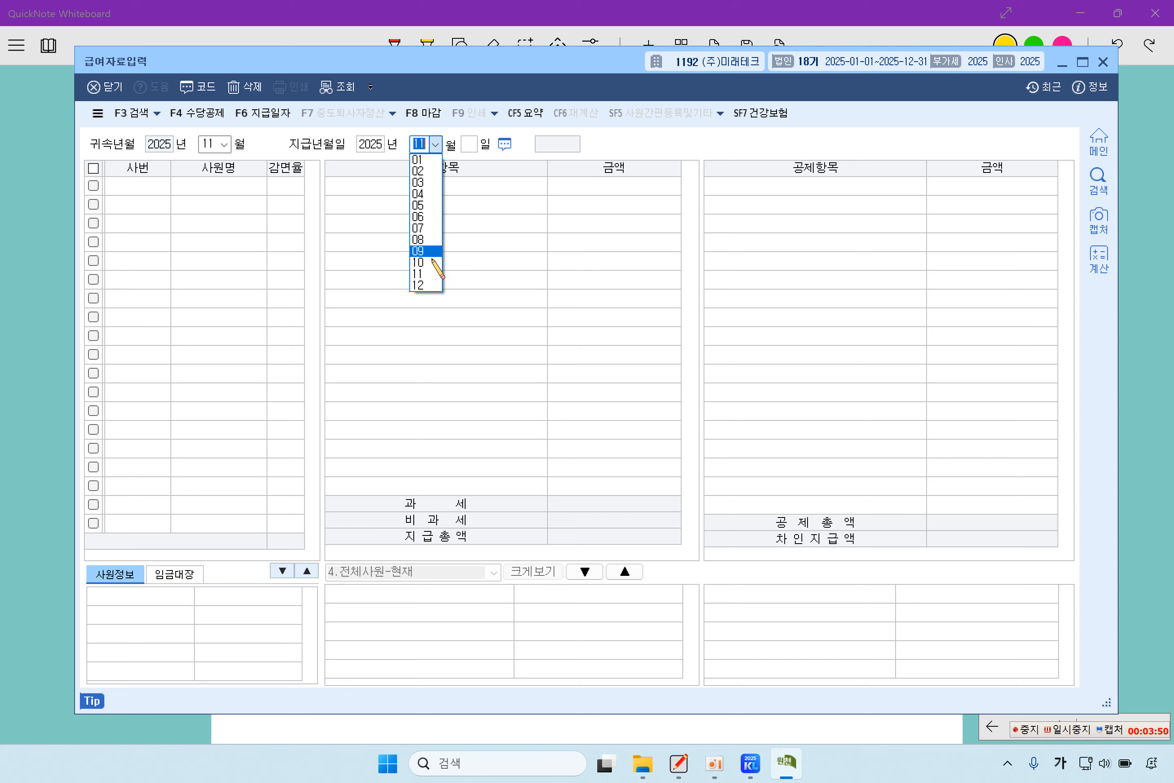
left_click(433, 285)
type("5")
key("Return")
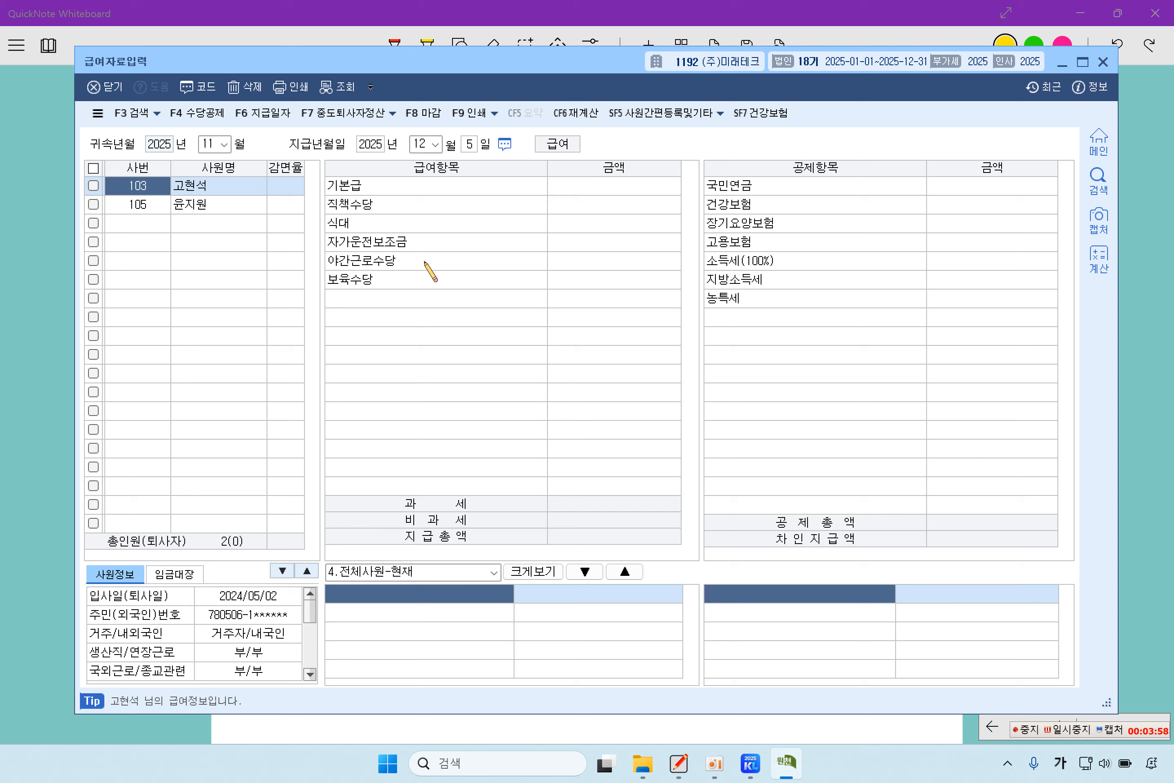
left_click(202, 207)
left_click(210, 190)
- Enter 기본급 3,000,000, 직책수당 100,000, 식대 200,000, 자가운전보조금 250,000, 야간근로수당 300,000, 보육수당 200,000
left_click(575, 186)
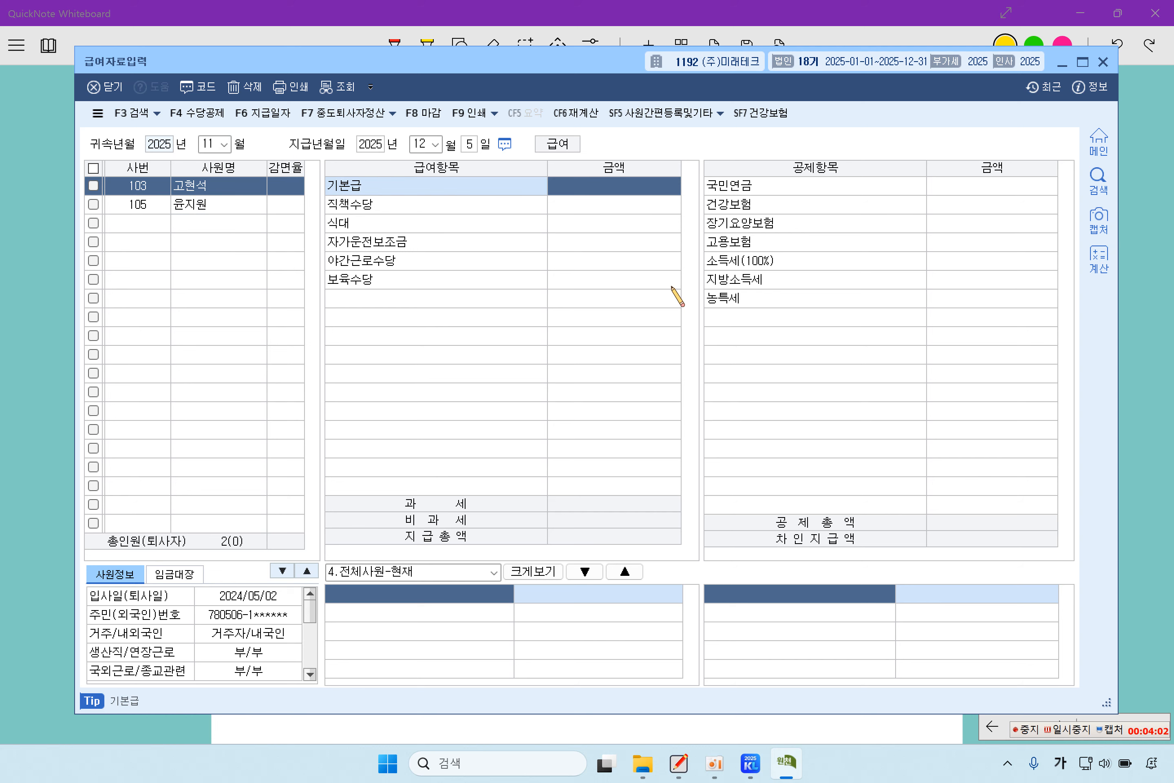
type("3000000")
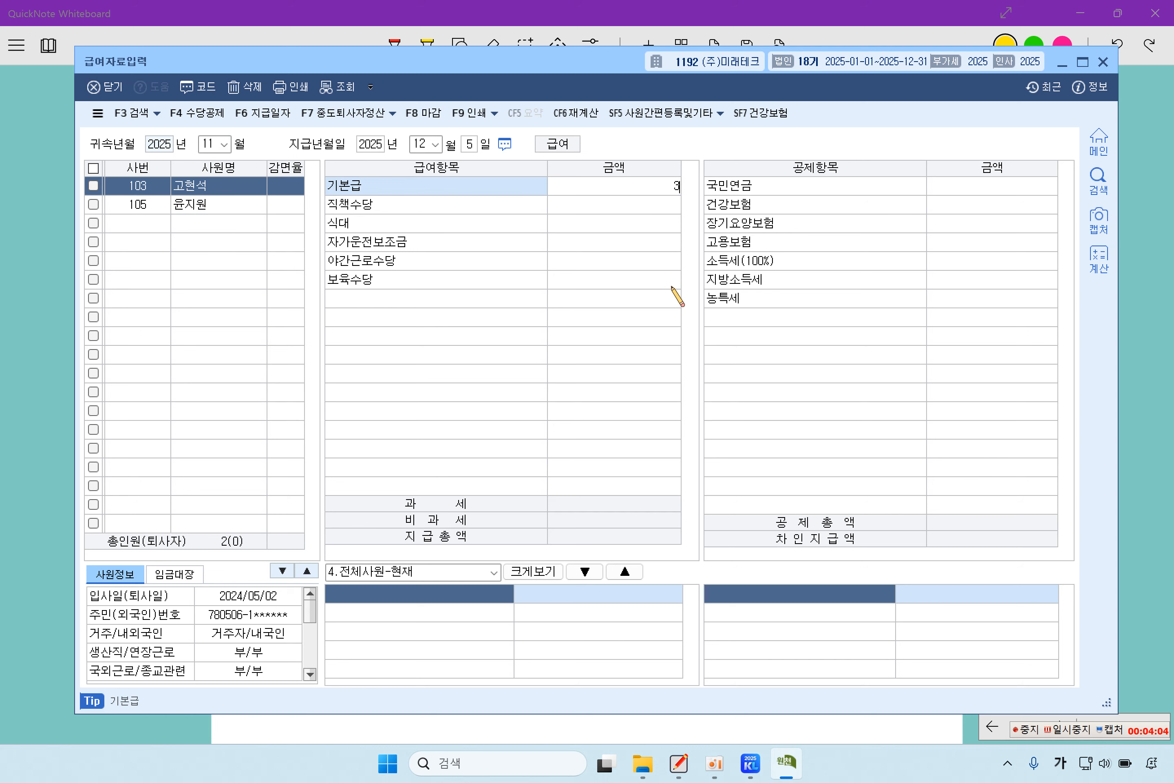
key("Return")
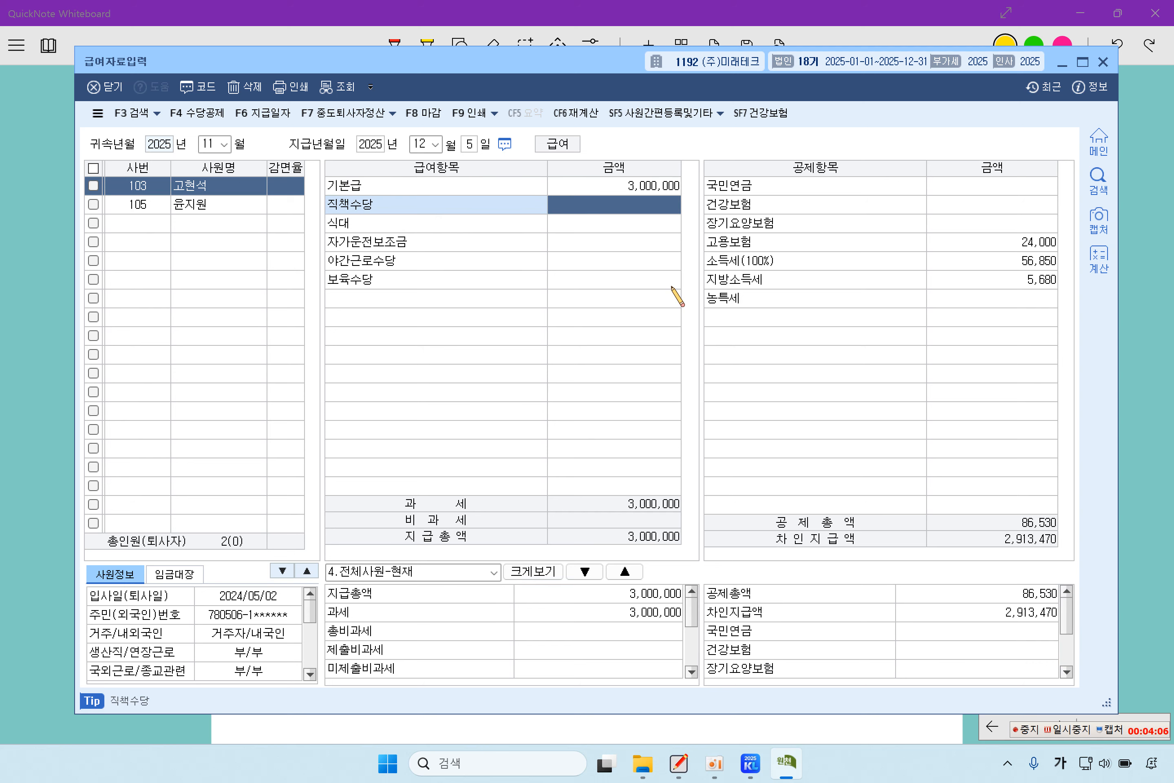
type("1000000")
key("Return")
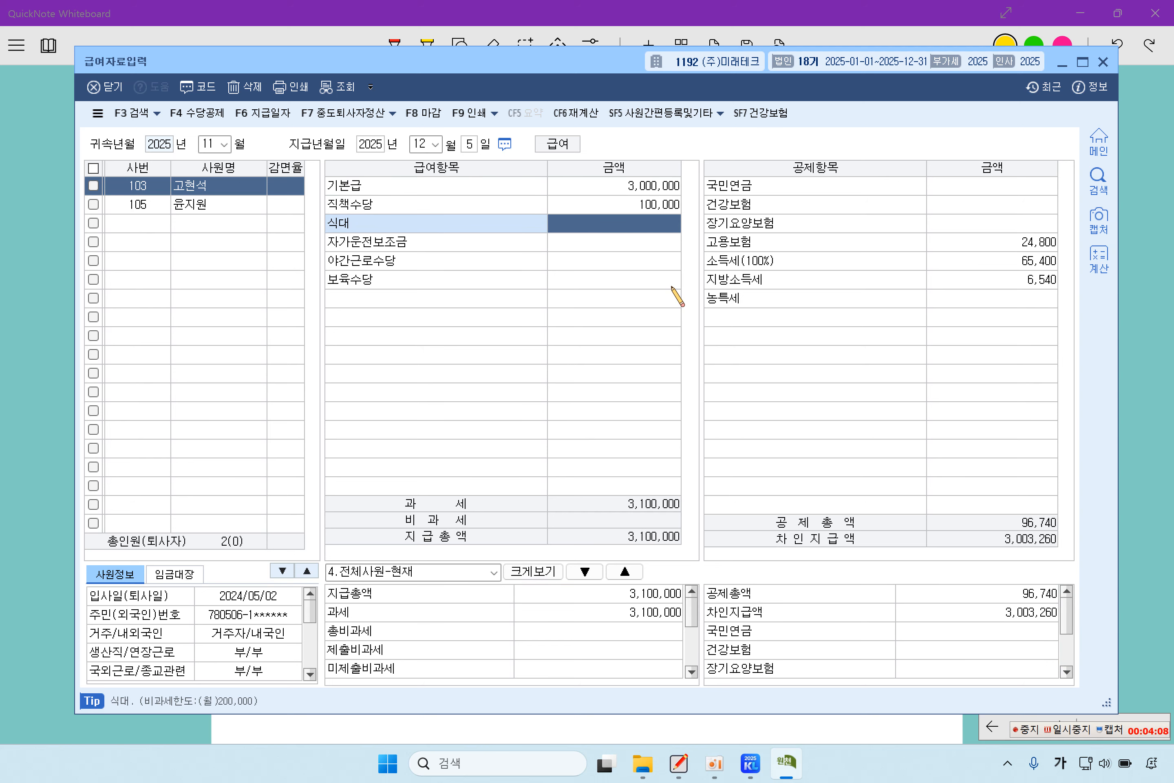
type("2000000")
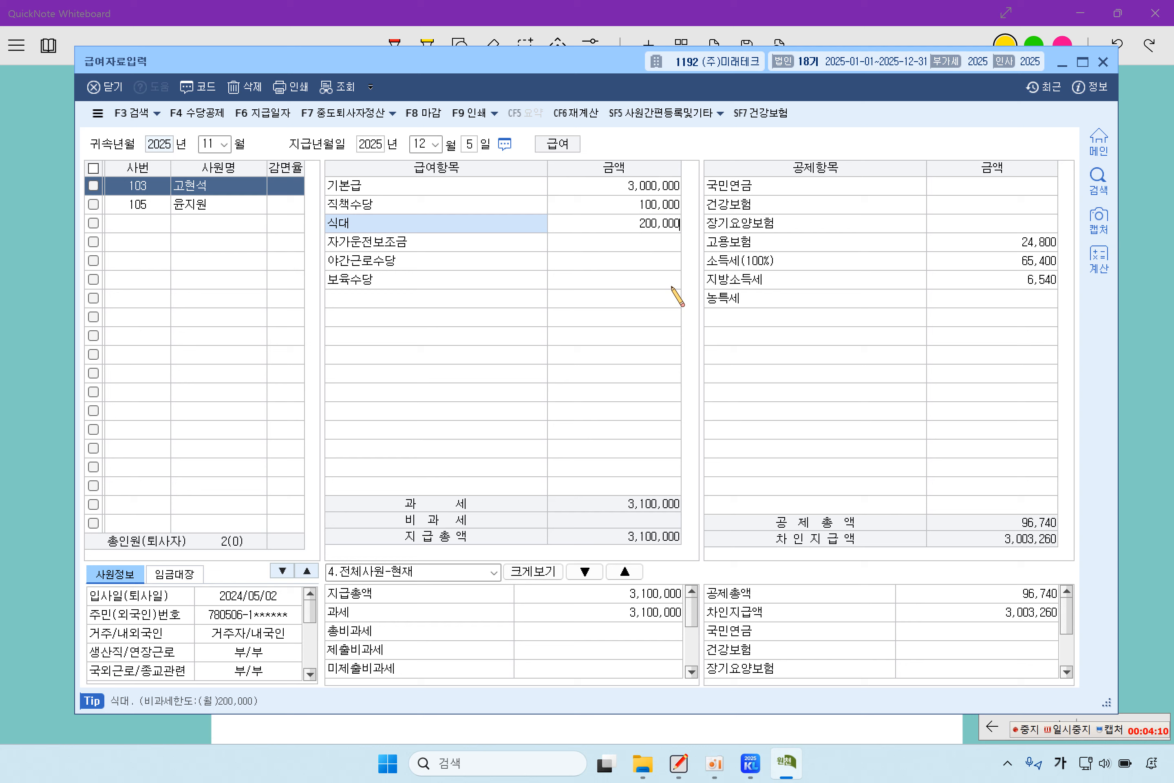
key("Return")
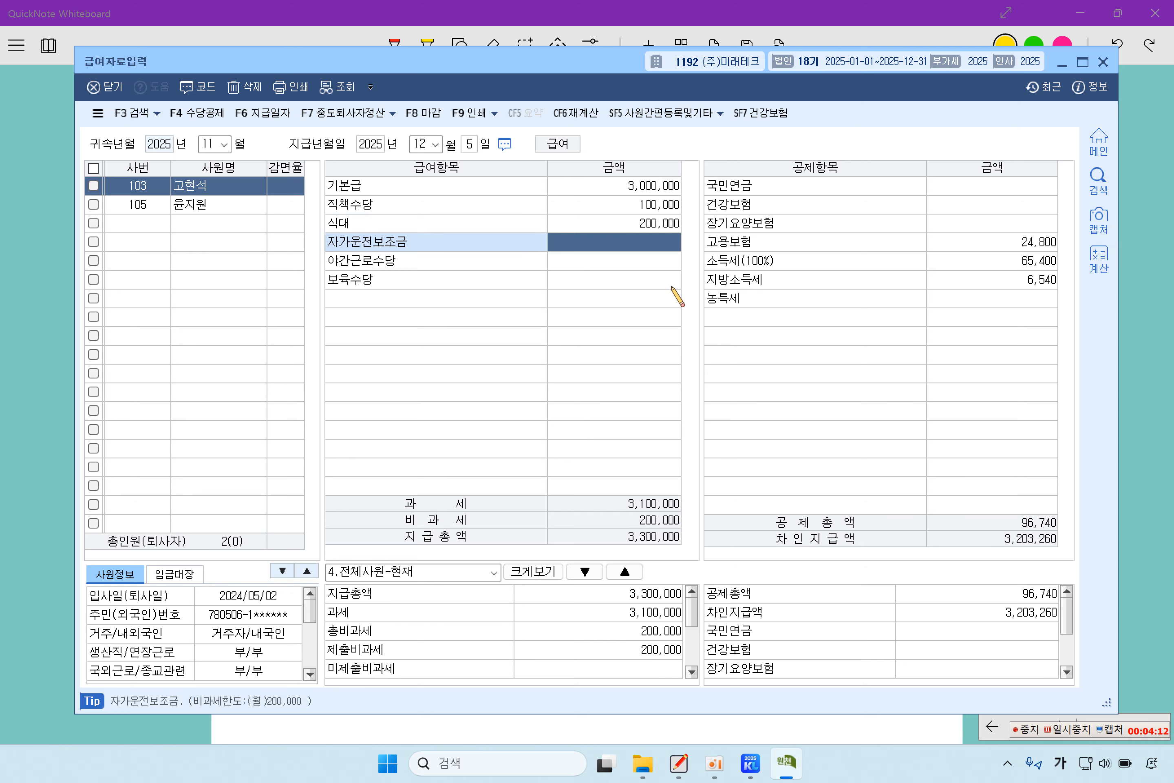
type("2500000")
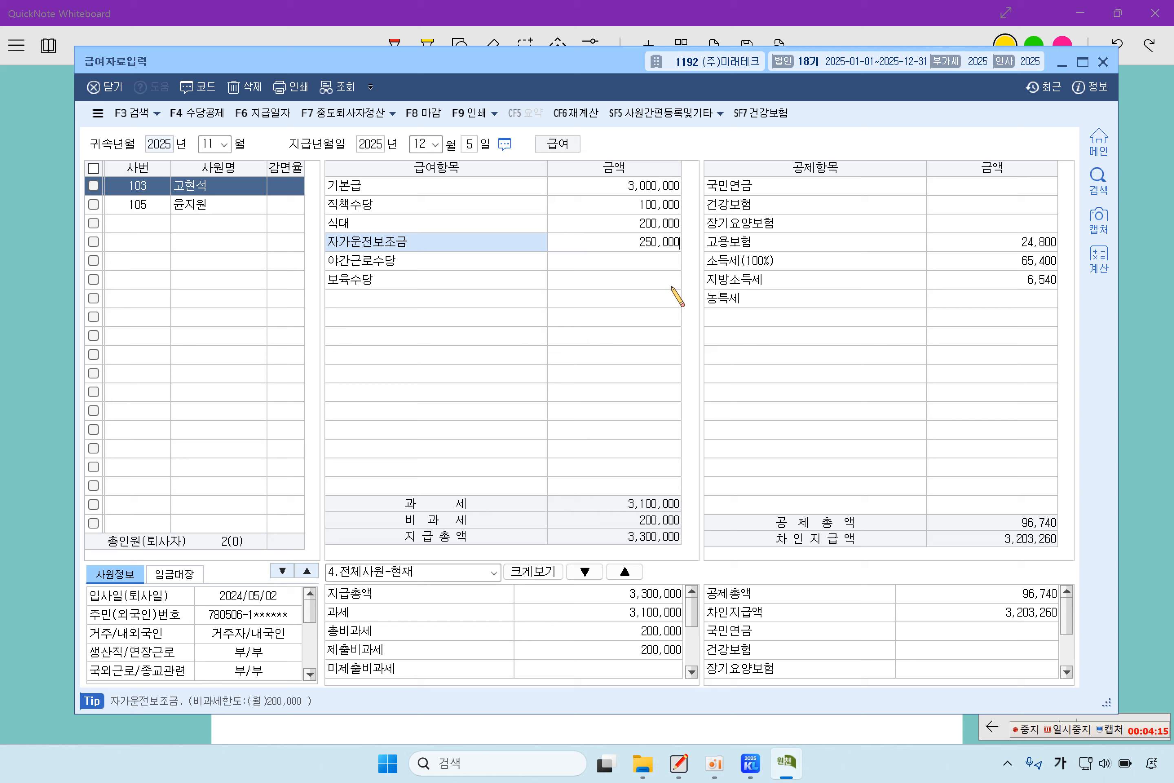
key("Return")
key("Return")
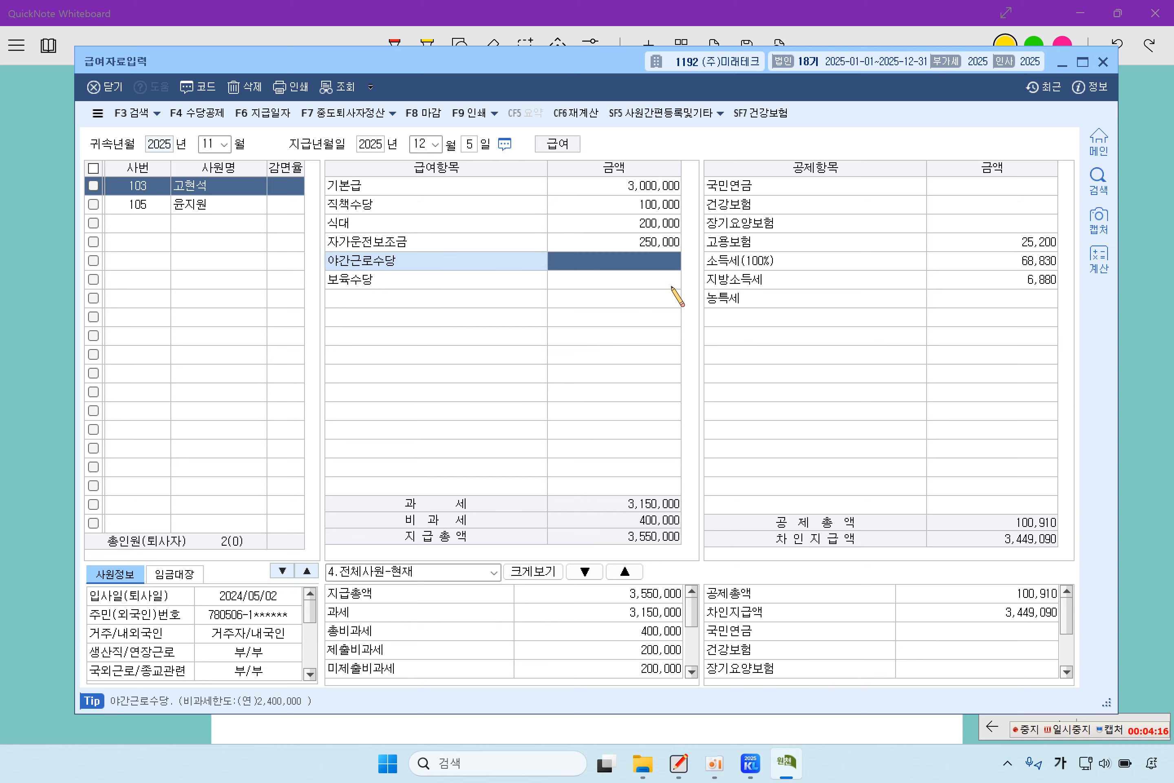
type("3000000")
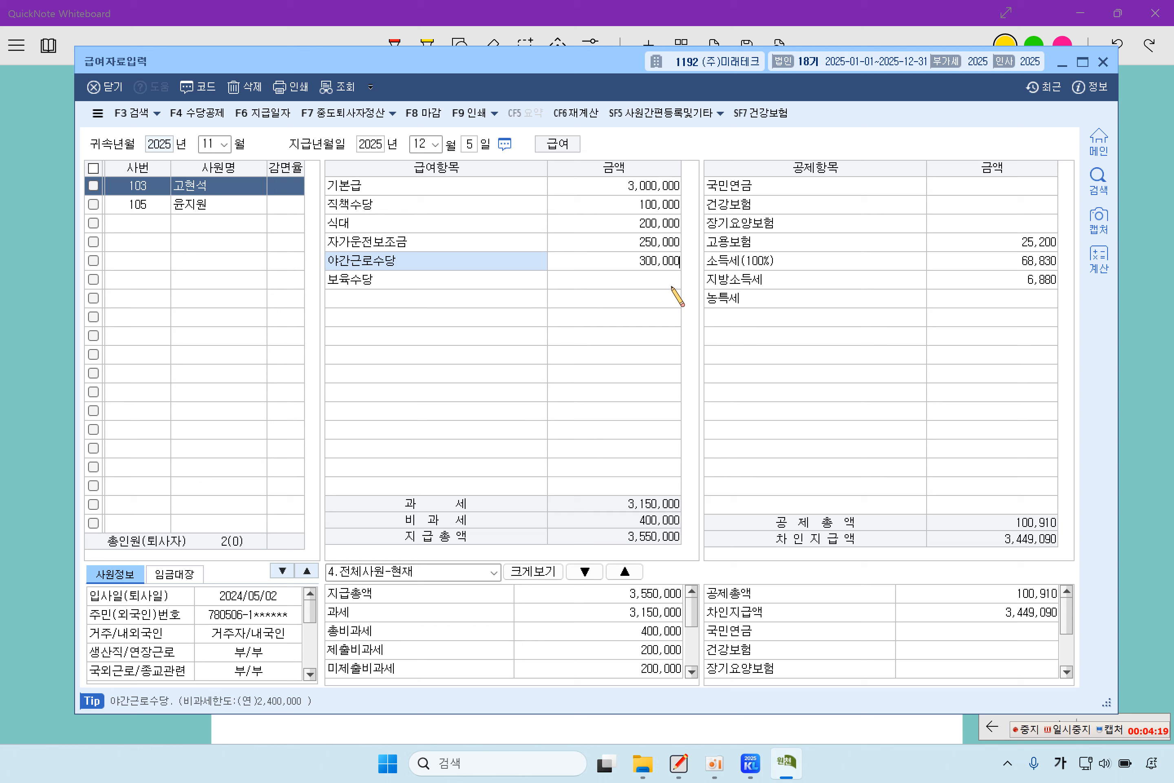
key("Return")
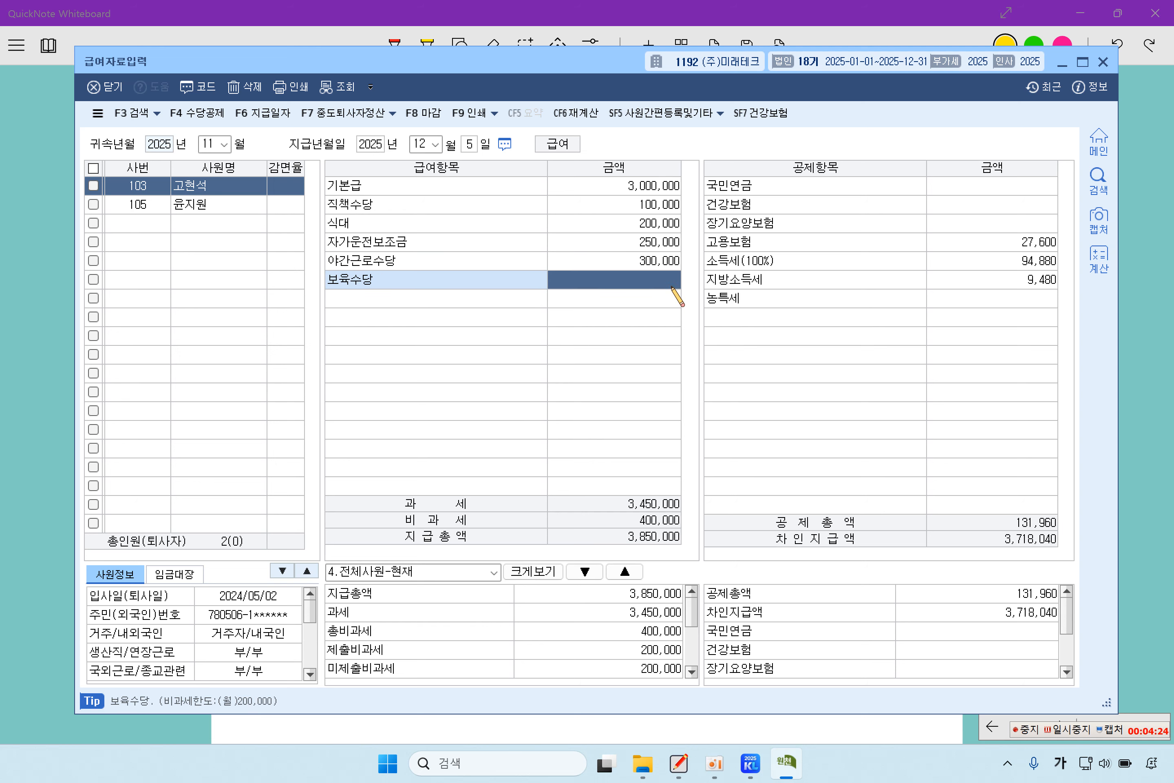
type("2000000")
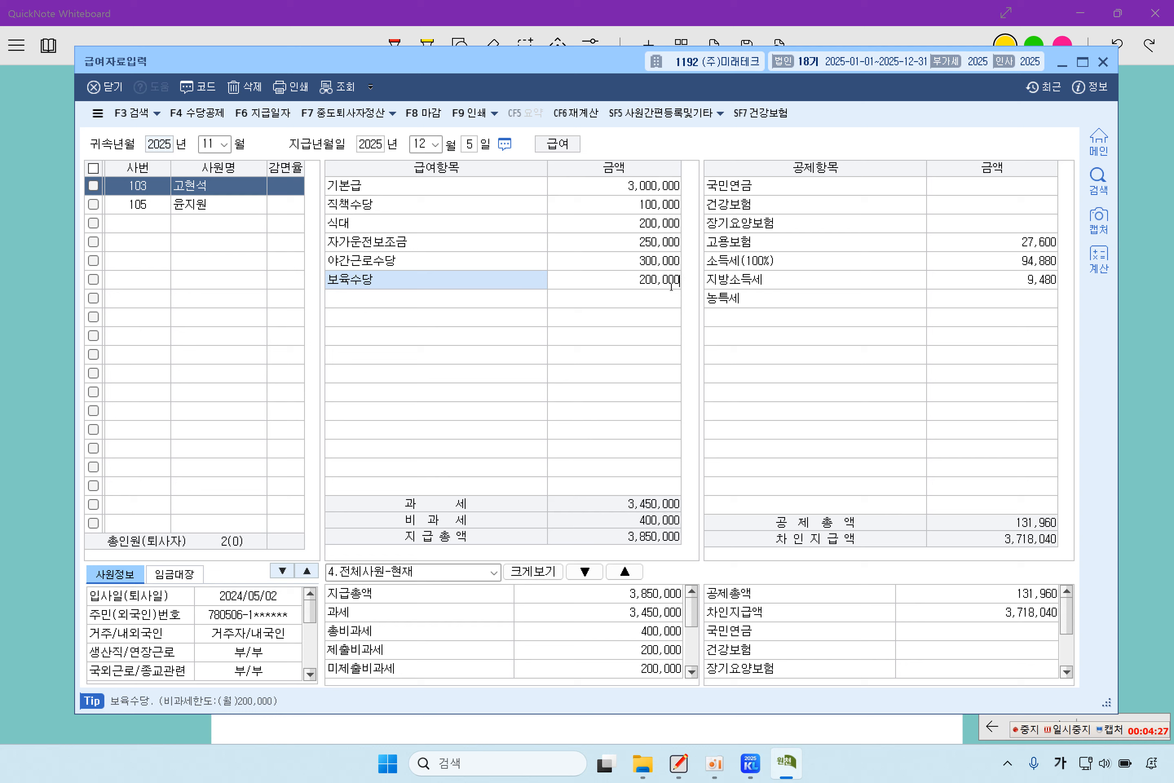
key("Return")
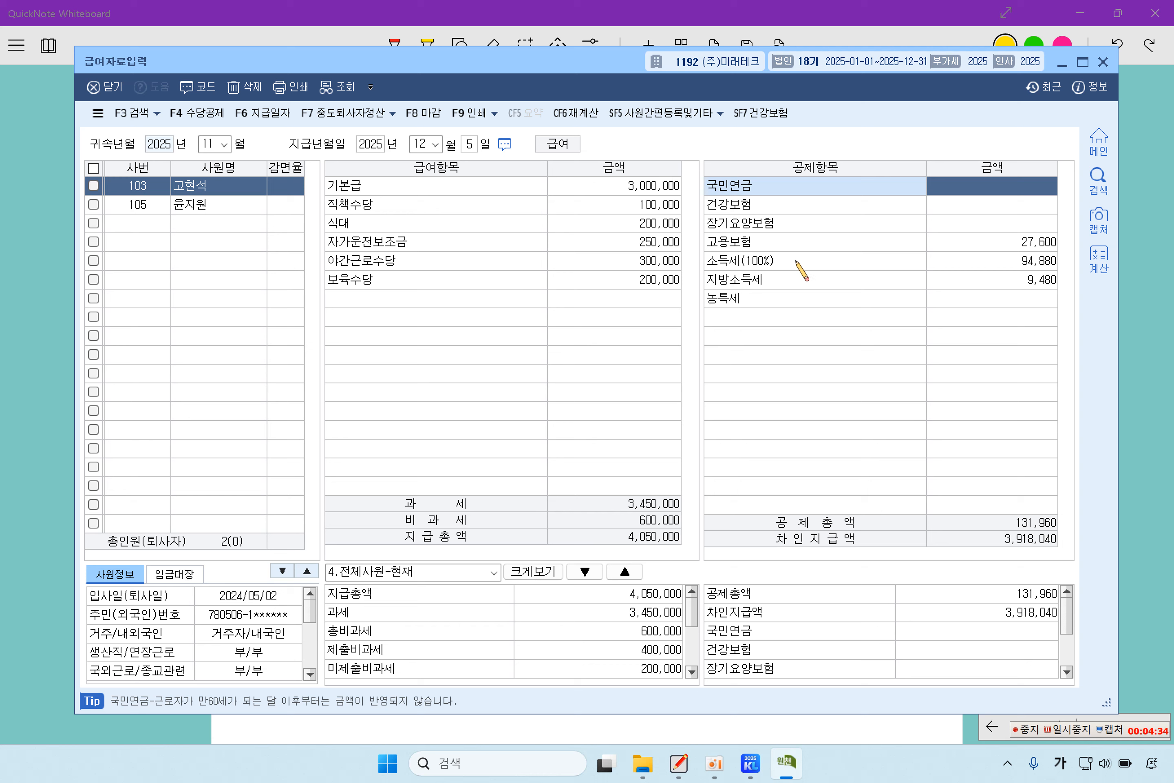
- Enter 국민연금 141,750 and 건강보험 121,270, and confirm 고용보험 27,600 and 소득세 94,880
type("1")
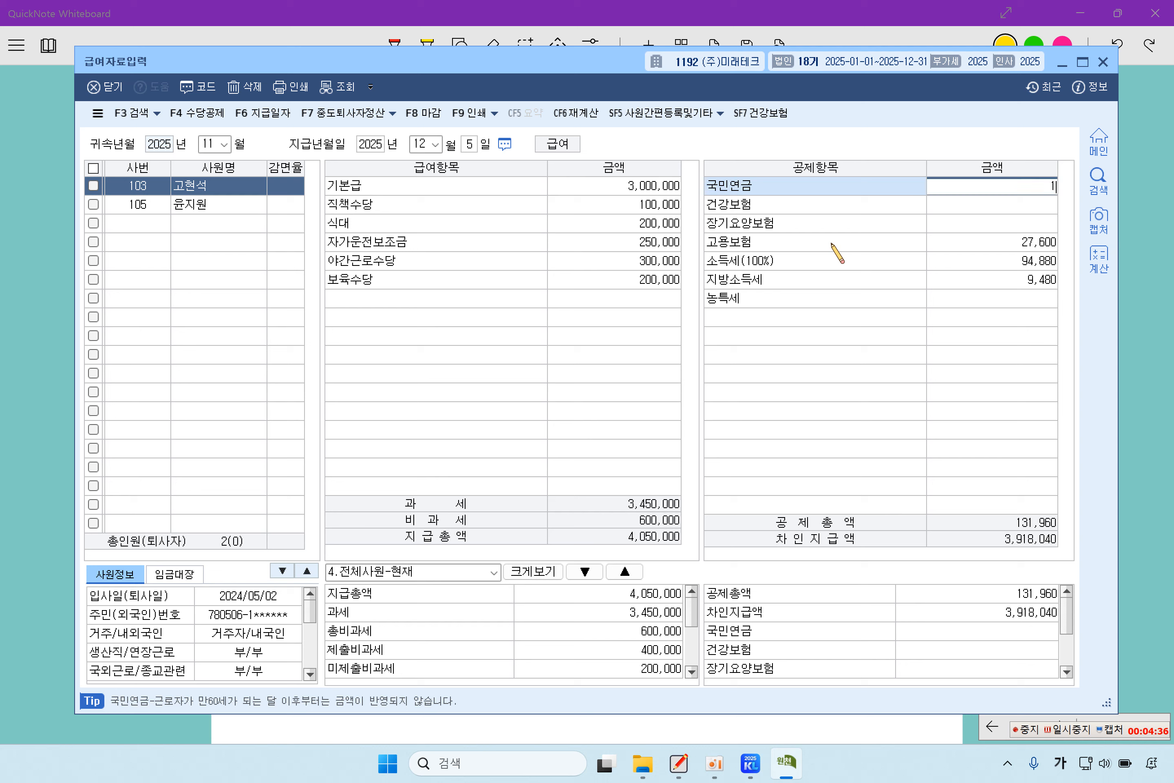
type("41,750")
key("Return")
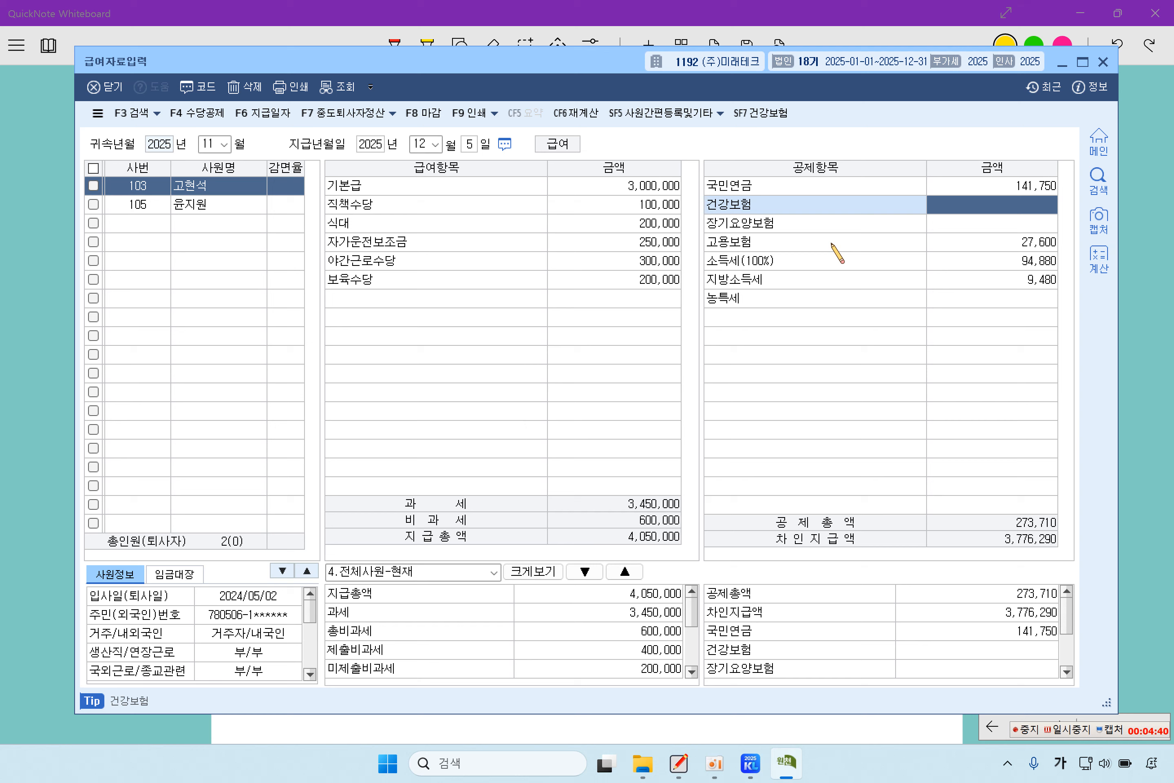
type("12")
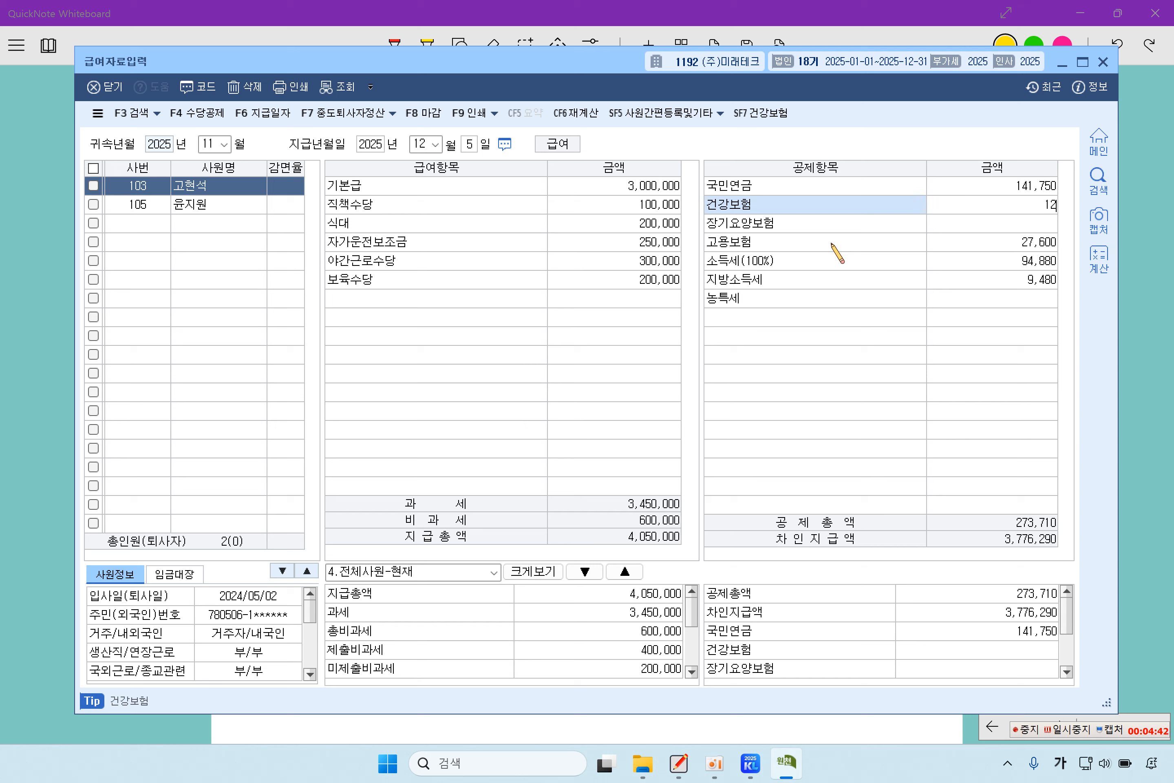
type("1,270")
key("Return")
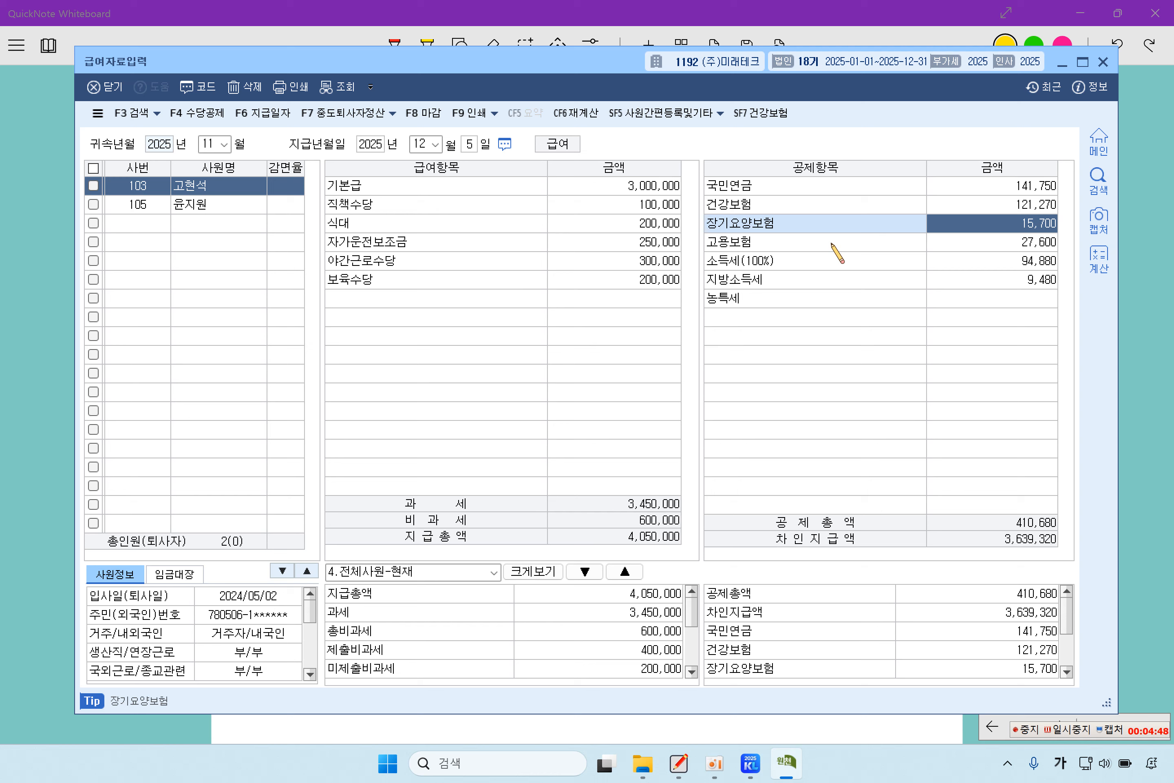
key("Return")
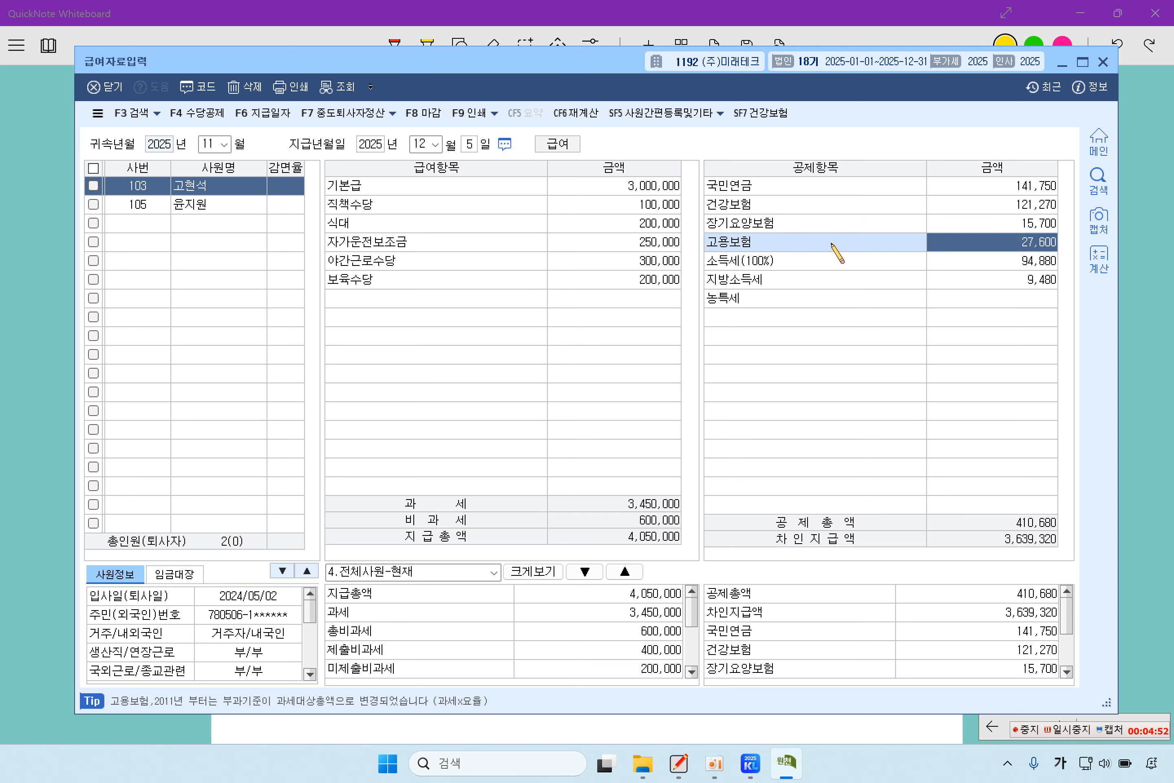
key("Return")
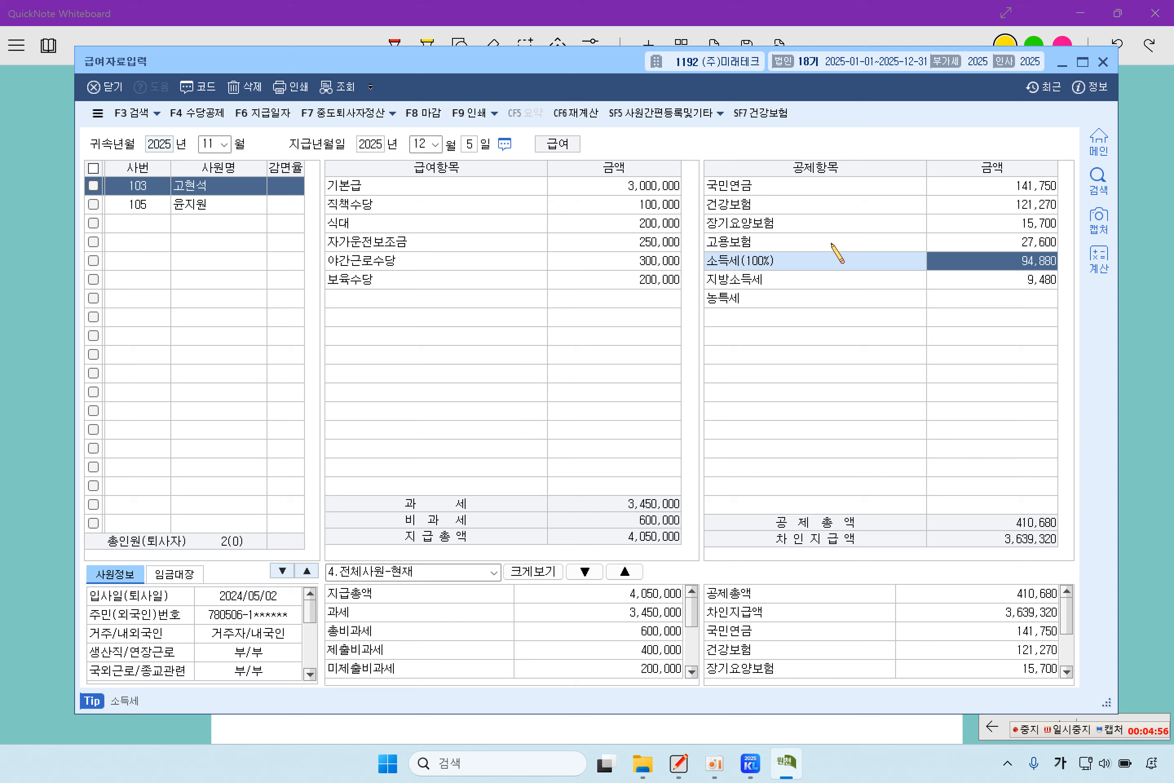
key("Return")
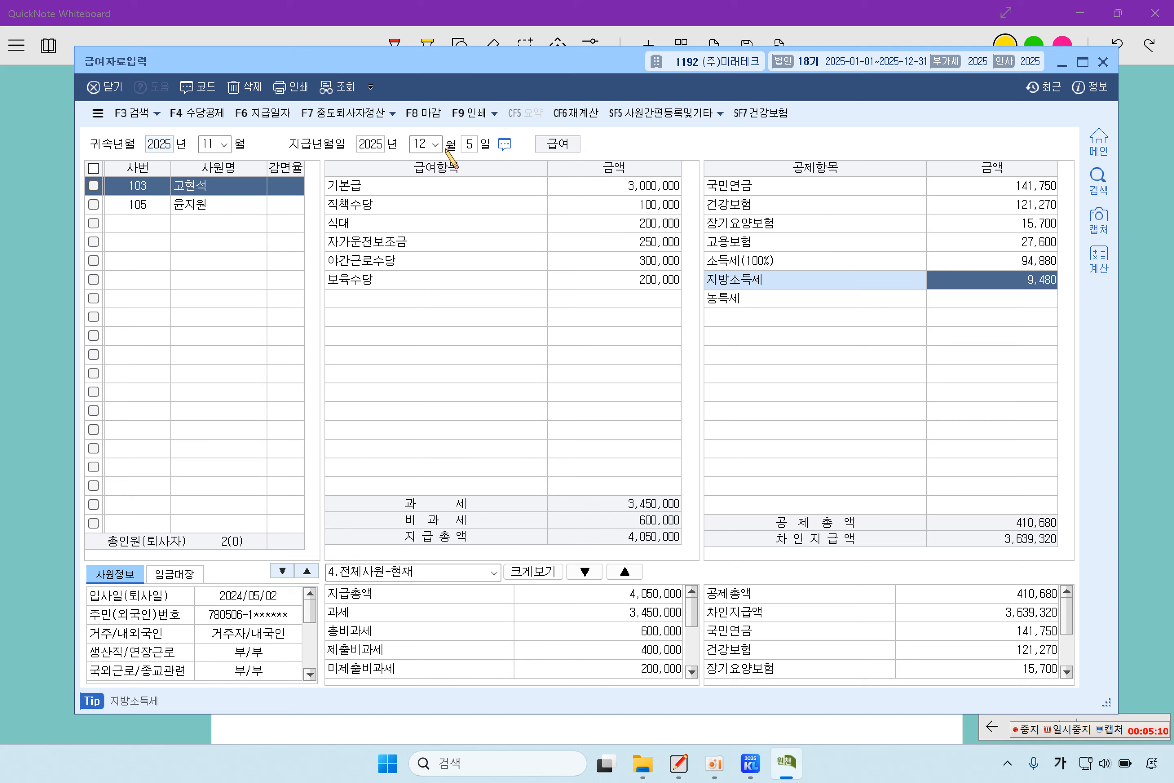
left_click(234, 207)
left_click(240, 193)
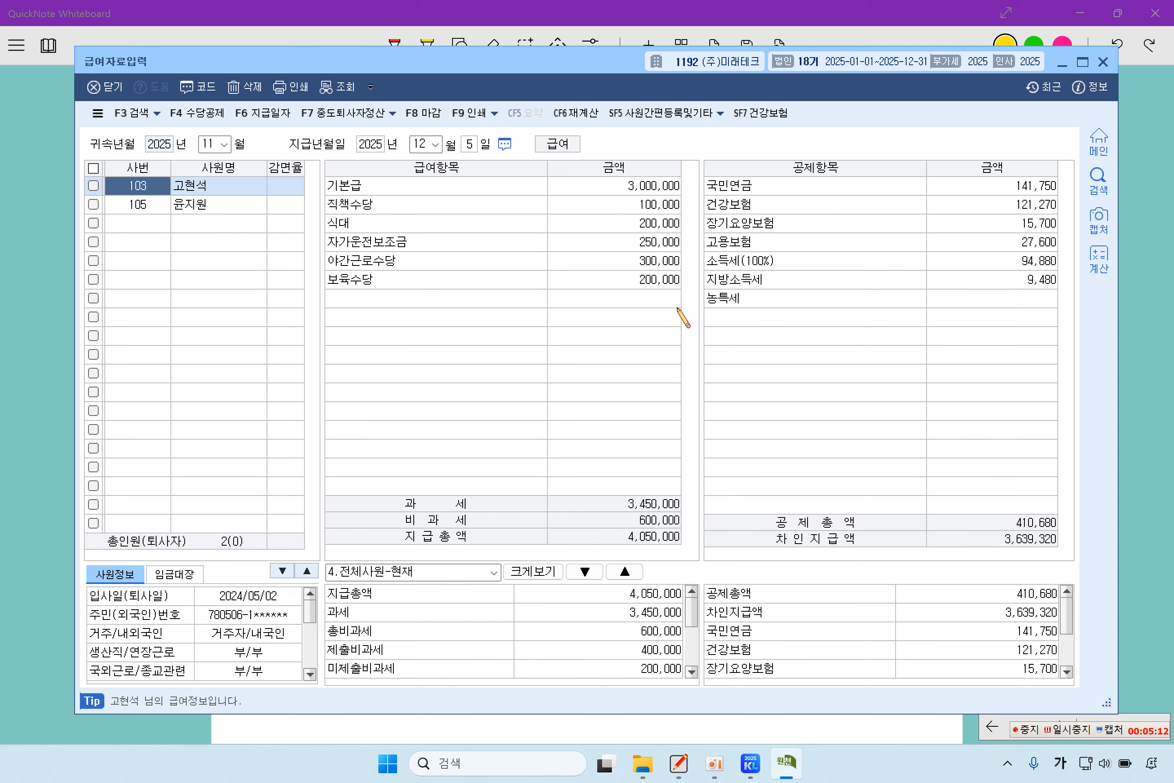
- Load 원천징수이행상황신고서 for 귀속기간 11~11 and 지급기간 12~12
left_click(1103, 62)
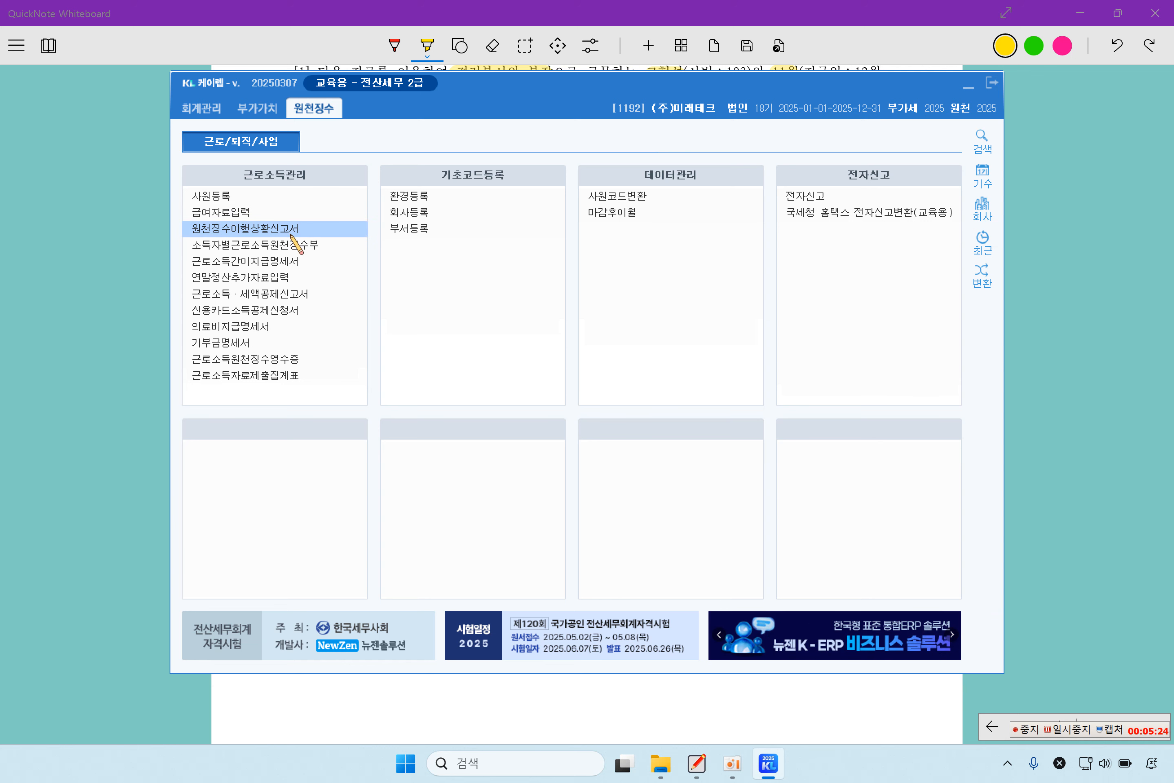
left_click(292, 230)
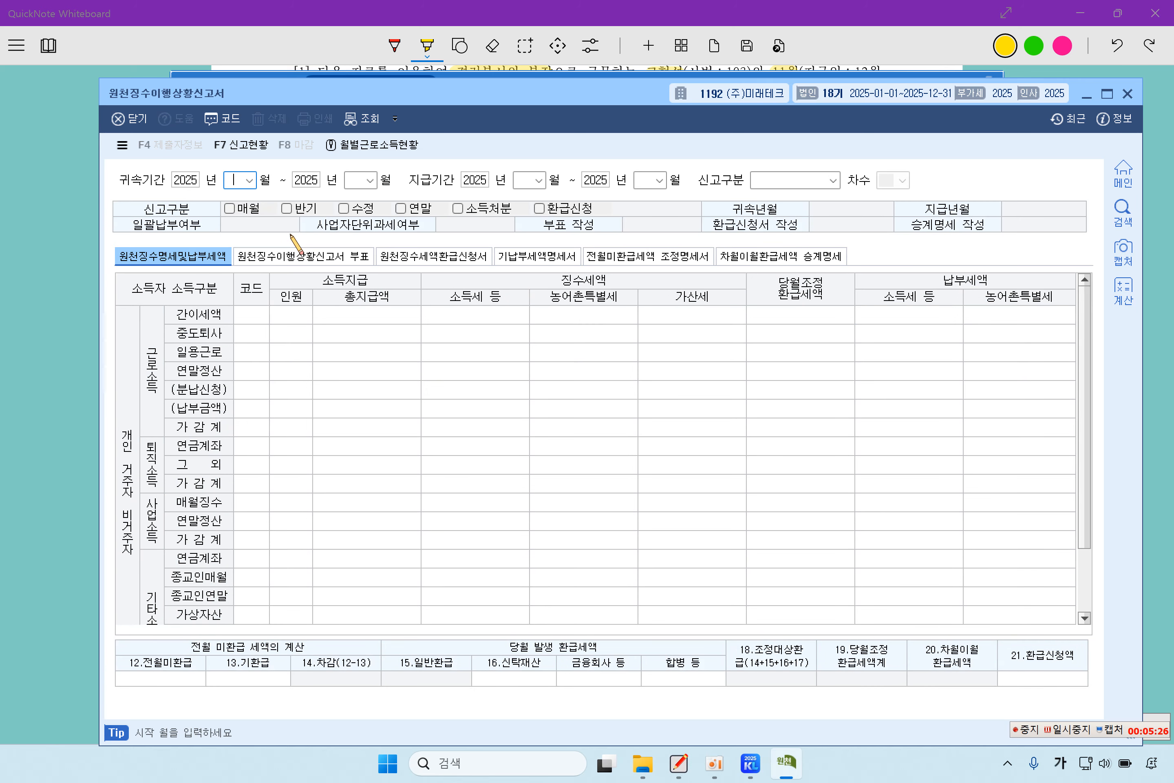
type("1111")
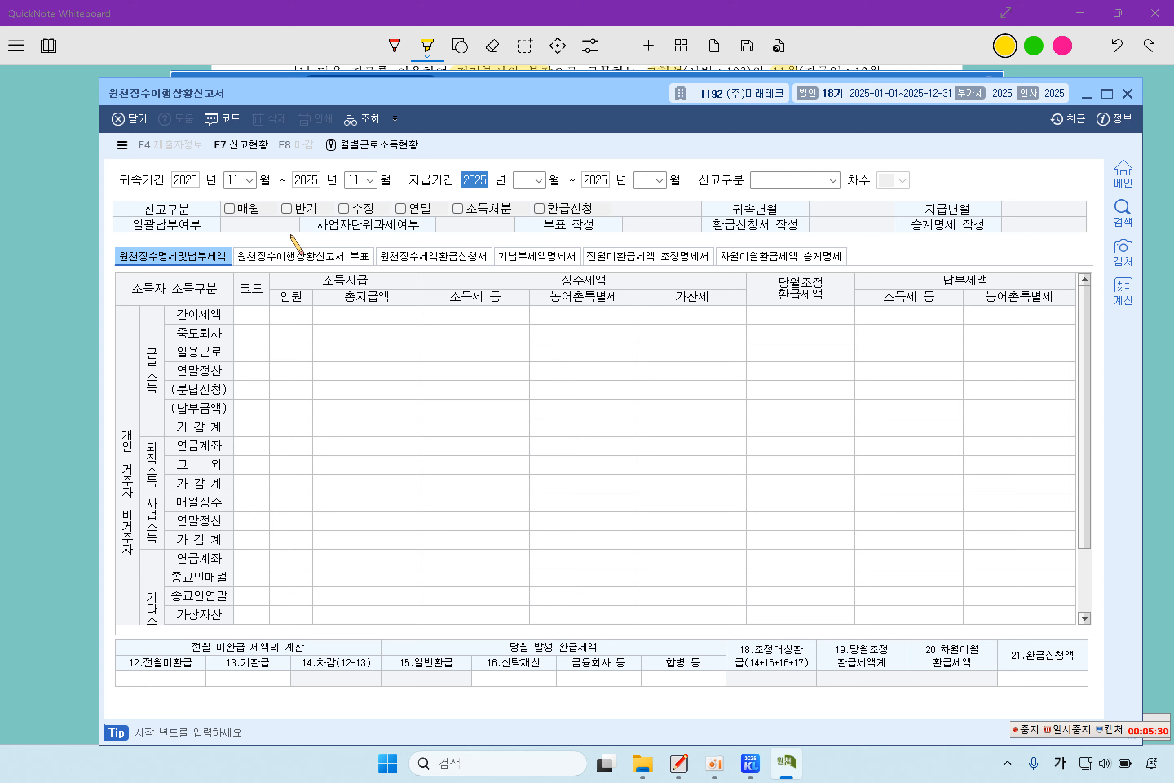
key("Return")
type("12")
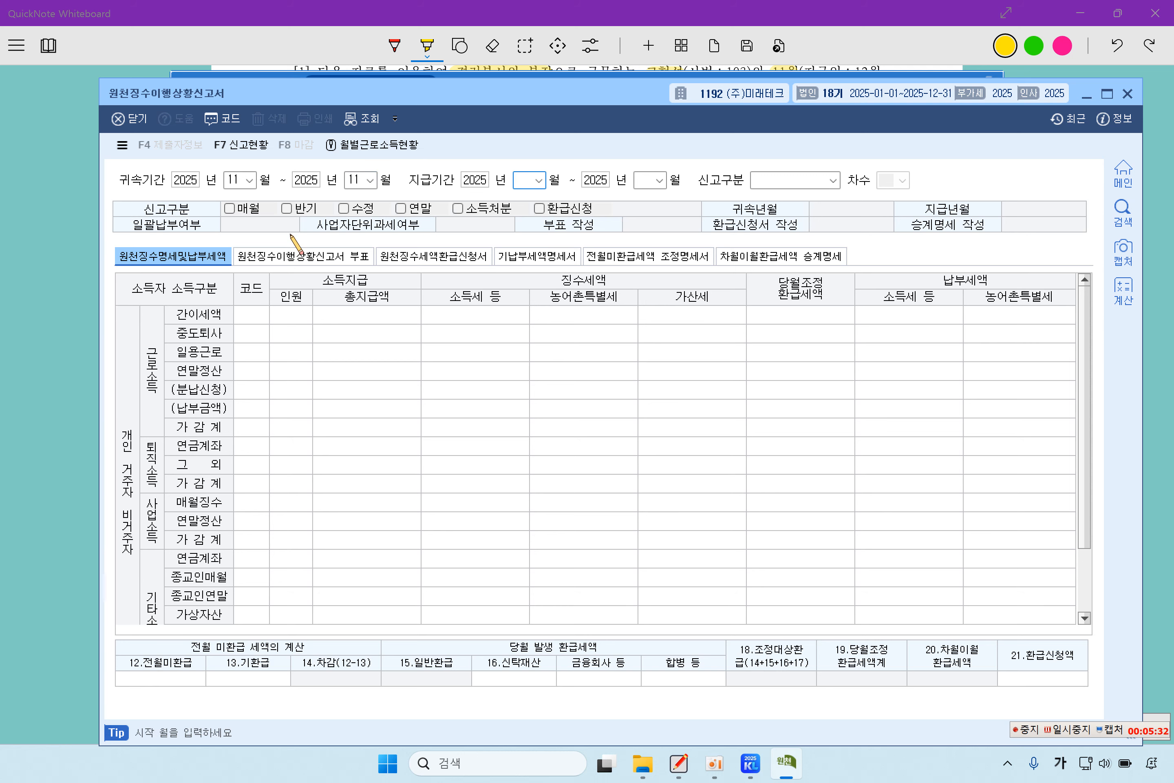
key("Return")
type("12")
key("Return")
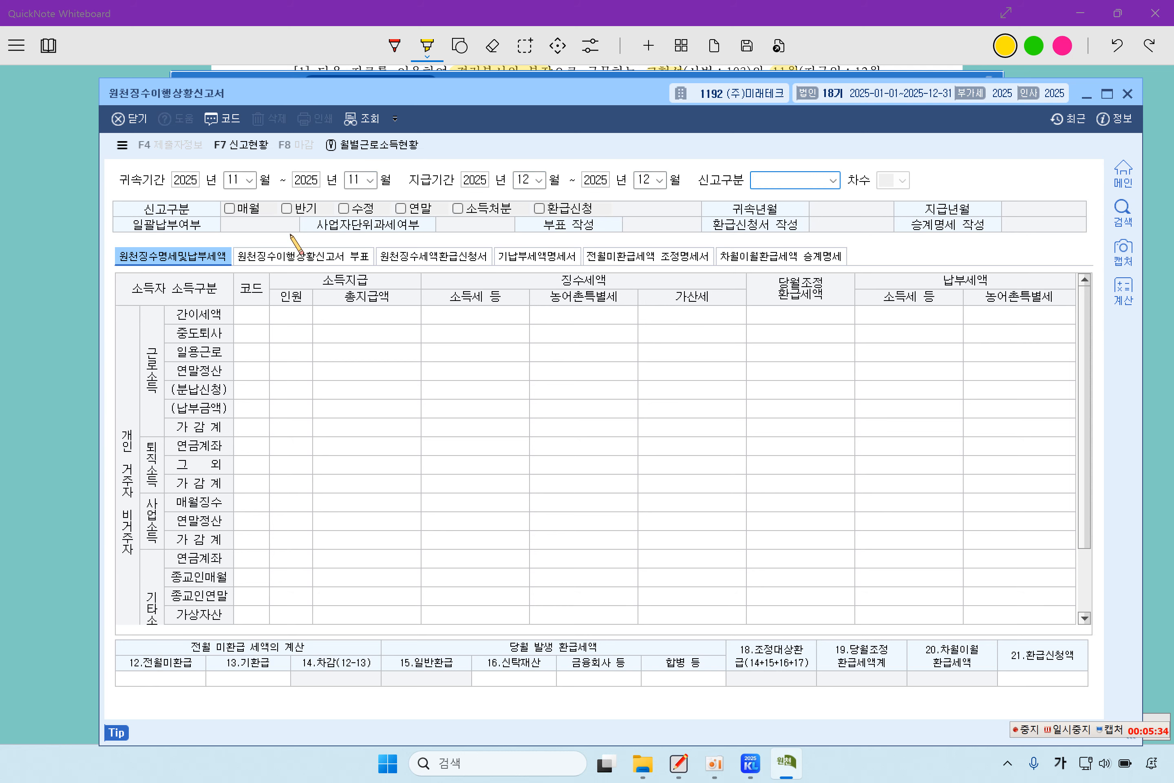
key("Return")
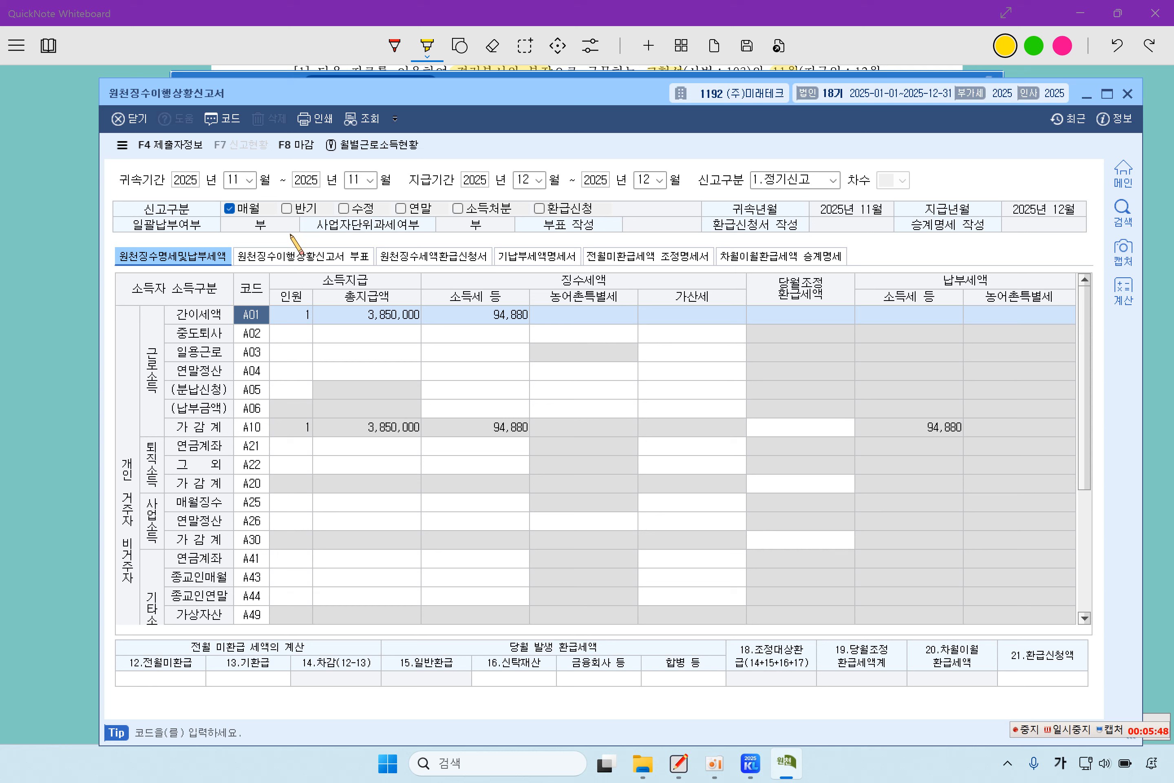
- Enter 220,000 as 12.전월미환급 tax, offsetting 94,880 and carrying 125,120 forward
left_click(166, 680)
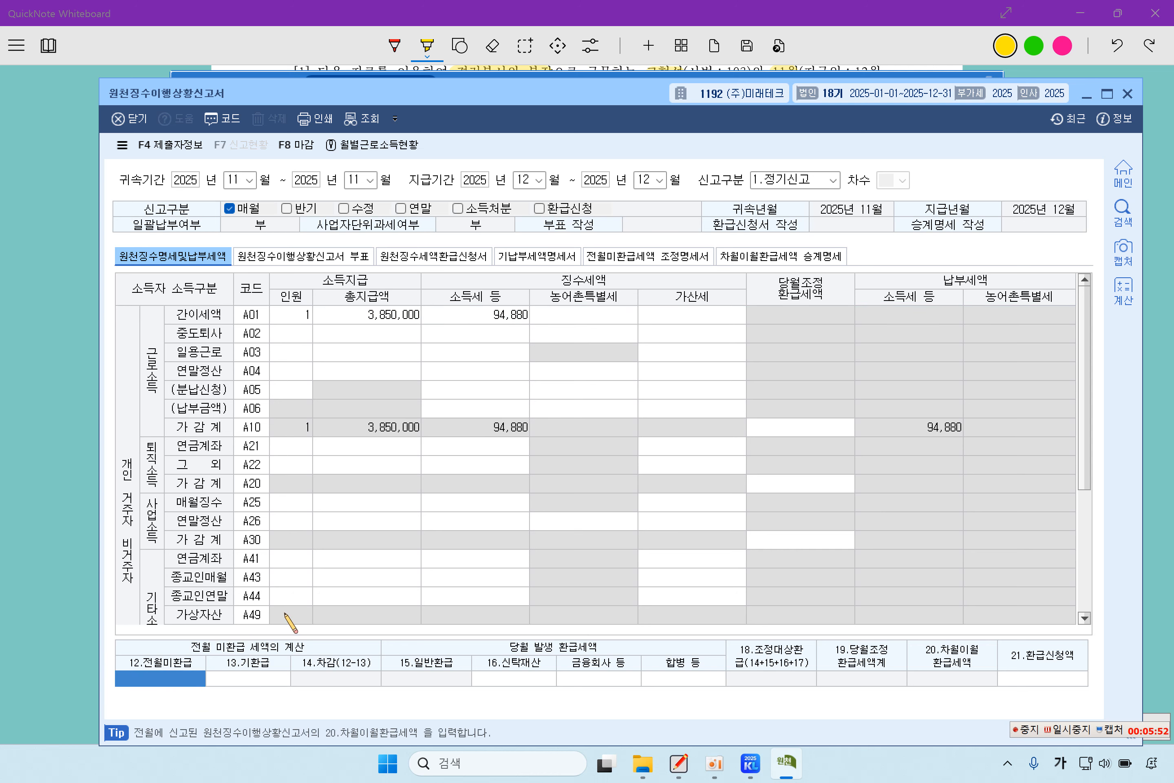
type("2200000")
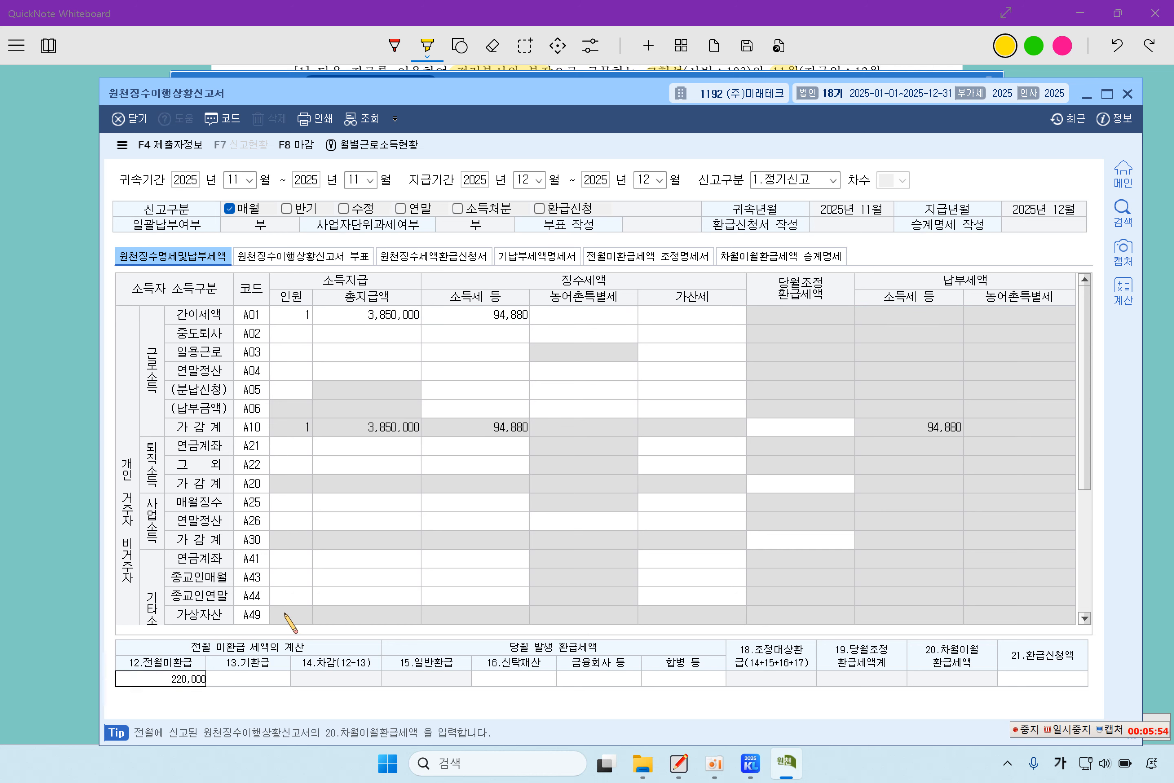
key("Return")
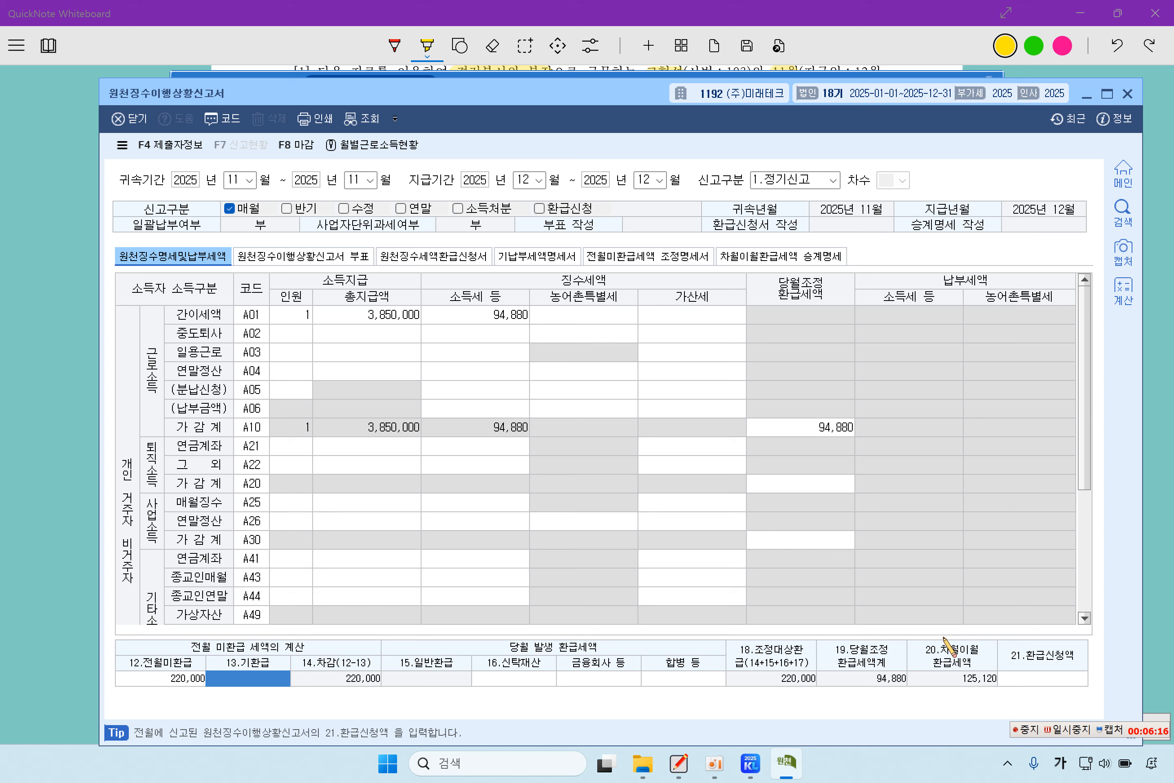
left_click(1032, 676)
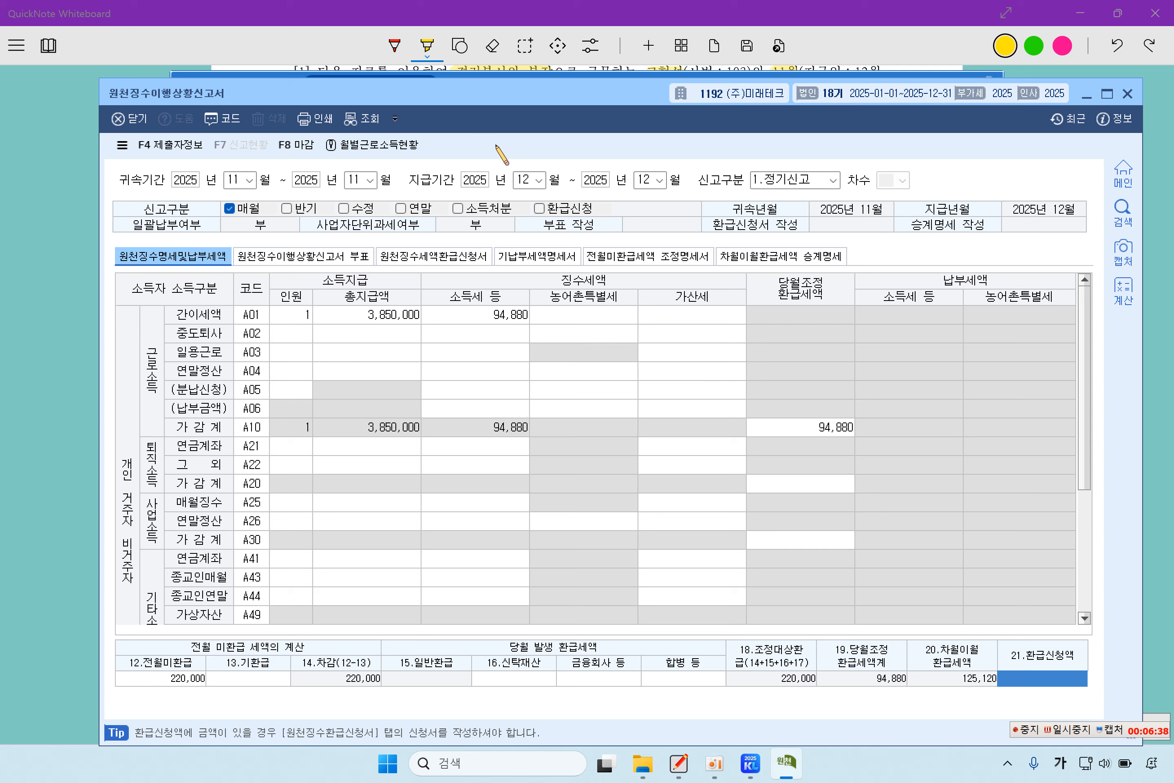
- Close the withholding status report, answering 예(Y) to save it
left_click(1127, 94)
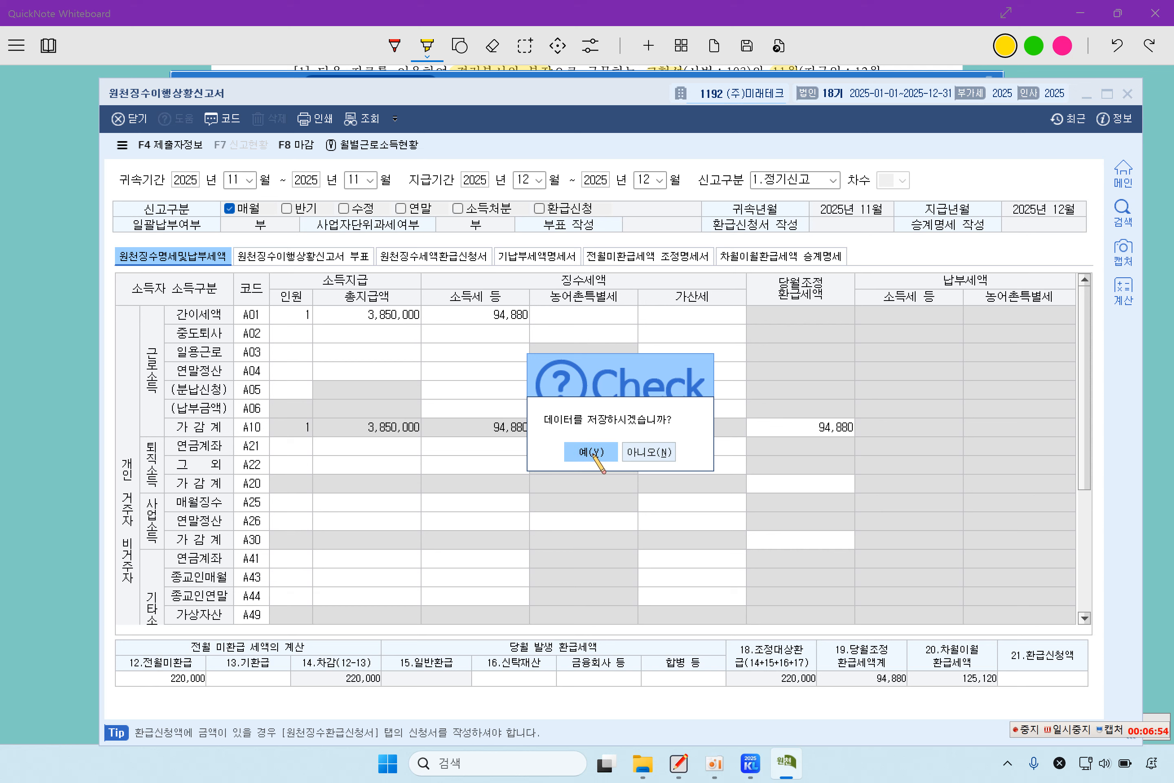
left_click(592, 452)
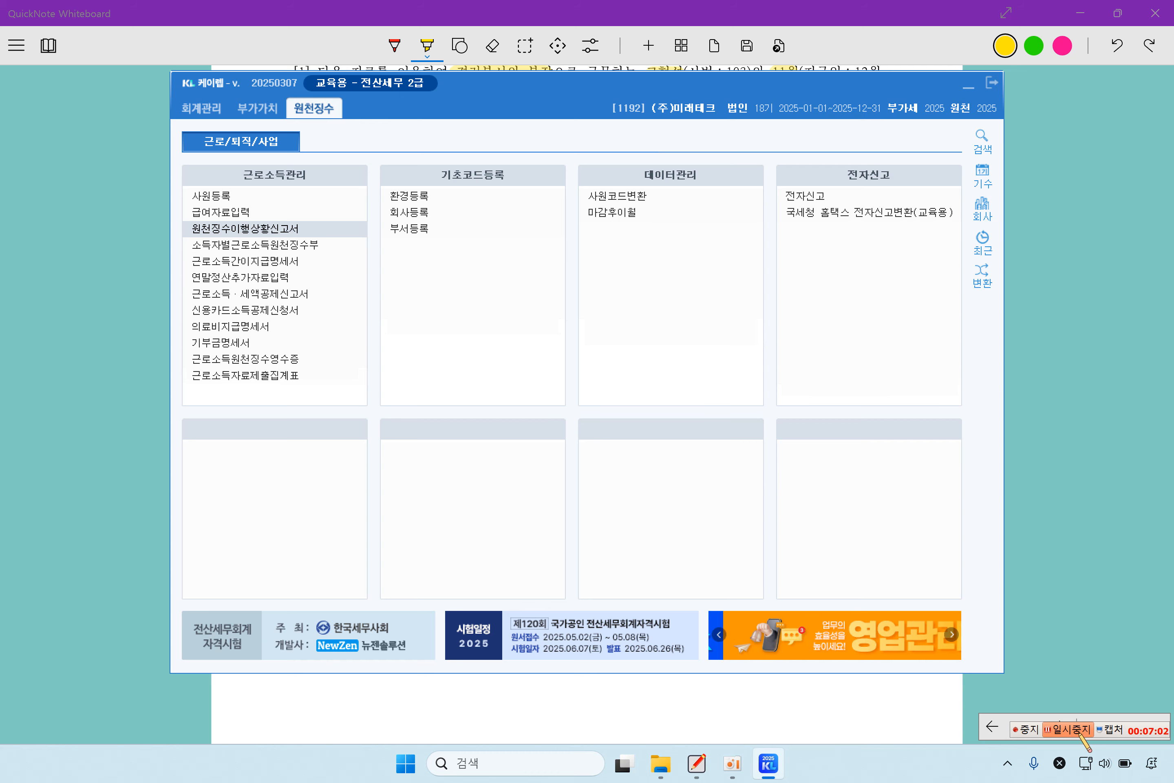
- Highlight problem [2]'s employee, [연말정산추가자료입력], [월세액], [연말정산입력] references and 가족사항 heading
left_click(1050, 540)
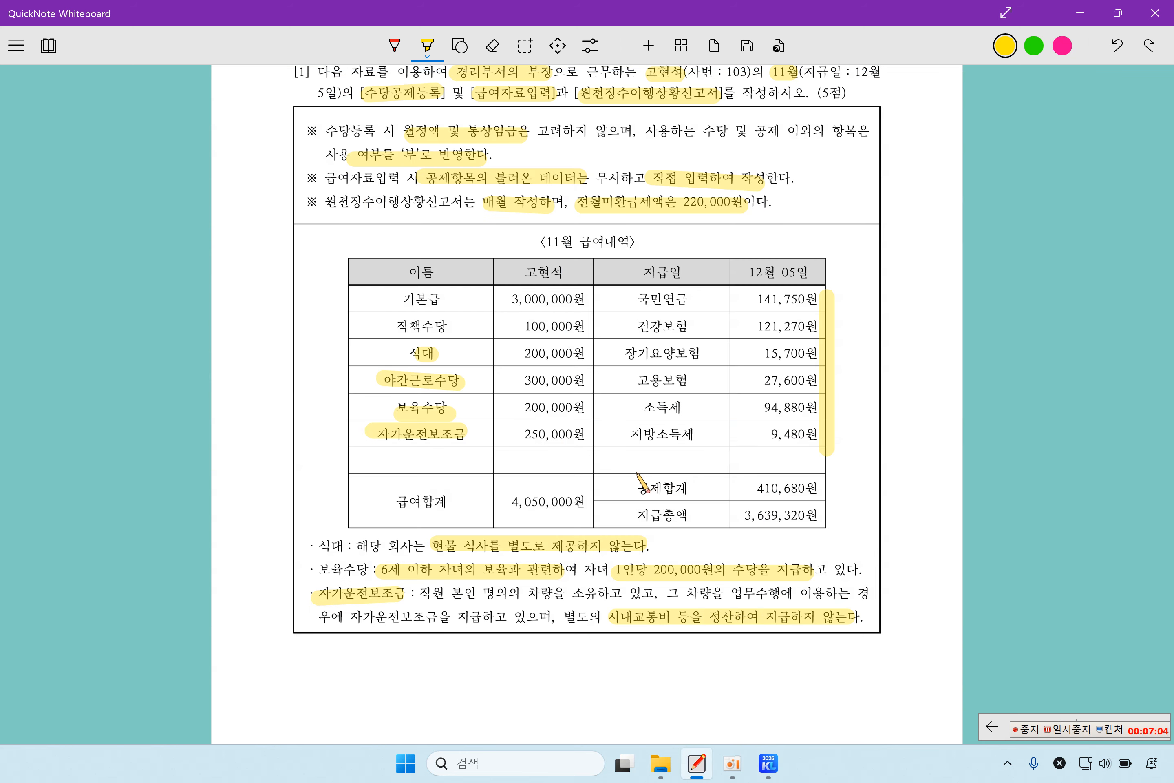
scroll(652, 484, "down", 5)
scroll(652, 484, "down", 10)
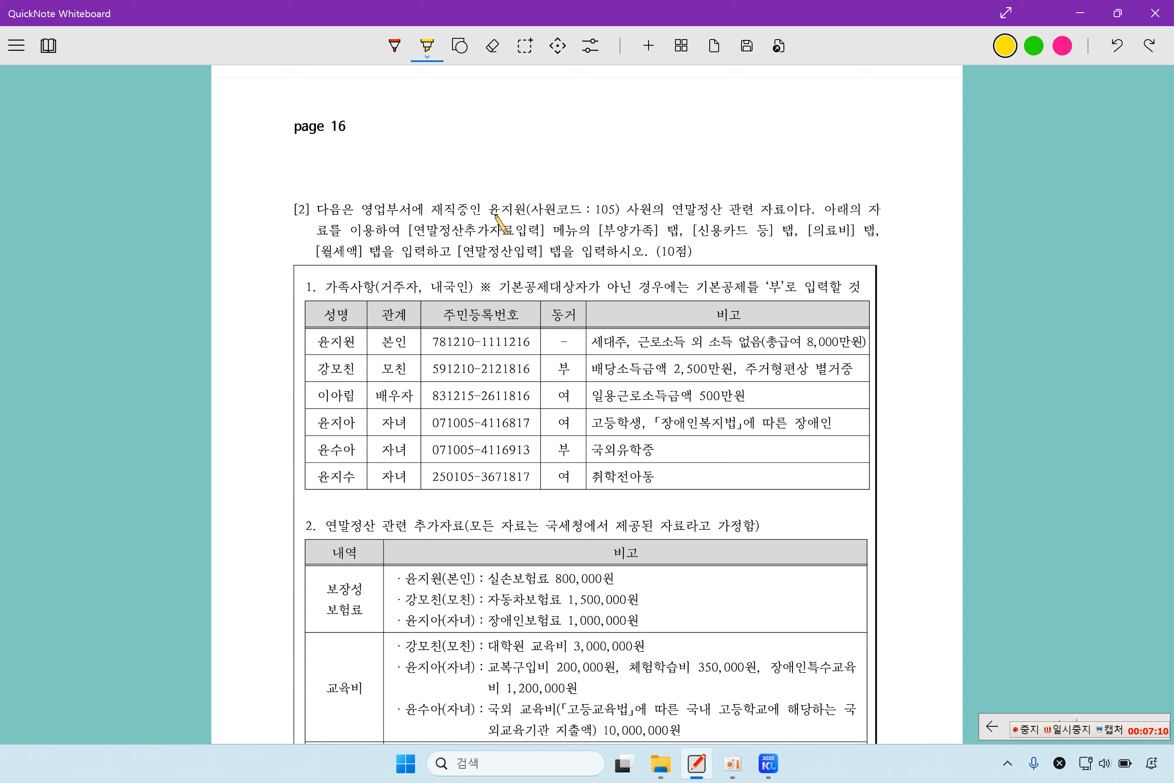
left_click_drag(489, 211, 526, 212)
left_click_drag(655, 212, 762, 212)
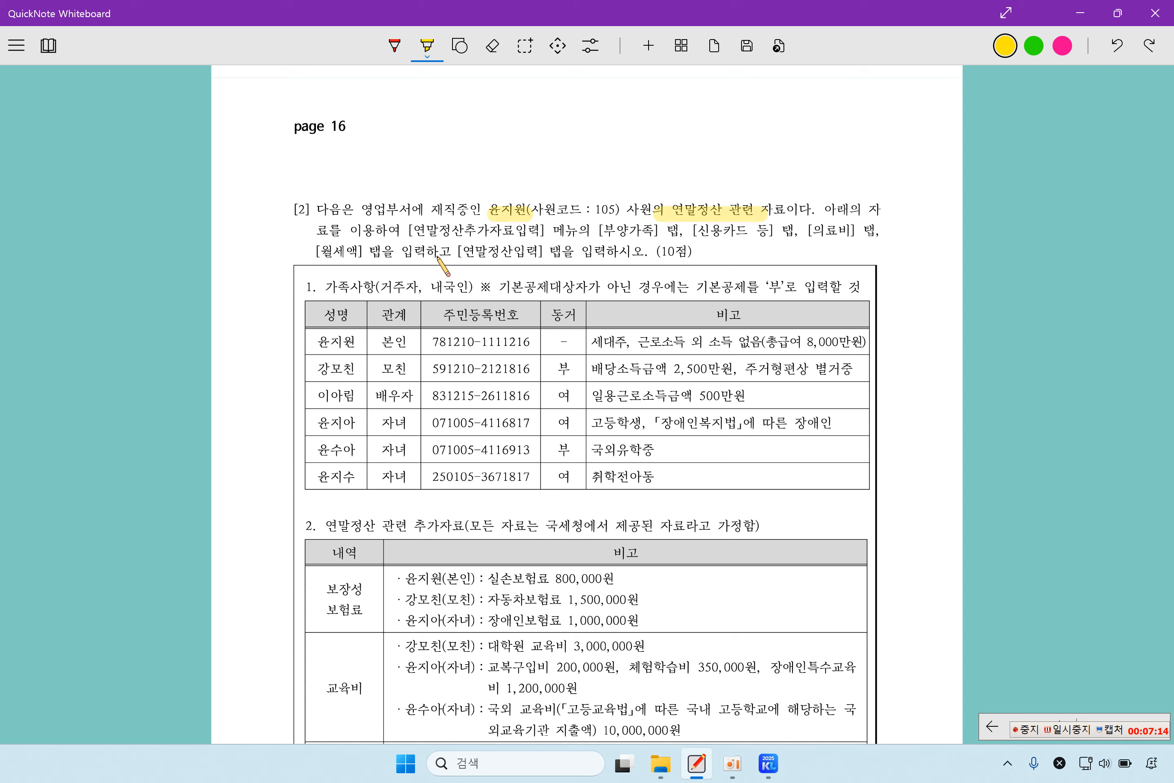
left_click_drag(414, 231, 835, 234)
left_click_drag(322, 252, 371, 253)
left_click_drag(457, 252, 576, 254)
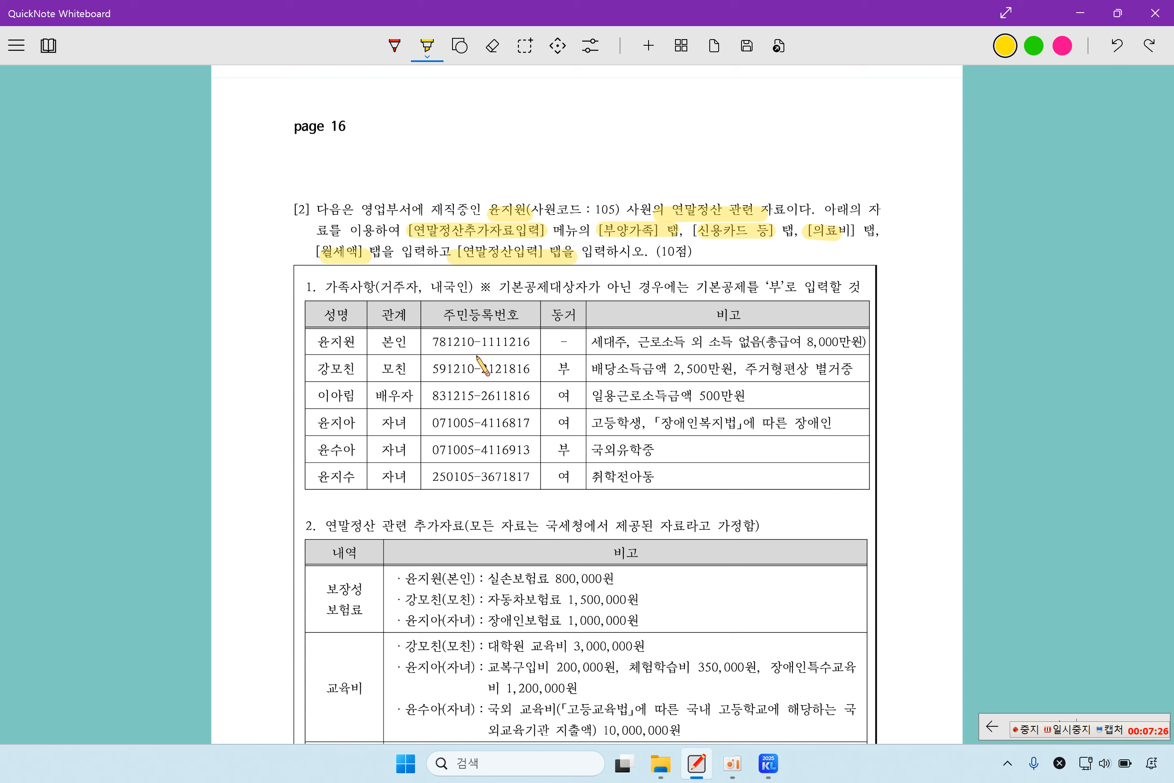
left_click_drag(320, 287, 565, 295)
left_click(768, 762)
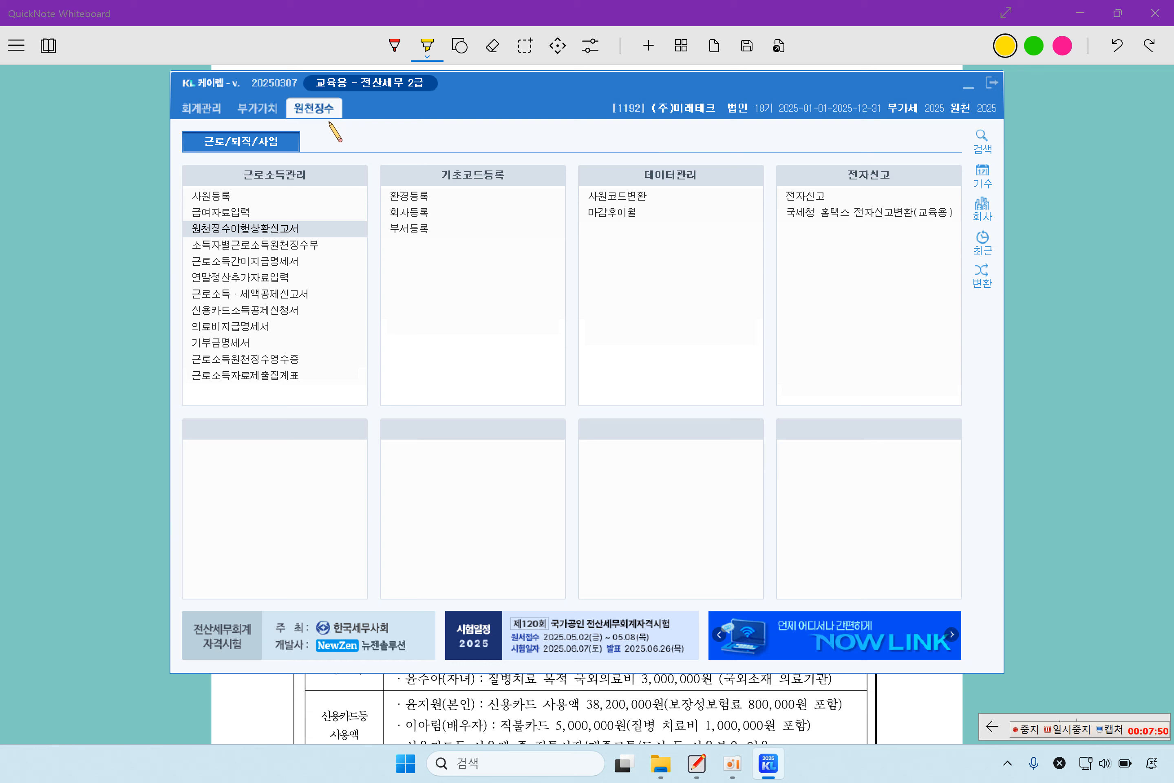
- Load employee 105 in 연말정산추가자료입력 and display the 부양가족 tab
left_click(273, 281)
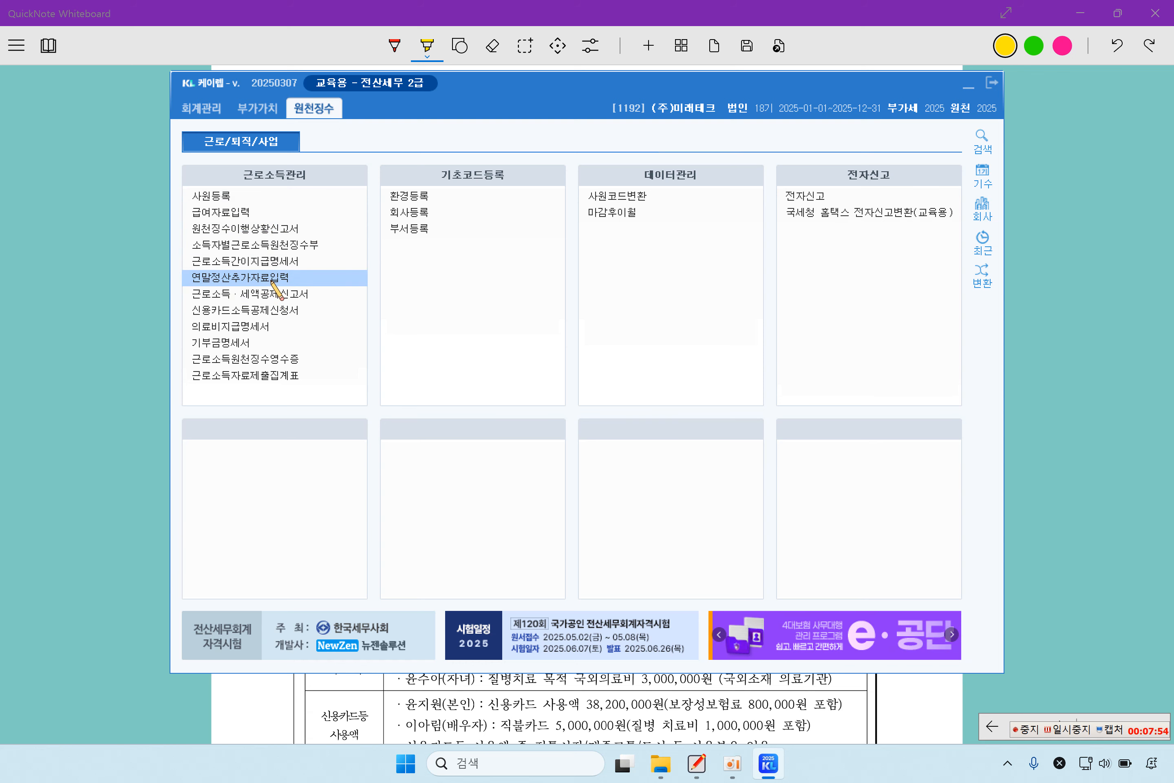
left_click(273, 281)
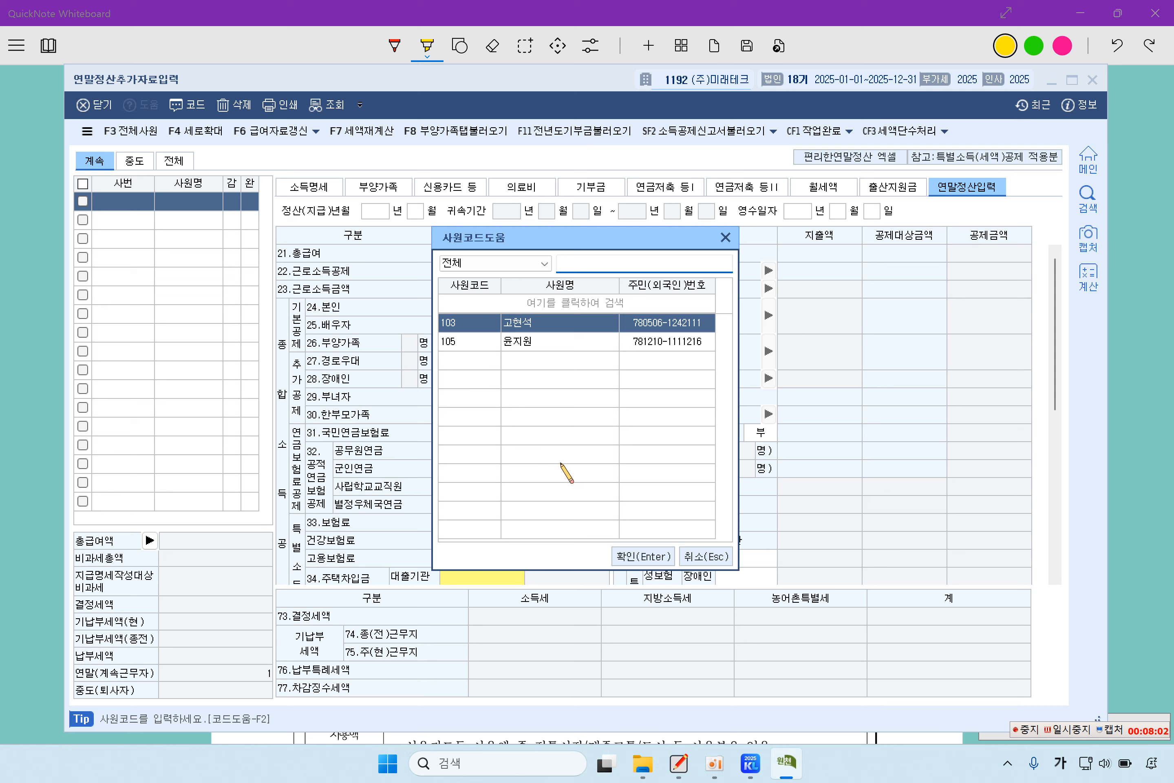
left_click(521, 340)
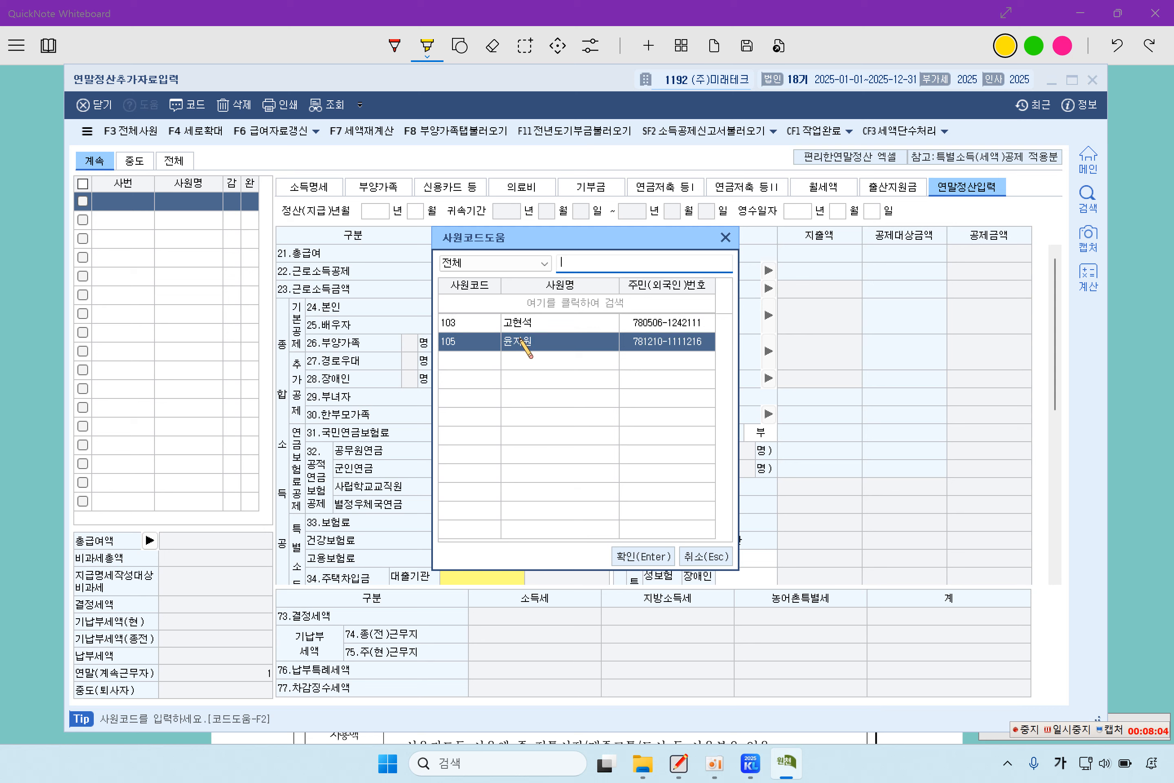
left_click(653, 557)
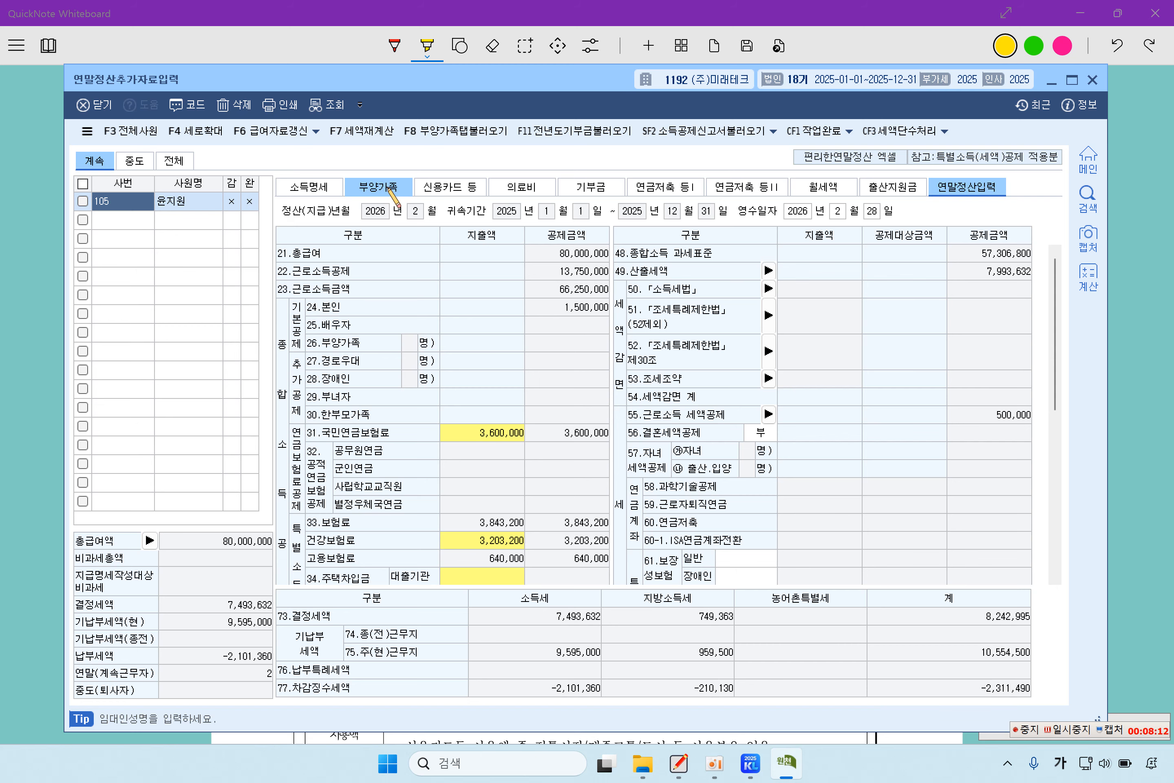
left_click(390, 190)
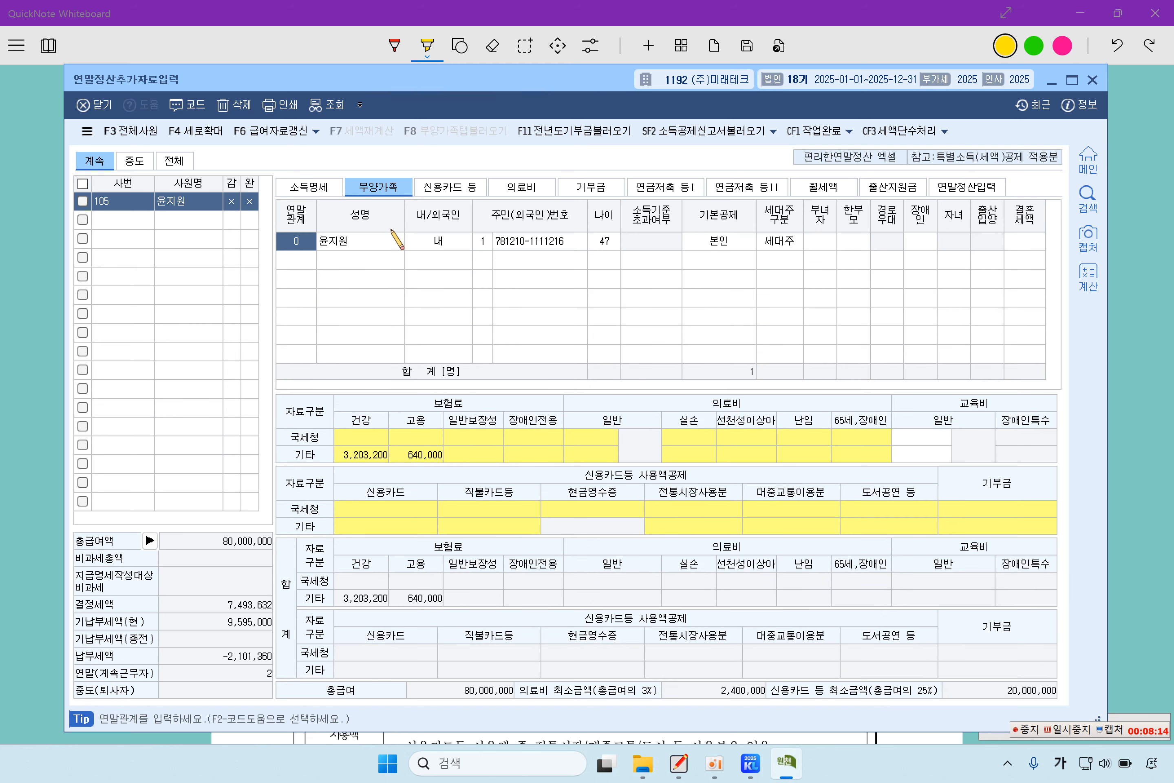
- Add a dependent row with relationship 1 (직계존속) and enter the mother's name
left_click(296, 258)
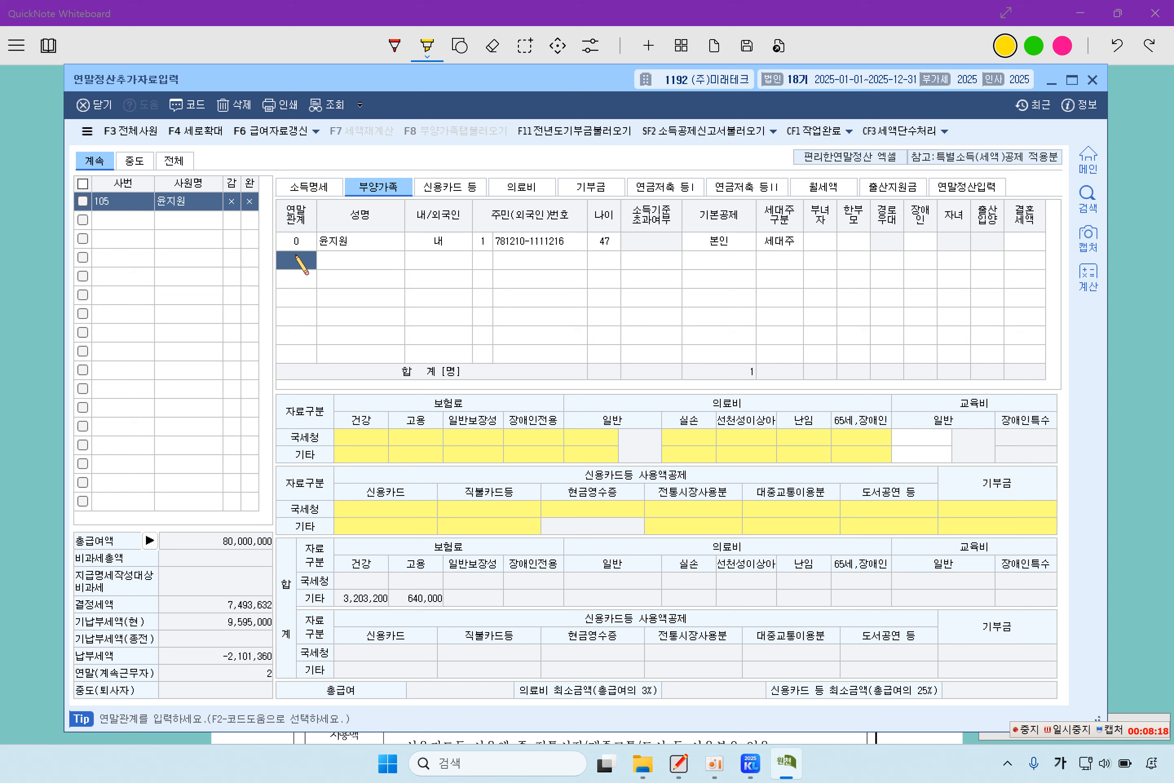
key("F2")
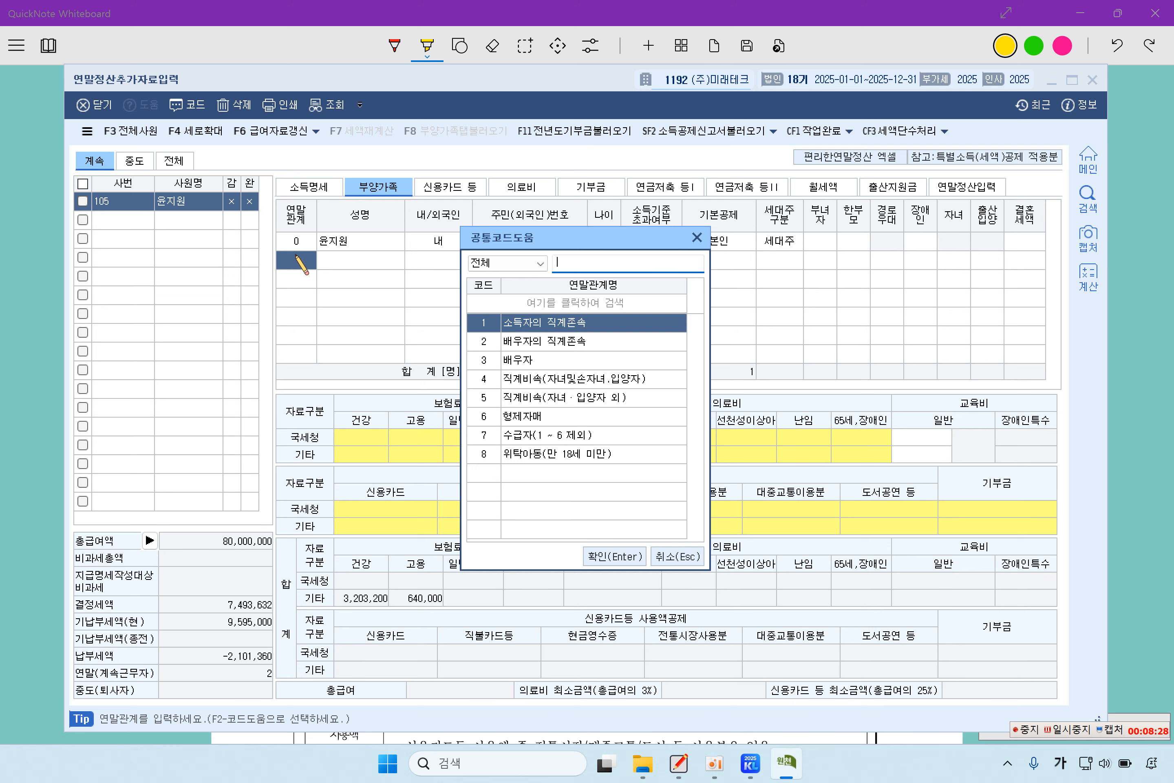
key("Return")
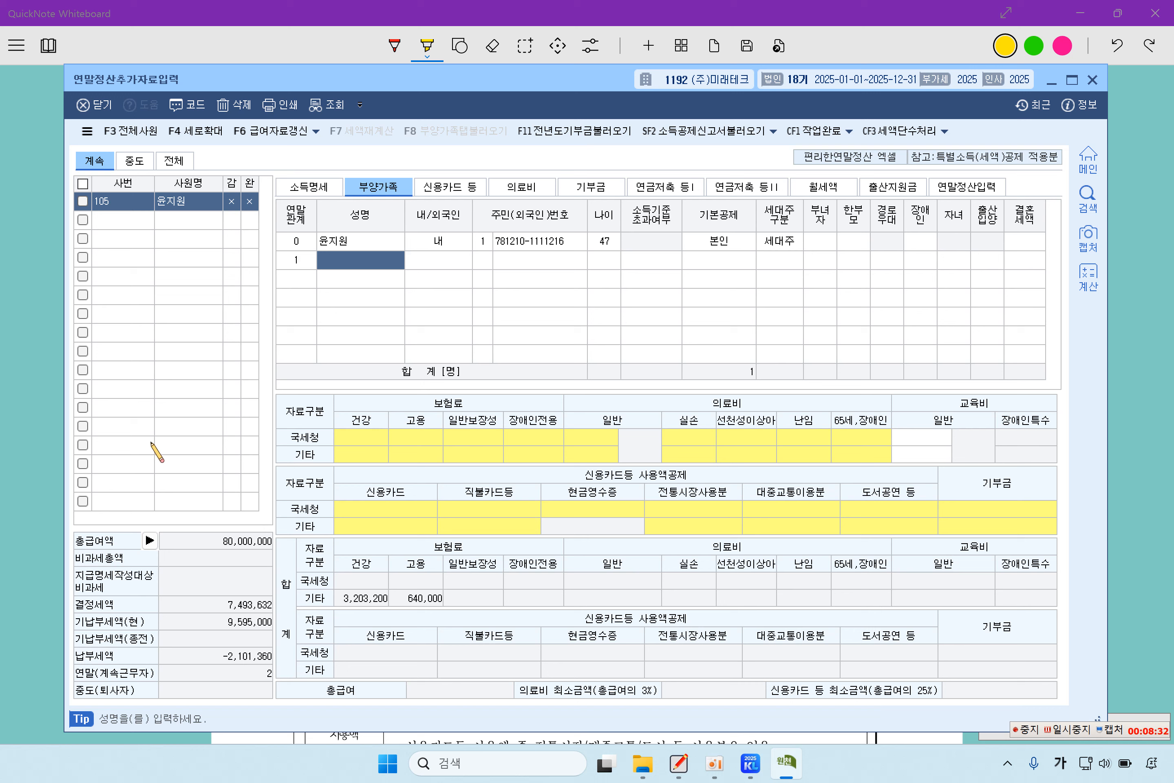
type("강모친")
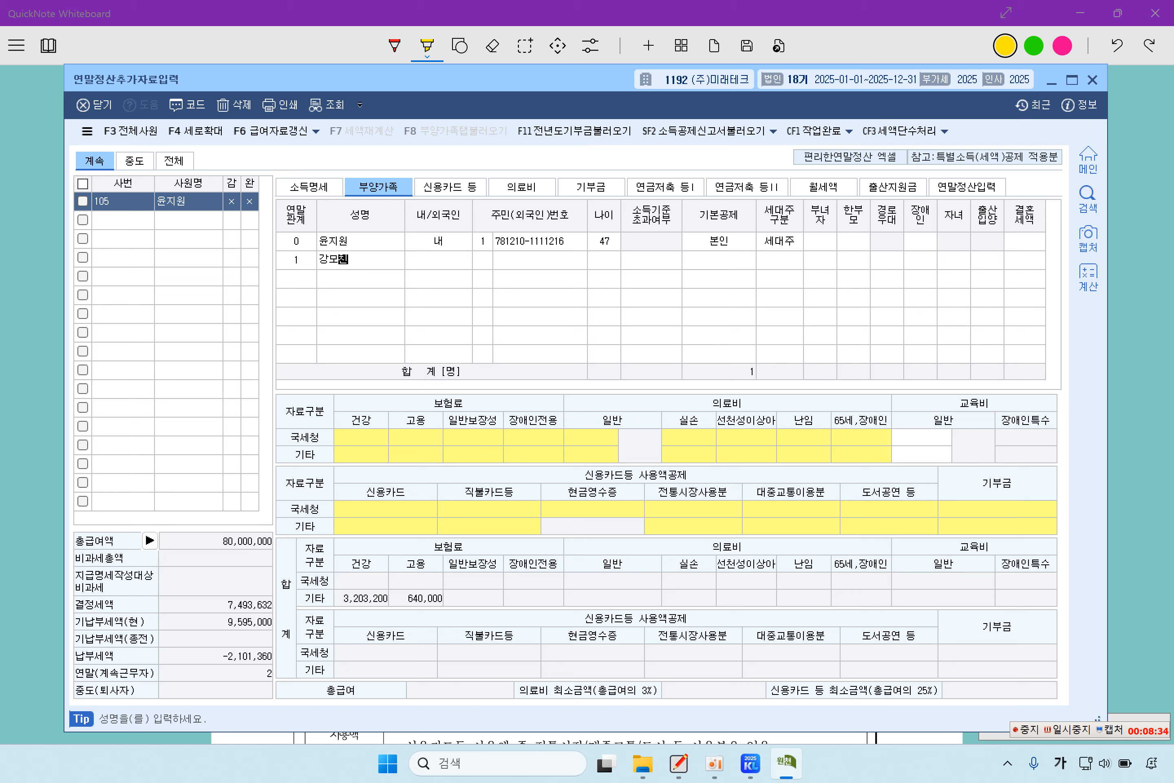
key("Return")
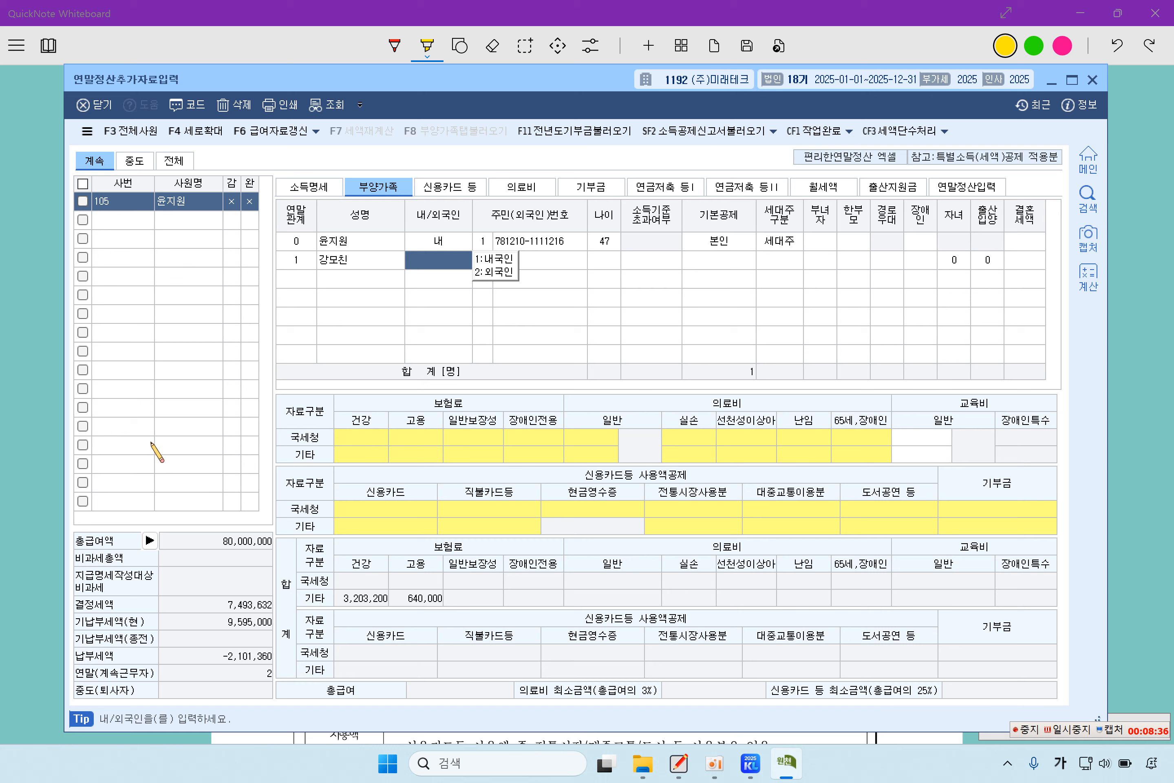
- Mark her a domestic resident, enter her resident number, and set 소득기준초과여부 to 1:여
left_click(492, 260)
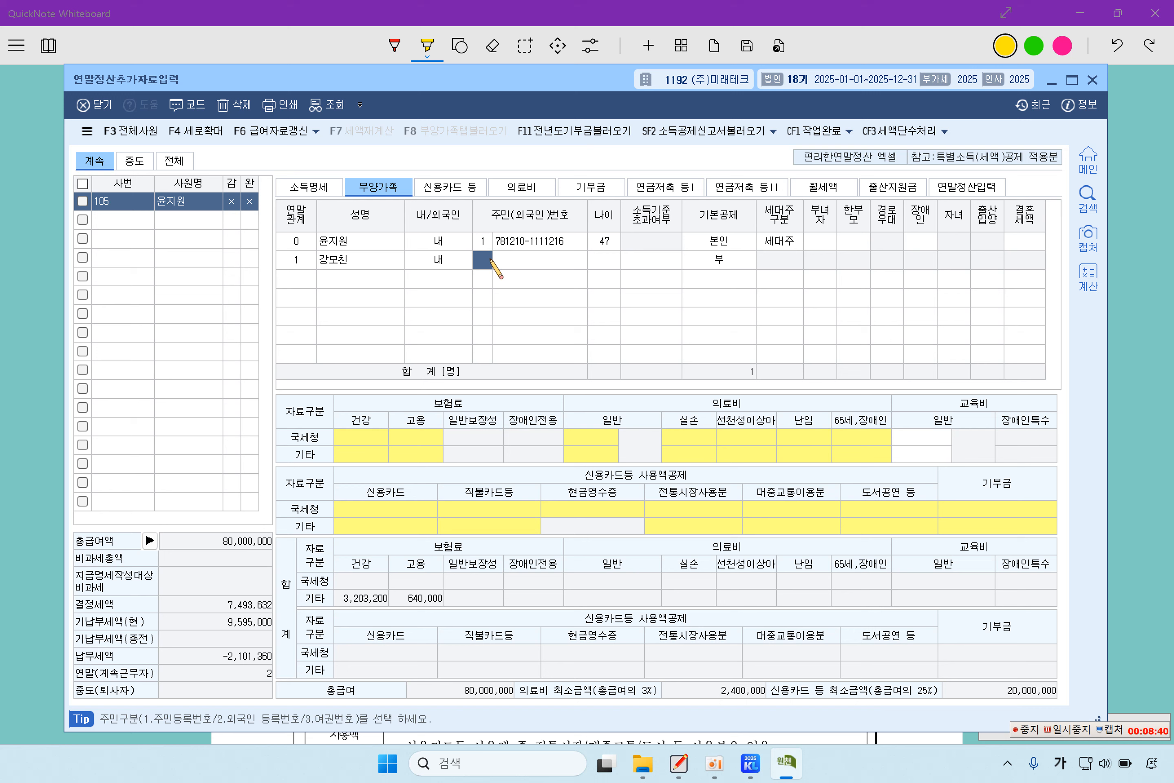
type("1")
key("Return")
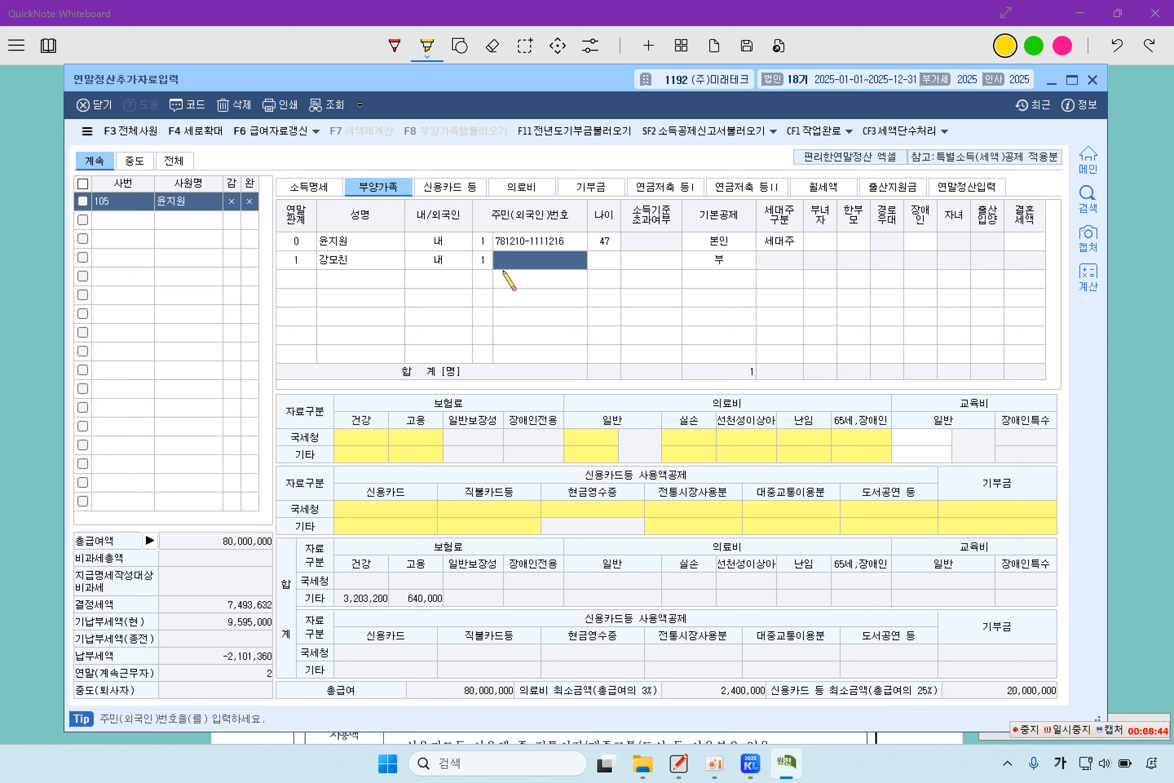
key("Return")
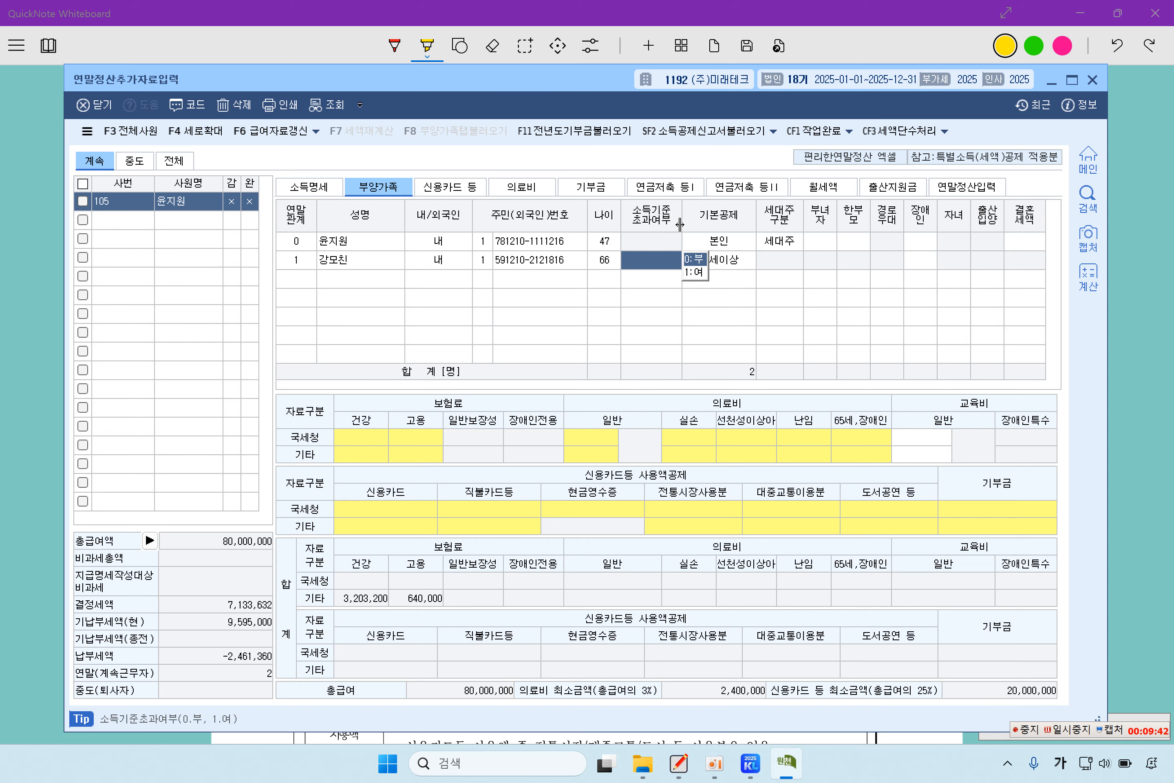
left_click(697, 273)
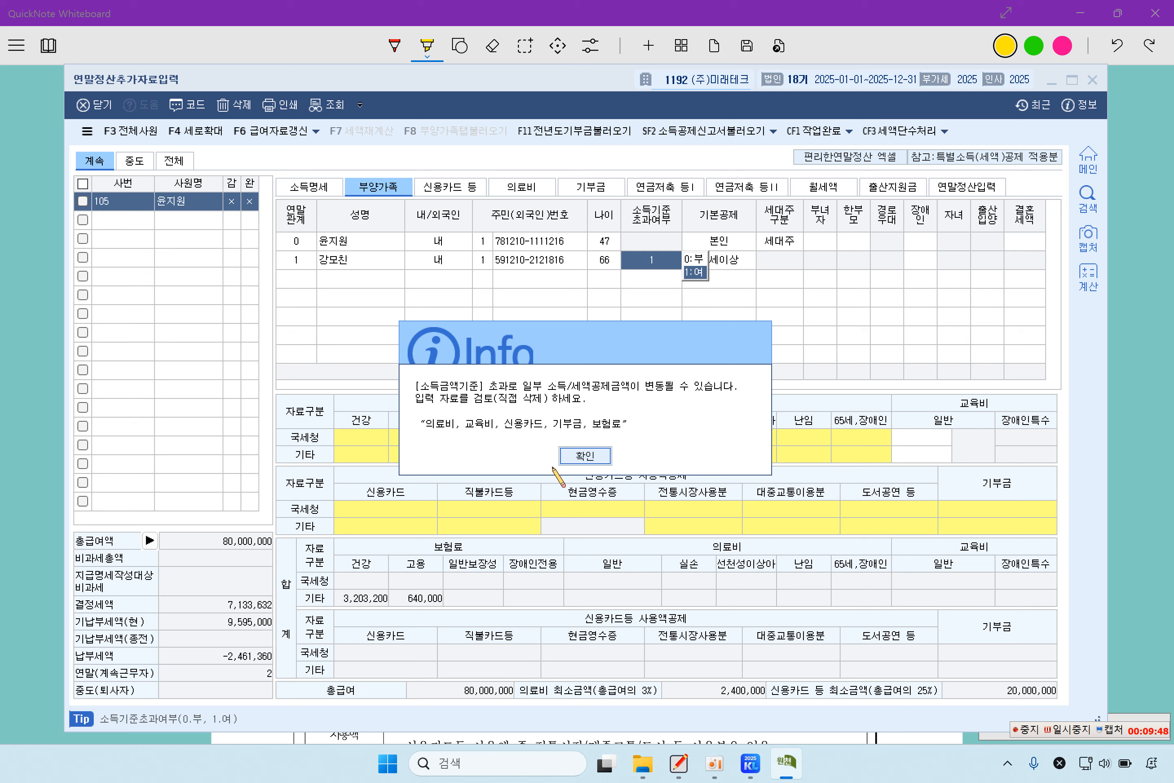
left_click(587, 465)
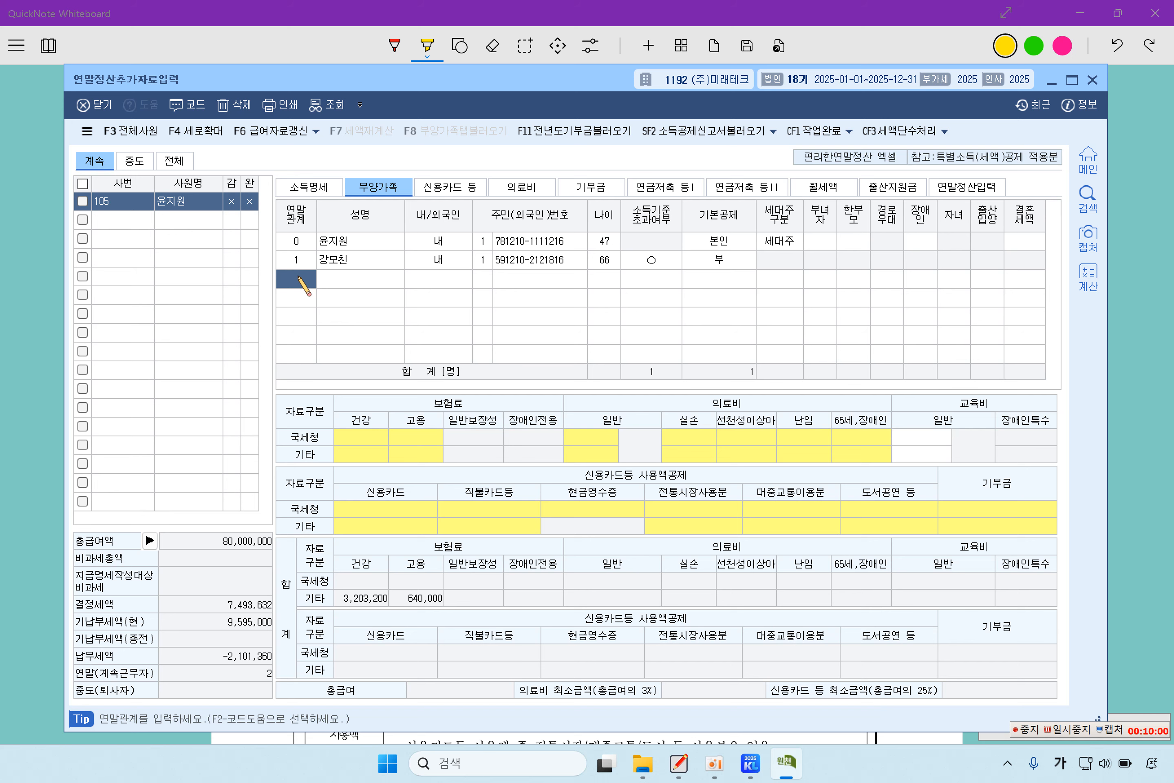
- Add the spouse as a code 3 배우자 dependent: name, 내국인 and resident number, income limit 0:부, not disabled
key("F2")
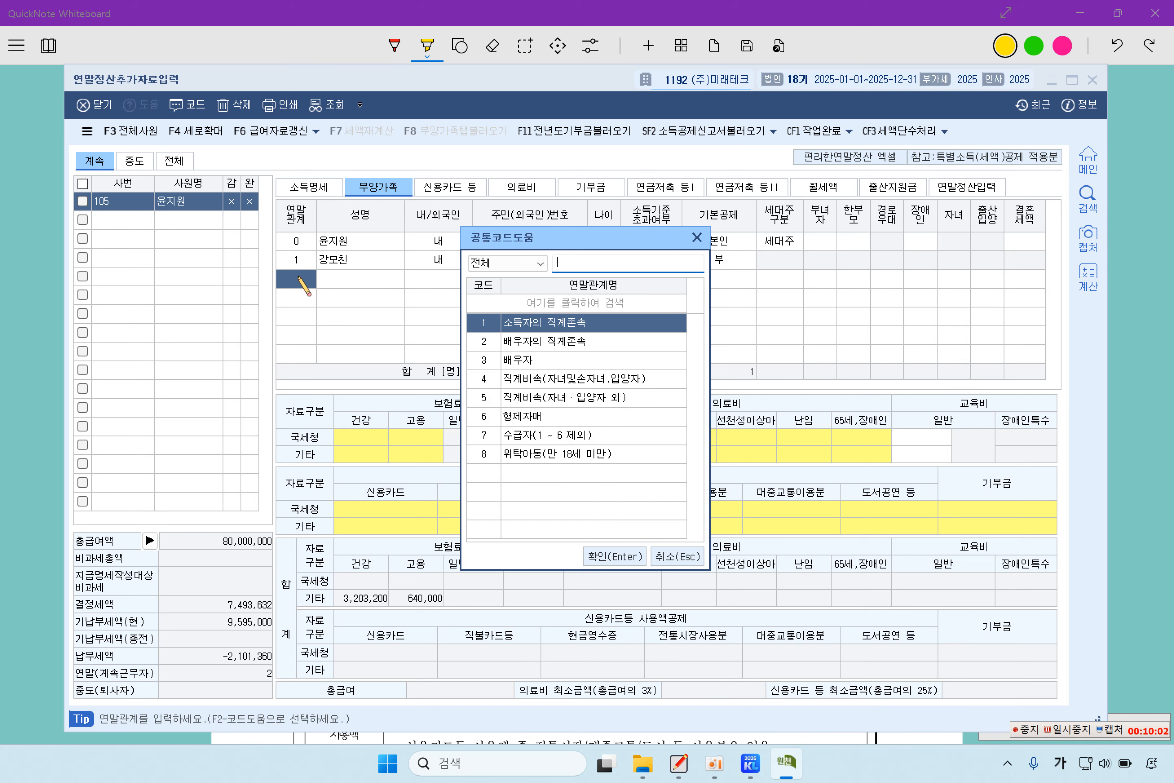
key("Down")
key("Down")
key("Return")
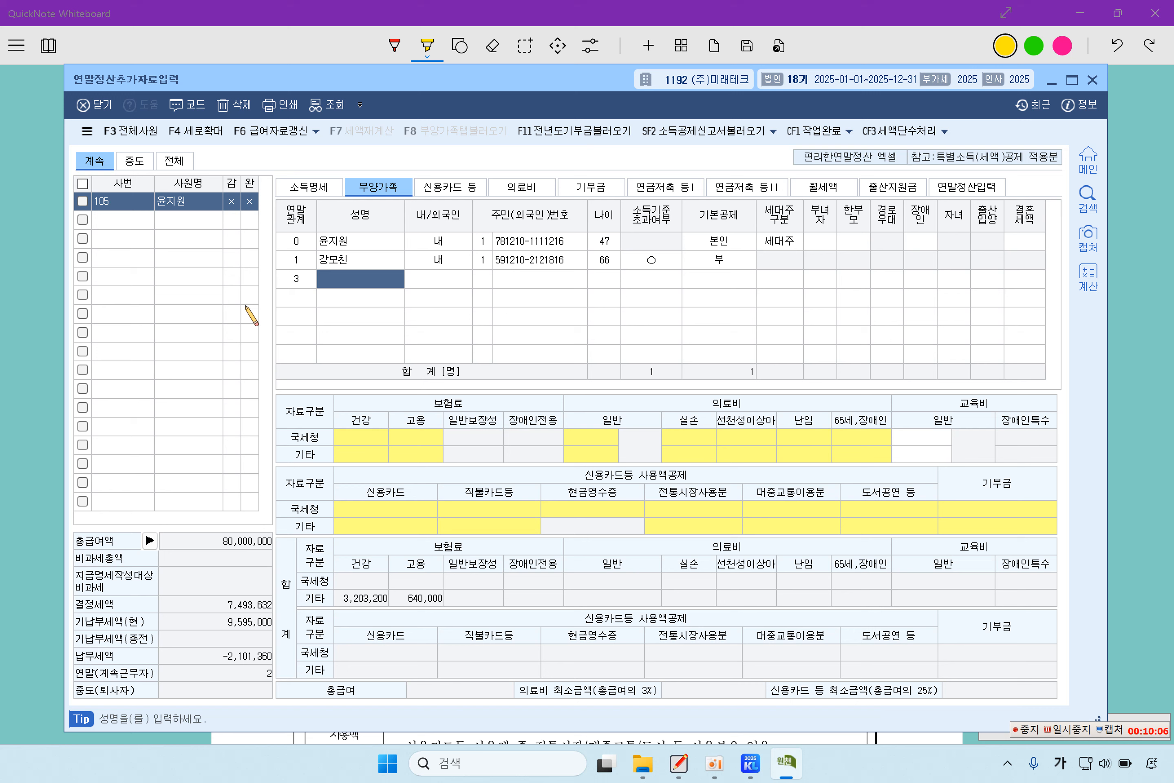
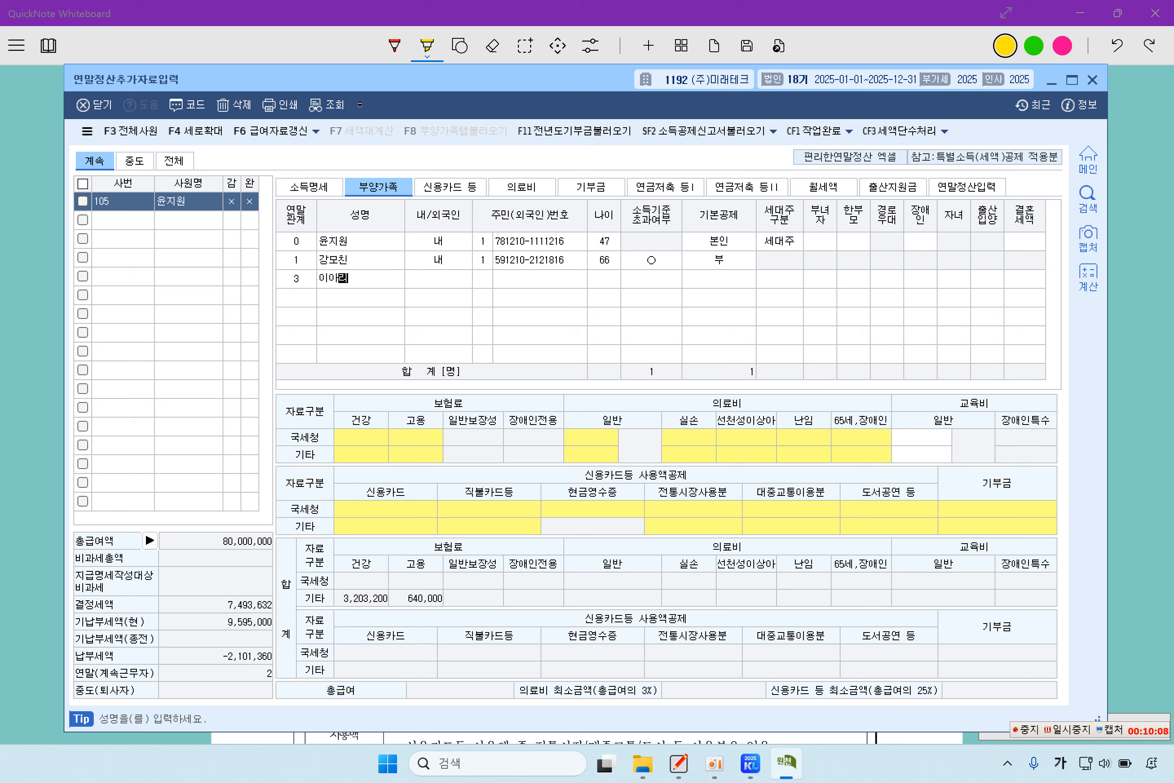
key("Return")
type("1")
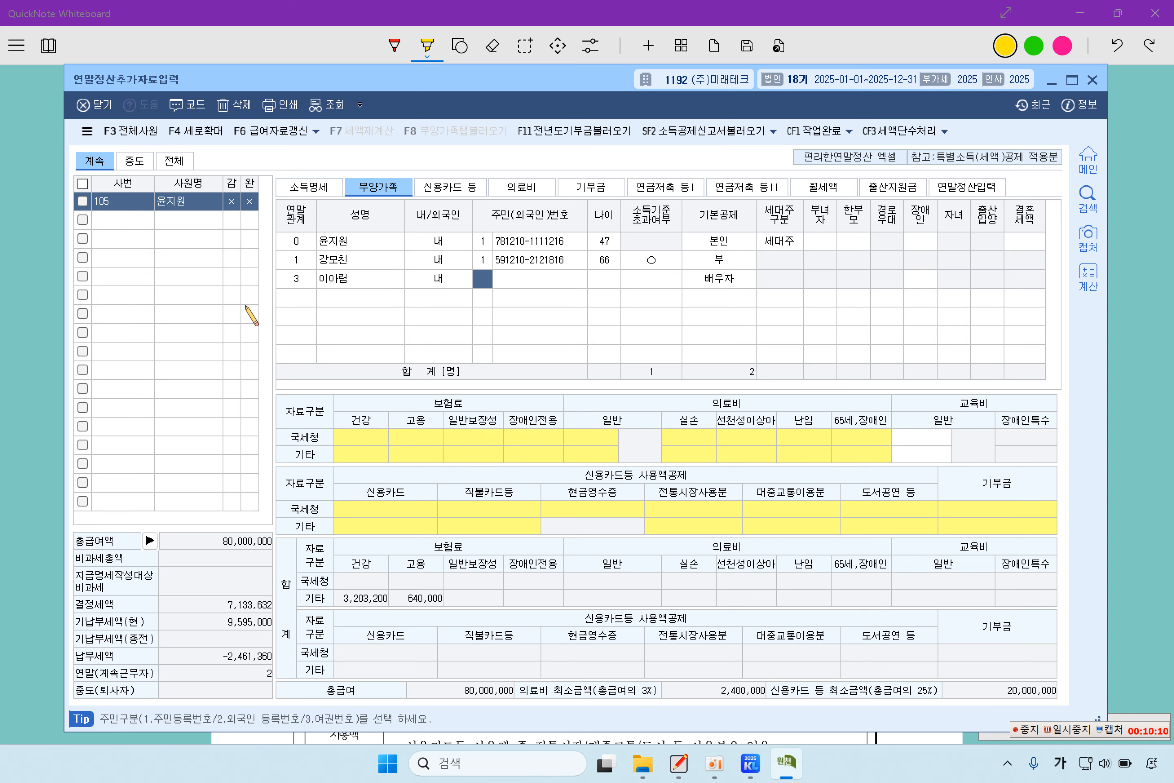
key("Return")
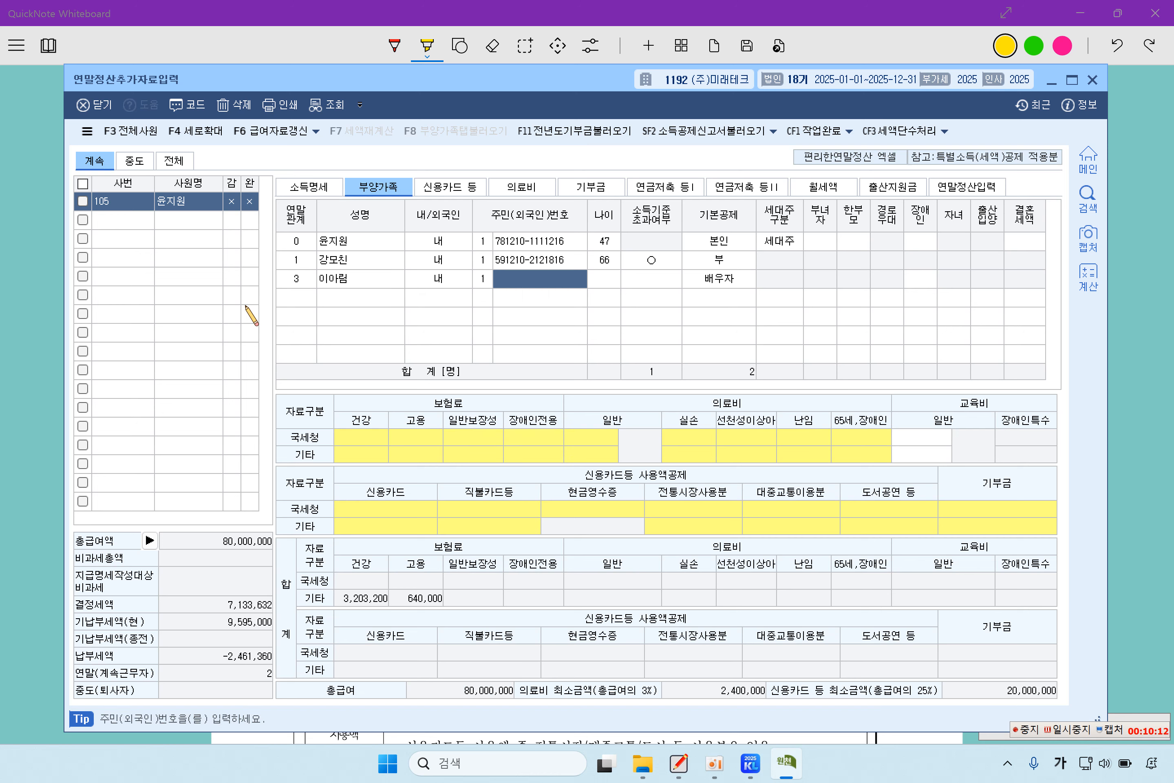
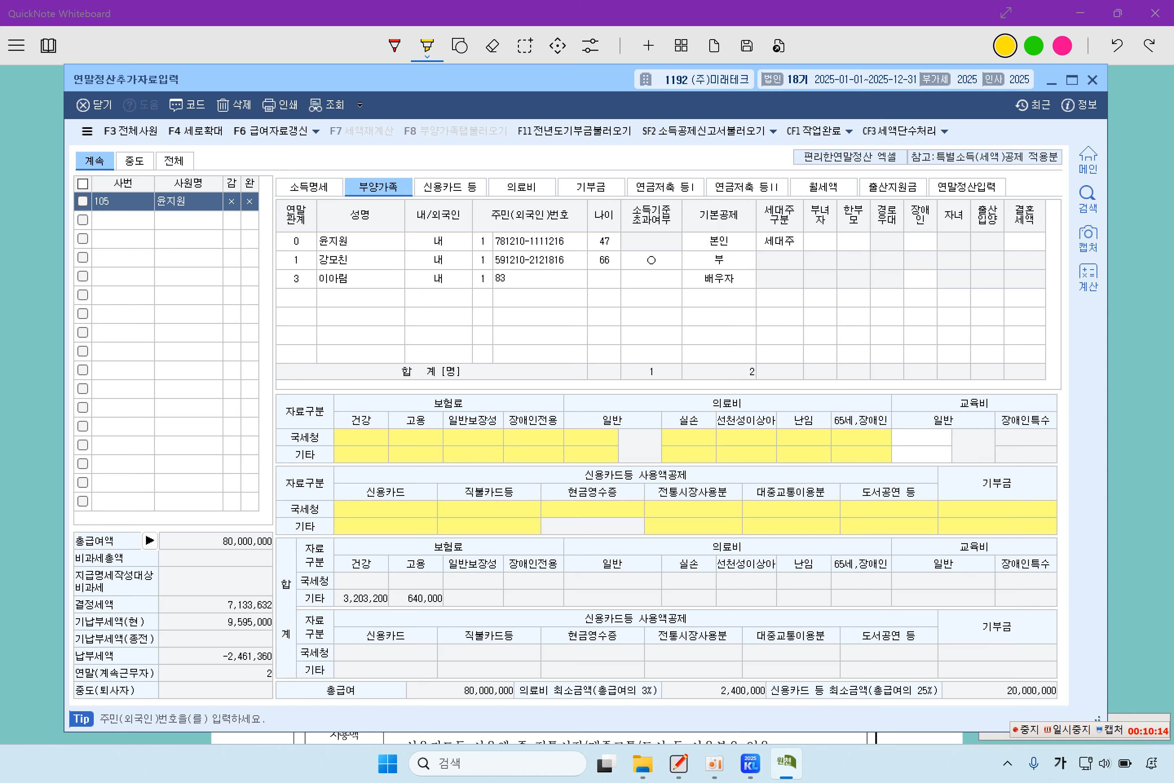
key("Return")
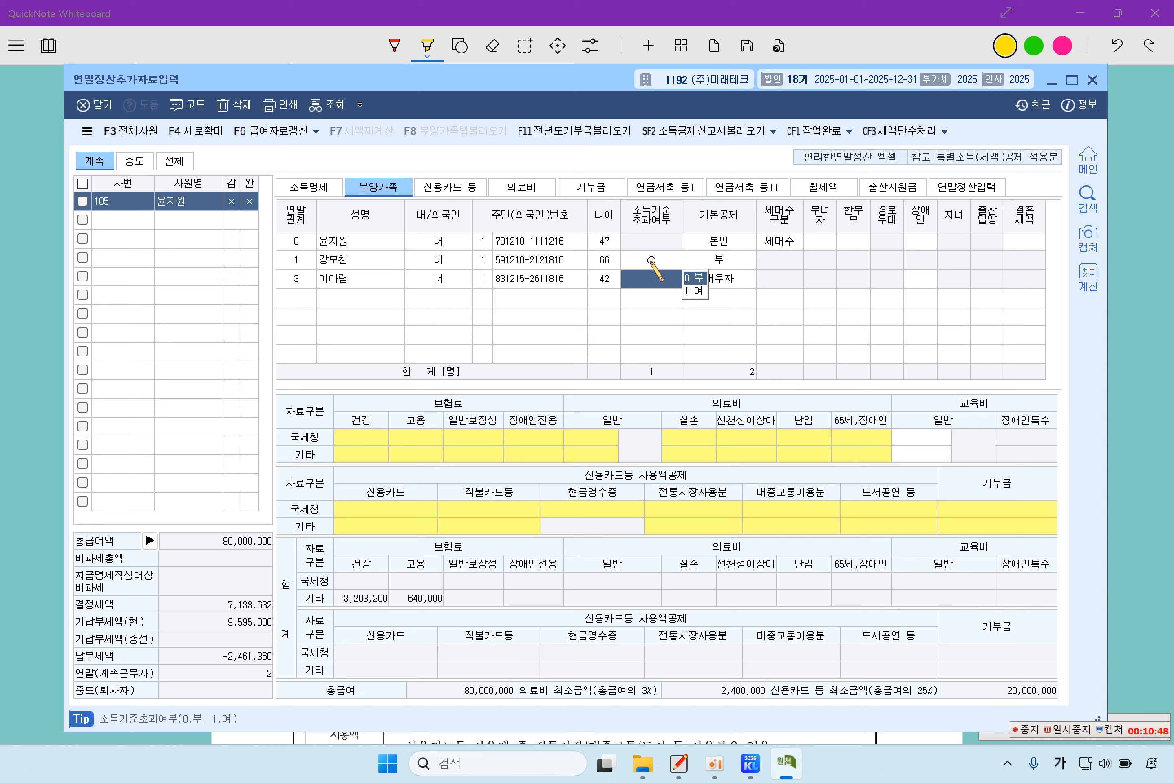
left_click(700, 278)
left_click(598, 469)
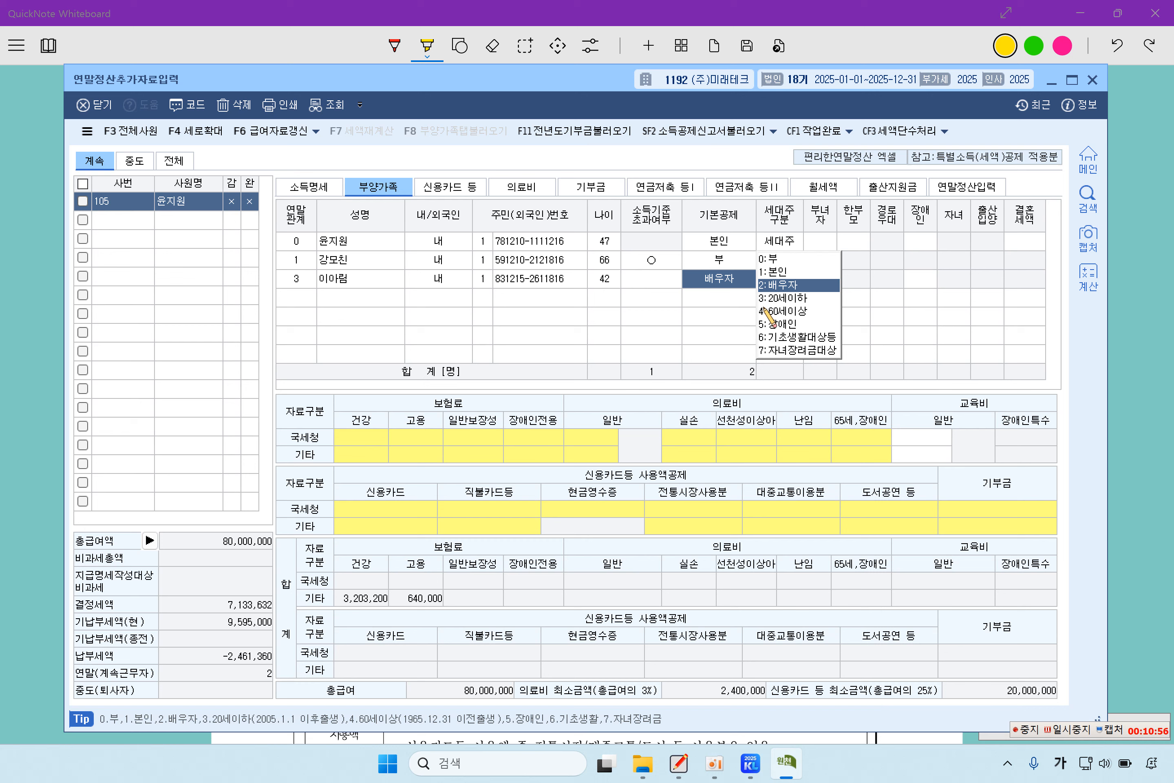
key("Return")
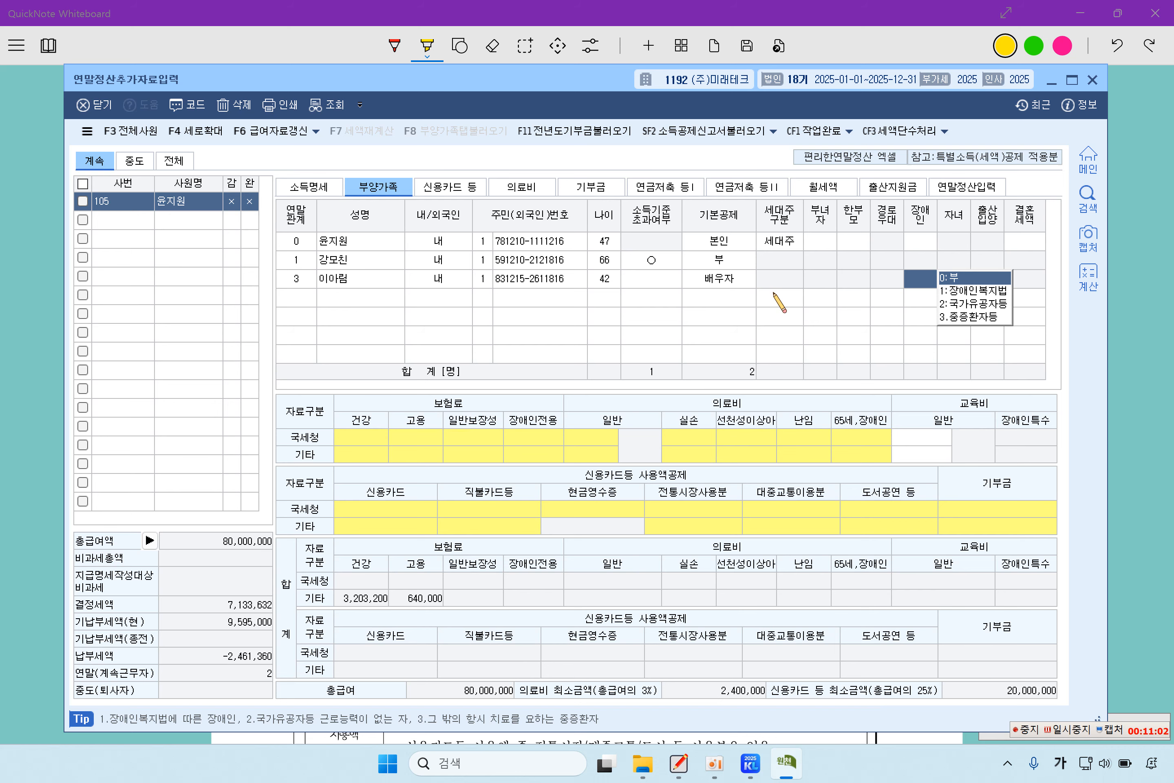
key("Return")
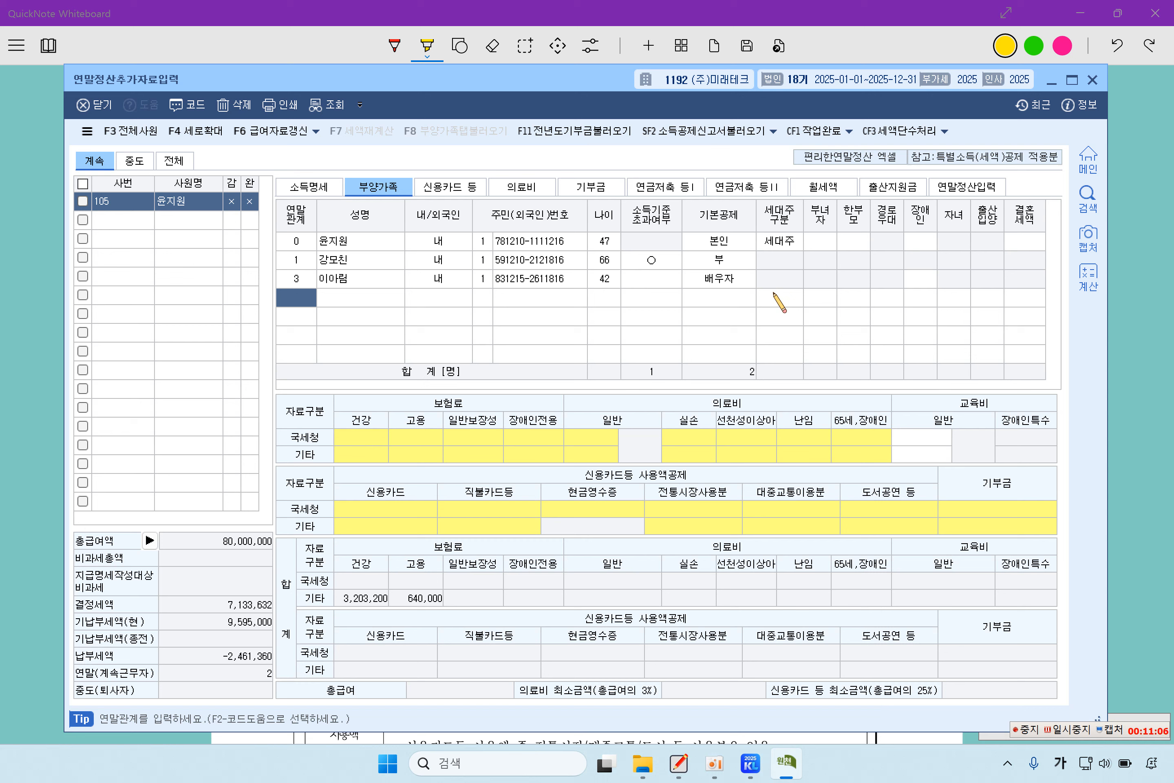
- Add the first child as a code 4 dependent: name, 내국인, resident number, 소득기준초과 0:부, 기본공제 20세이하
key("F2")
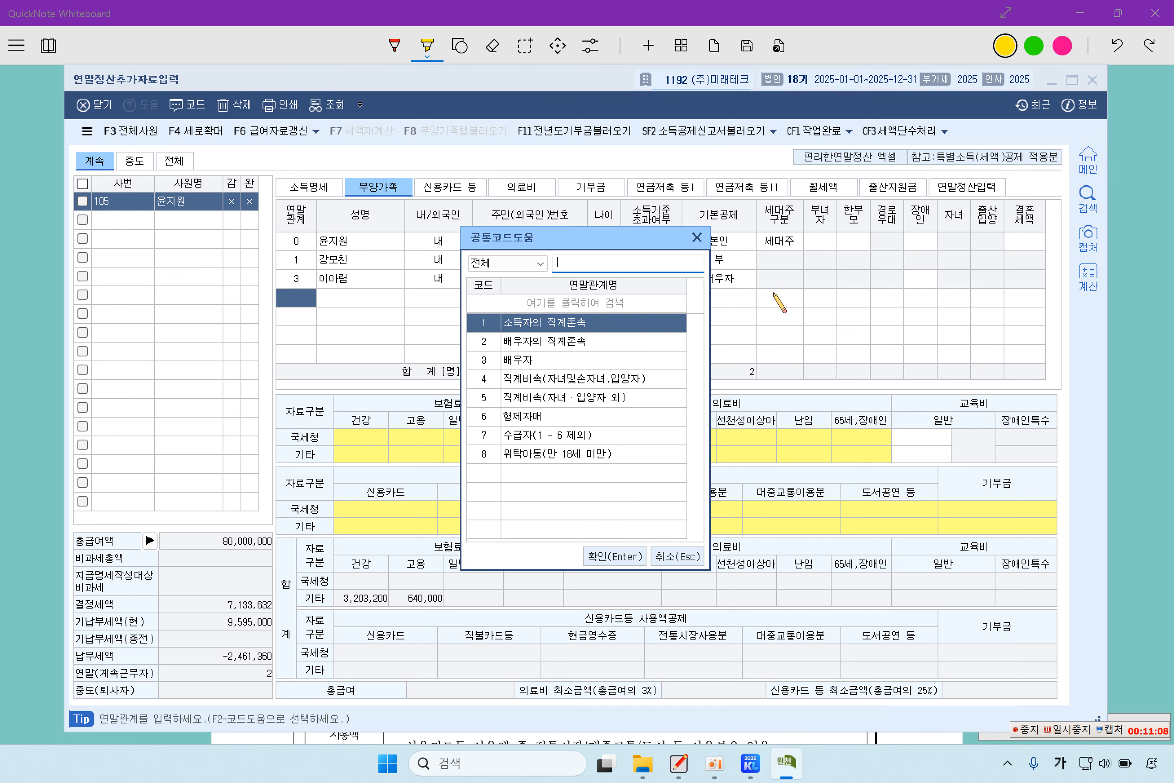
key("Down")
key("Down")
key("Down")
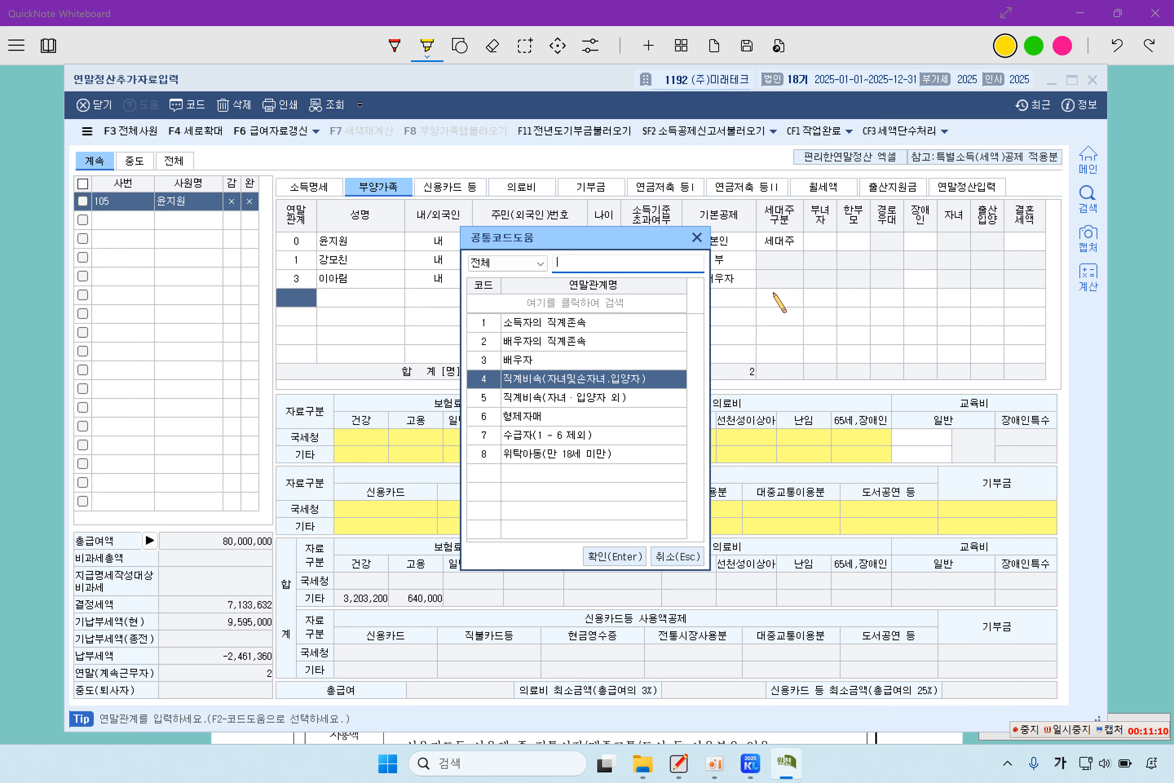
key("Return")
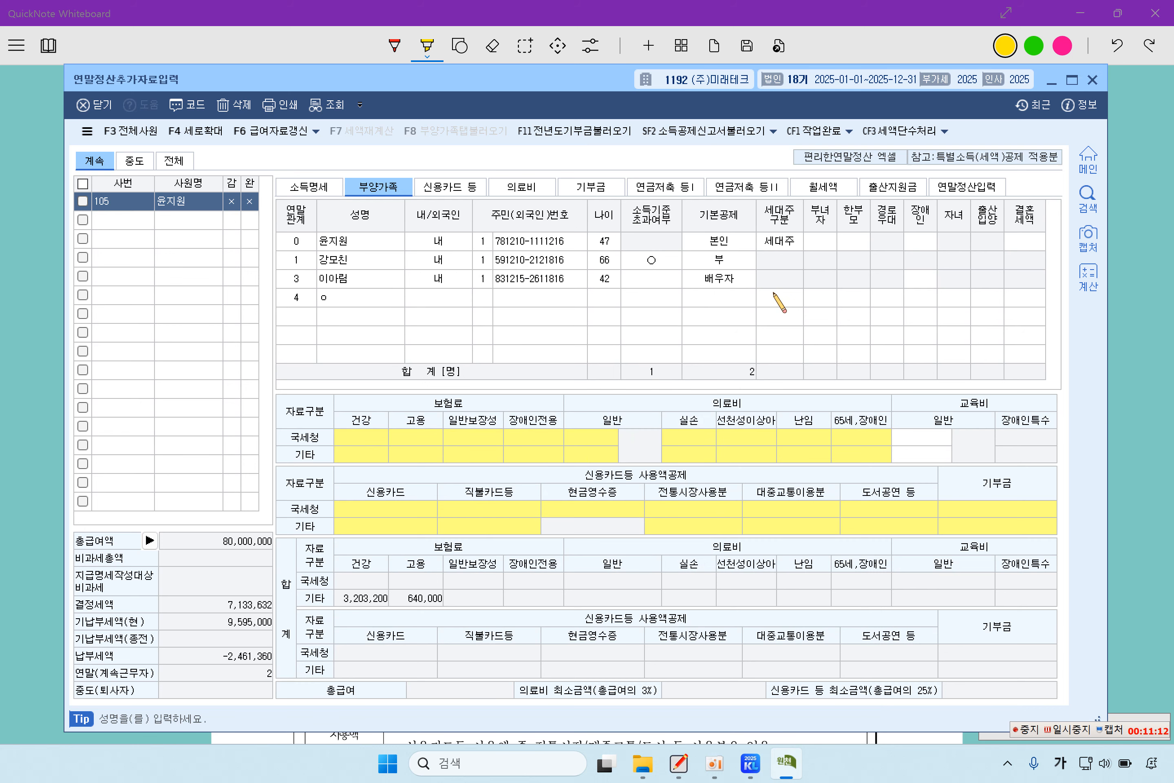
key("Return")
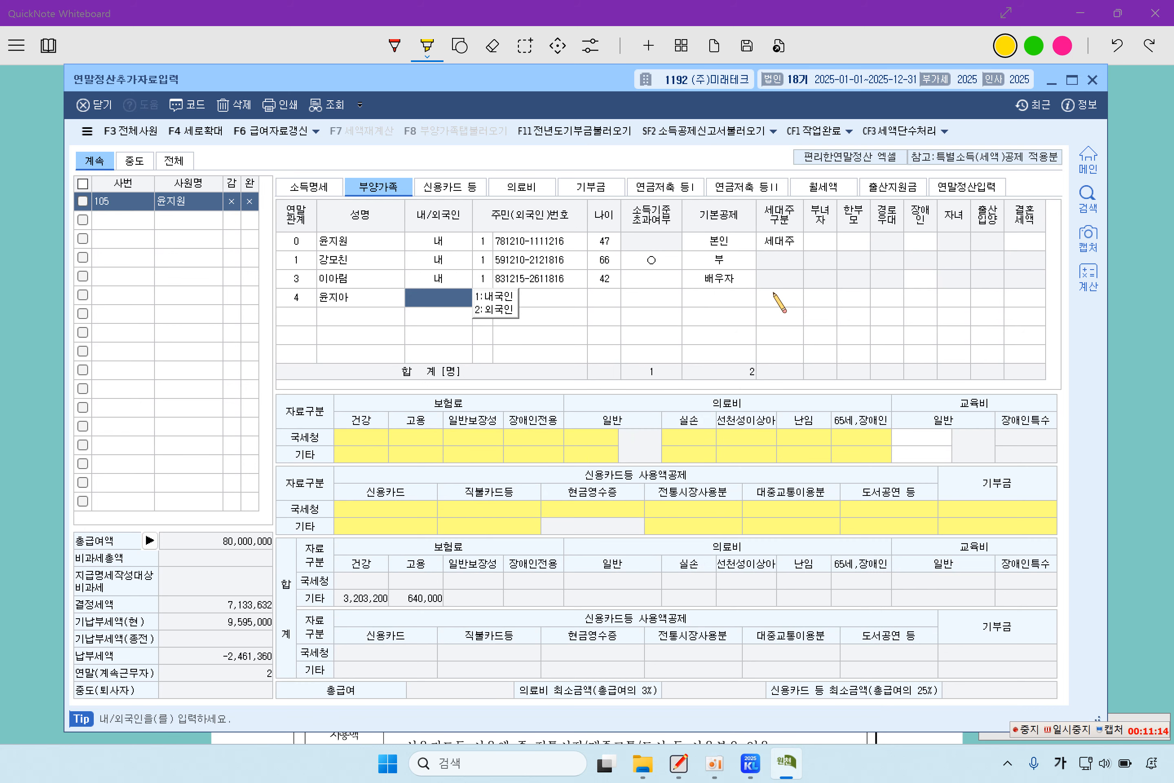
type("1")
key("Return")
key("Return")
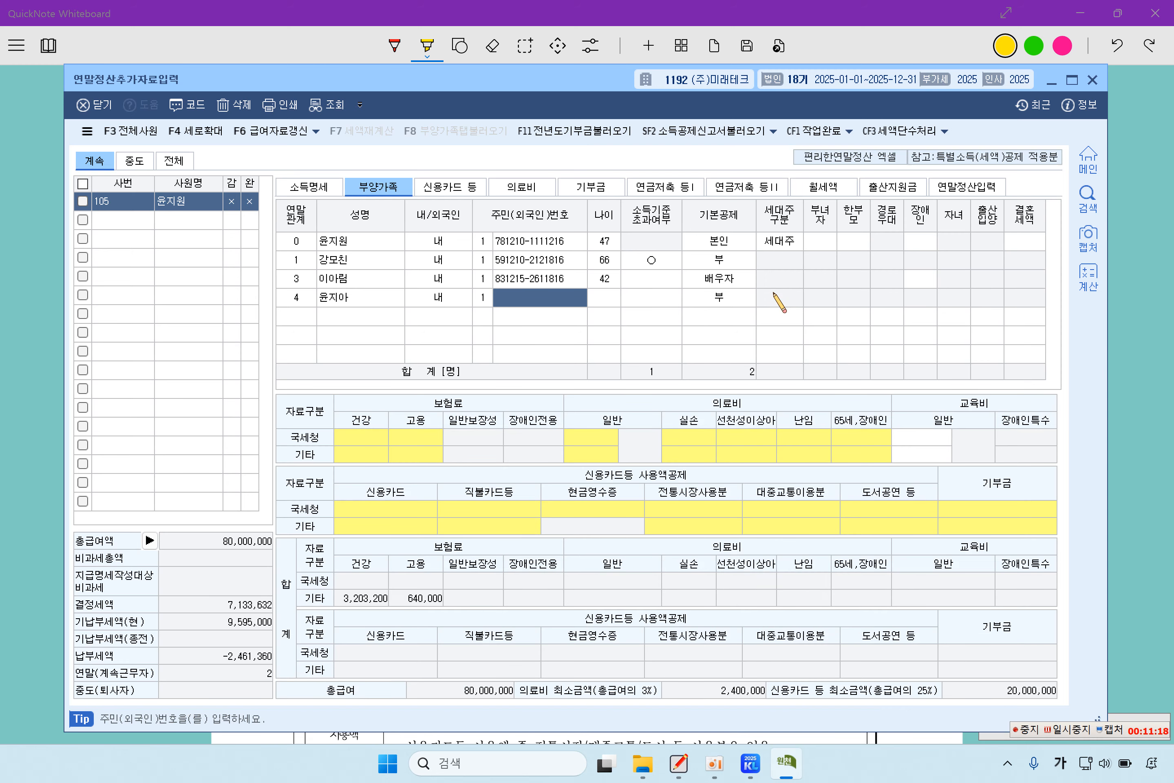
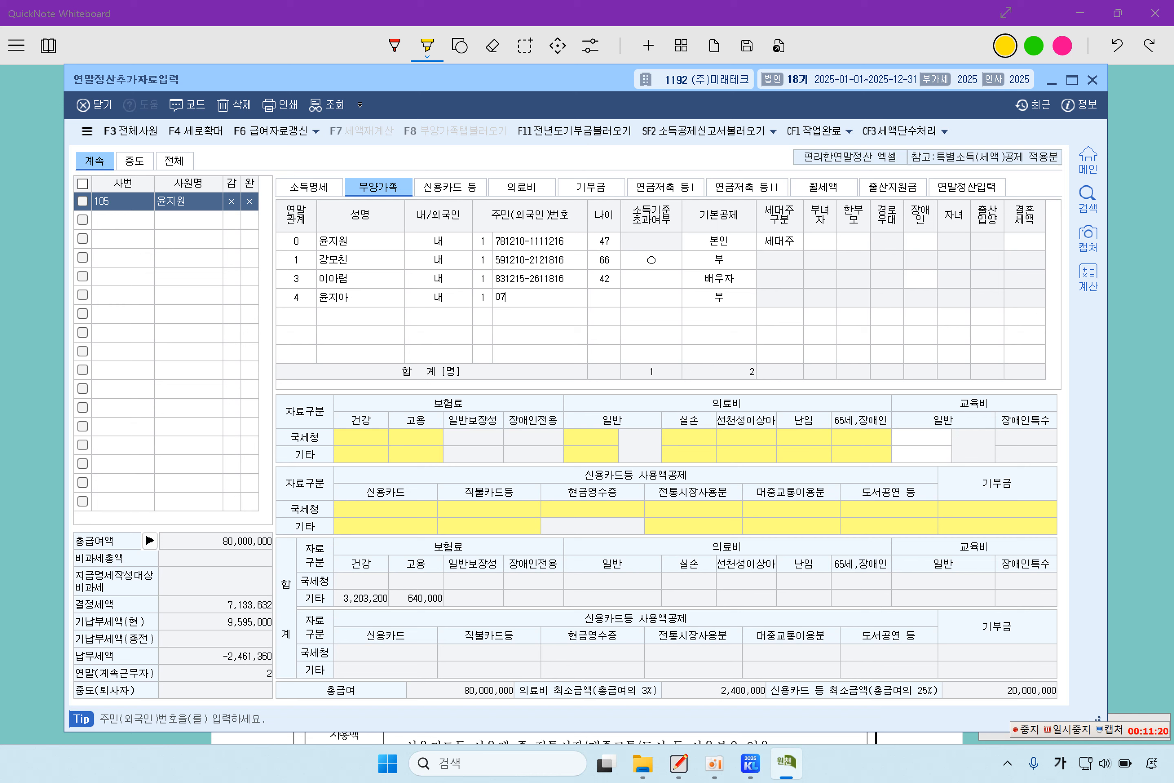
key("Return")
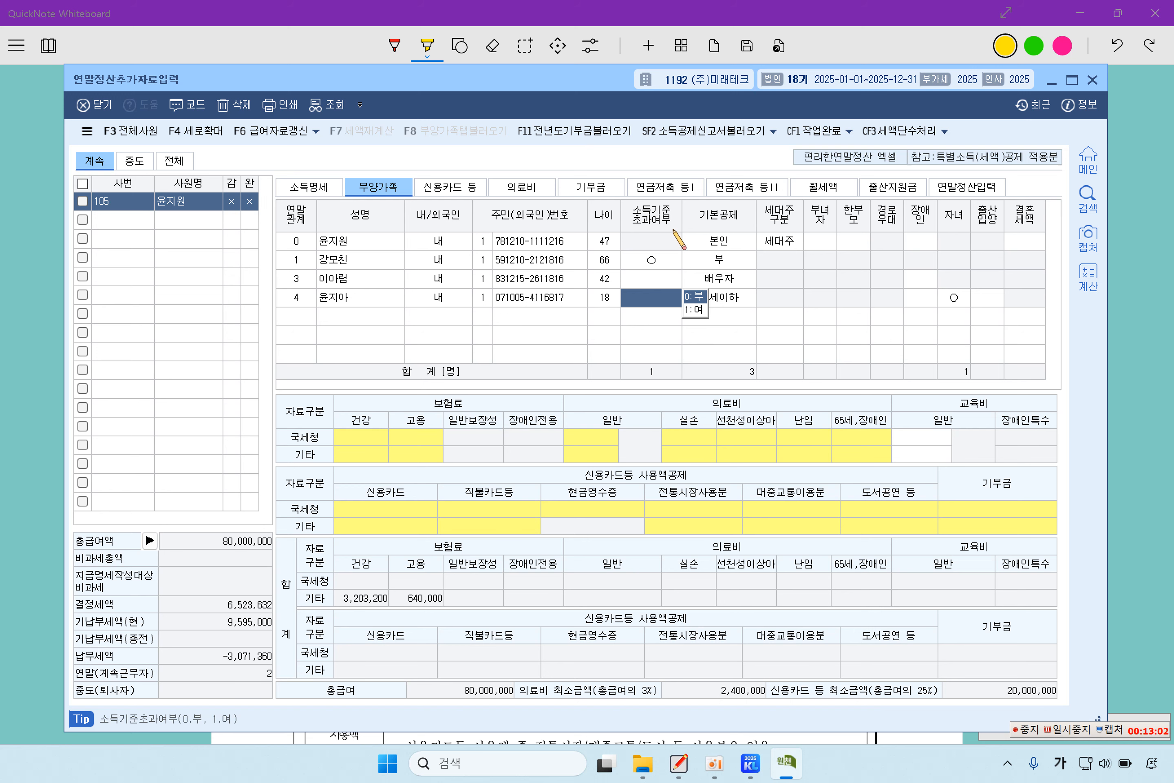
left_click(695, 297)
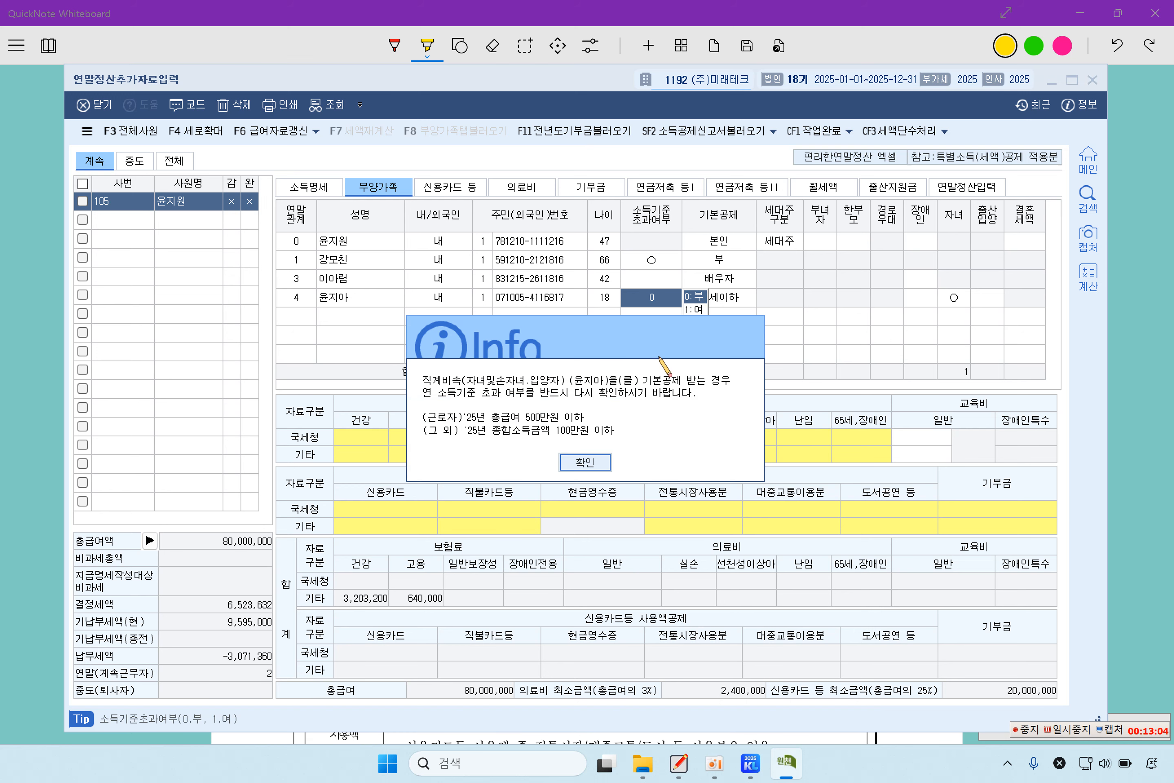
left_click(610, 458)
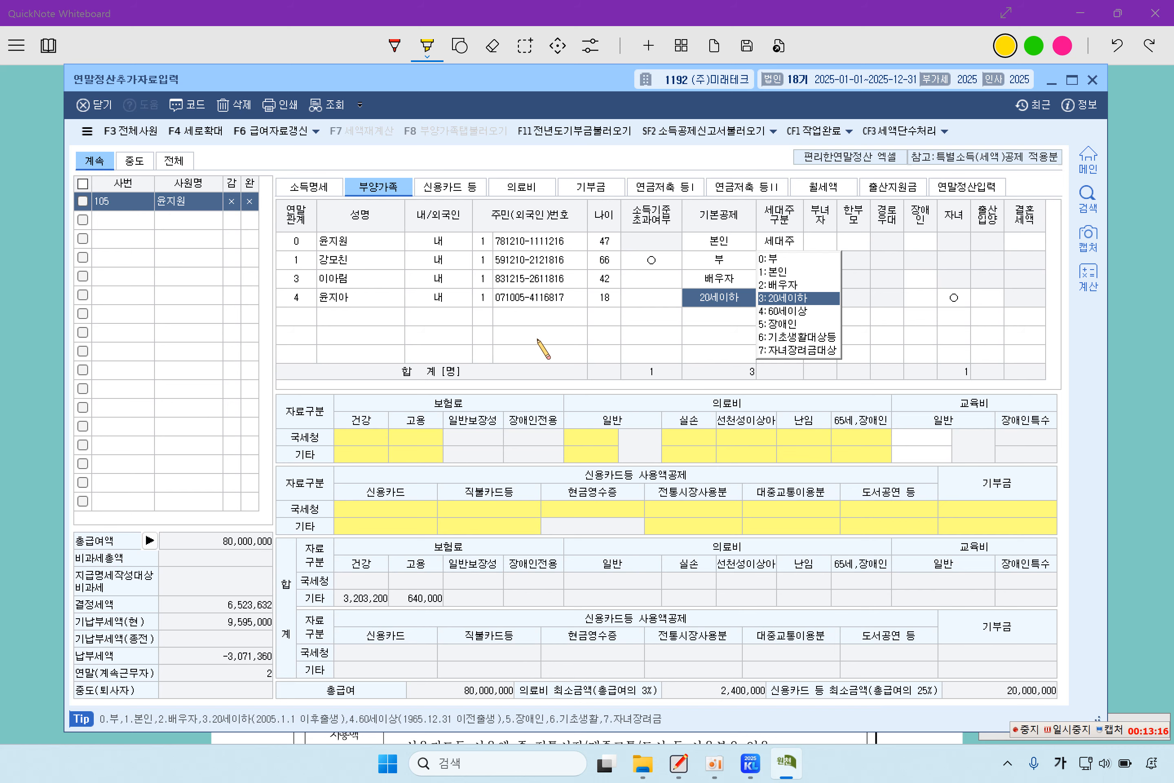
left_click(296, 316)
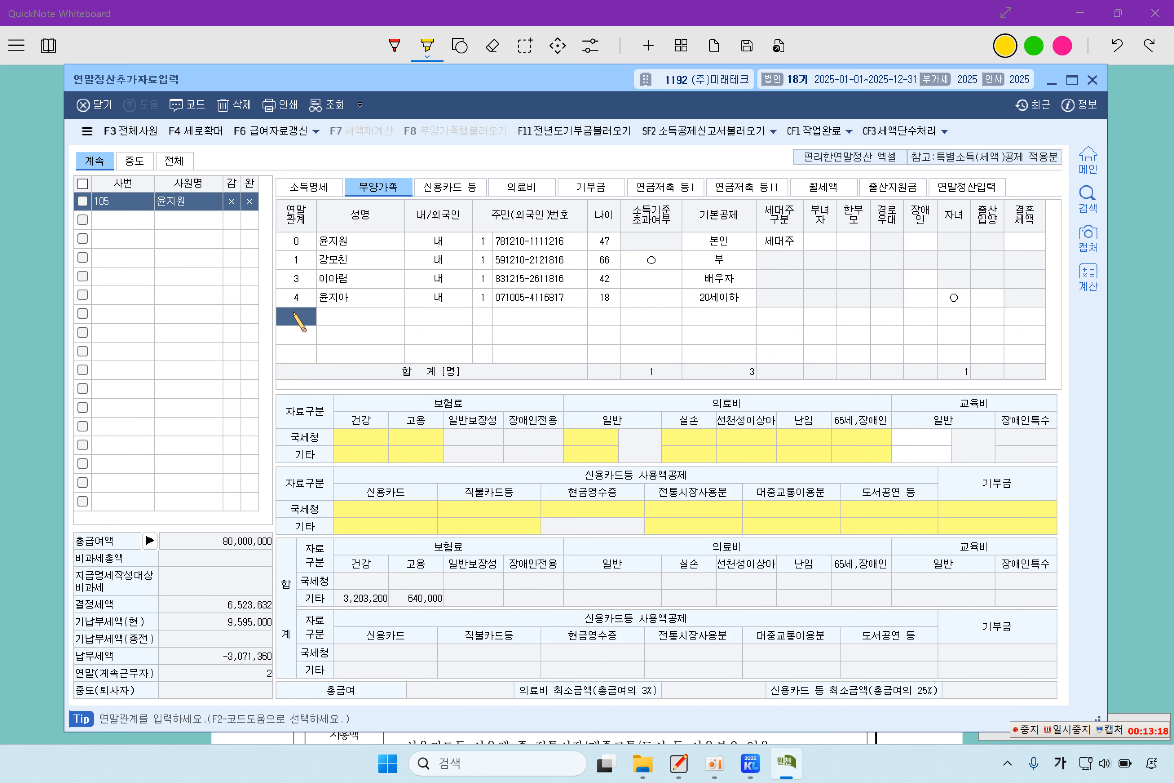
- Add the second child as a code 4 dependent with her name, 내국인 status and resident number
key("F2")
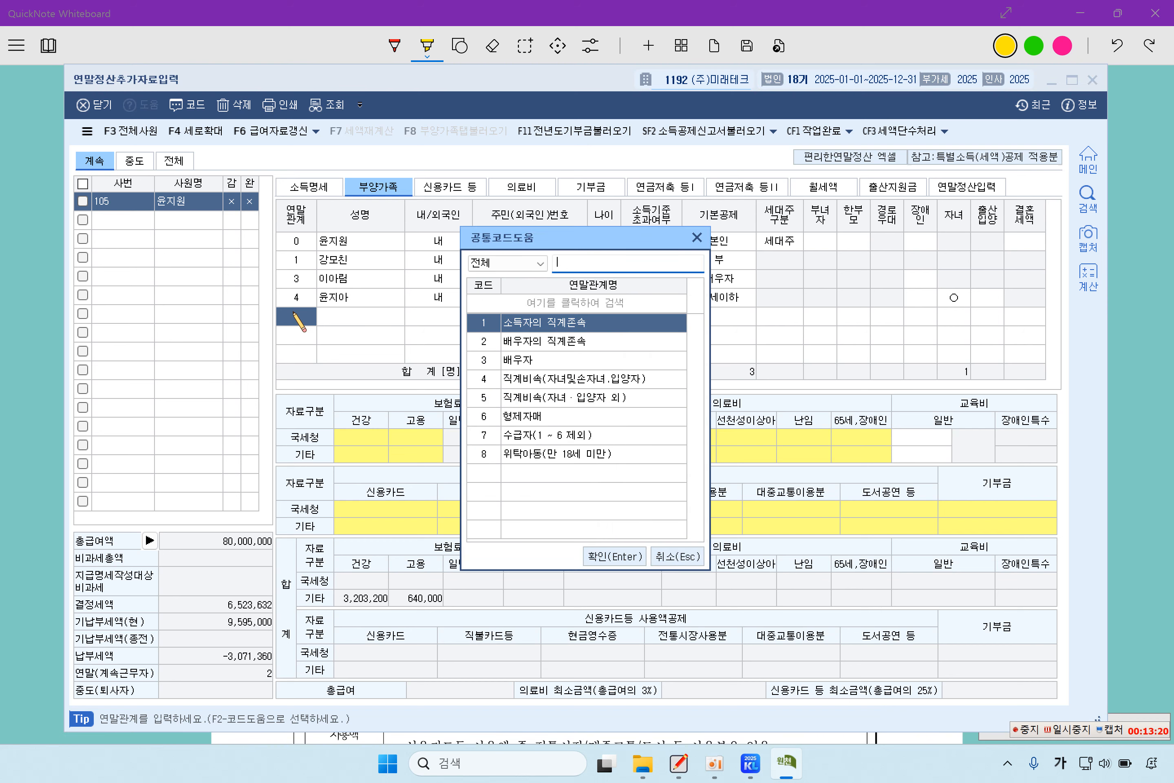
key("Down")
key("Down")
key("Down")
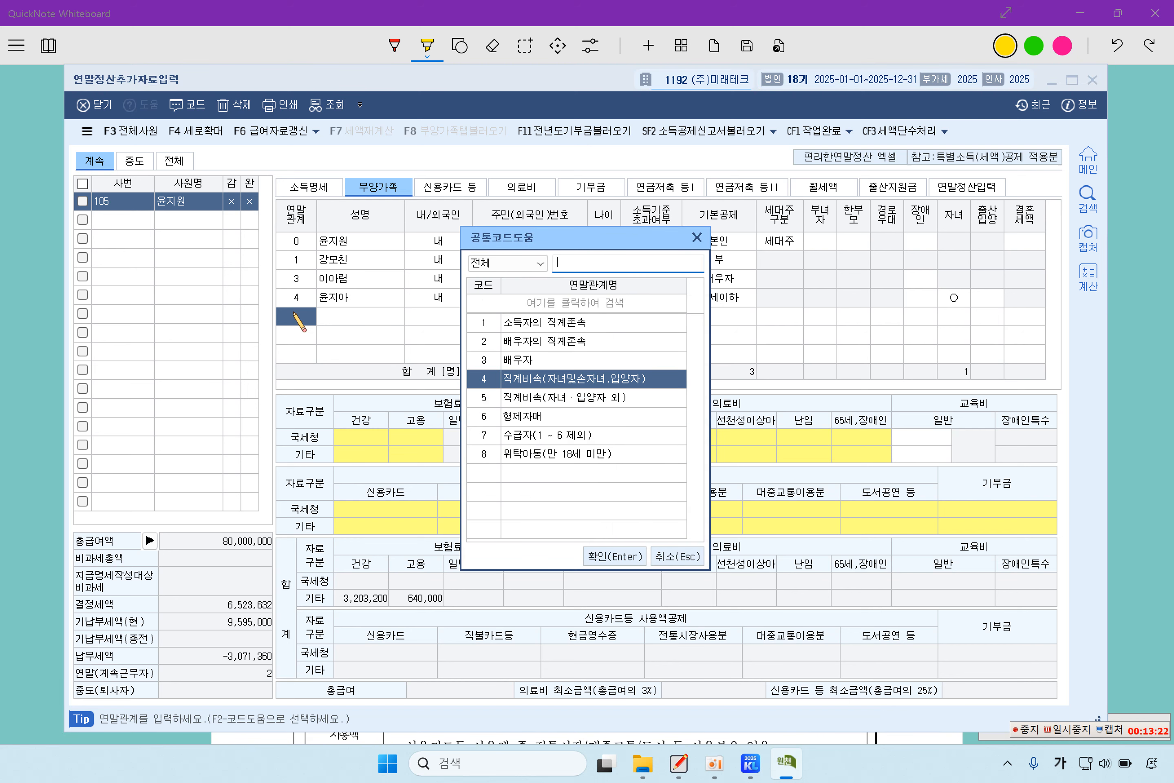
key("Return")
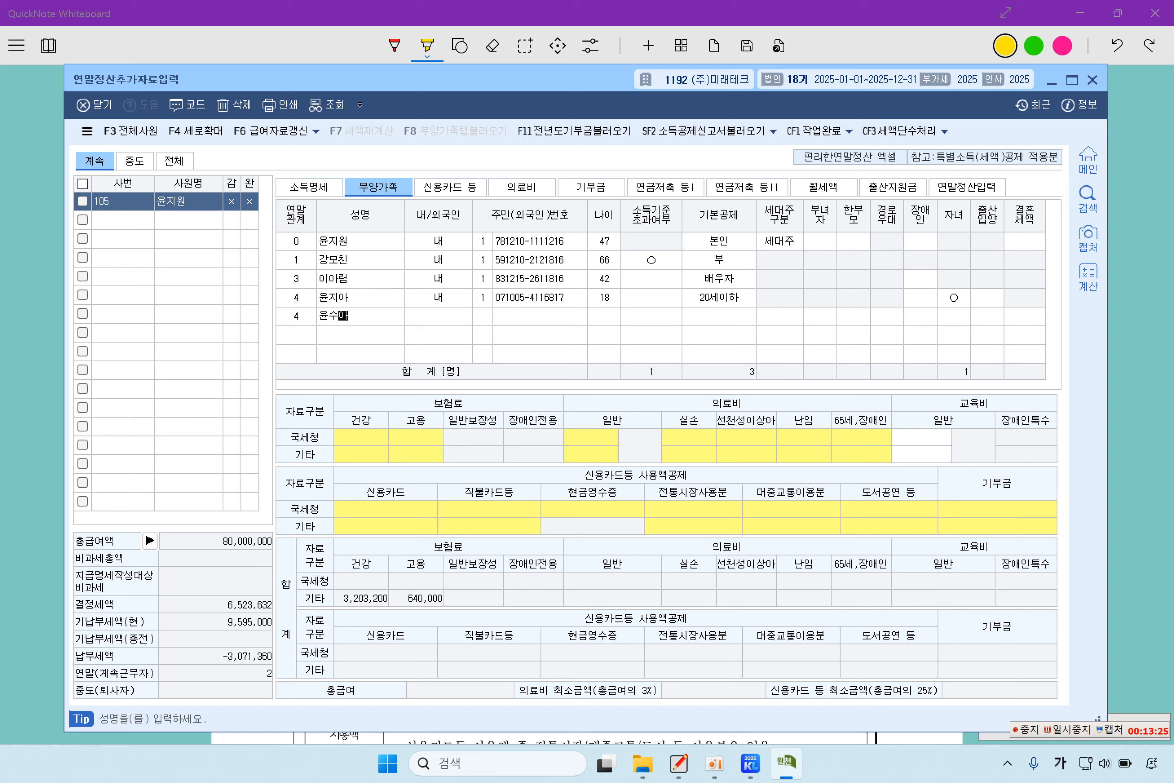
key("Return")
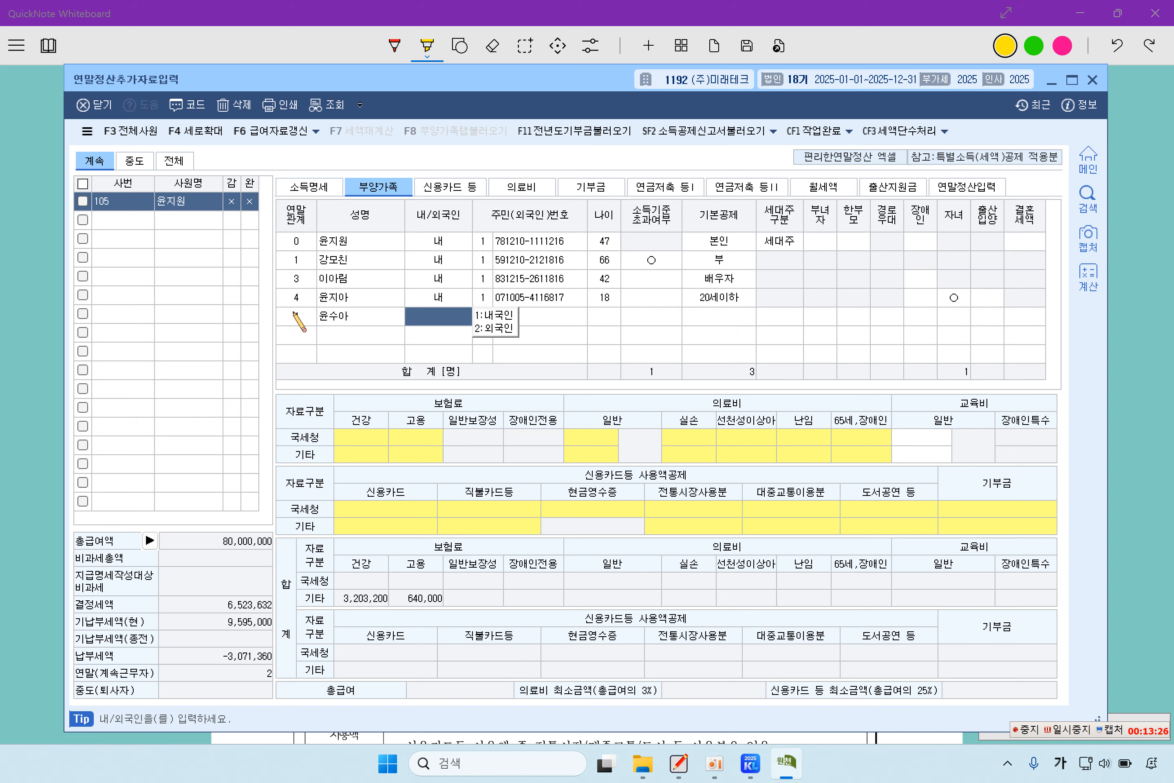
key("1")
key("Return")
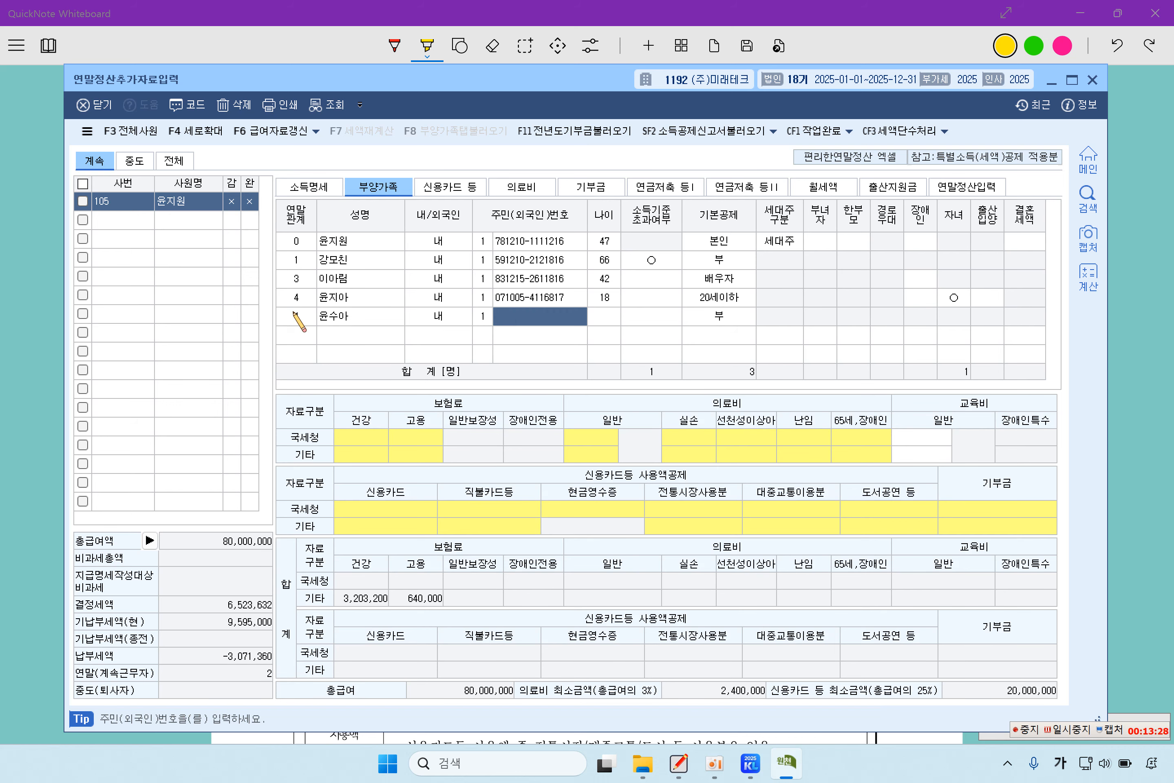
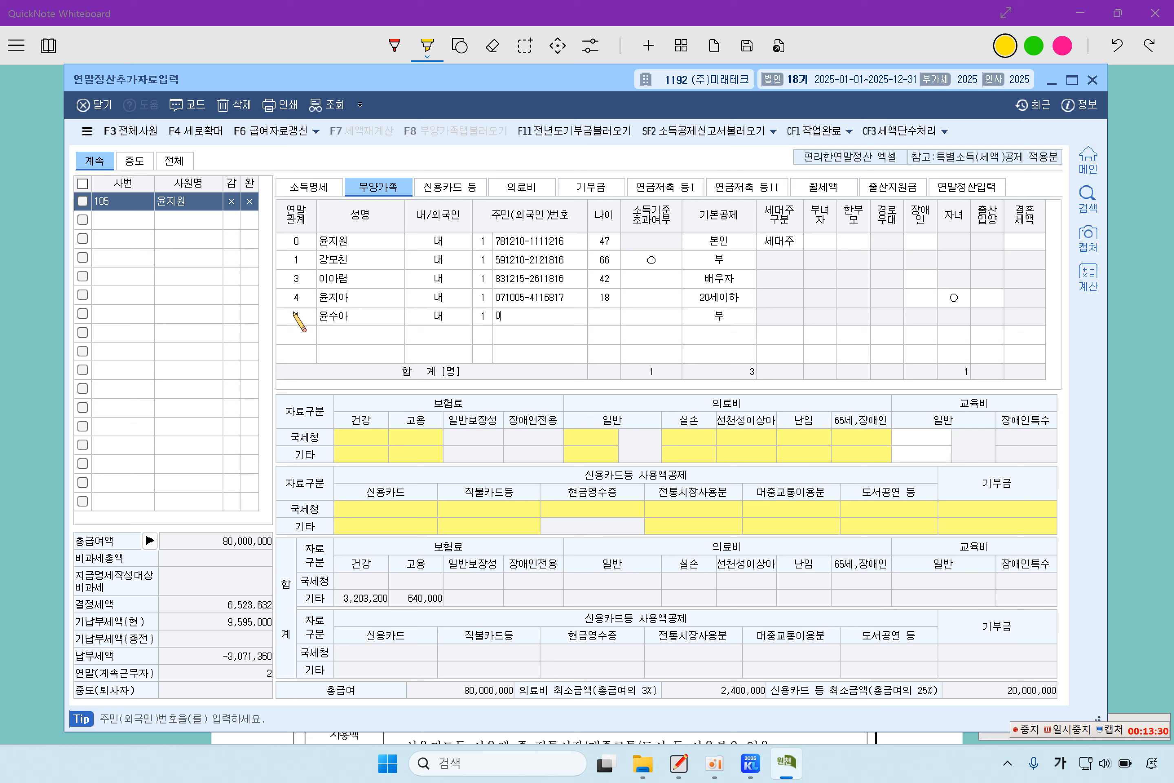
key("Return")
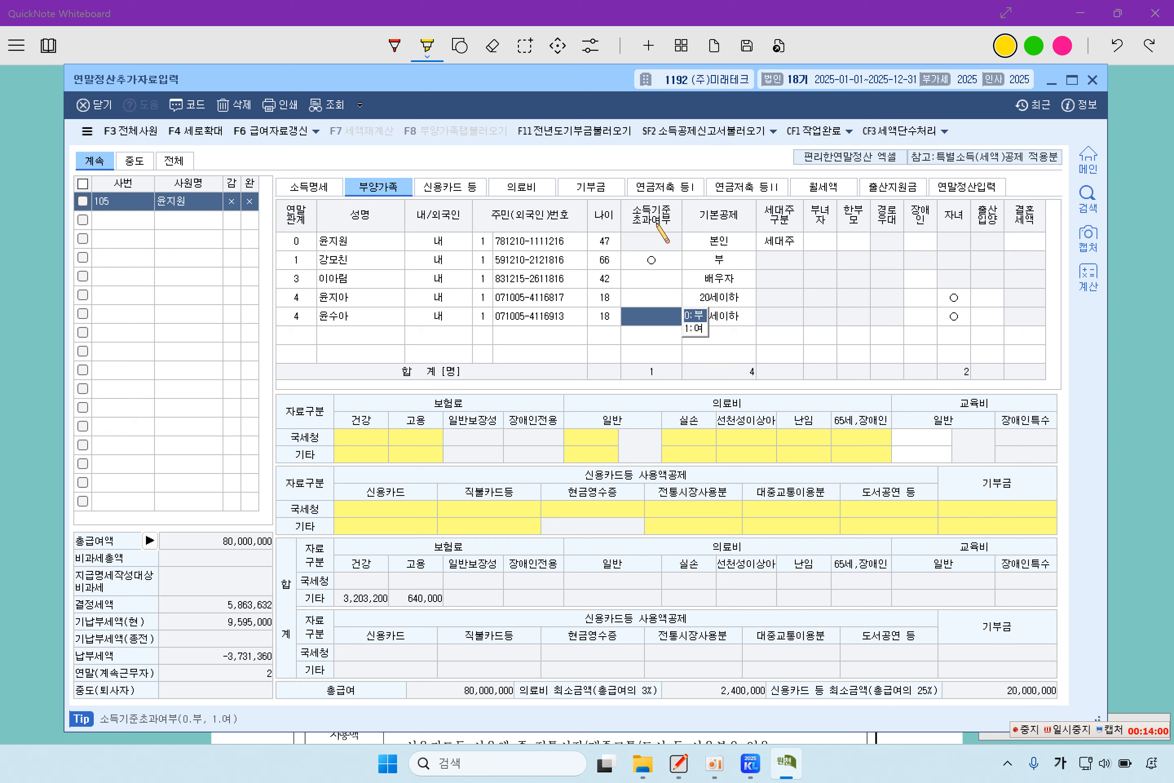
- Set her 소득기준초과여부 to 0:부 and confirm the 3:20세이하 basic deduction
left_click(701, 314)
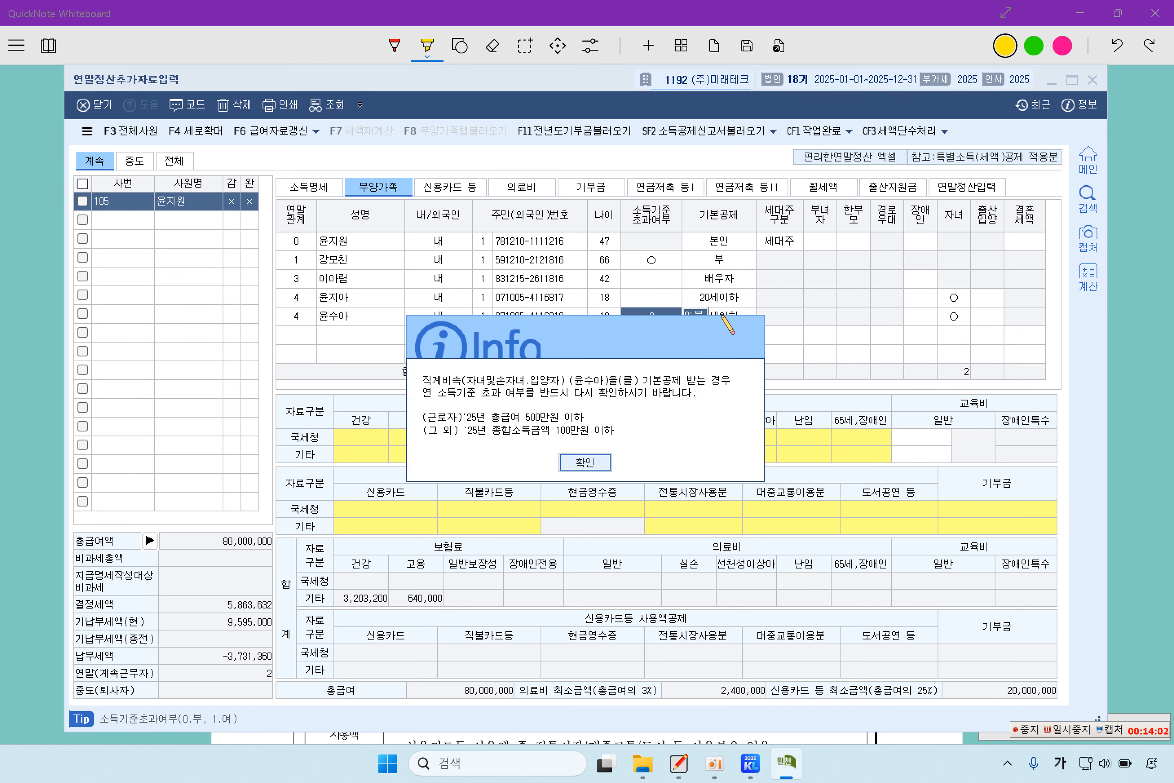
left_click(604, 469)
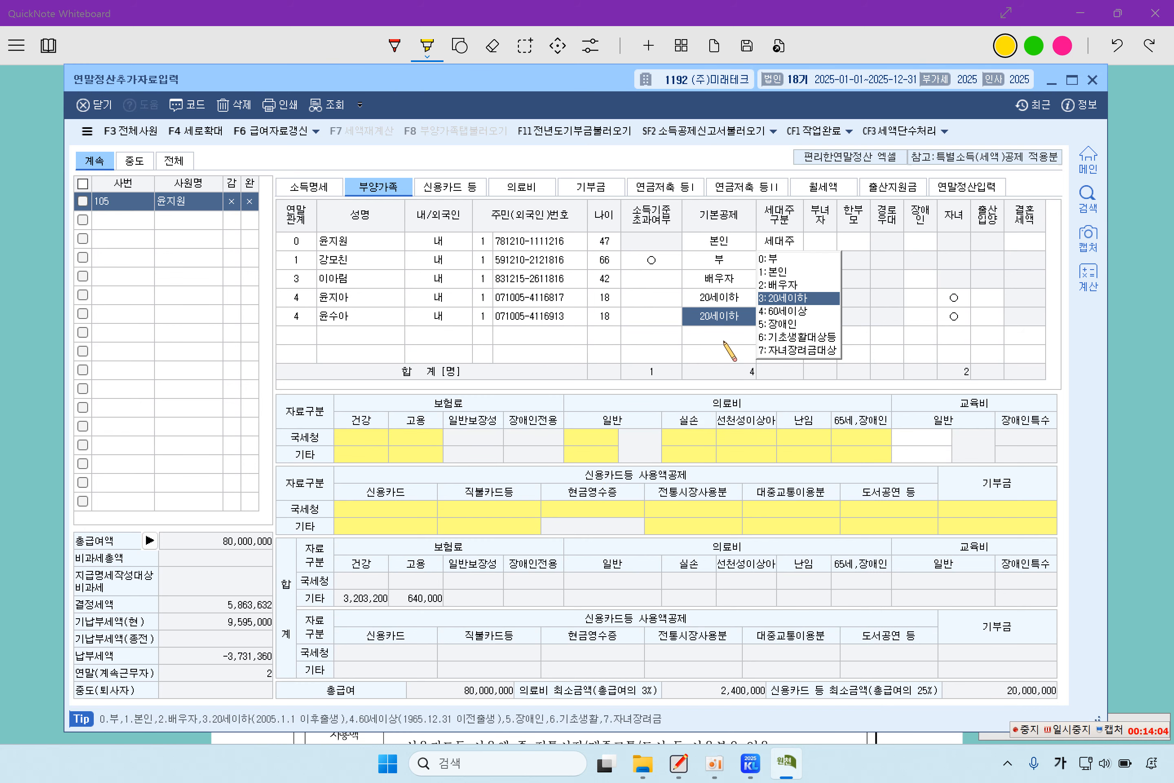
left_click(655, 319)
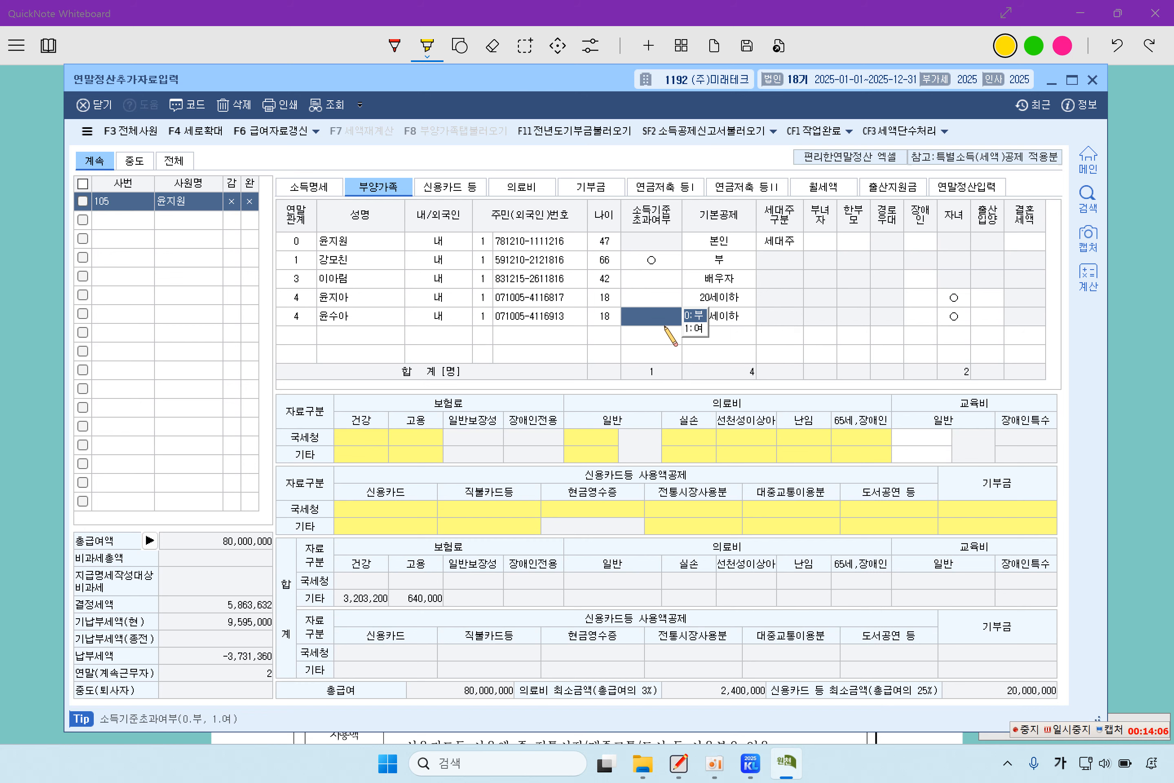
left_click(729, 319)
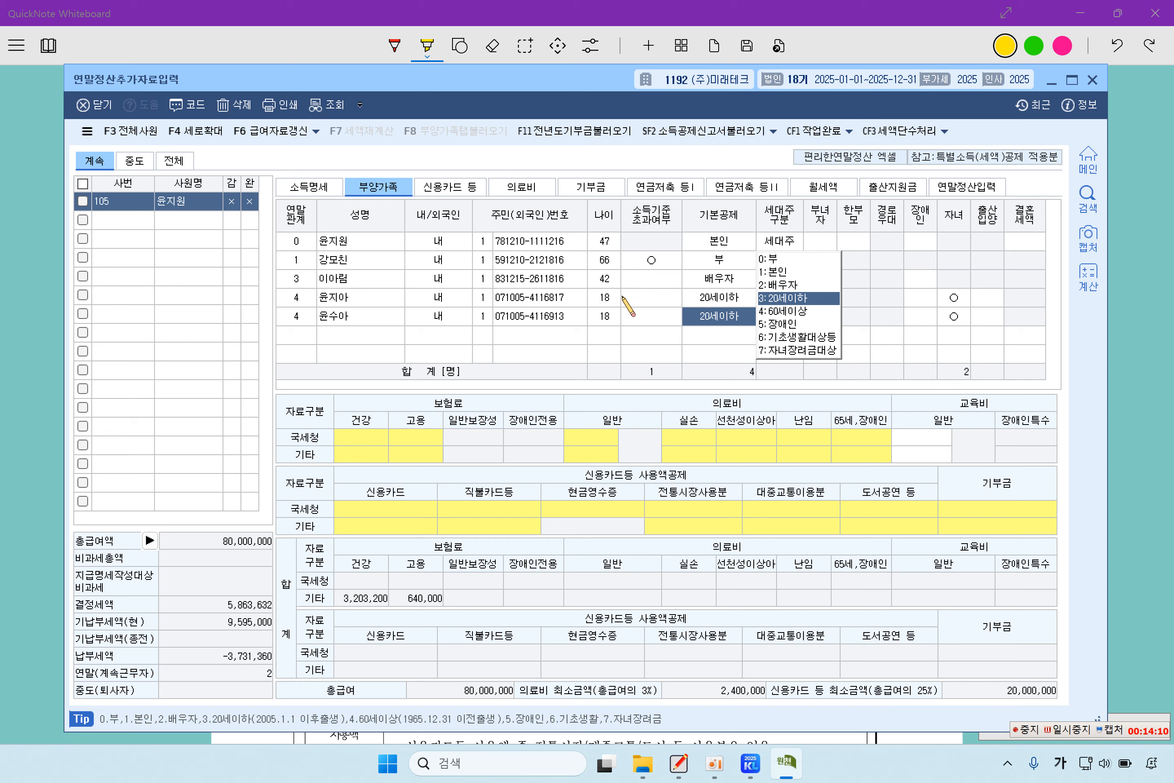
left_click(720, 334)
left_click(723, 314)
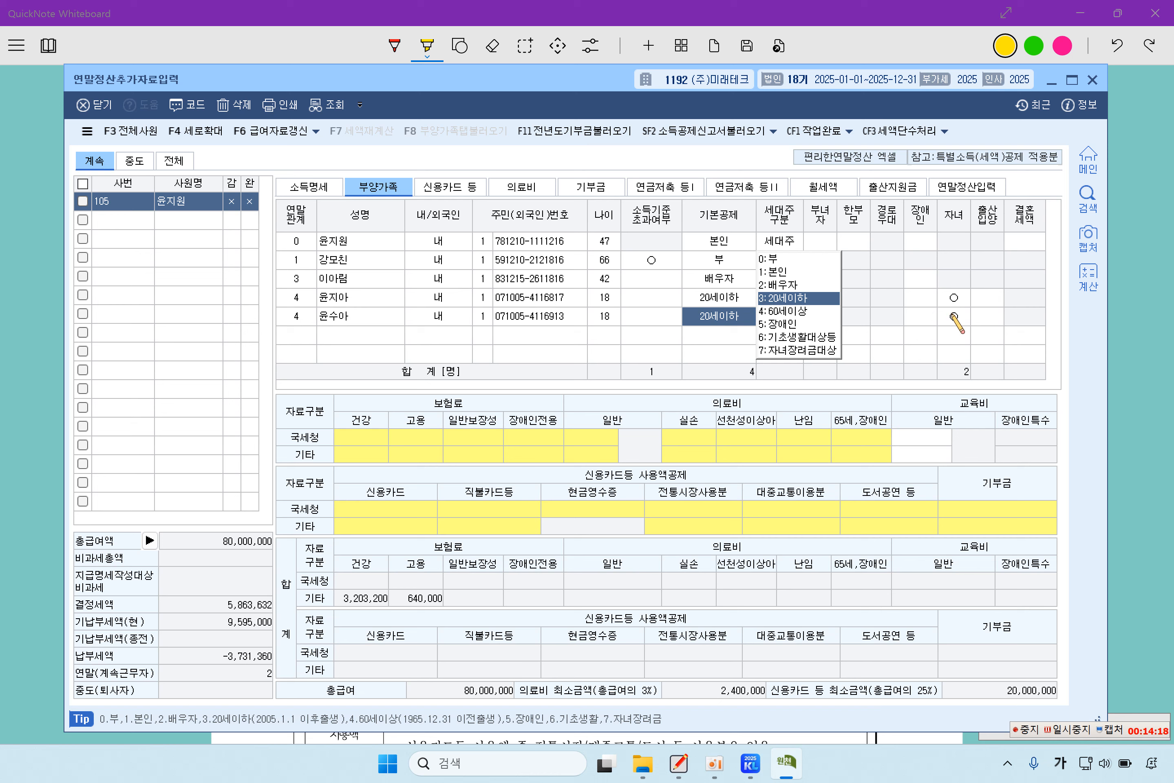
left_click(328, 336)
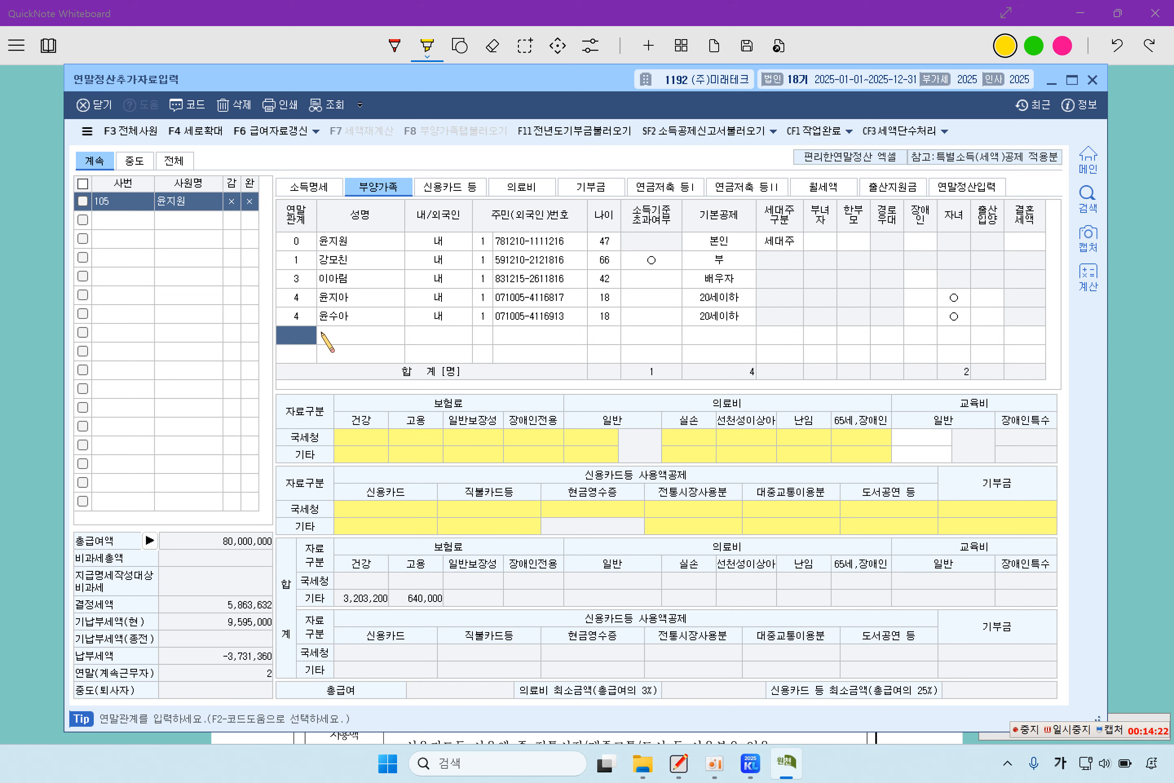
- Add the newborn as a code 4 dependent with name, 내국인 status and resident number
key("F2")
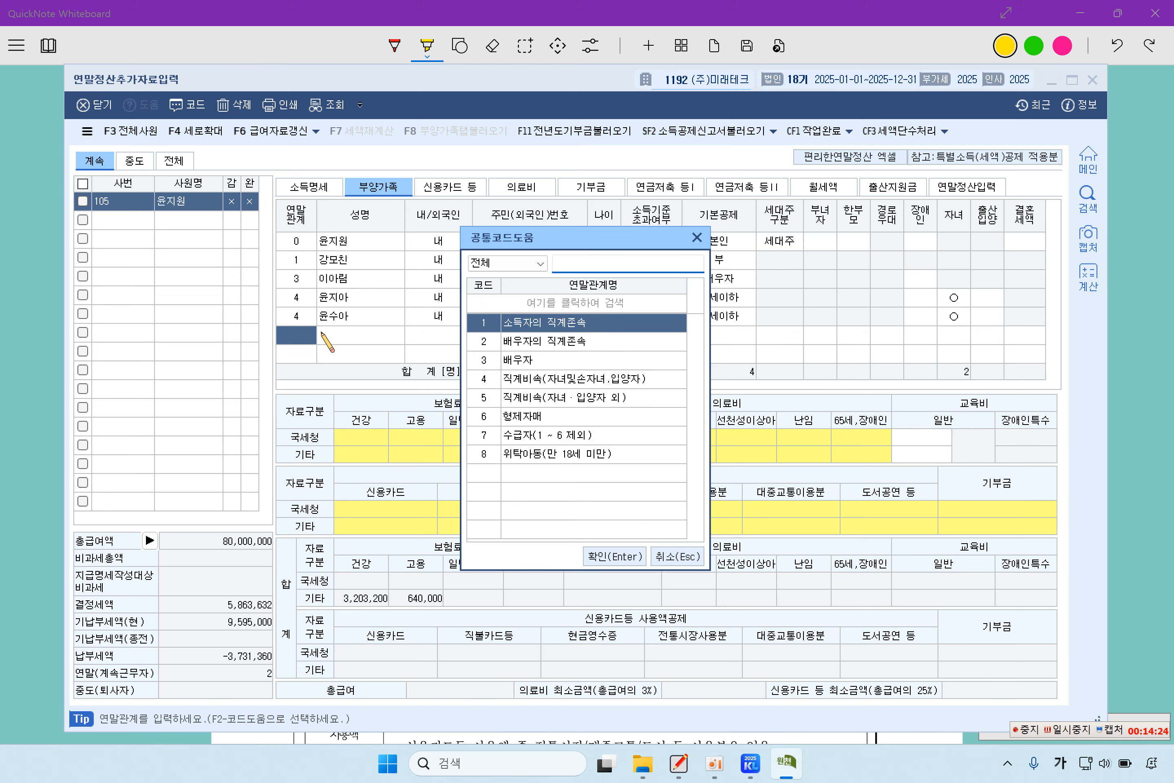
key("Down")
key("Down")
key("Down")
key("Return")
type("ㅎ")
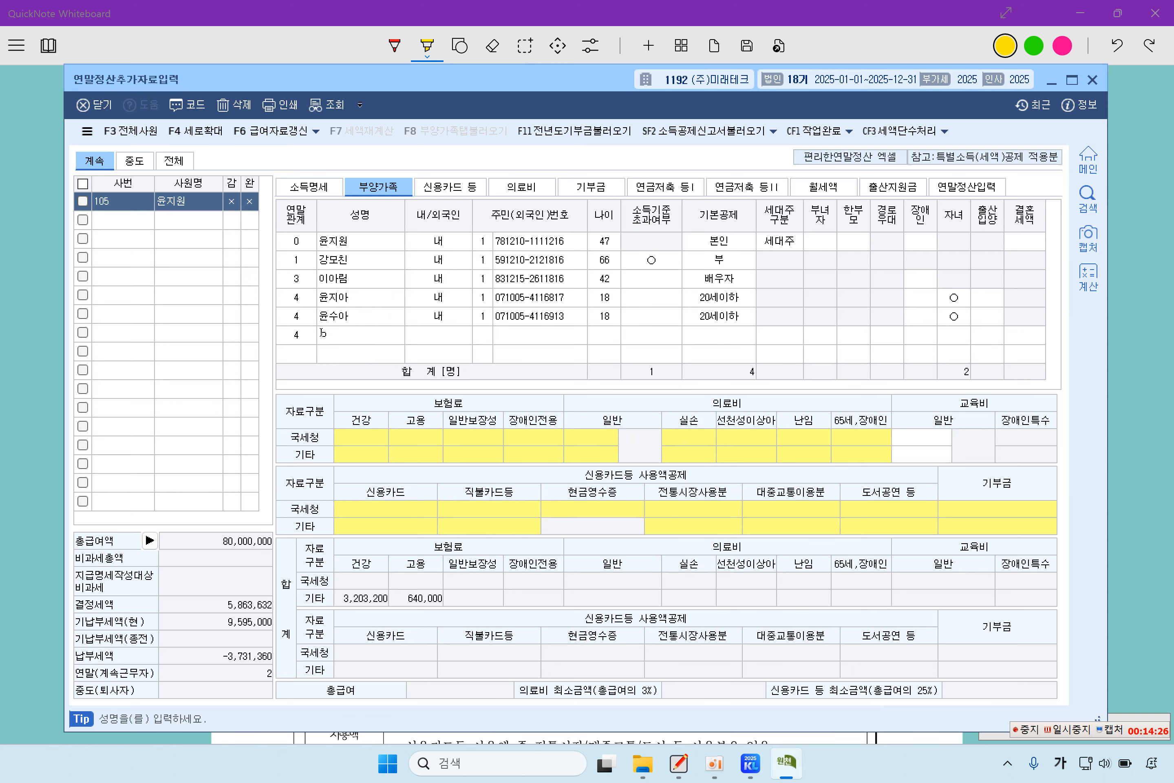
key("Return")
key("Return")
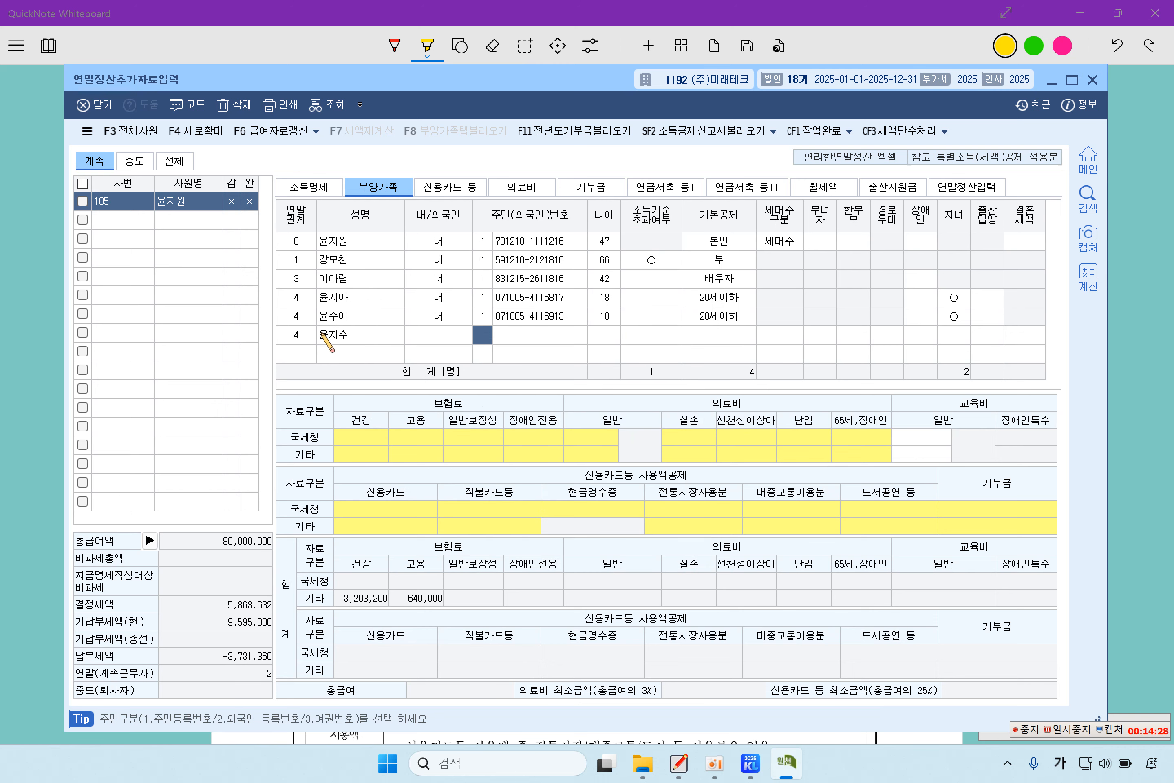
key("Left")
key("Return")
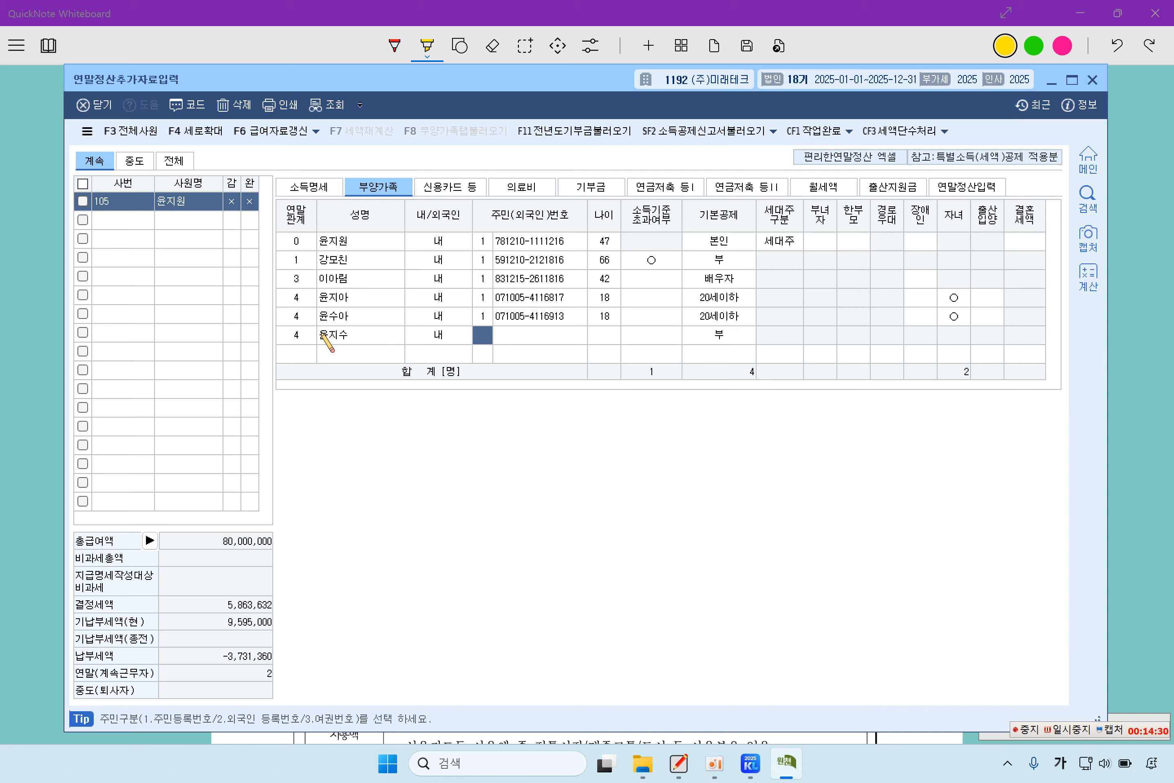
key("Return")
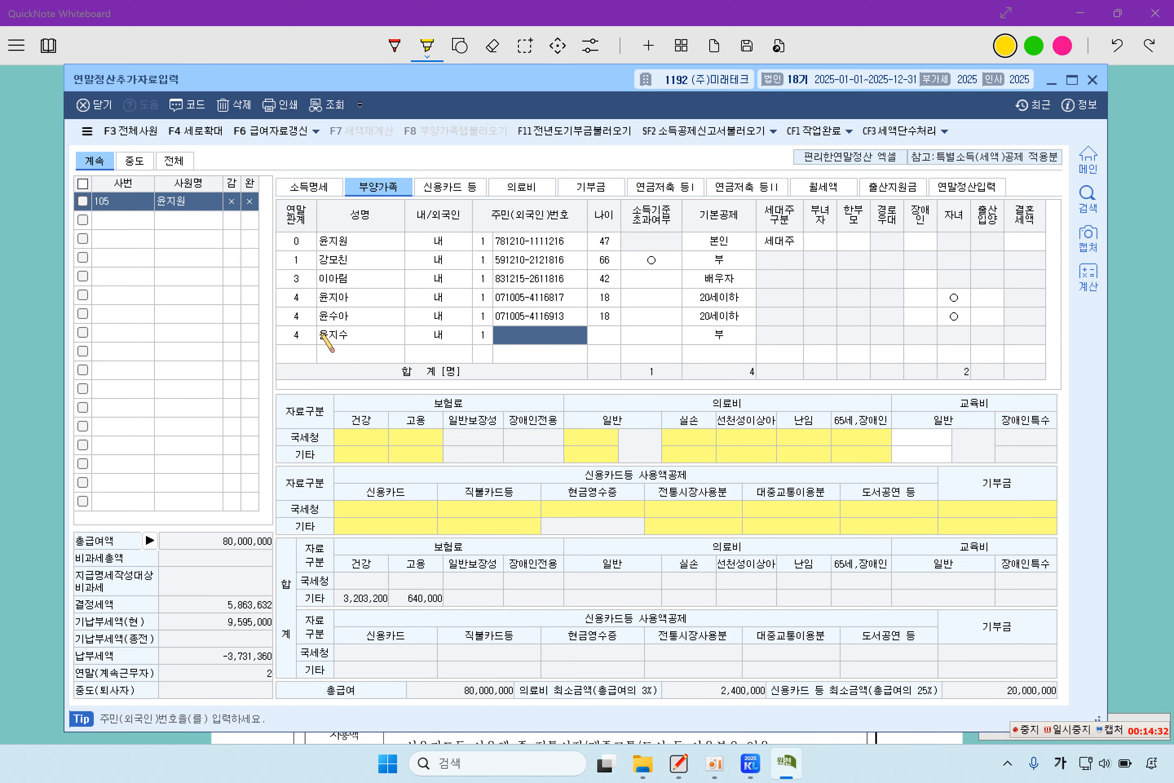
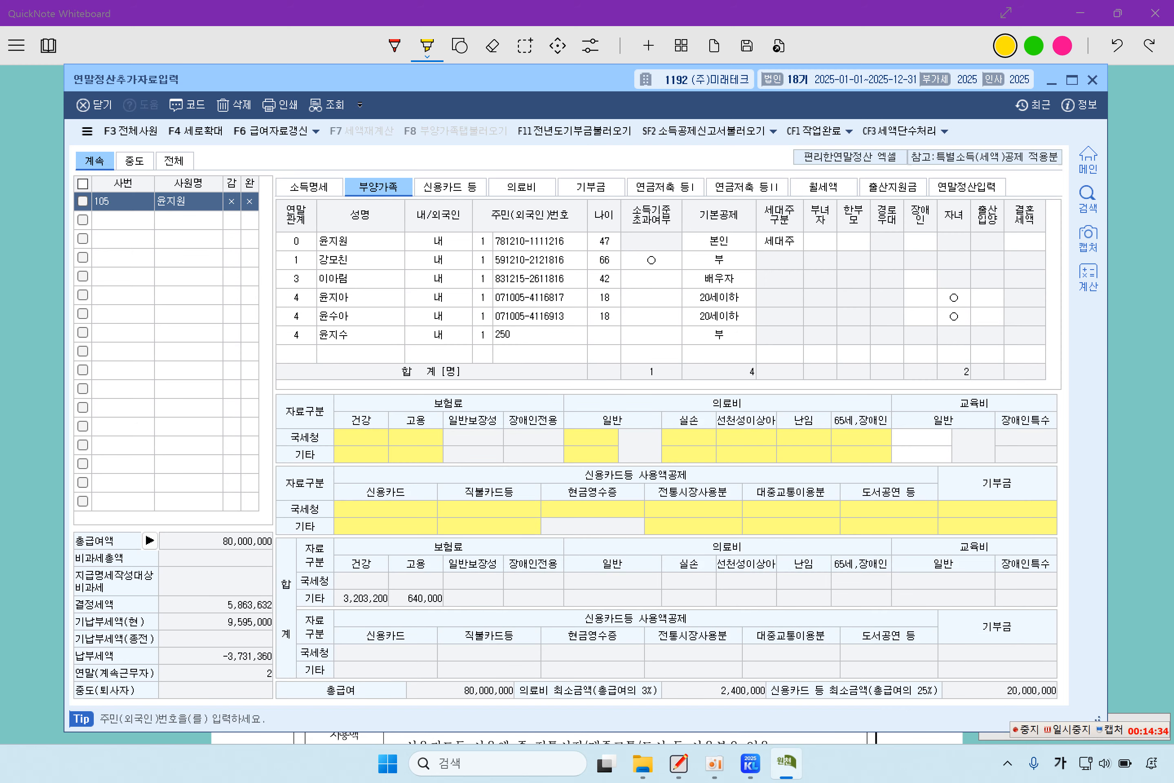
key("Return")
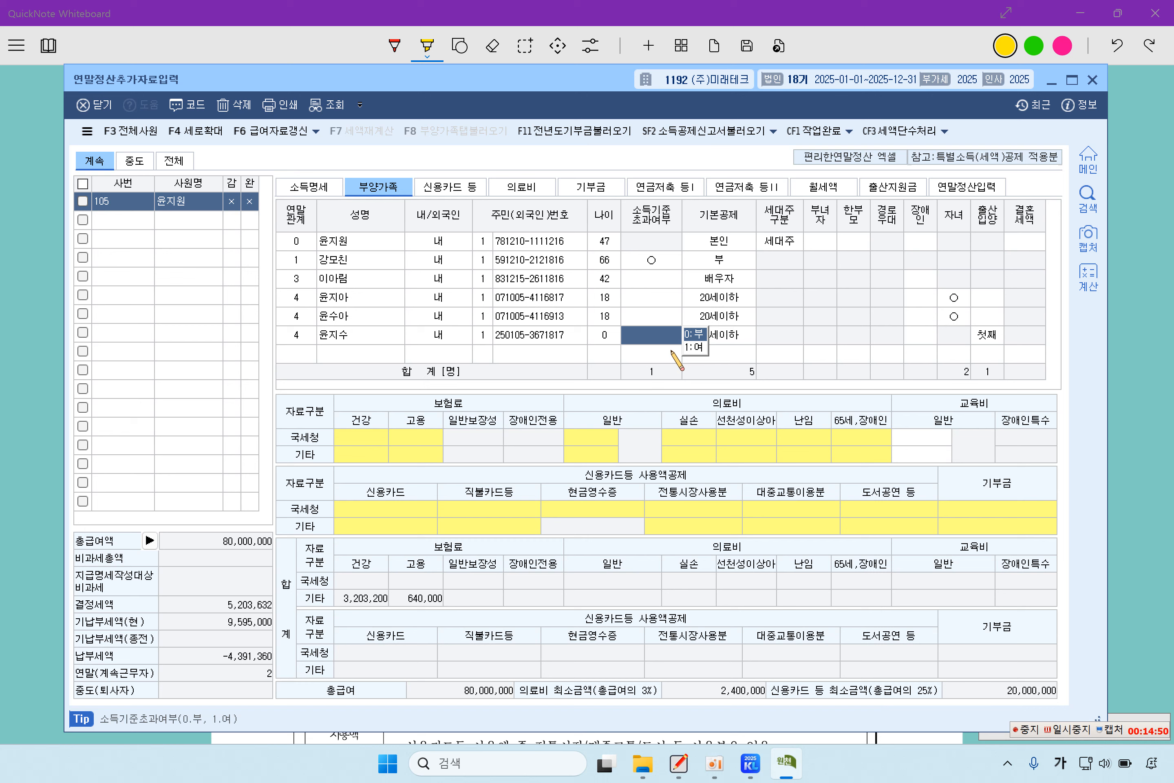
- Give the newborn the 20세이하 basic deduction and set 출산입양 to 3:셋째
left_click(733, 335)
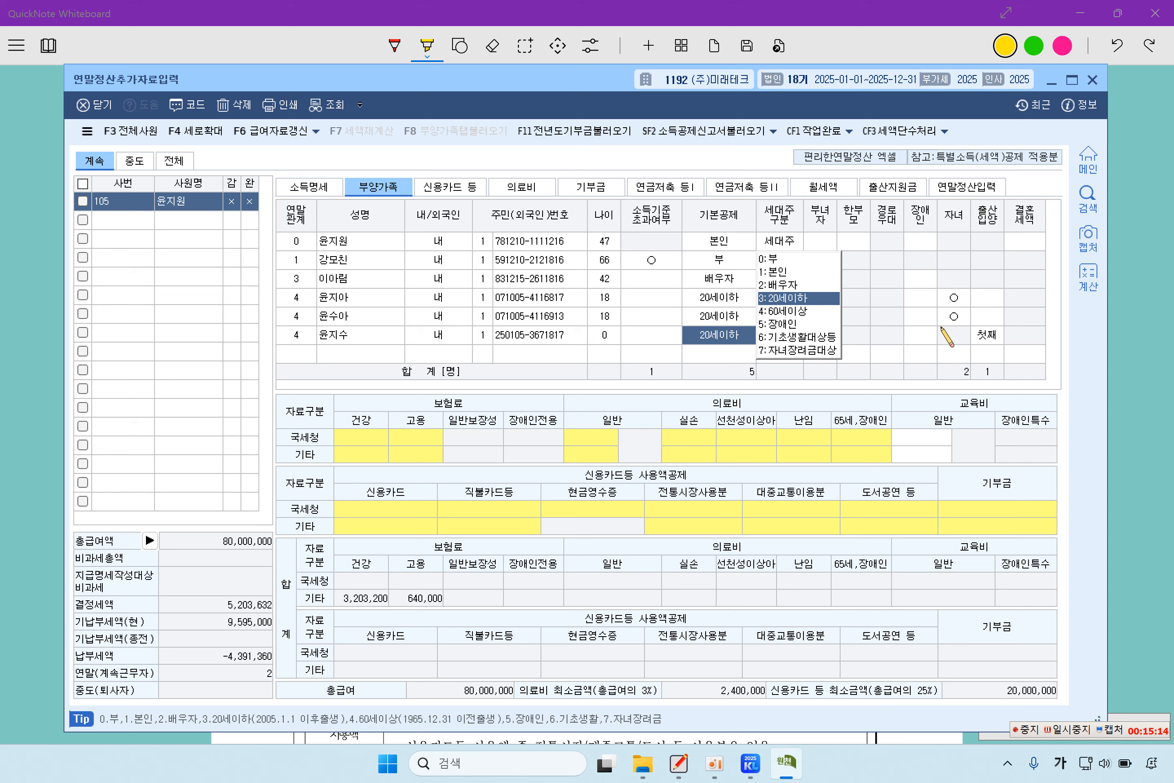
left_click(986, 334)
left_click(1024, 353)
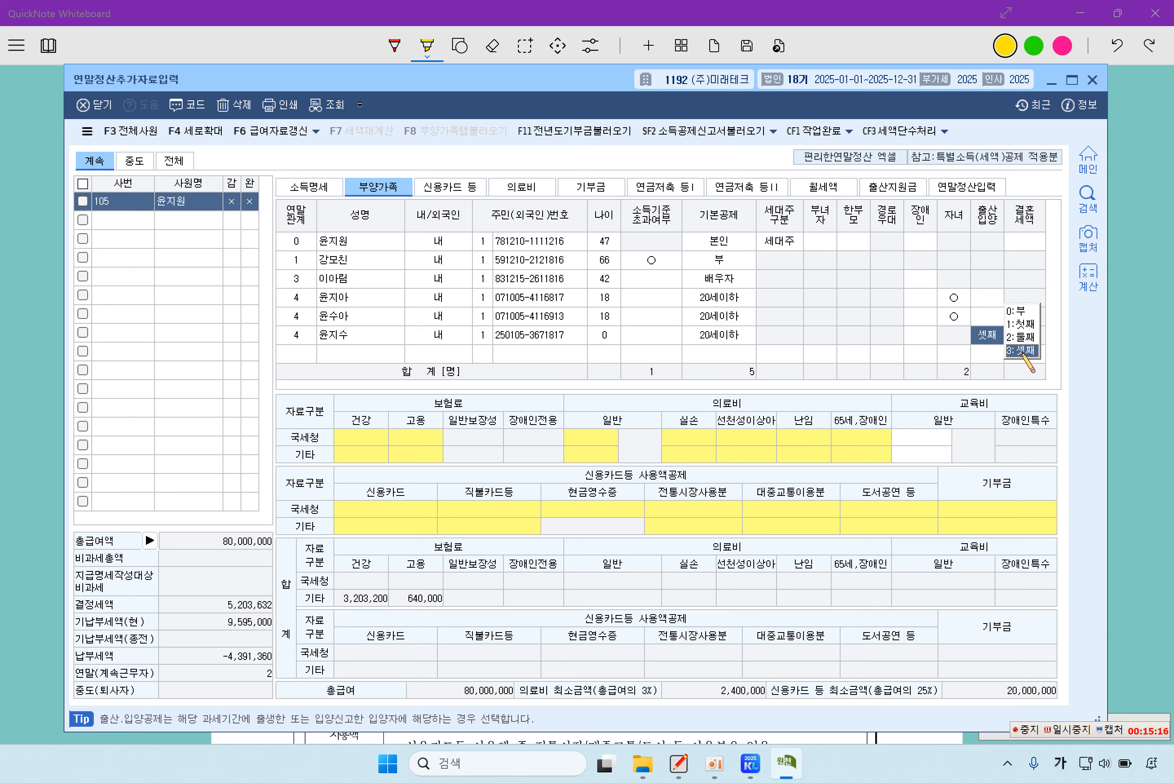
left_click(1023, 353)
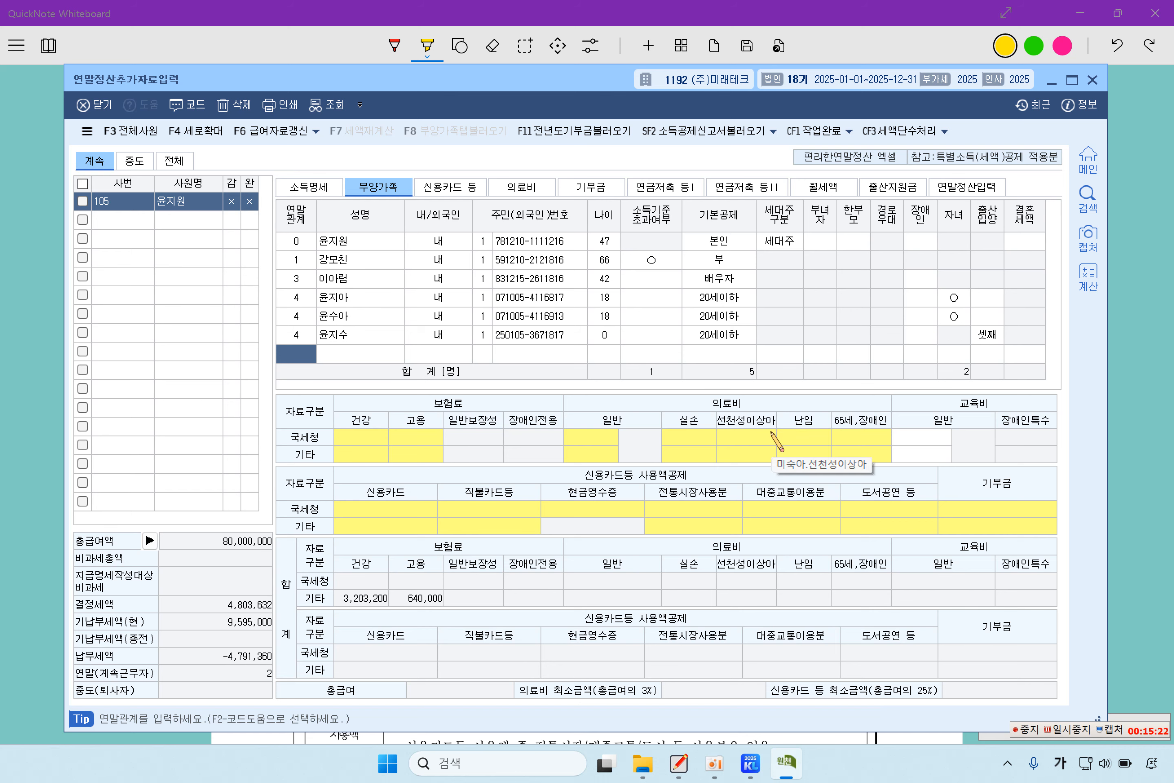
- Mark the first 18-year-old child as disabled under 1:장애인복지법, keeping 자녀 as ○
left_click(357, 300)
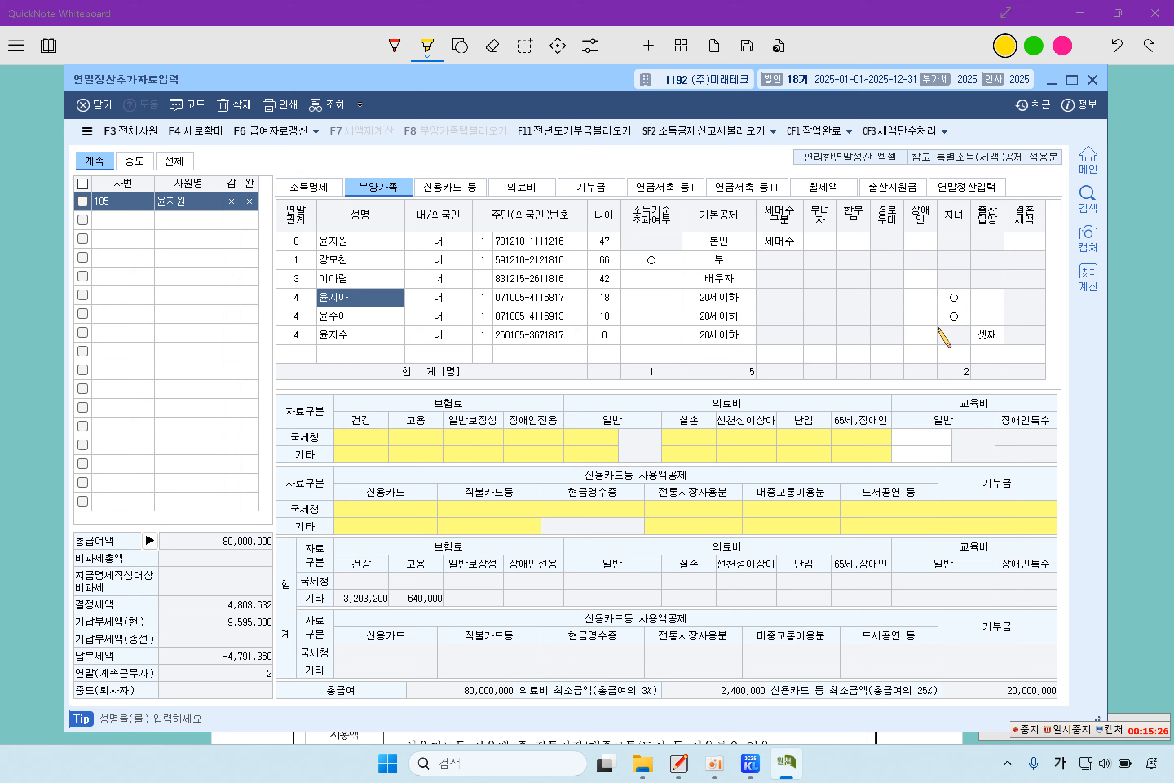
left_click(920, 298)
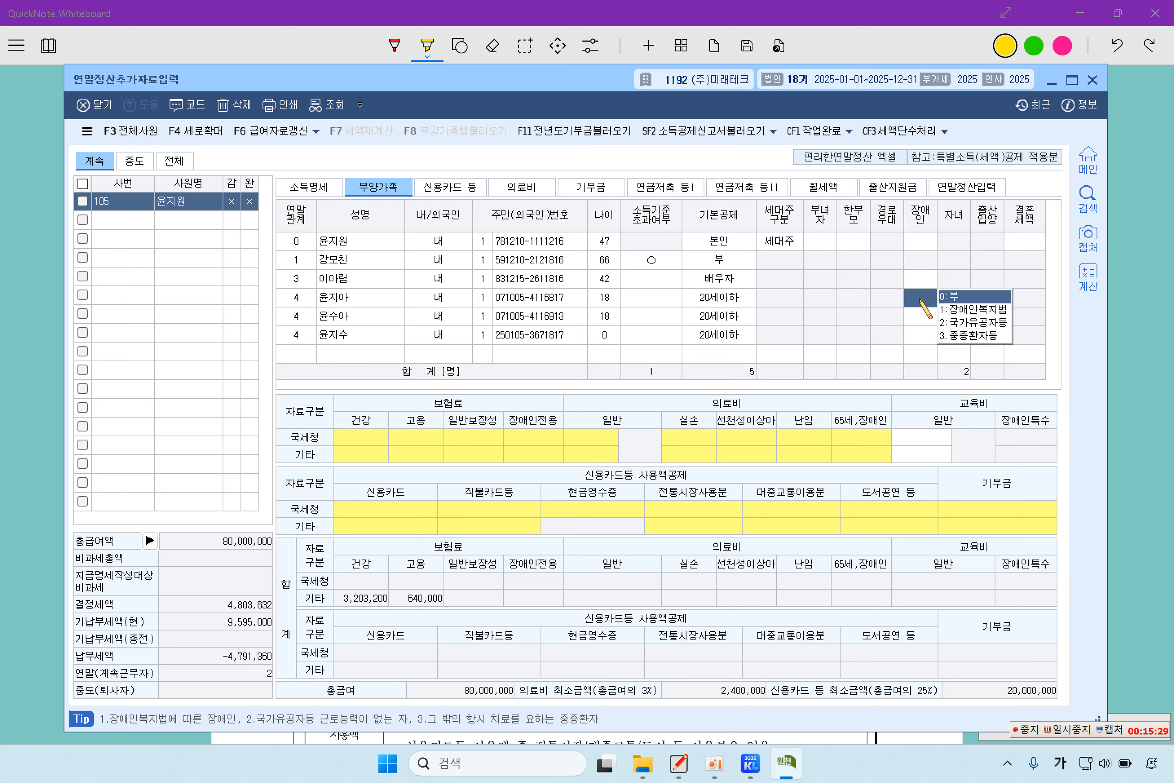
left_click(965, 309)
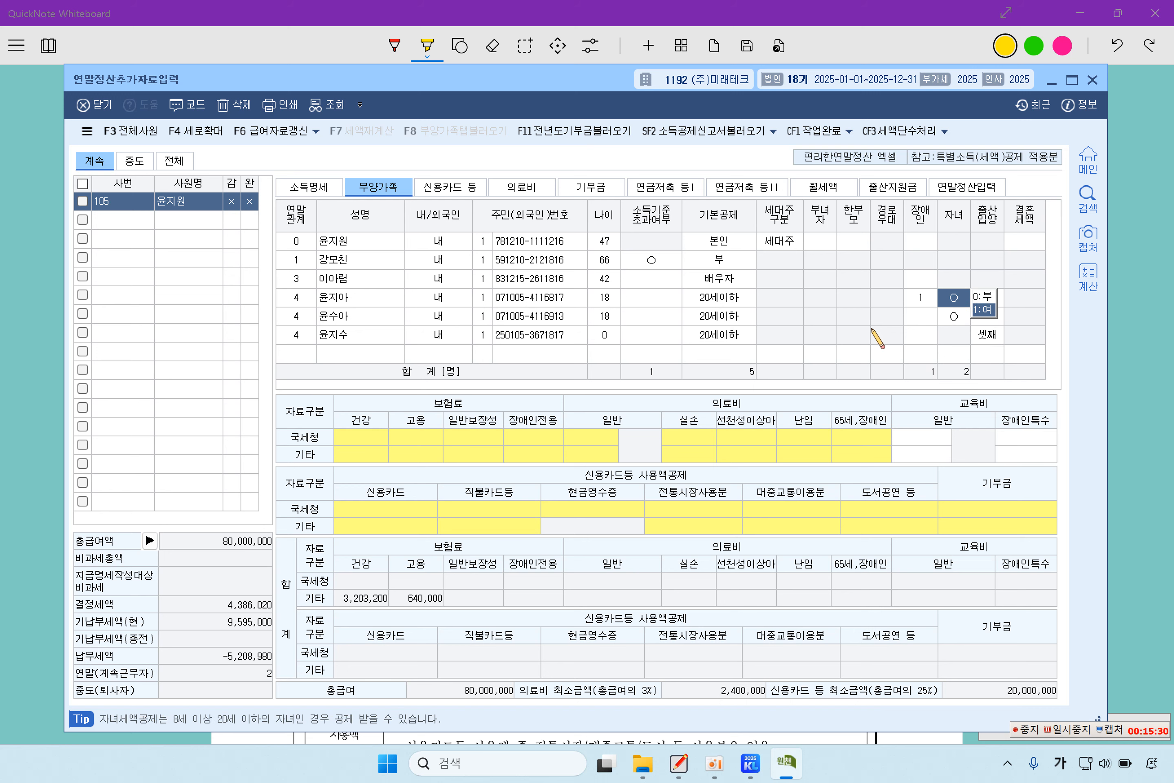
left_click(910, 319)
left_click(567, 309)
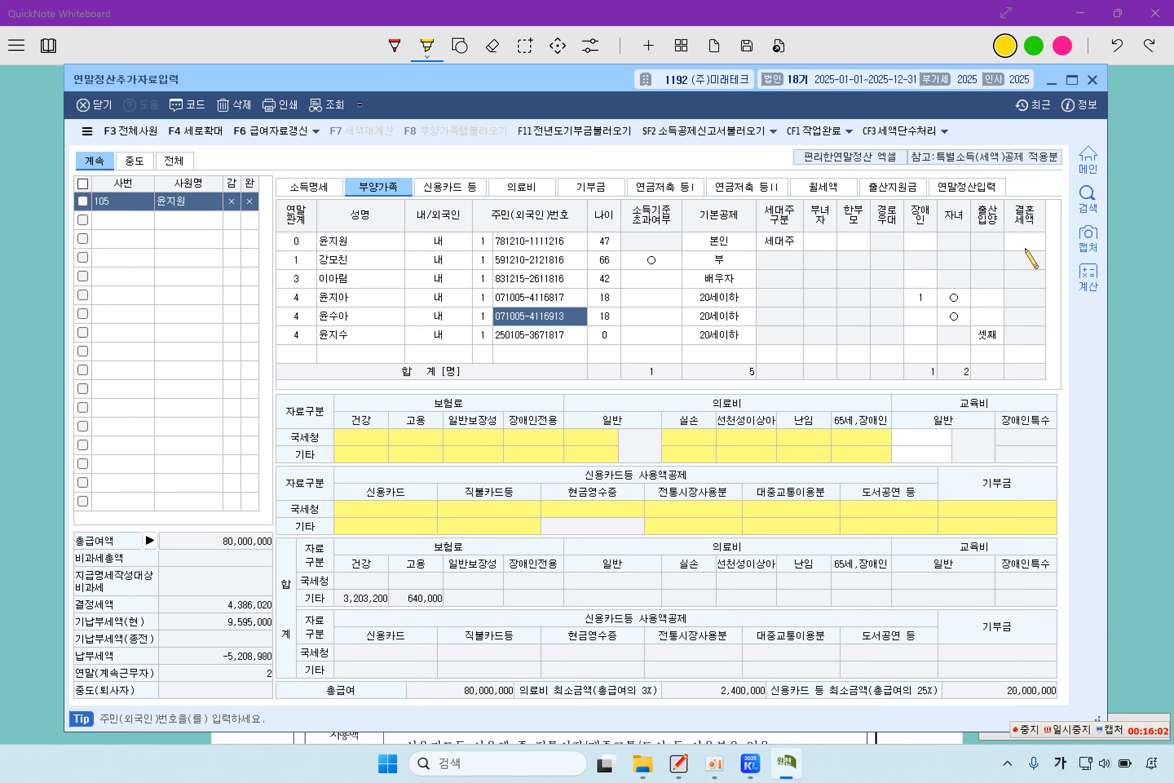
- Check the employee's own 결혼세액 option and leave it blank
left_click(374, 246)
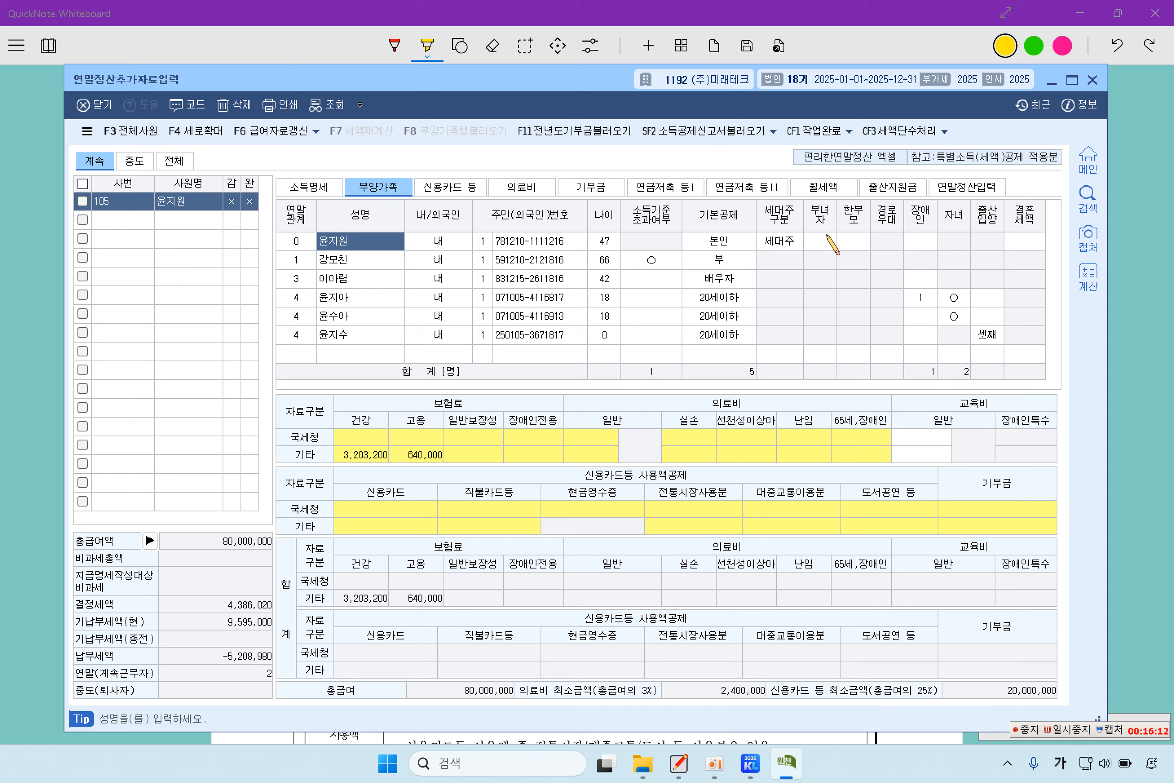
left_click(1024, 240)
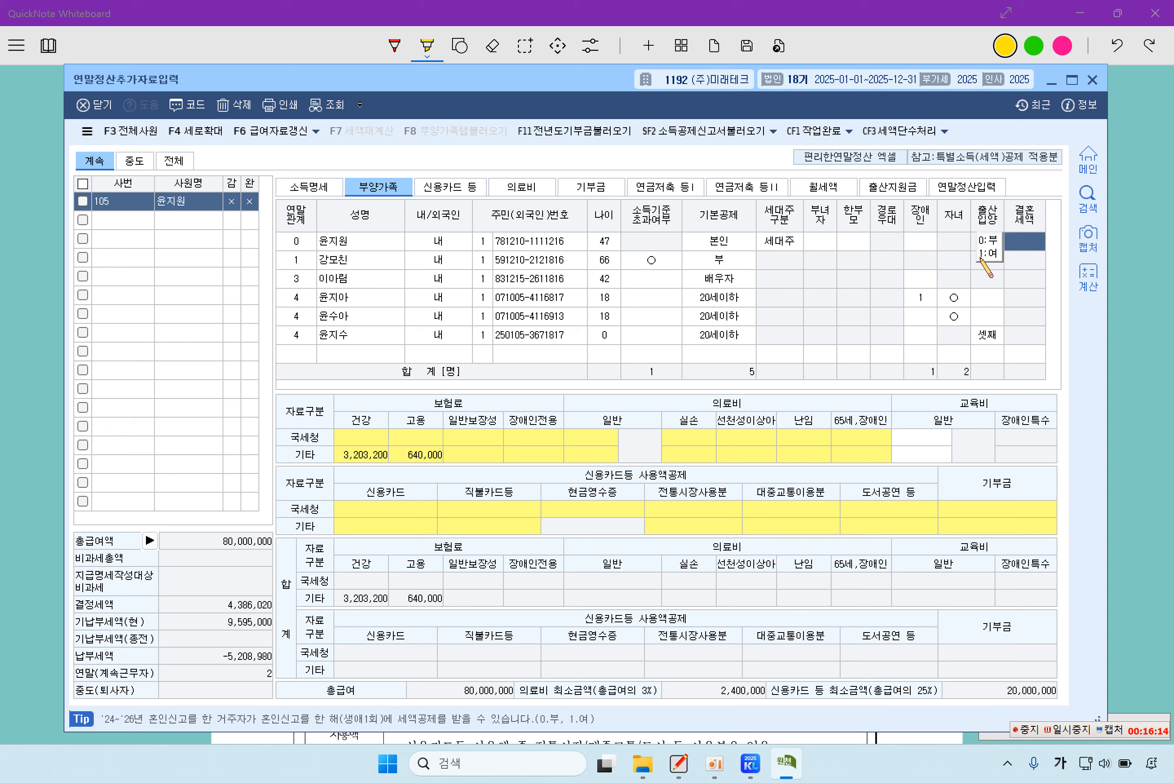
left_click(341, 239)
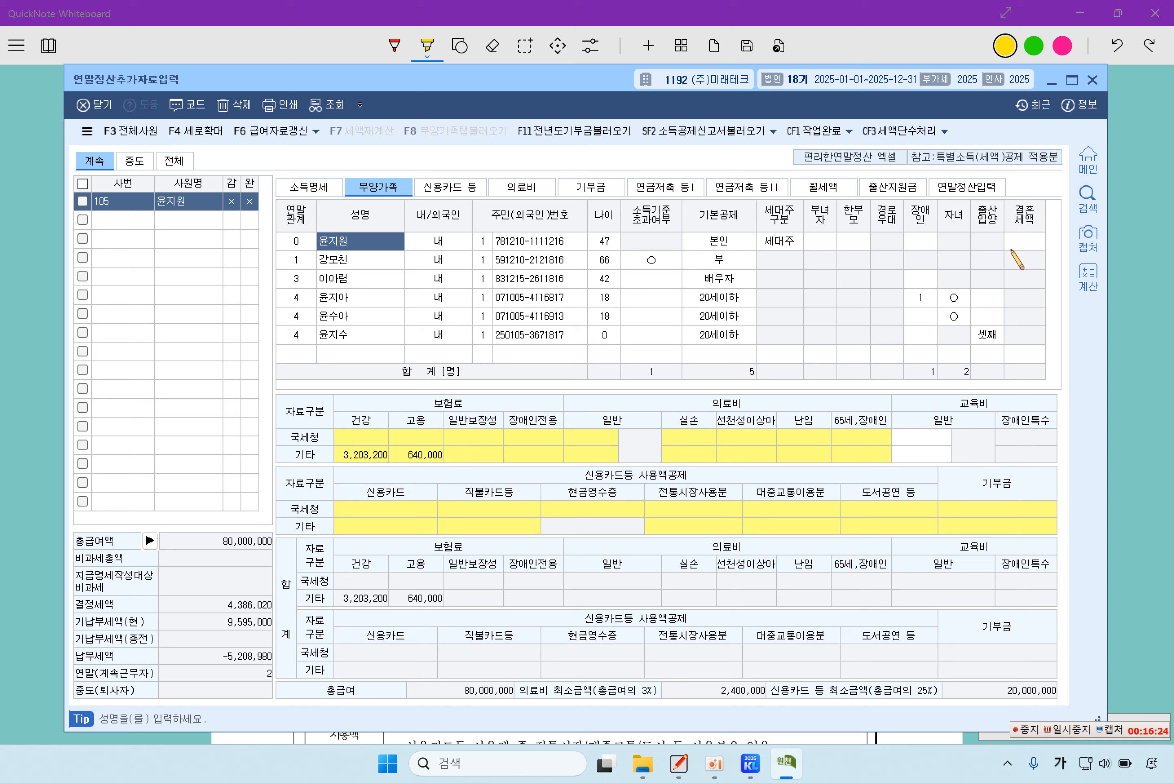
left_click(1026, 243)
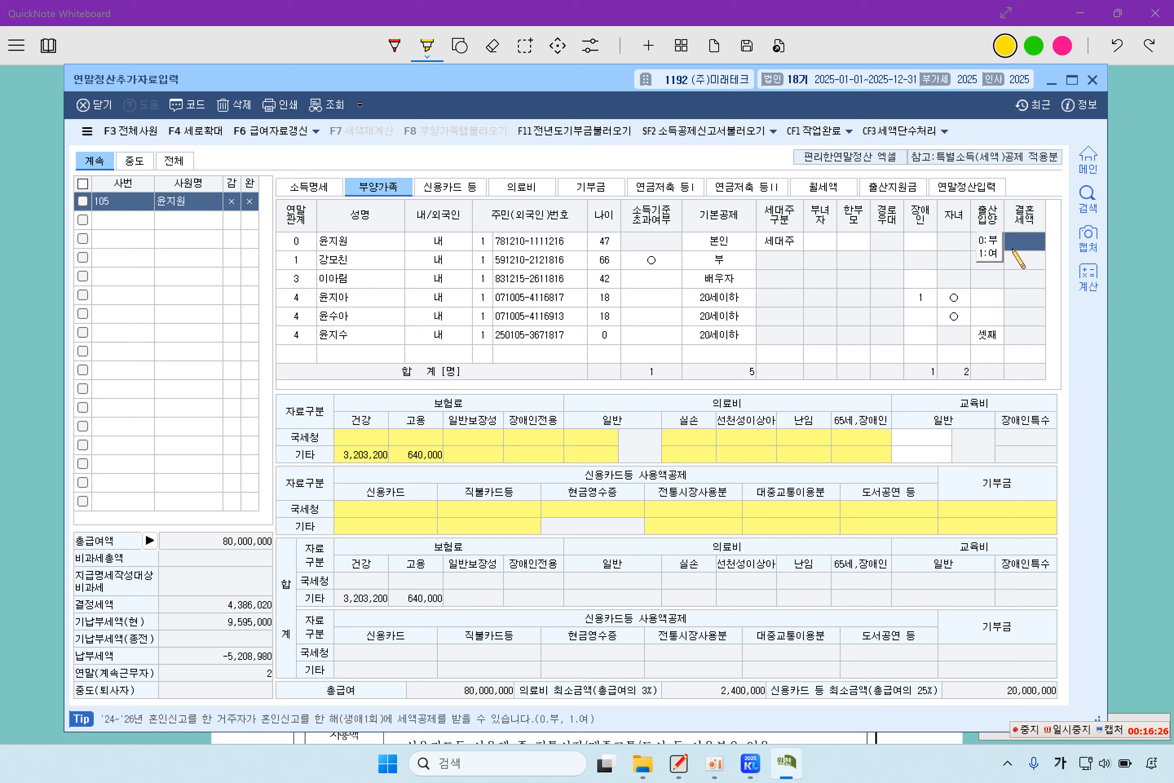
left_click(349, 239)
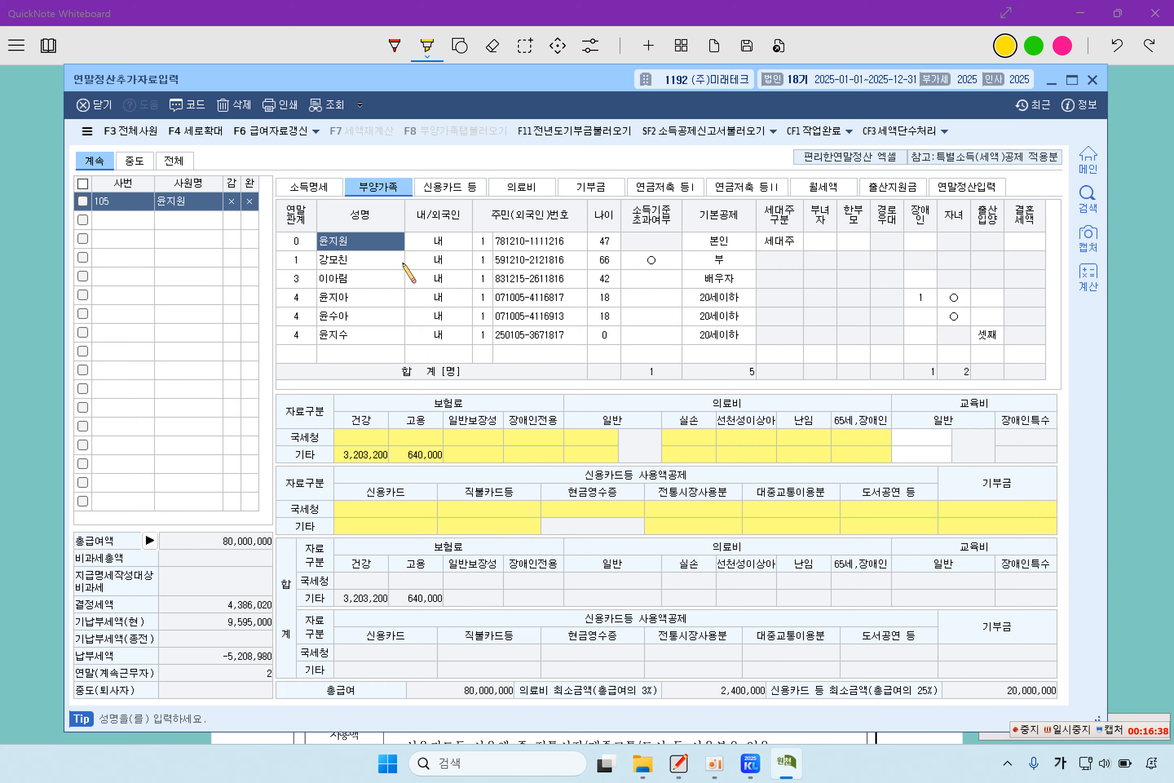
- Highlight 보장성 in yellow in section 2 of the problem sheet, then return to KcLep
left_click(36, 350)
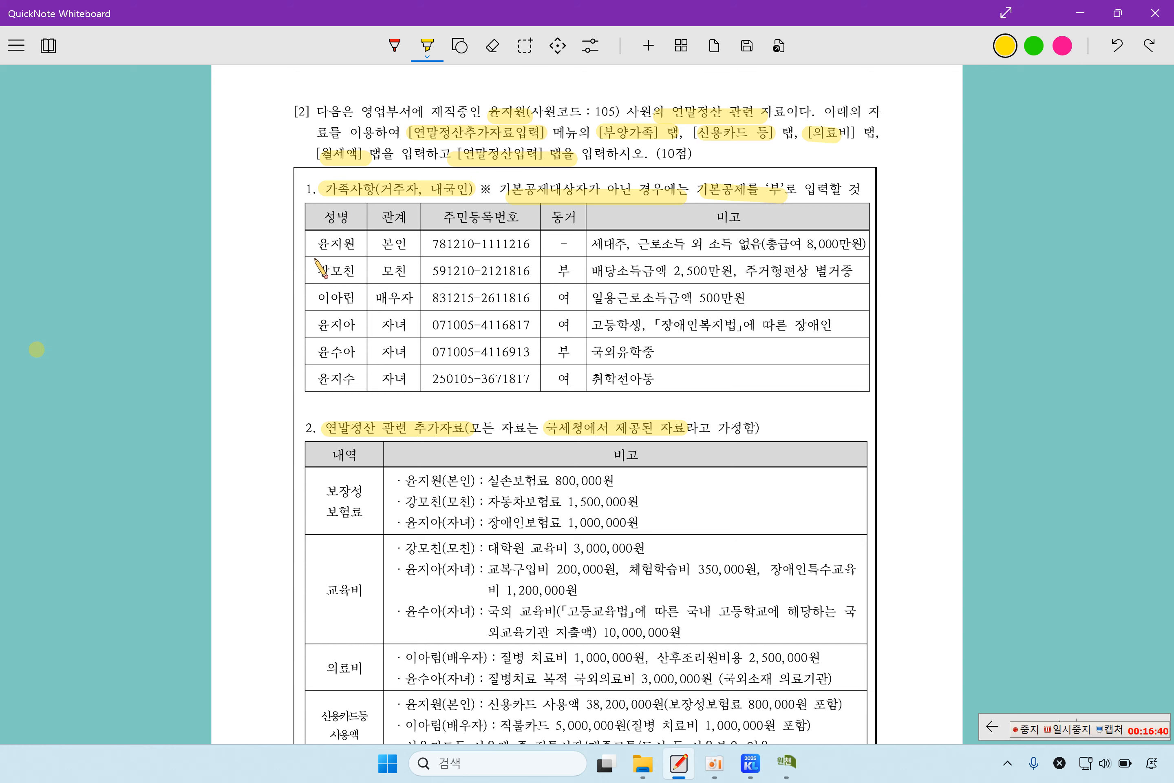
scroll(320, 388, "down", 3)
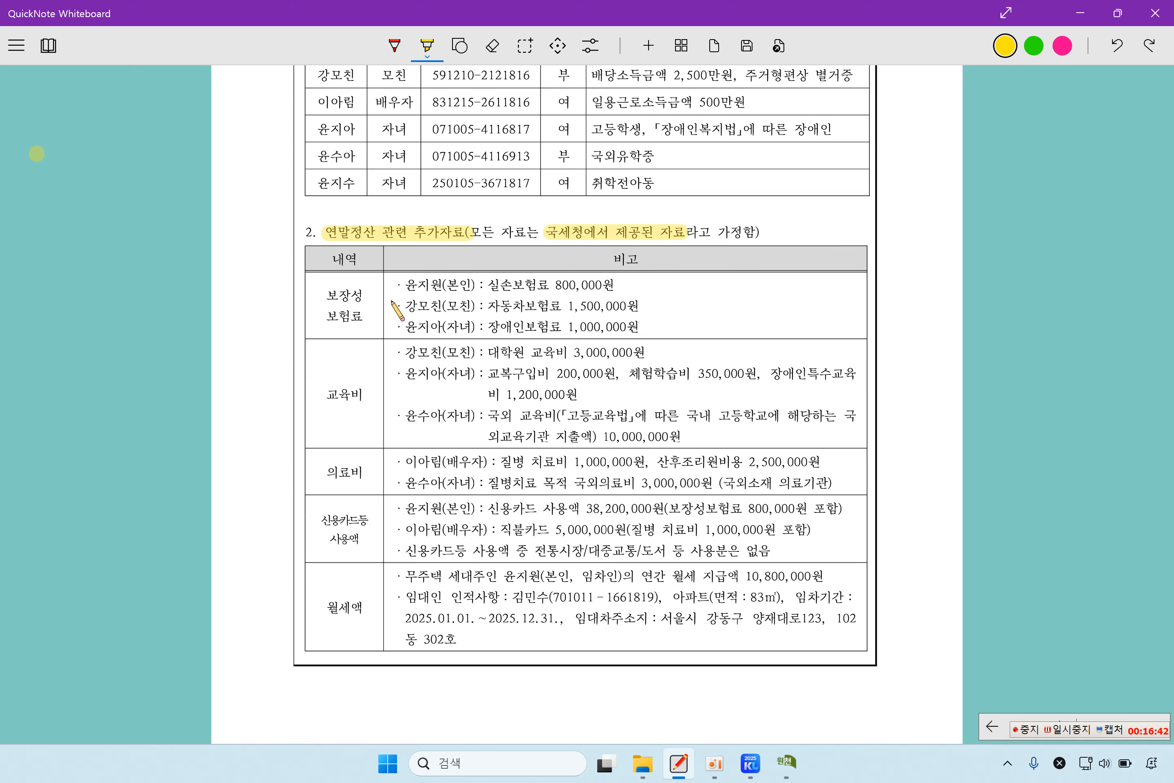
left_click_drag(325, 298, 361, 301)
left_click(786, 763)
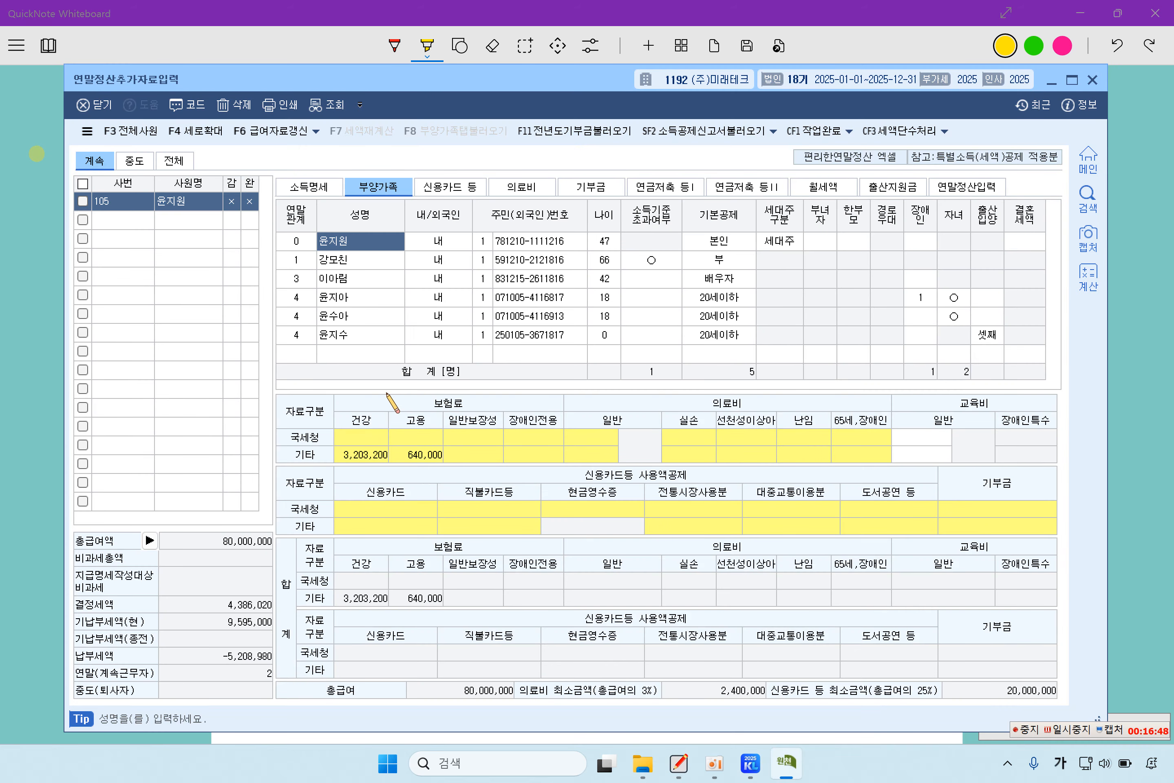
left_click(1070, 730)
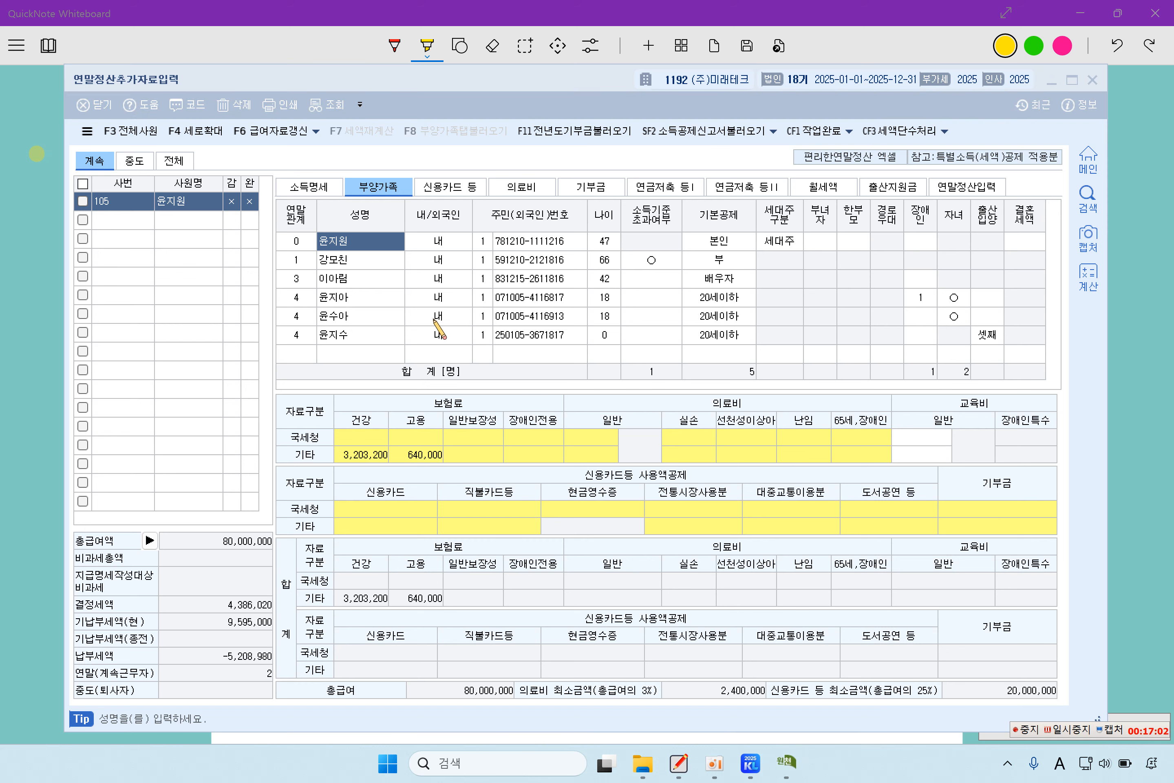
left_click(355, 243)
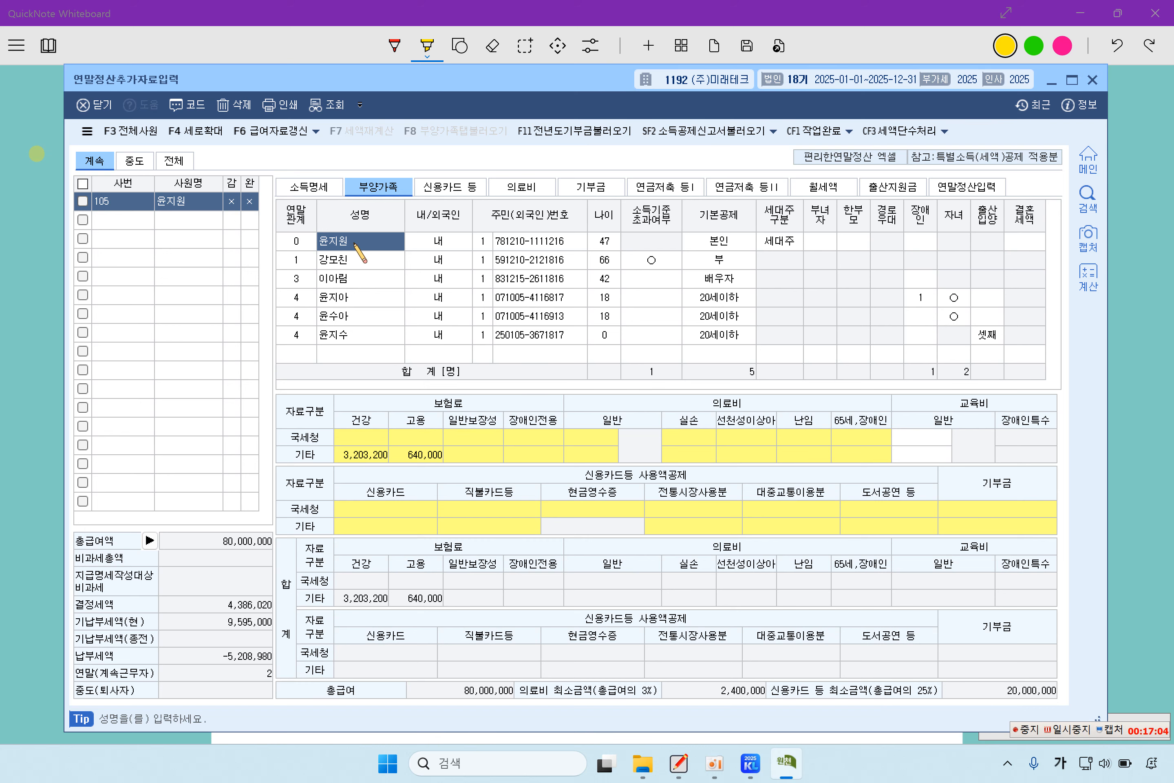
left_click(489, 443)
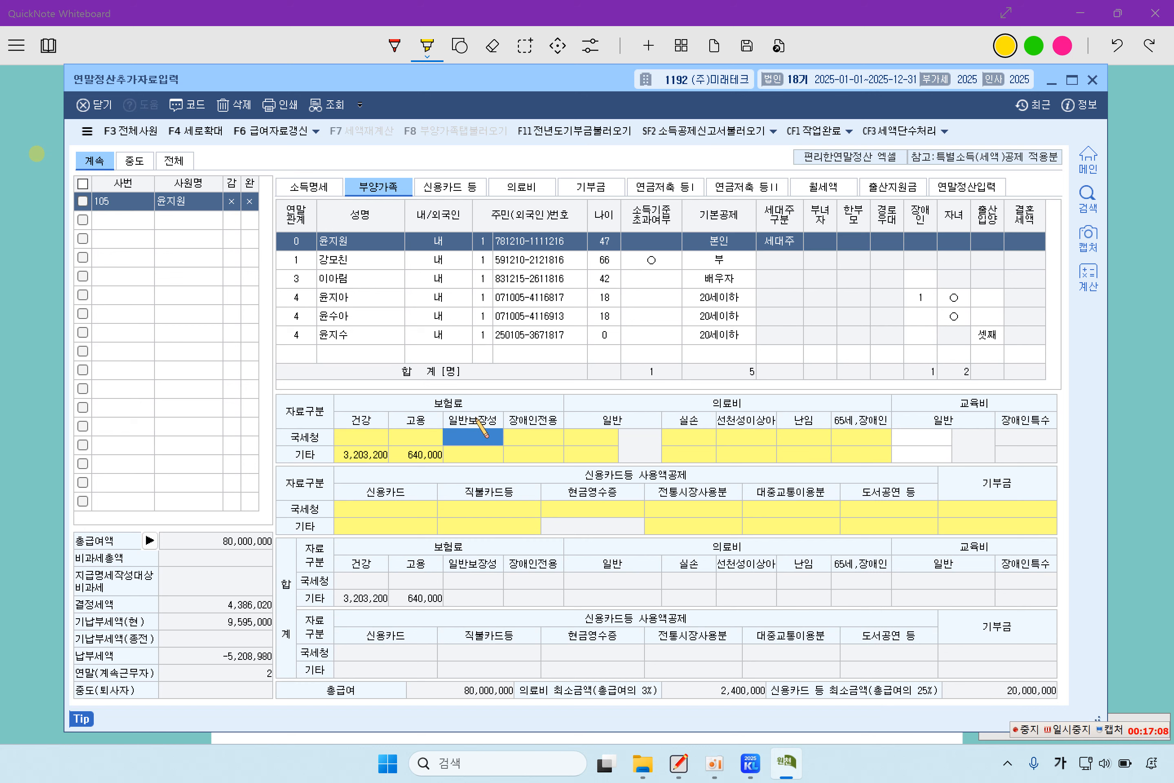
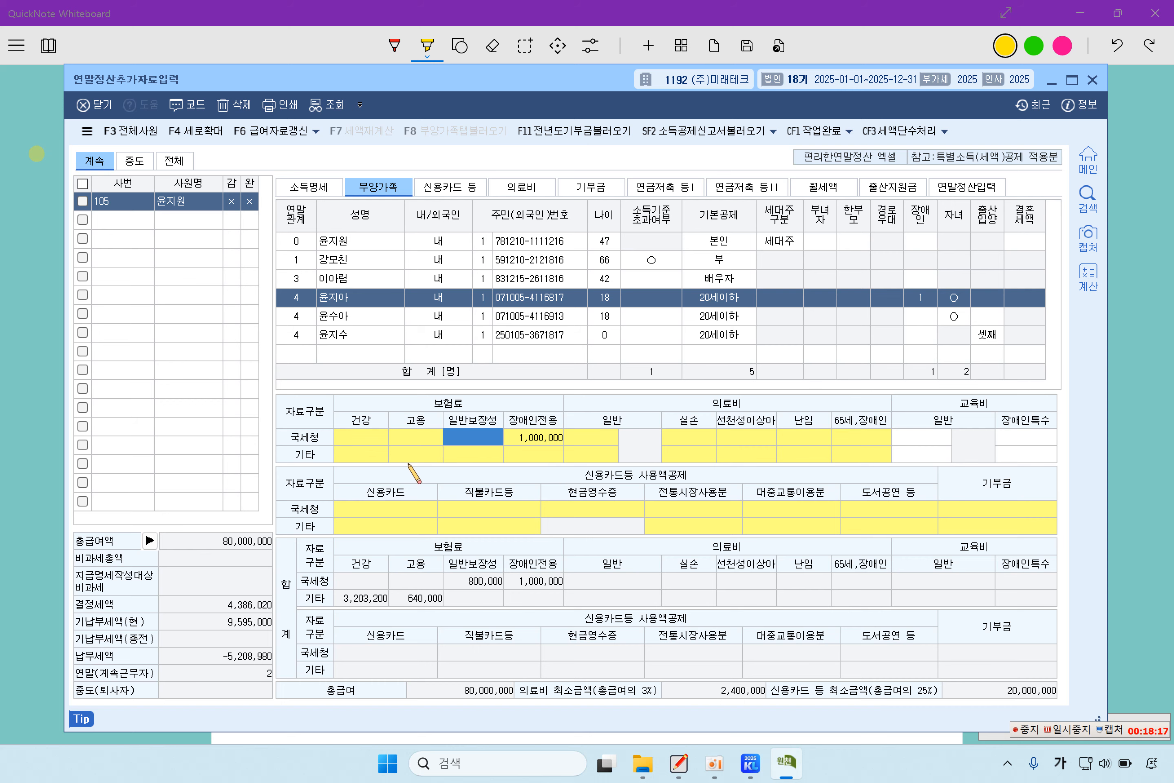
- Highlight the mother's graduate tuition, strike its 3,000,000 amount and underline the 350,000 fee in red
left_click(10, 503)
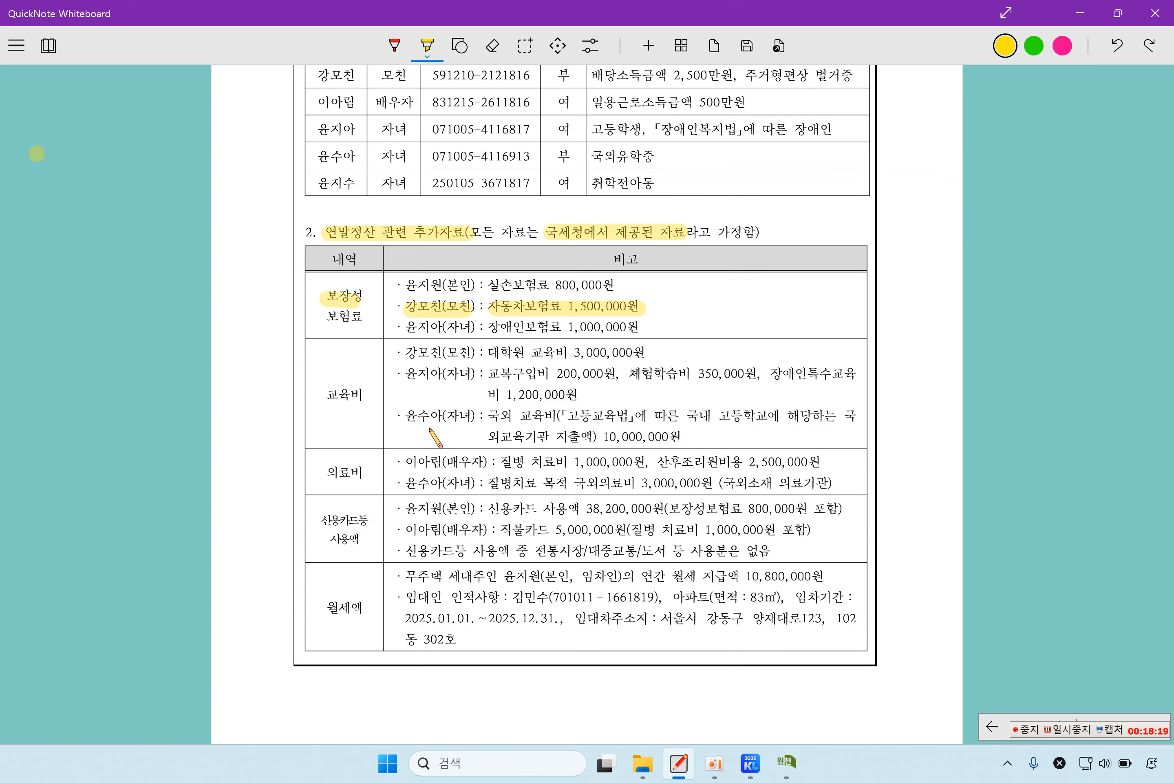
left_click_drag(399, 355, 566, 349)
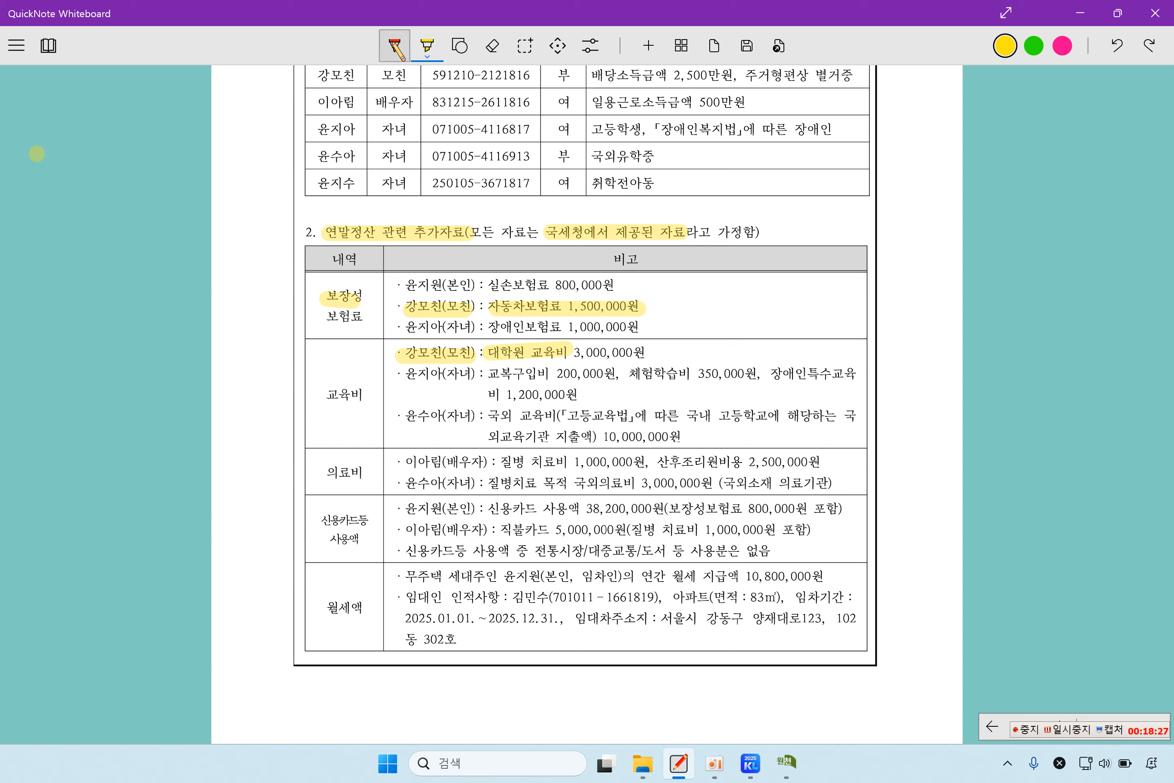
left_click(395, 45)
left_click_drag(629, 342, 601, 362)
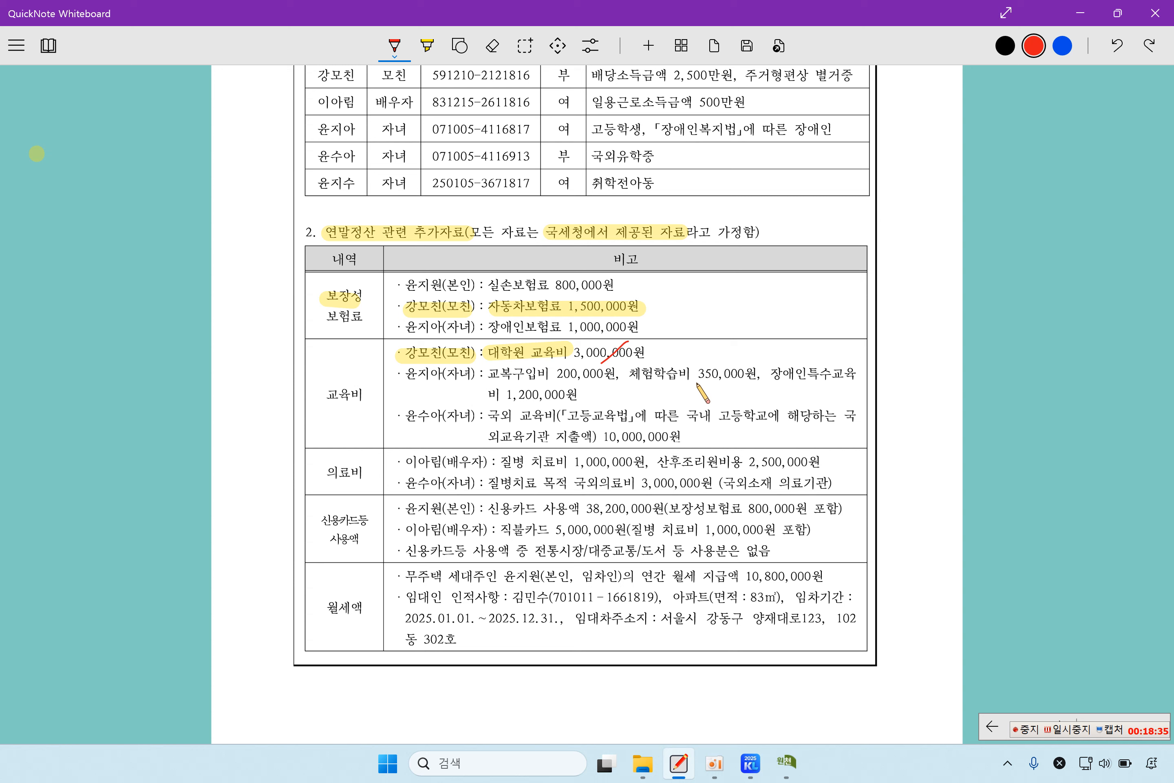
left_click_drag(693, 378, 718, 378)
left_click(789, 764)
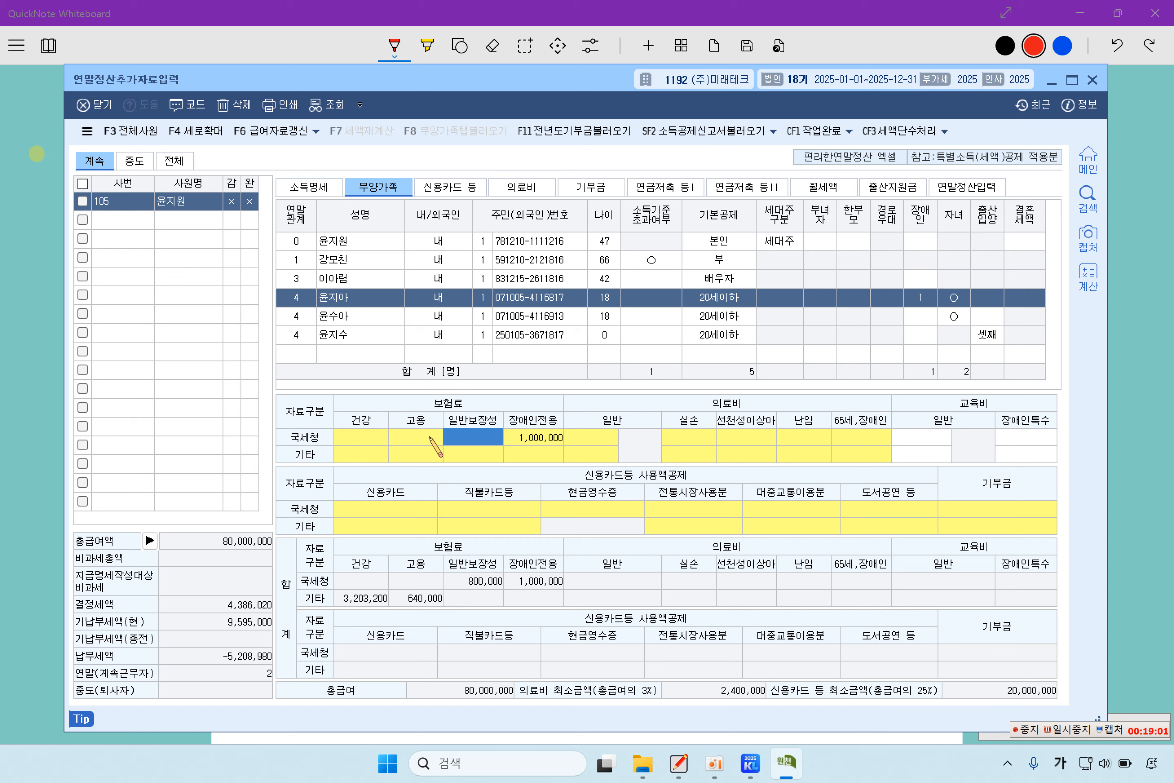
- Enter 500,000 of NTS-reported general education expenses for the disabled child
left_click(330, 302)
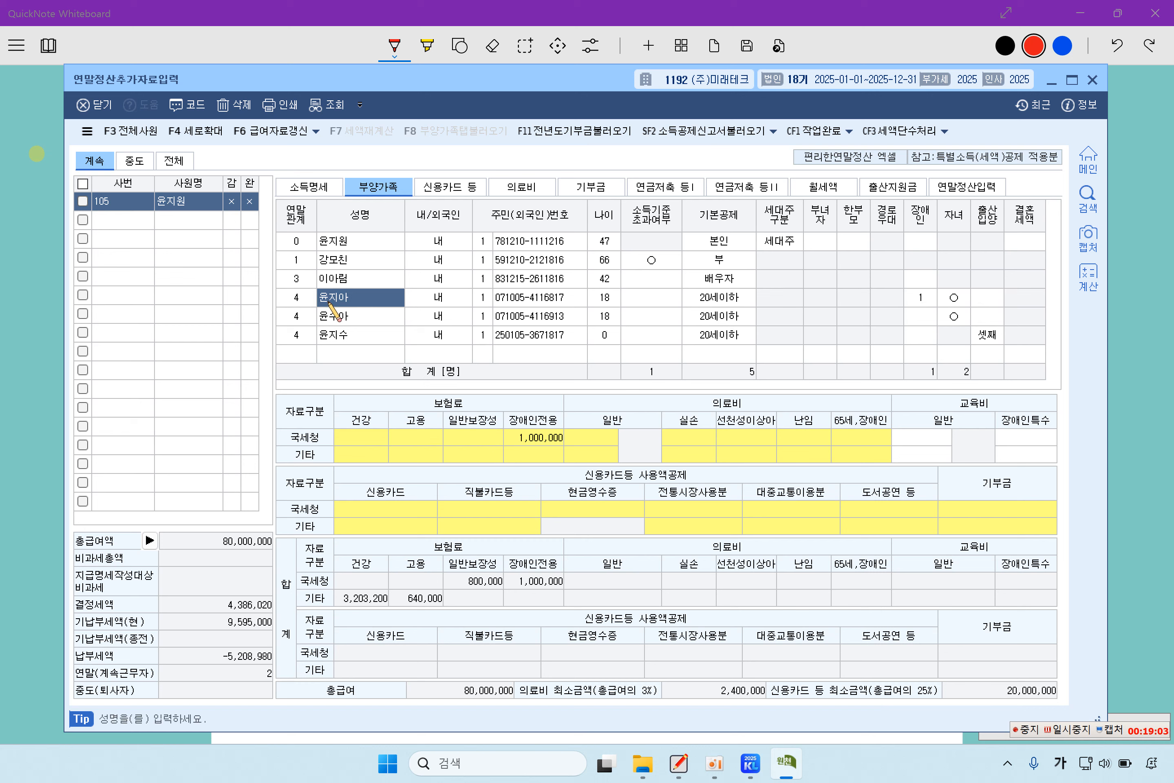
left_click(917, 437)
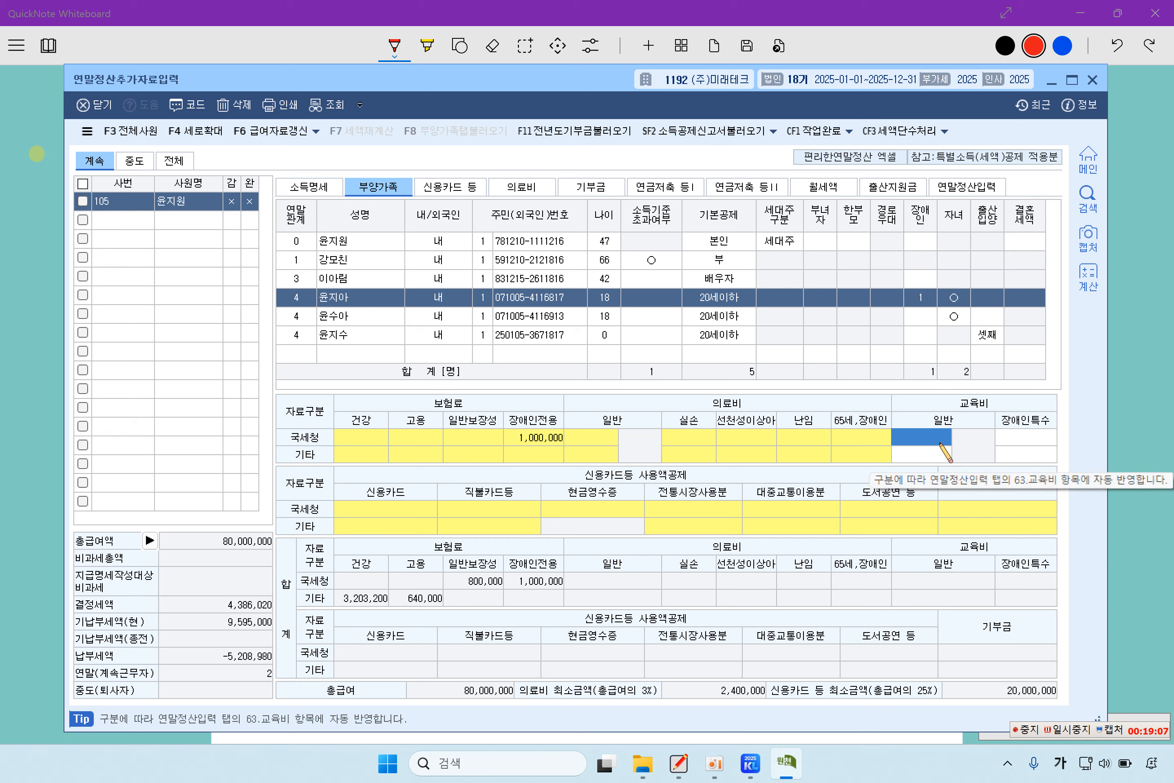
left_click(927, 455)
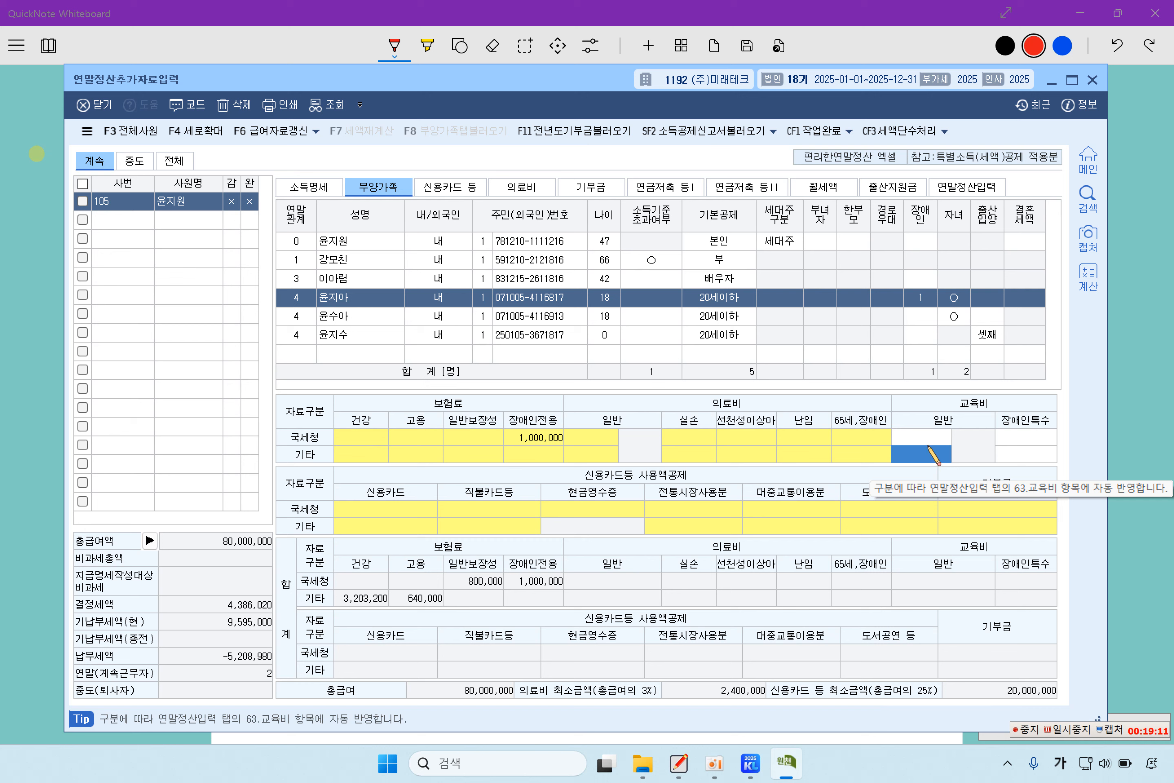
left_click(928, 439)
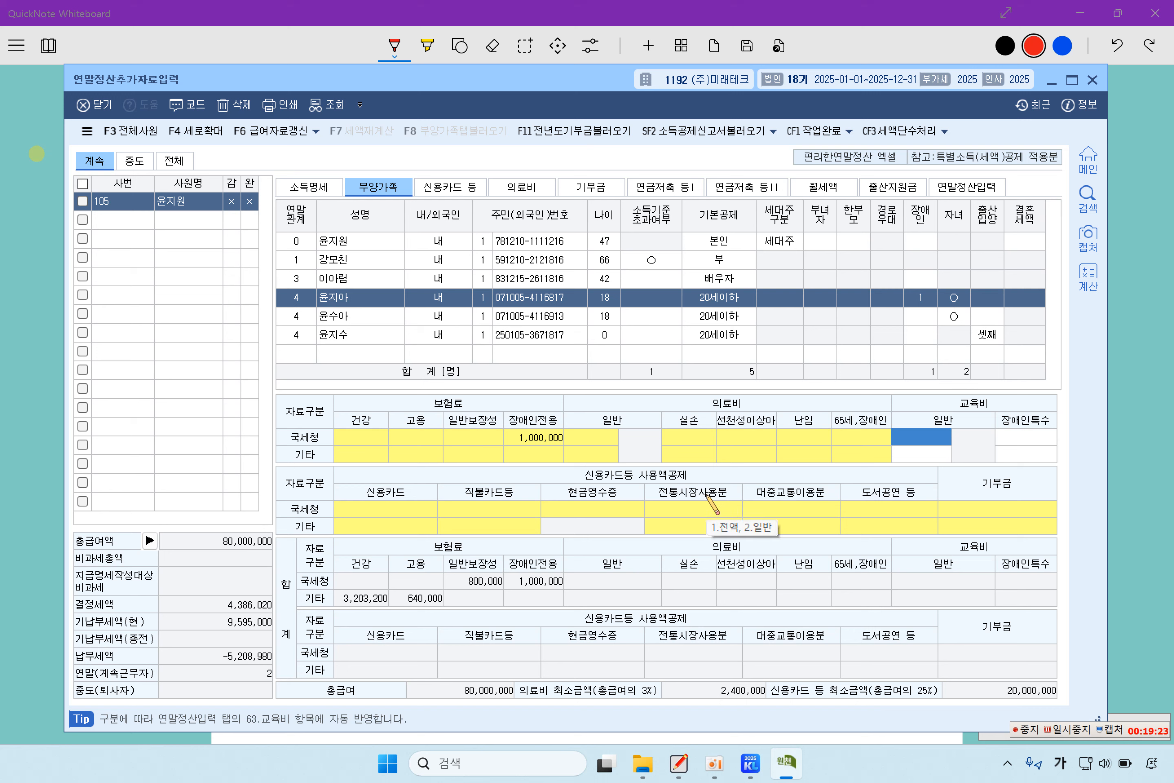
type("5000000")
key("Return")
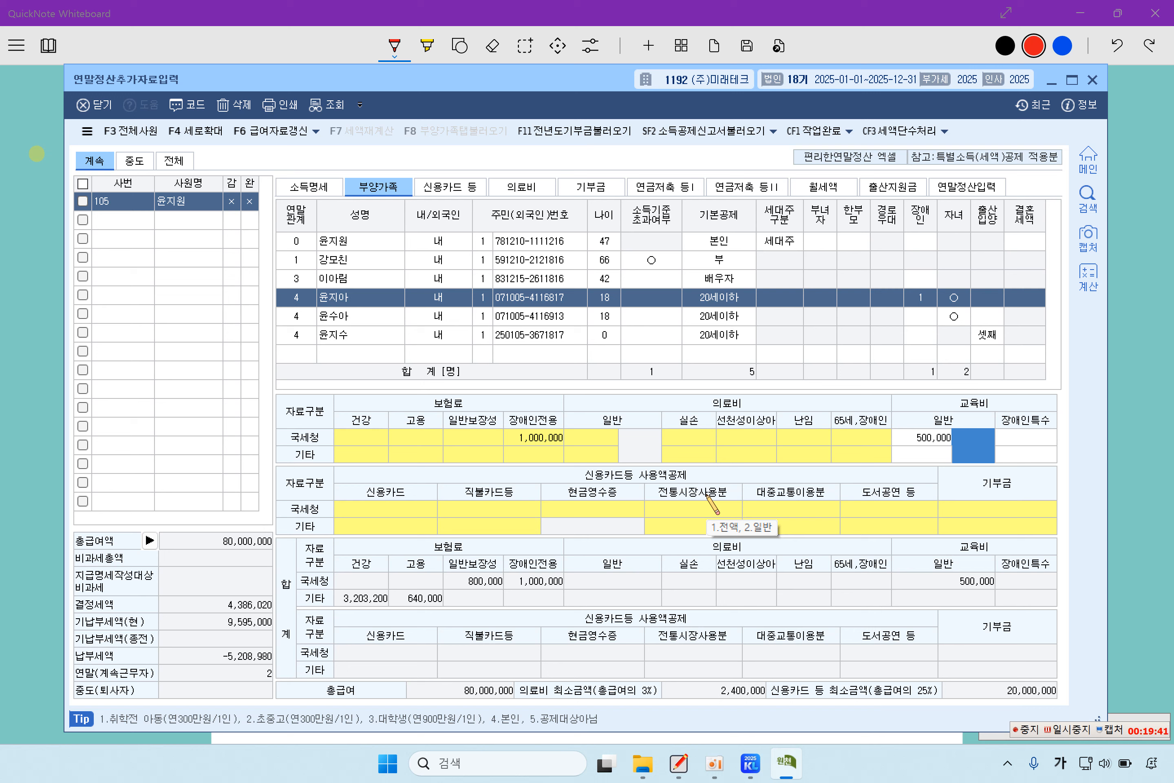
- Set the child's education type code to 2.초중고
type("1")
key("Return")
key("Left")
type("2")
key("Return")
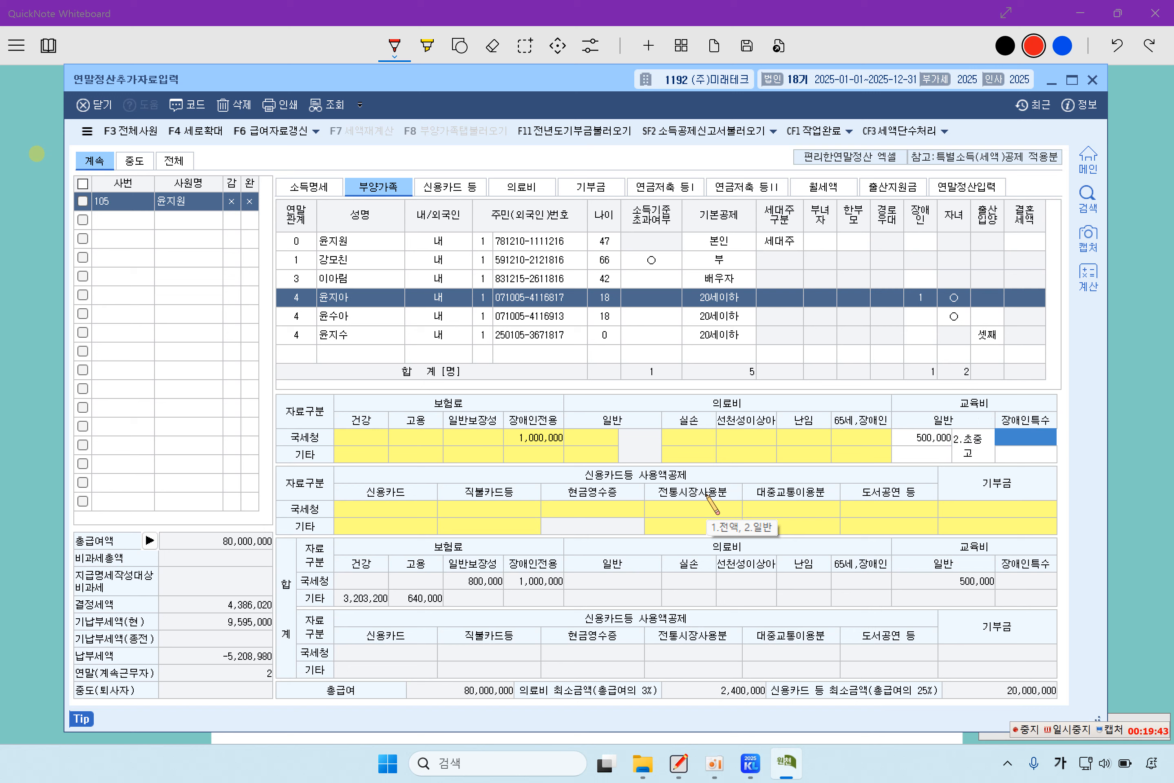
key("Left")
key("Return")
key("Left")
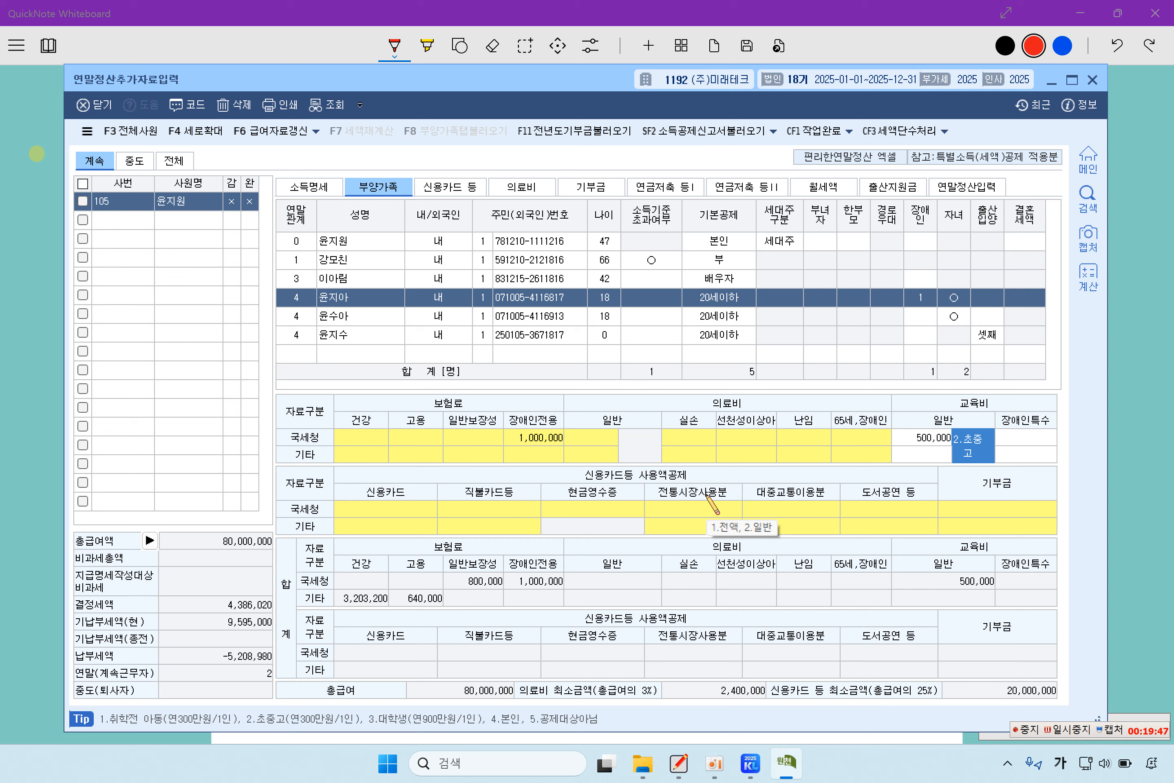
key("Return")
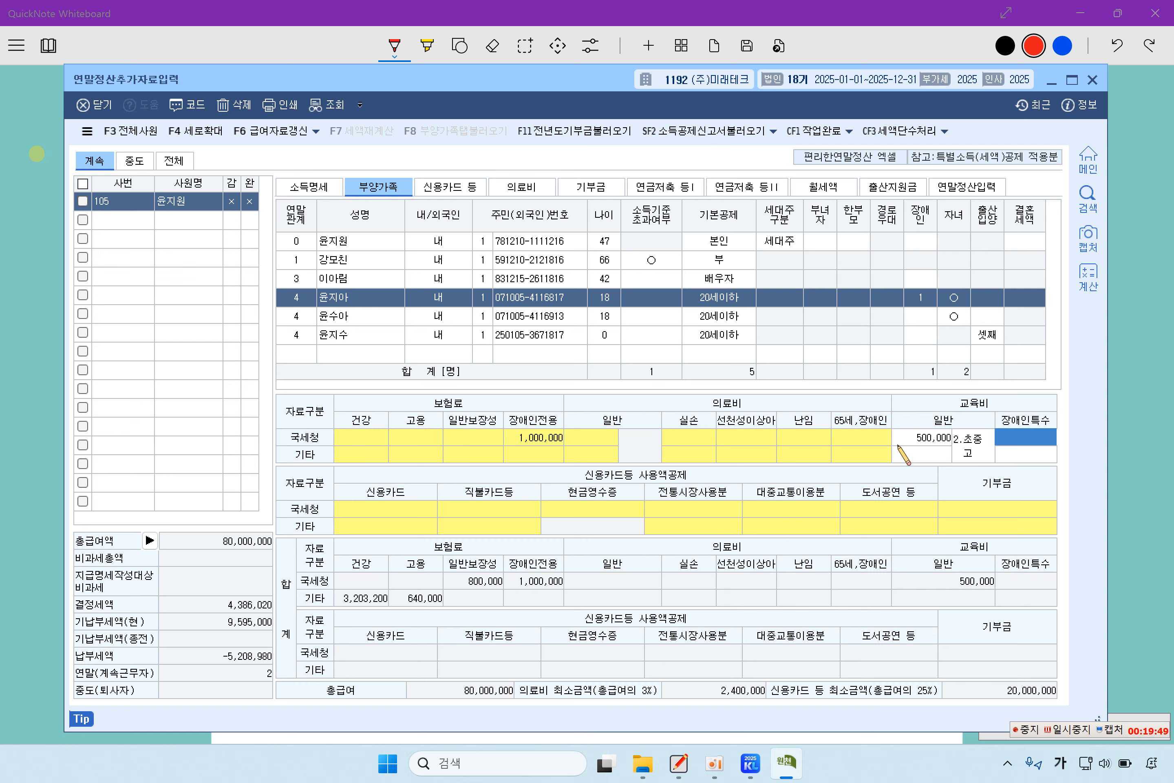
left_click(960, 438)
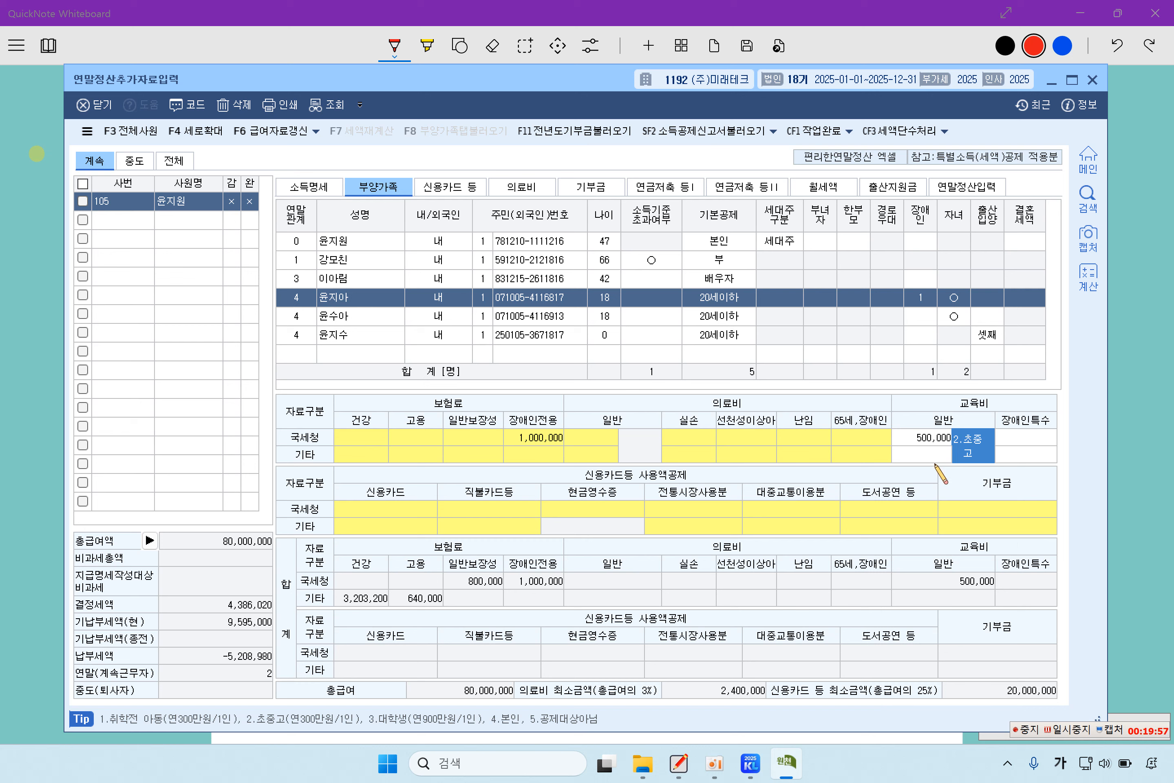
- Enter 1,200,000 of special disability education expenses for the child
left_click(1014, 439)
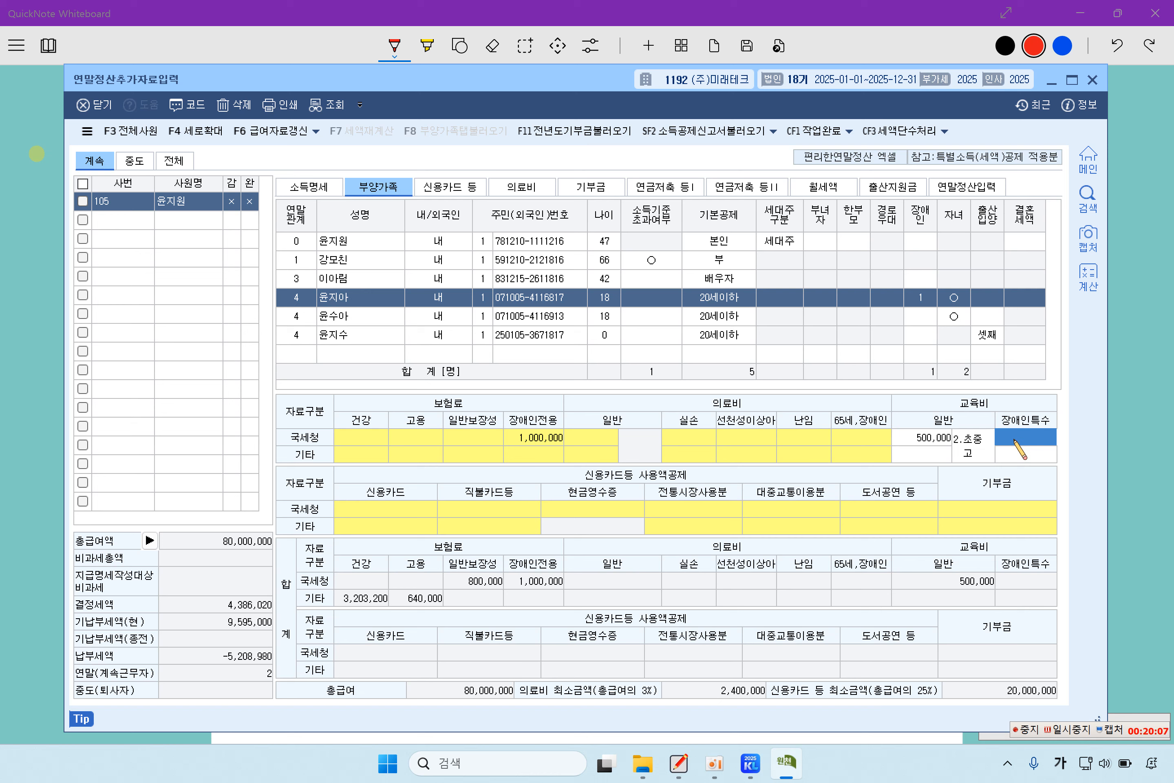
type("1,200,00")
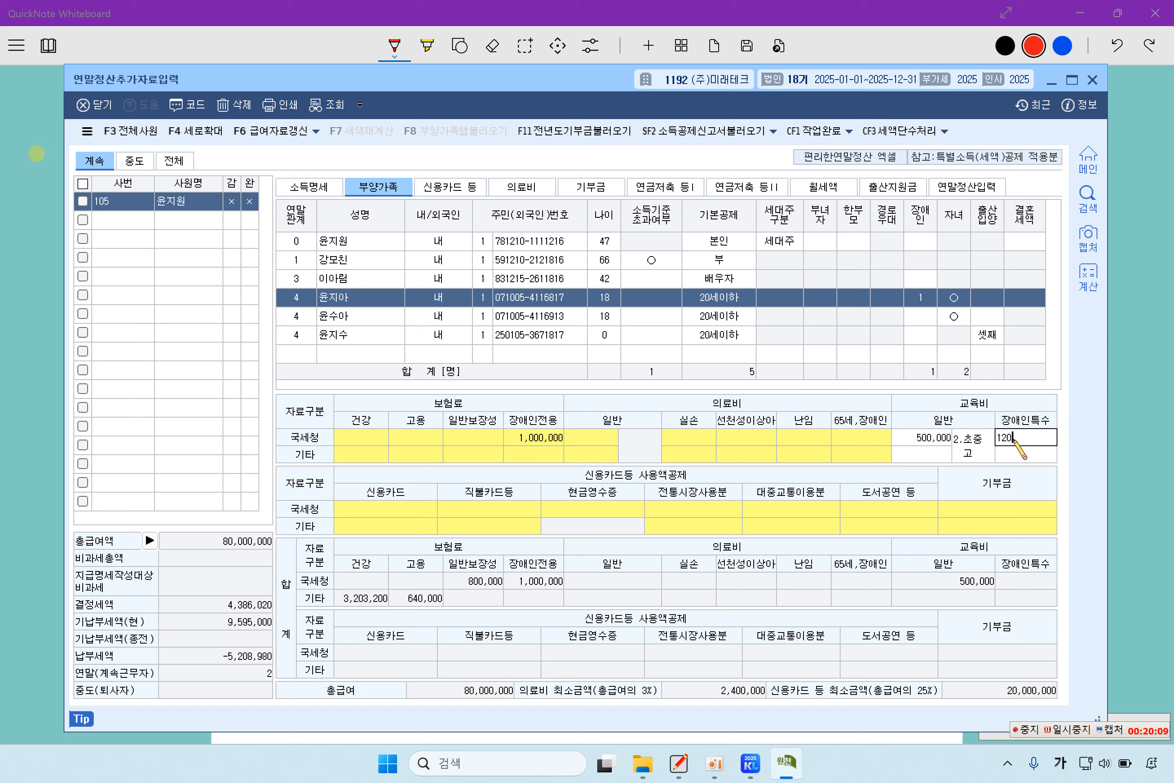
type("0")
key("Return")
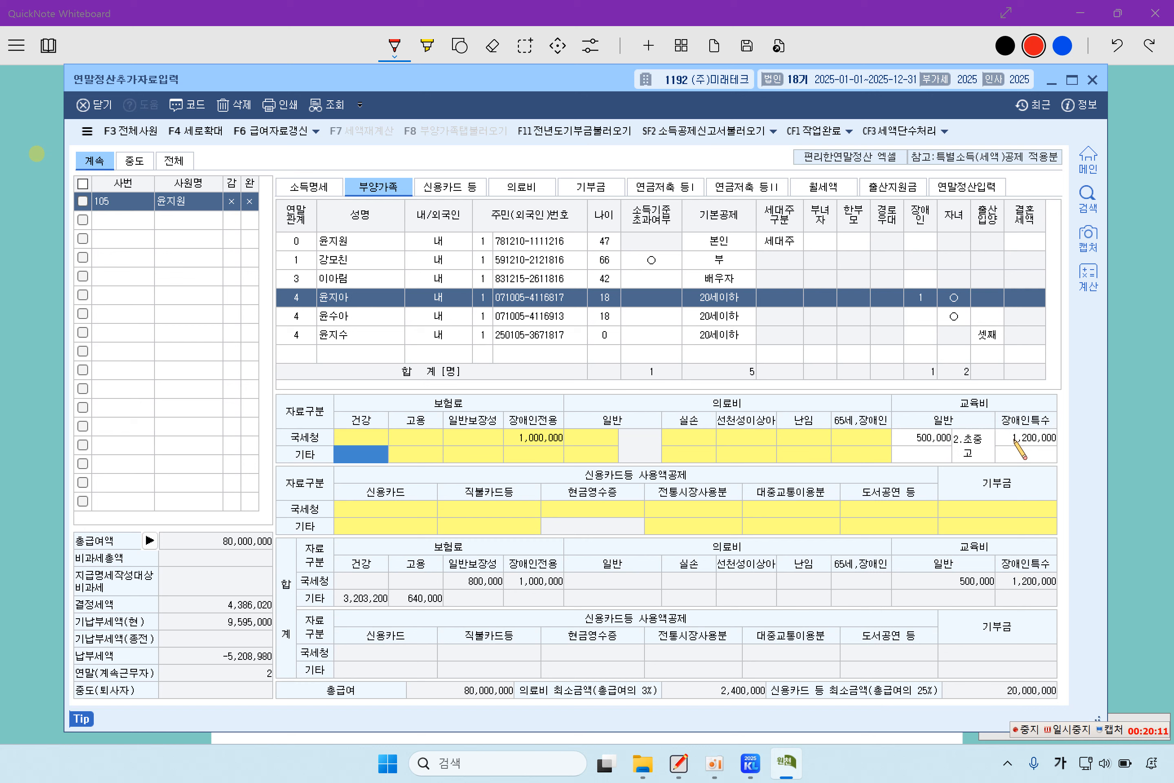
left_click(1014, 440)
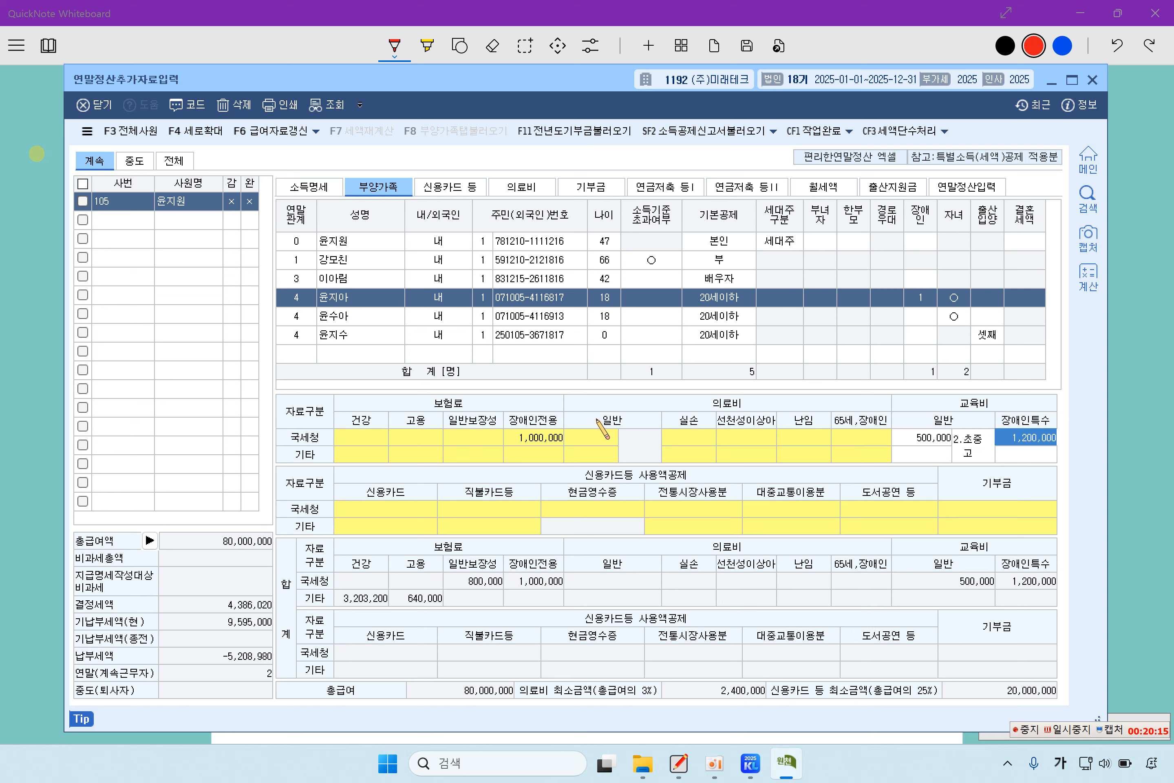
left_click(333, 317)
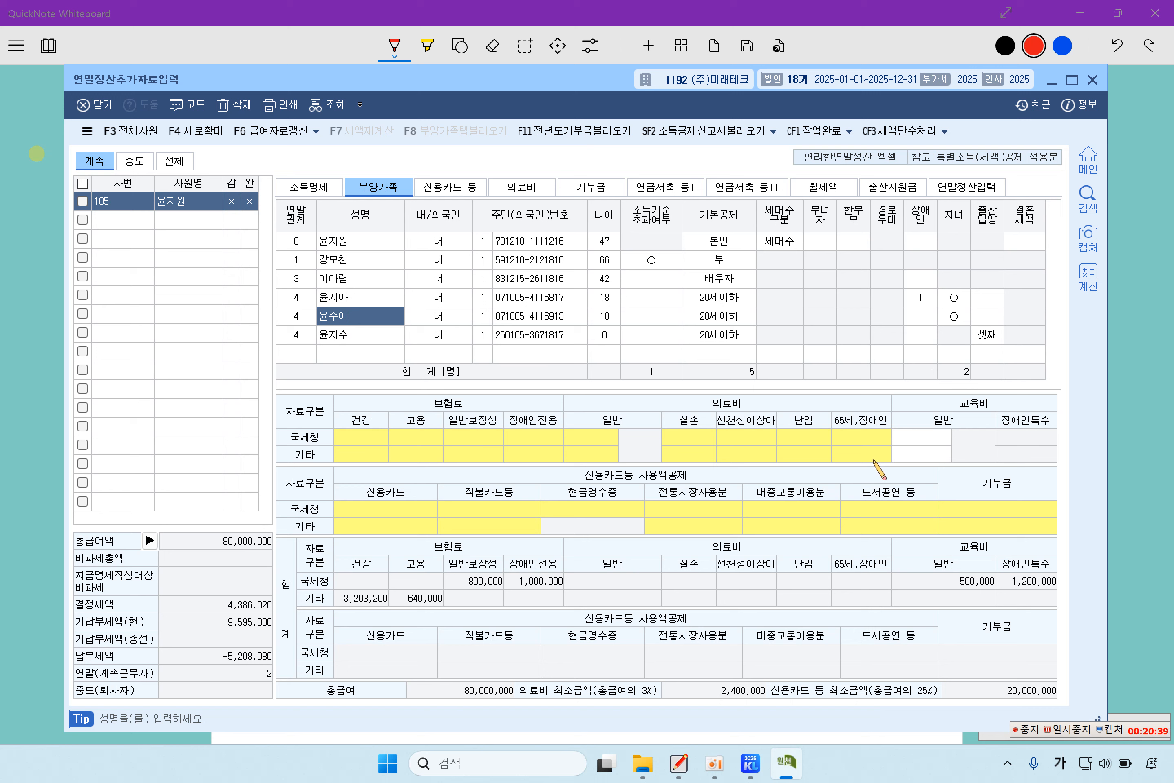
- Enter 10,000,000 of NTS general education expenses coded 2.초중고 for the child studying abroad
left_click(930, 440)
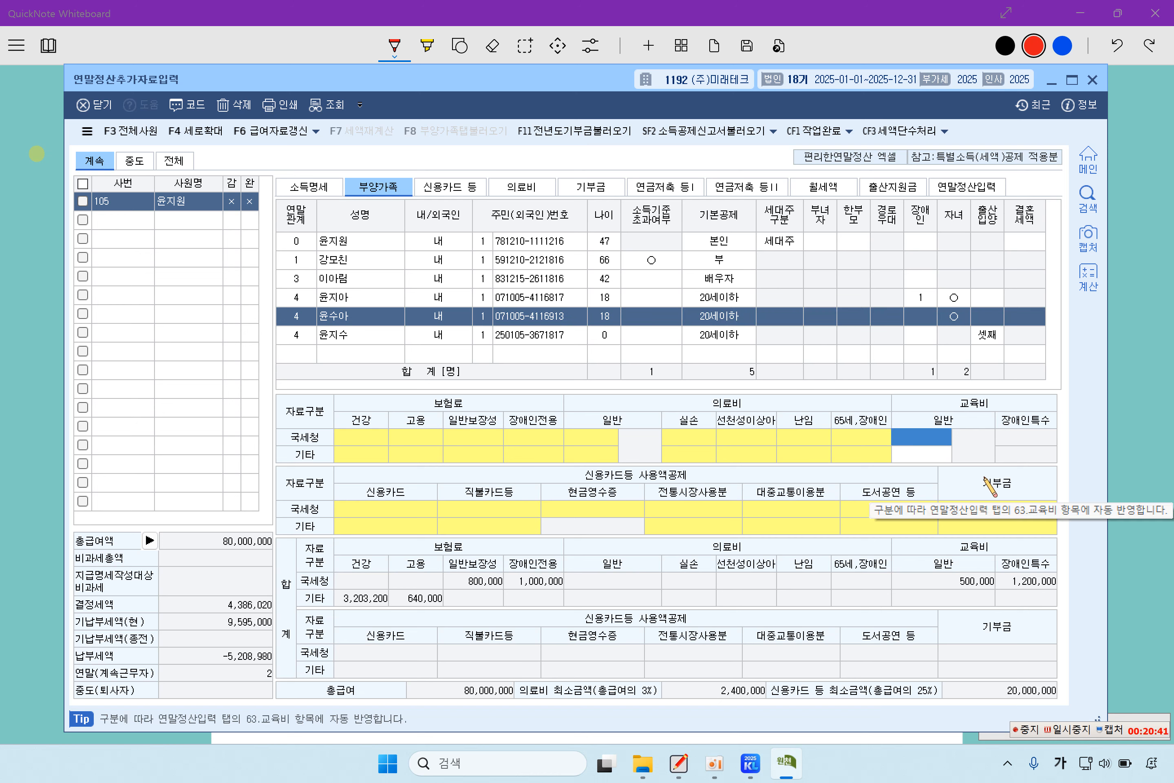
type("10000000")
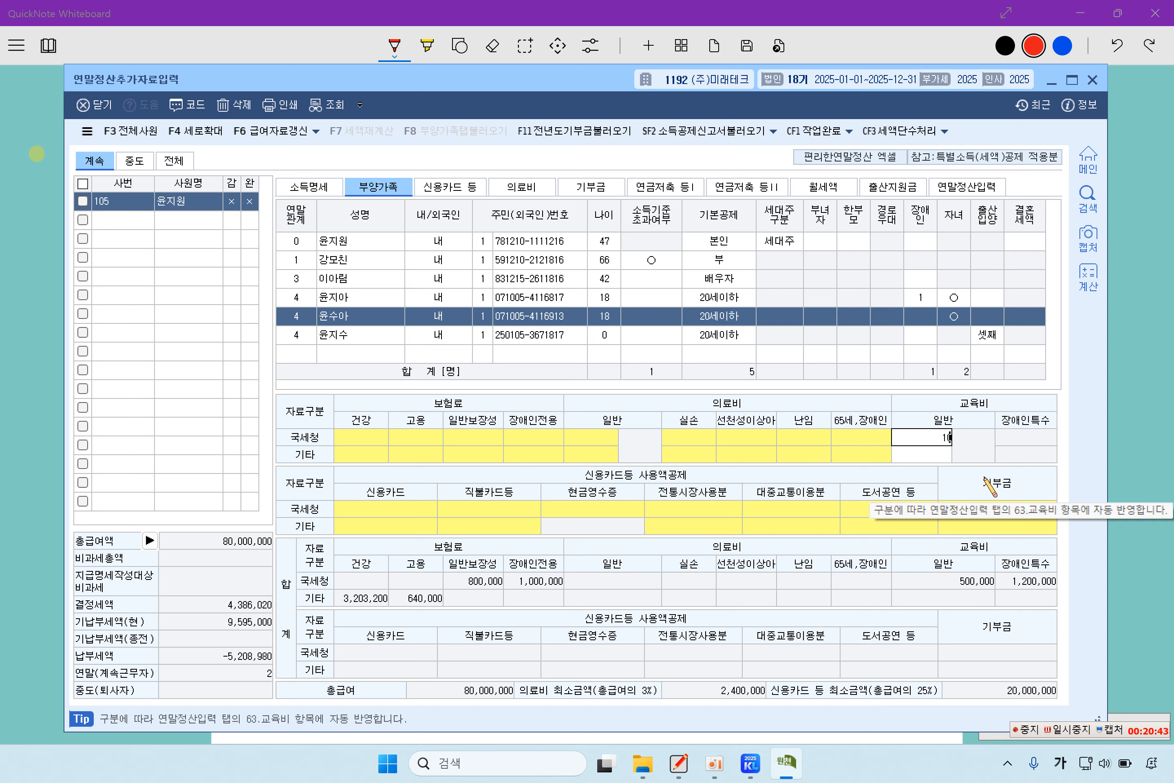
key("Return")
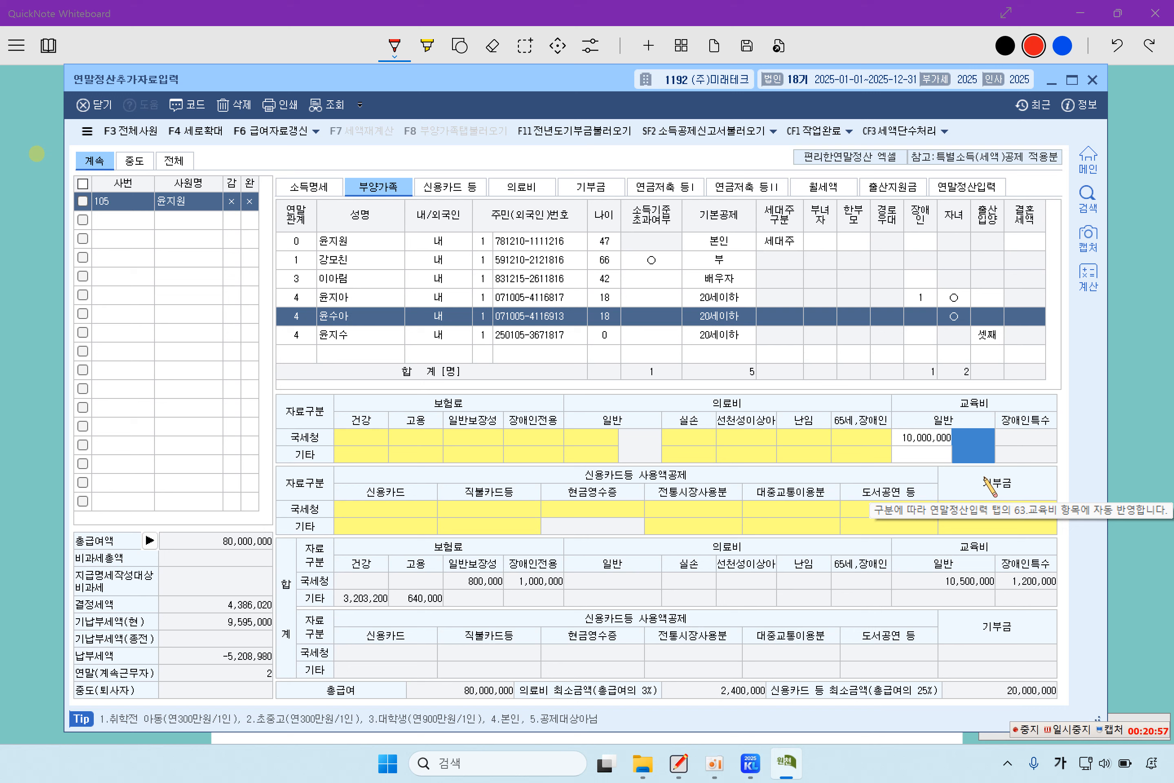
type("1")
key("Return")
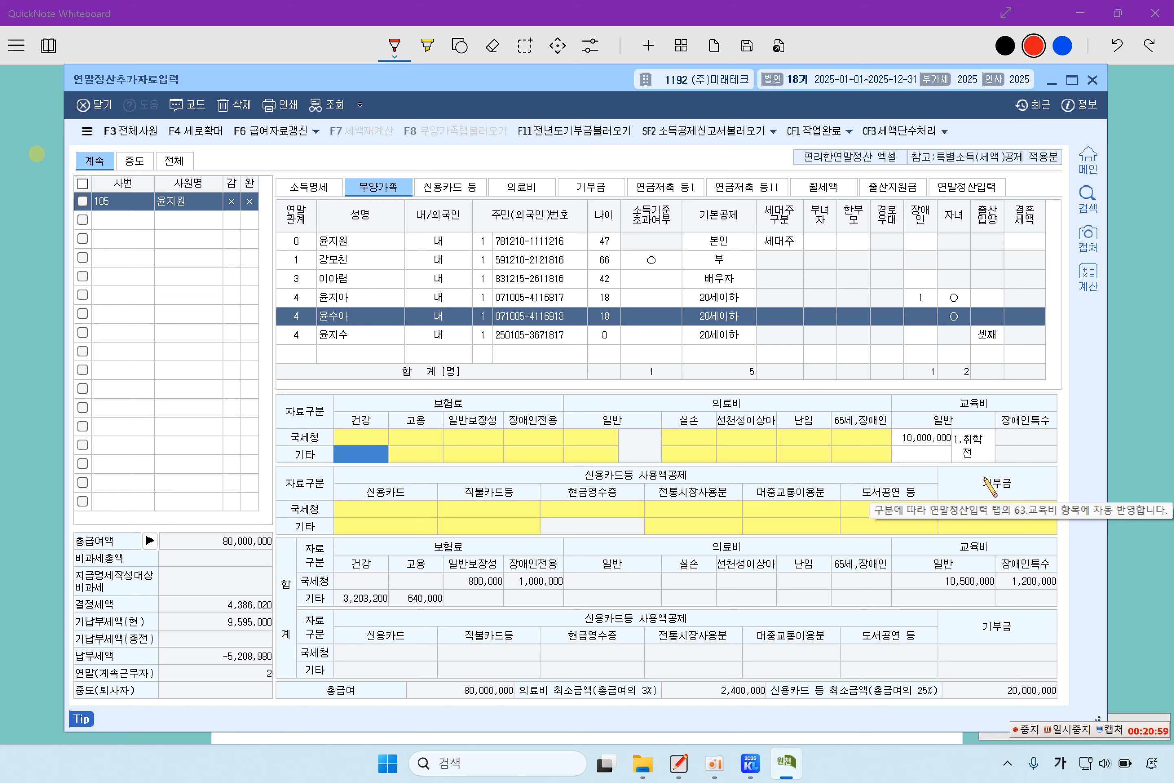
left_click(986, 456)
type("2")
key("Return")
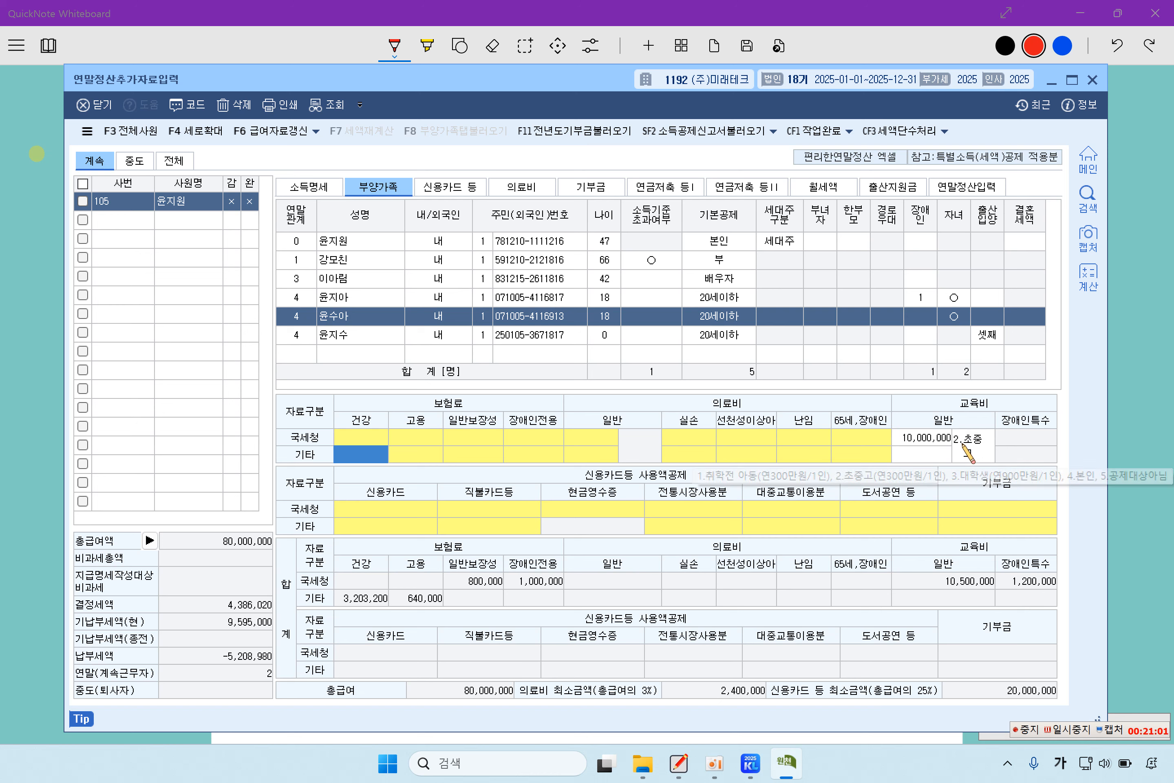
left_click(936, 442)
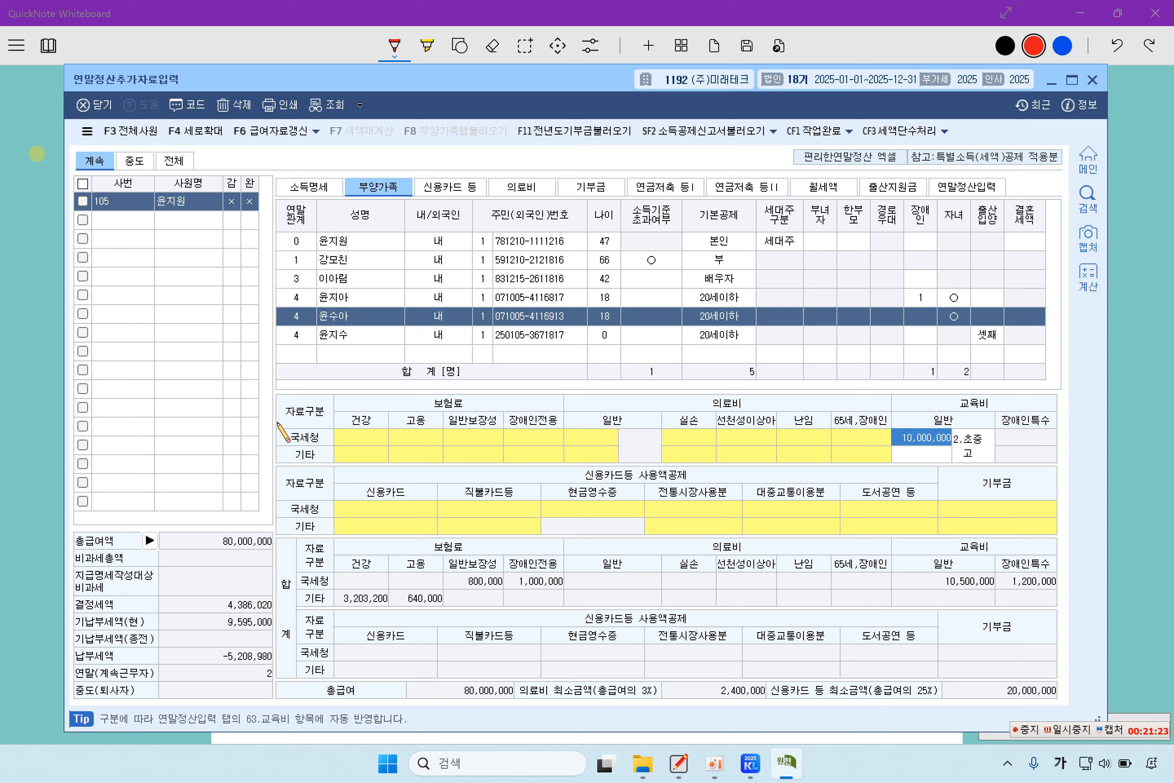
- Mark the spouse and highlight her 1,000,000 treatment and 2,500,000 postnatal care costs on the worksheet
left_click(60, 429)
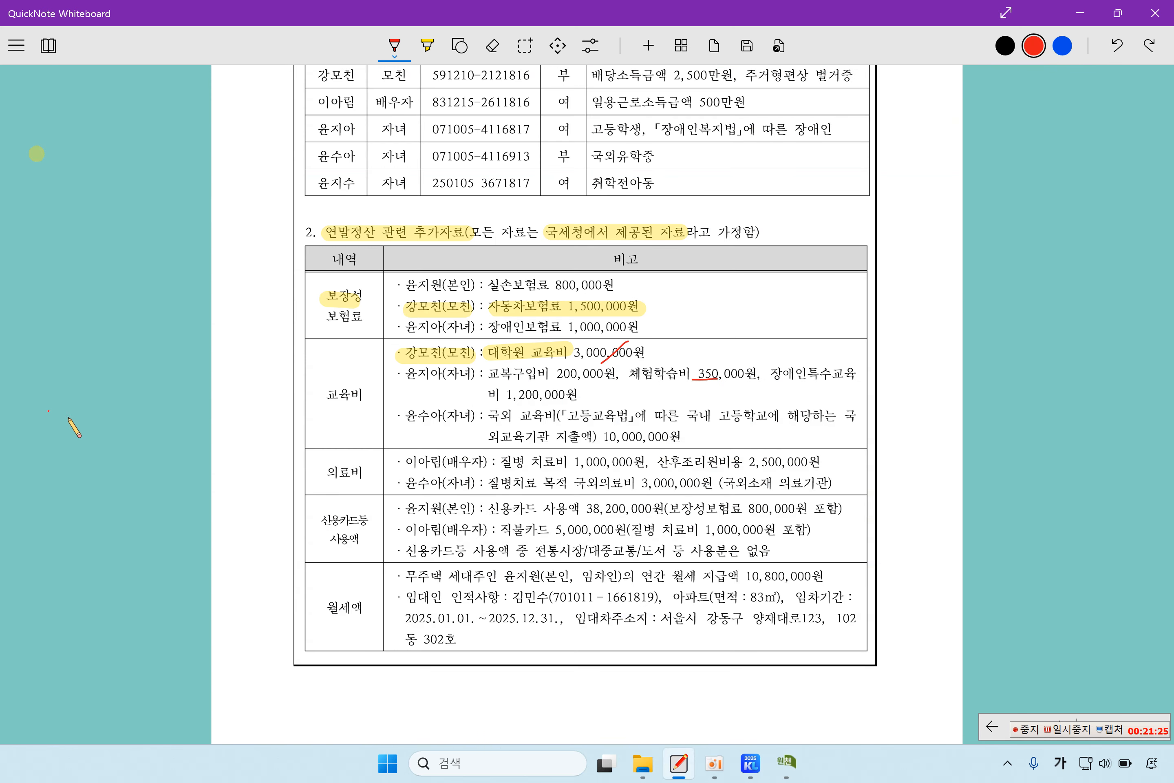
scroll(522, 510, "down", 3)
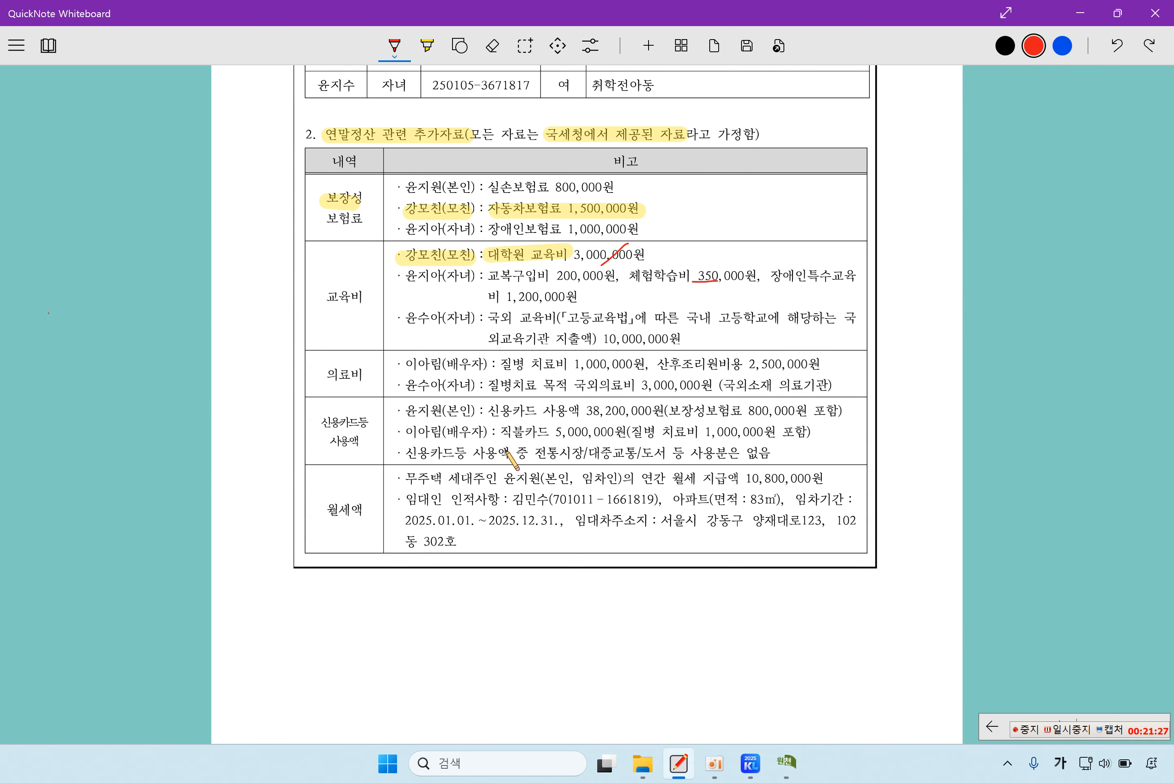
left_click_drag(447, 365, 530, 368)
left_click(493, 46)
left_click(427, 47)
left_click_drag(644, 364, 829, 363)
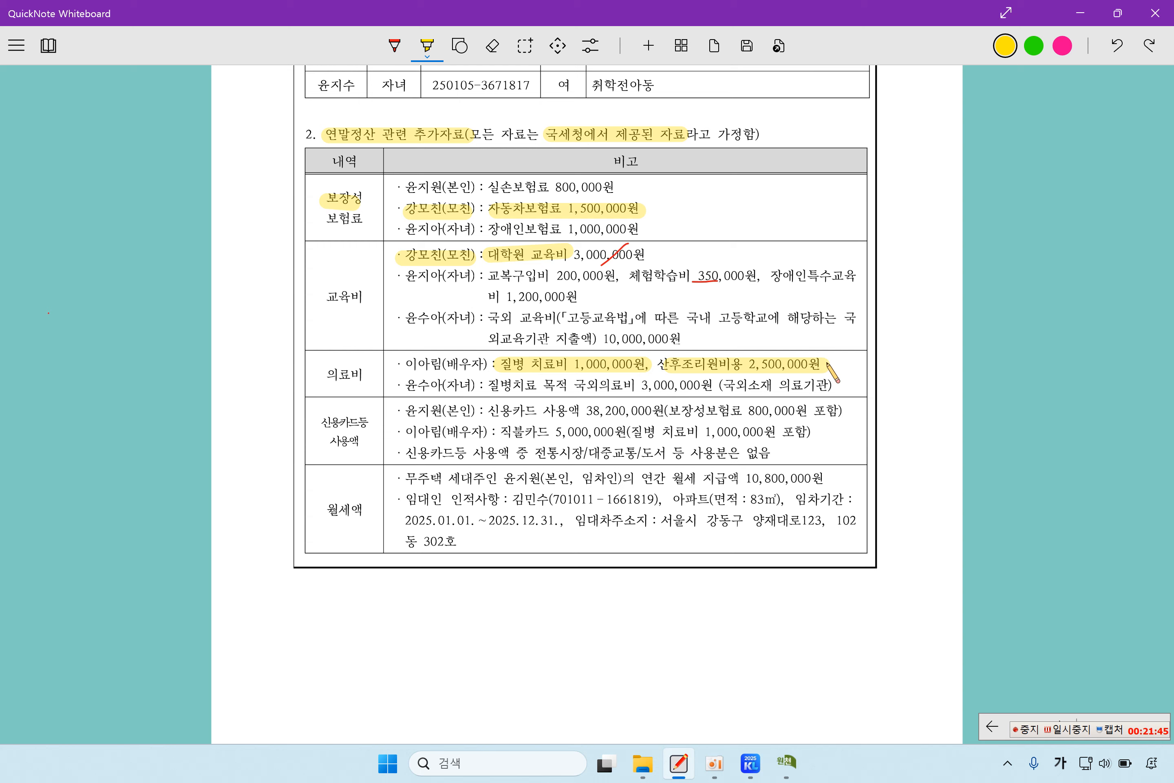
left_click(791, 771)
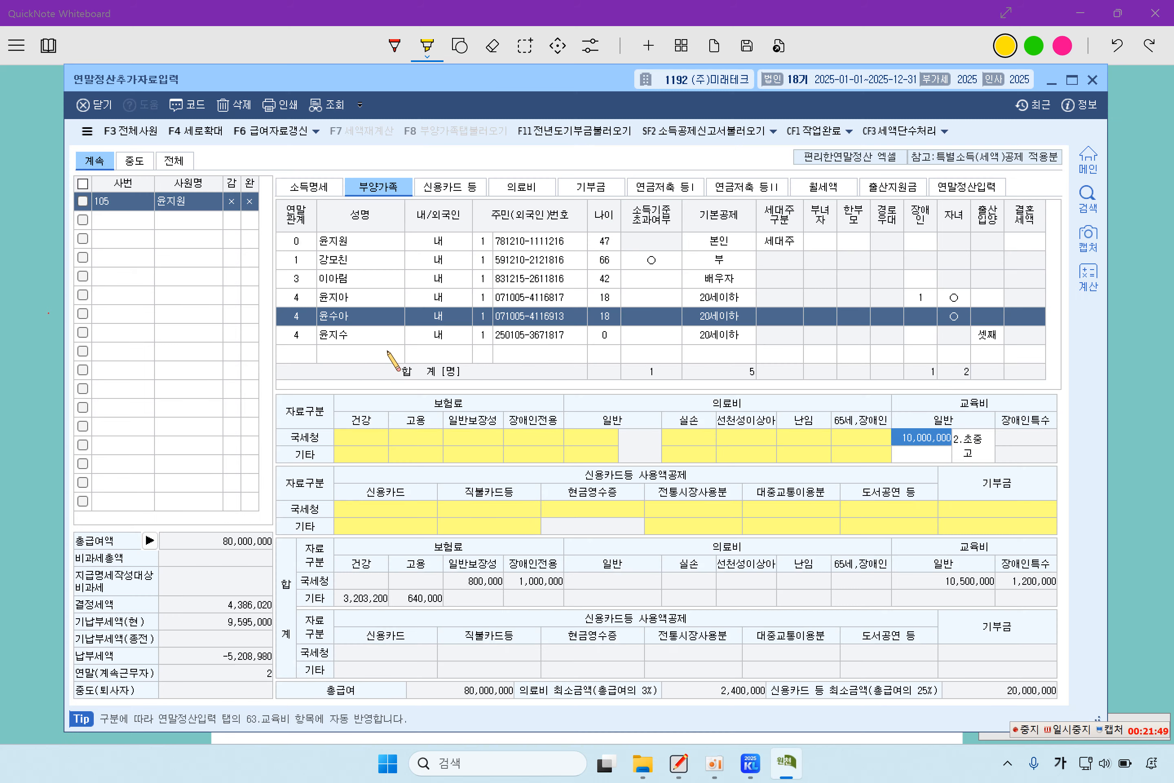
- Open the medical expense statement from the spouse's dependant row
left_click(331, 284)
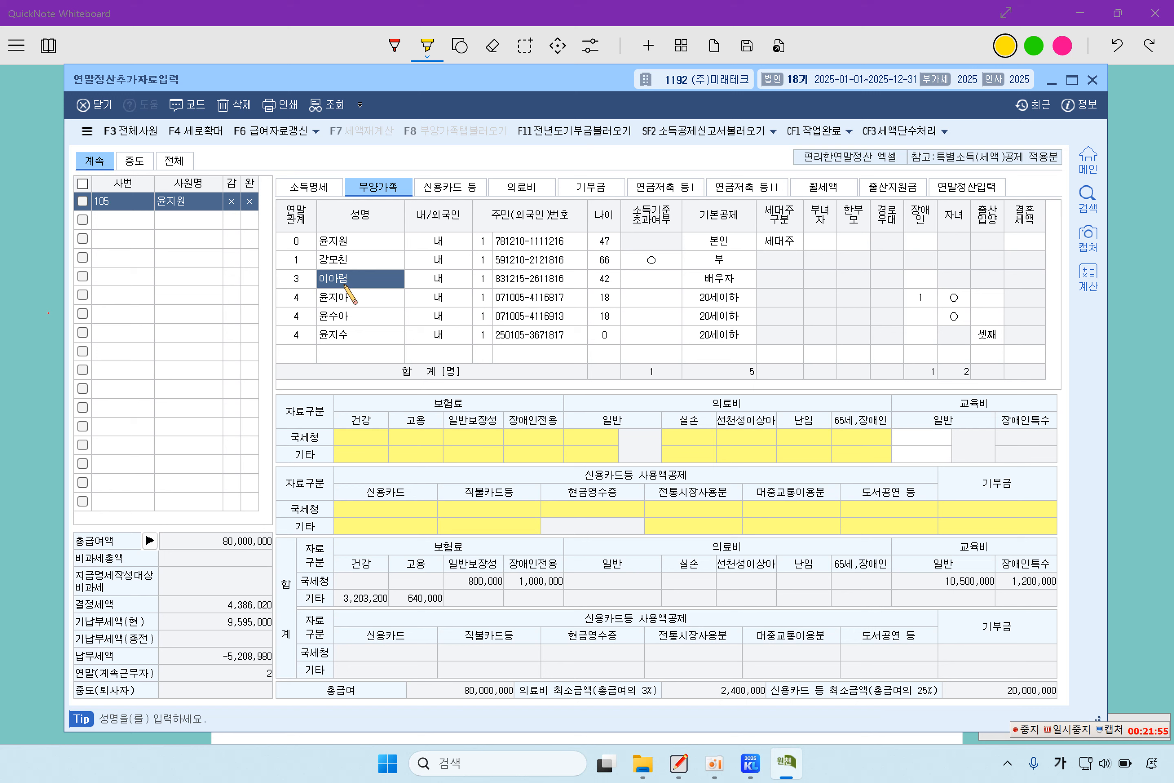
left_click(761, 435)
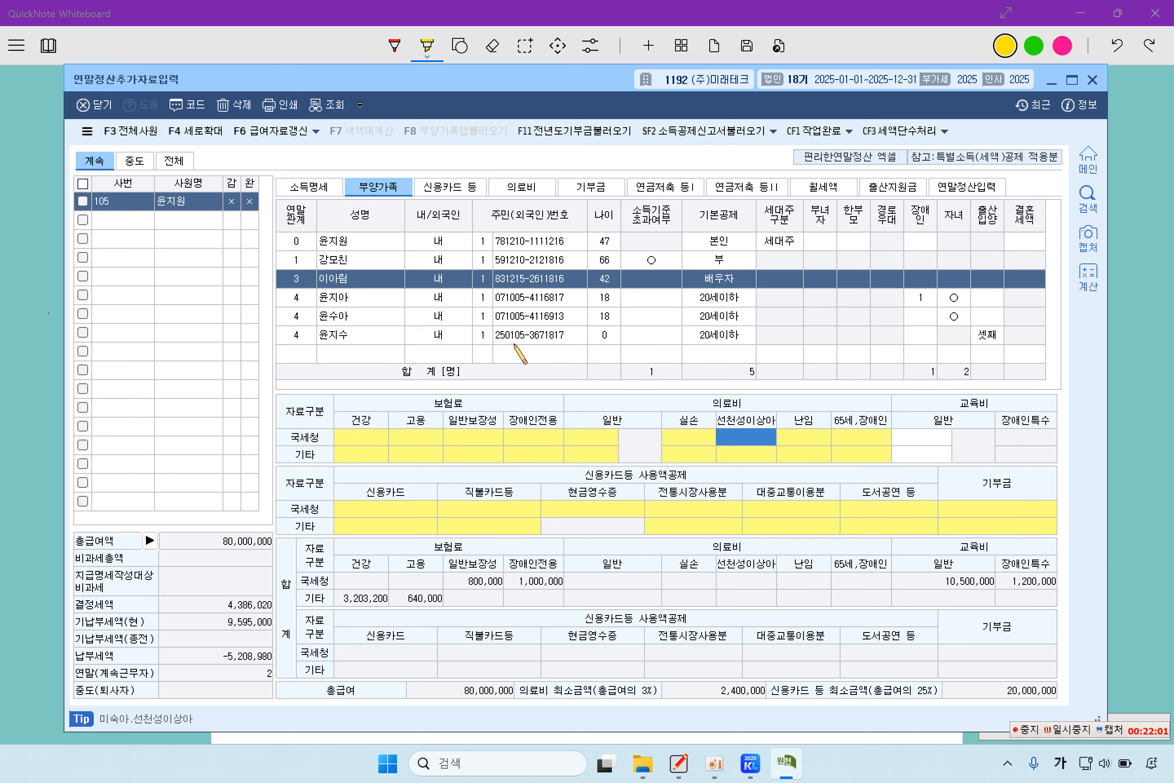
left_click(369, 299)
left_click(359, 281)
double_click(774, 441)
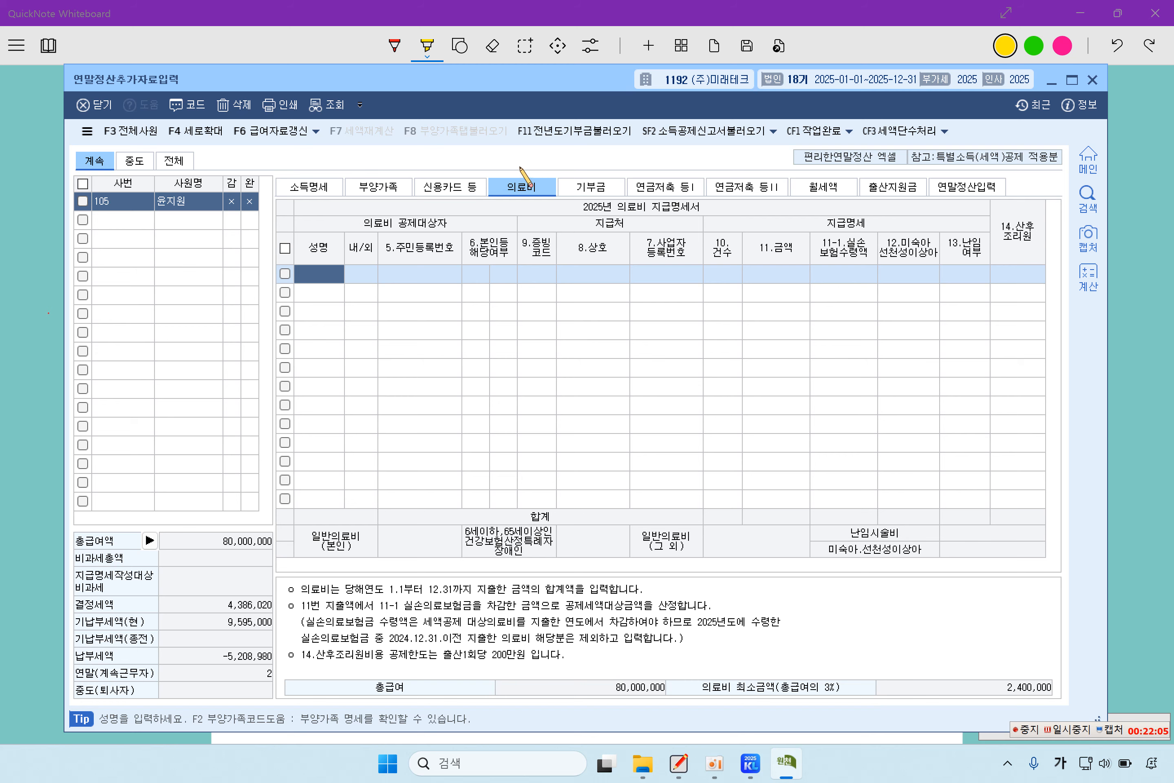
left_click(377, 187)
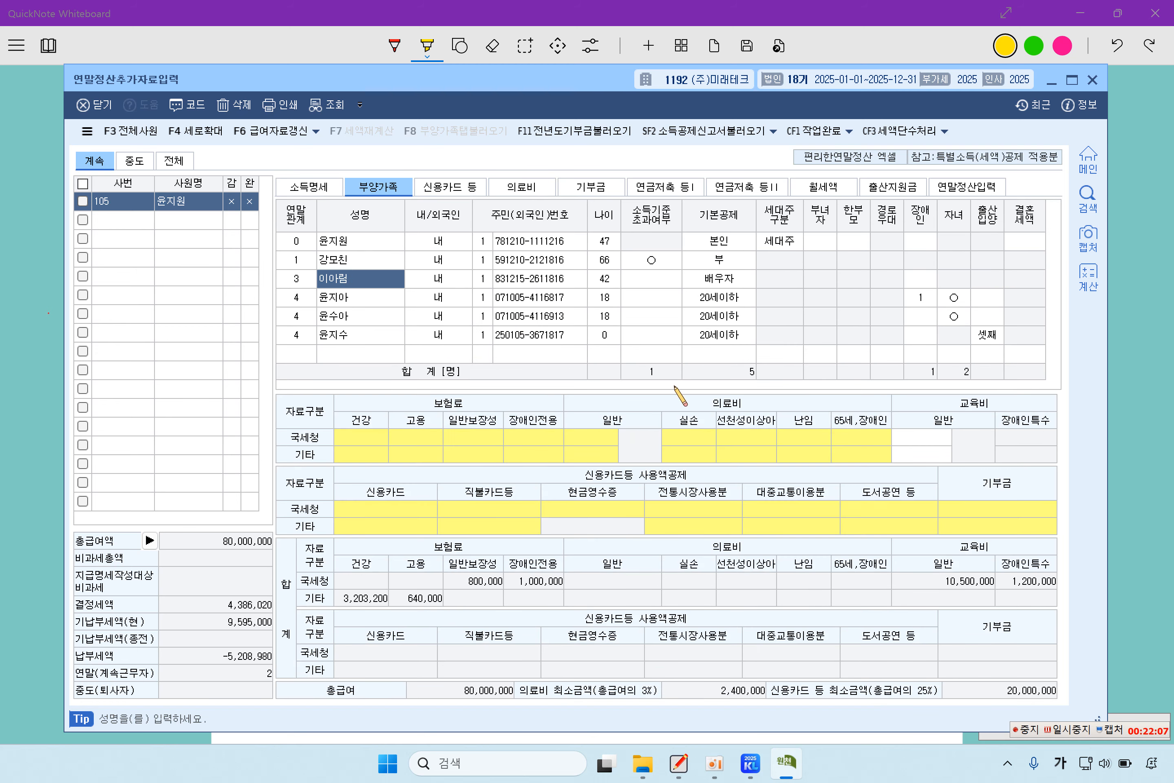
double_click(773, 436)
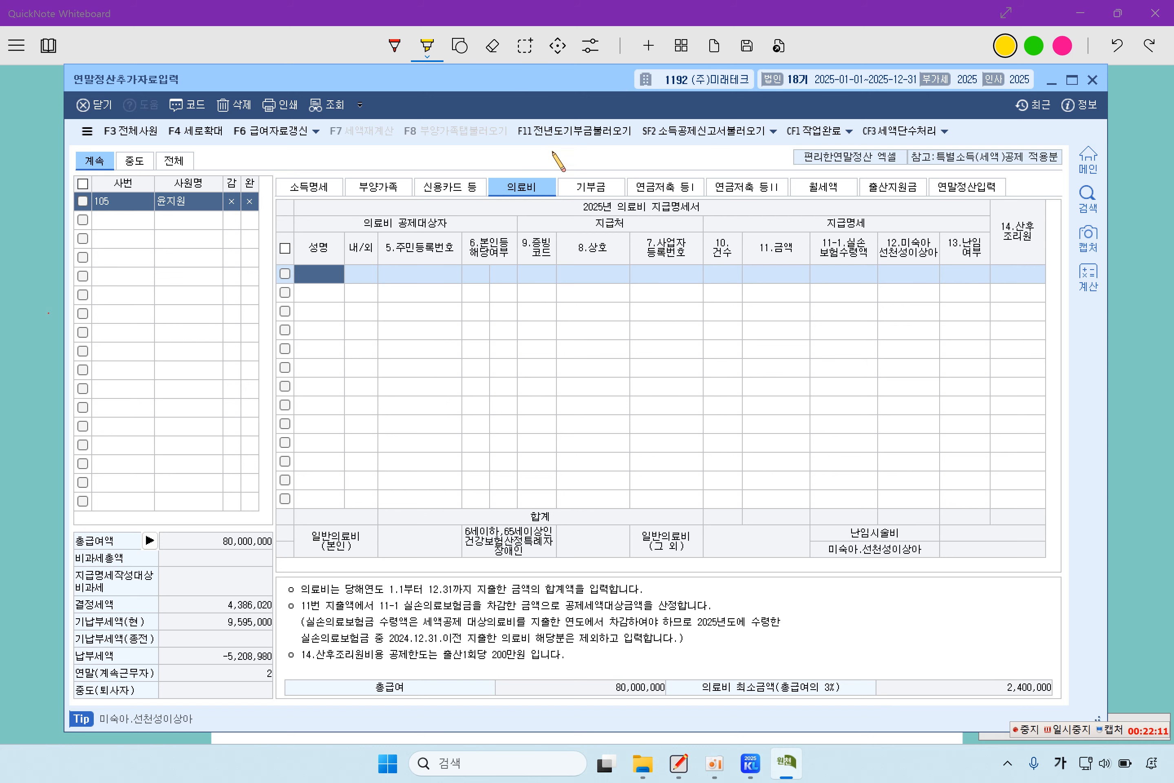
- Add the spouse's first medical expense: National Tax Service proof, 1,000,000 treatment cost
double_click(317, 277)
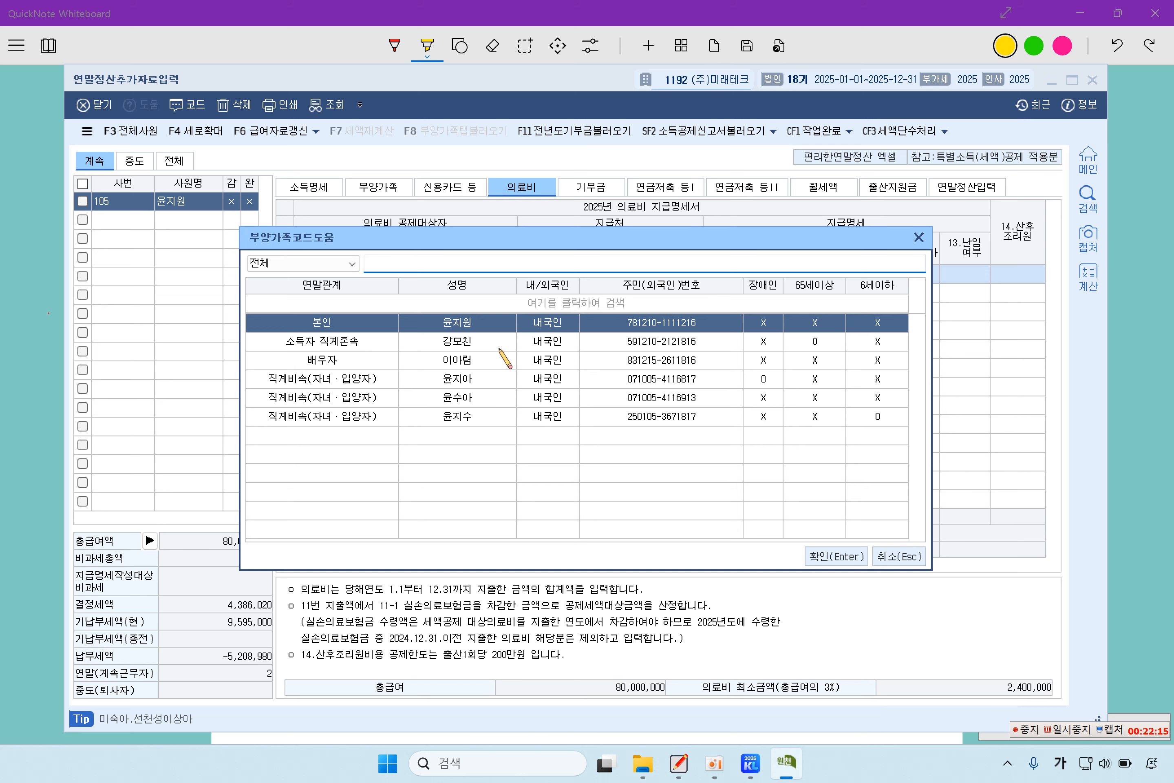
left_click(469, 361)
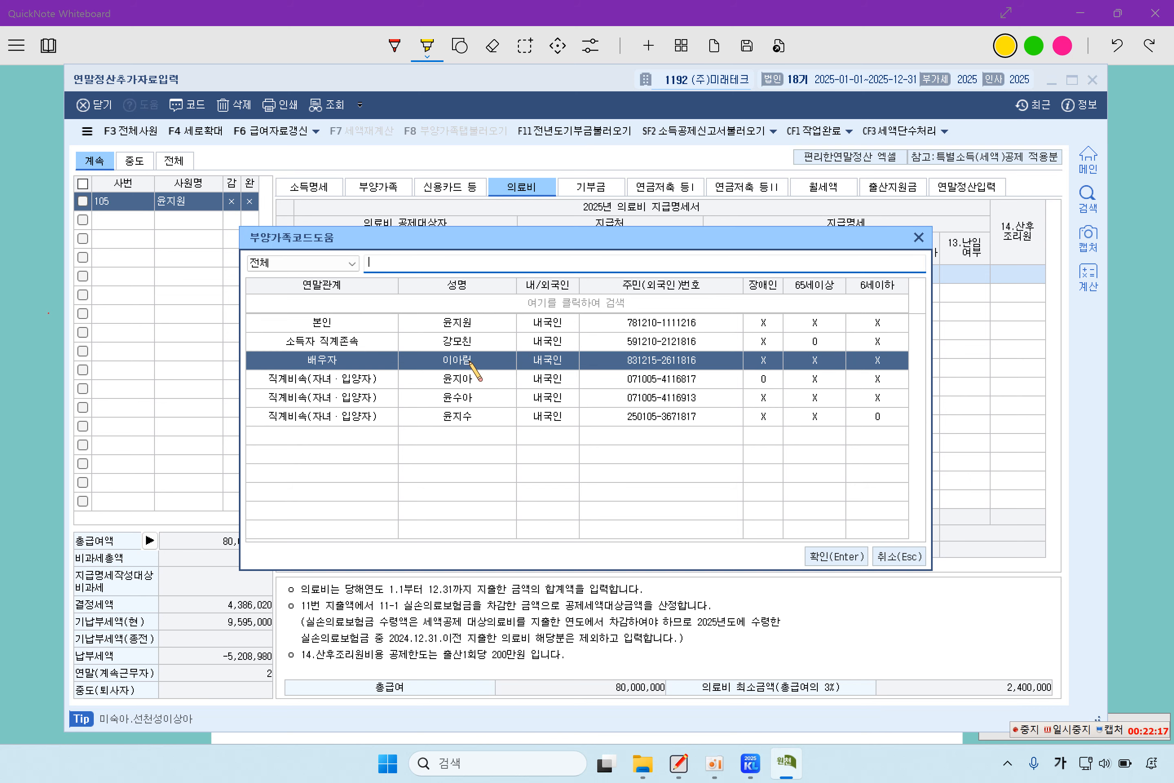
double_click(490, 364)
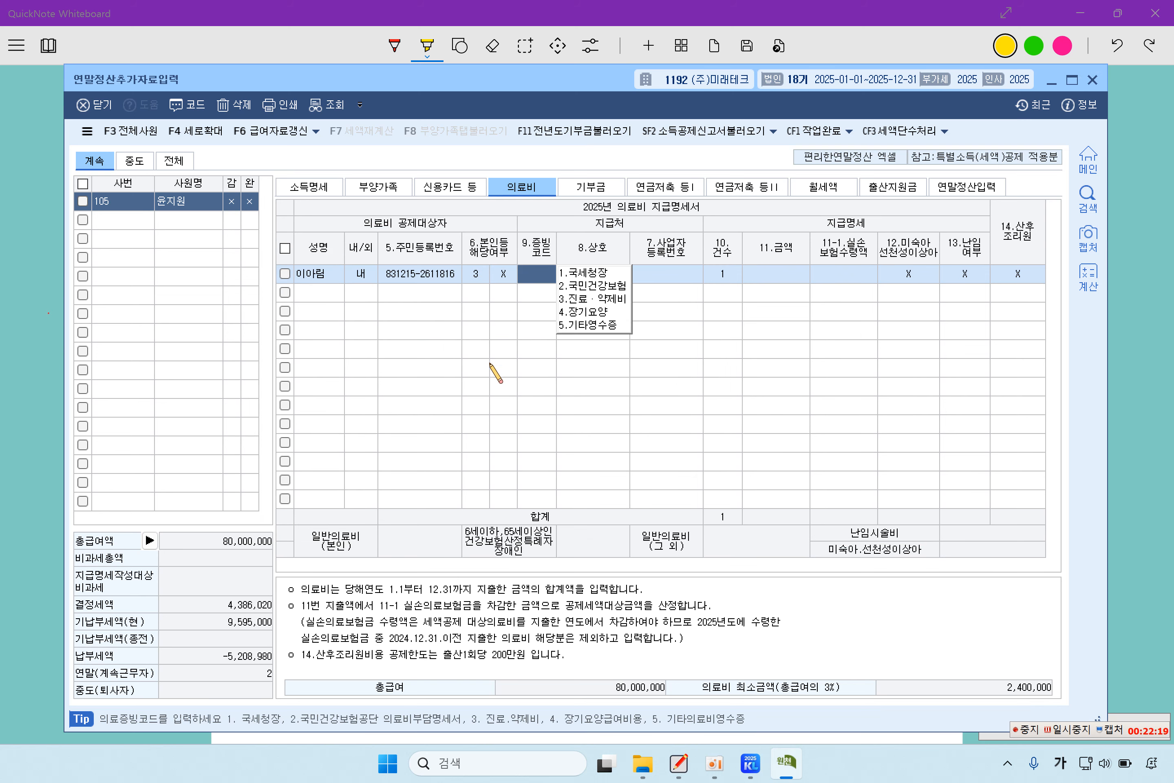
left_click(576, 272)
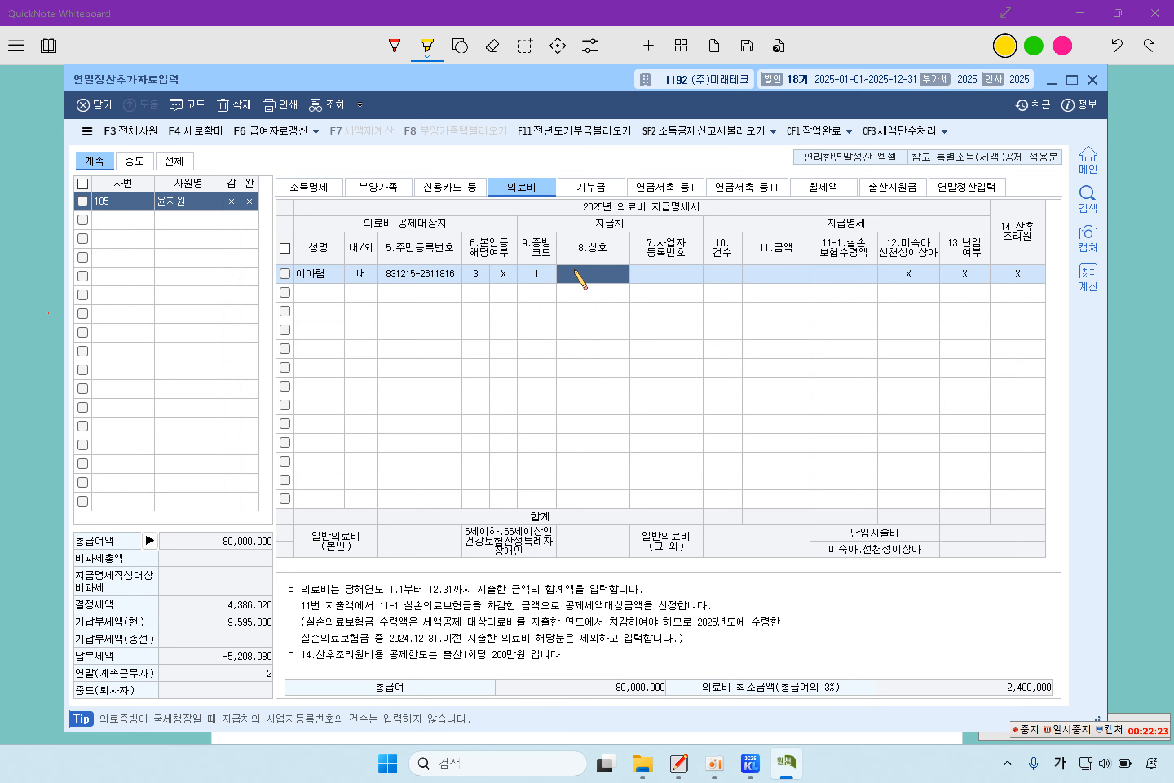
key("Return")
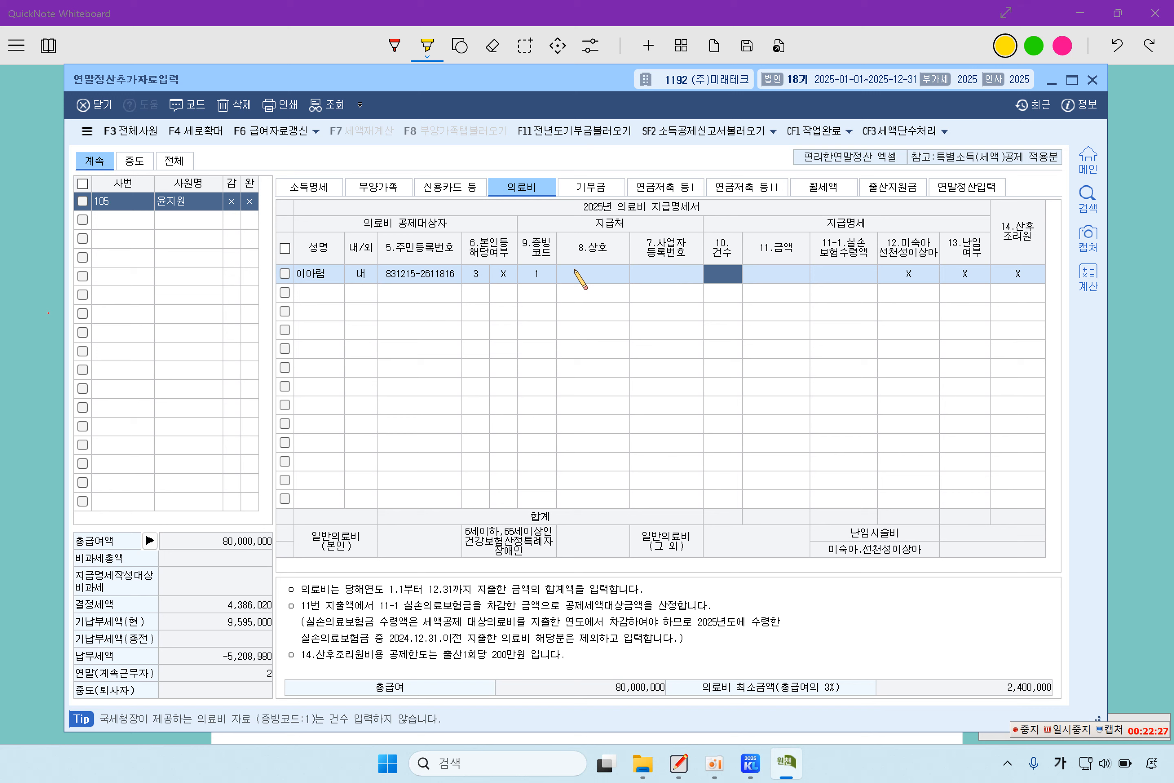
key("Return")
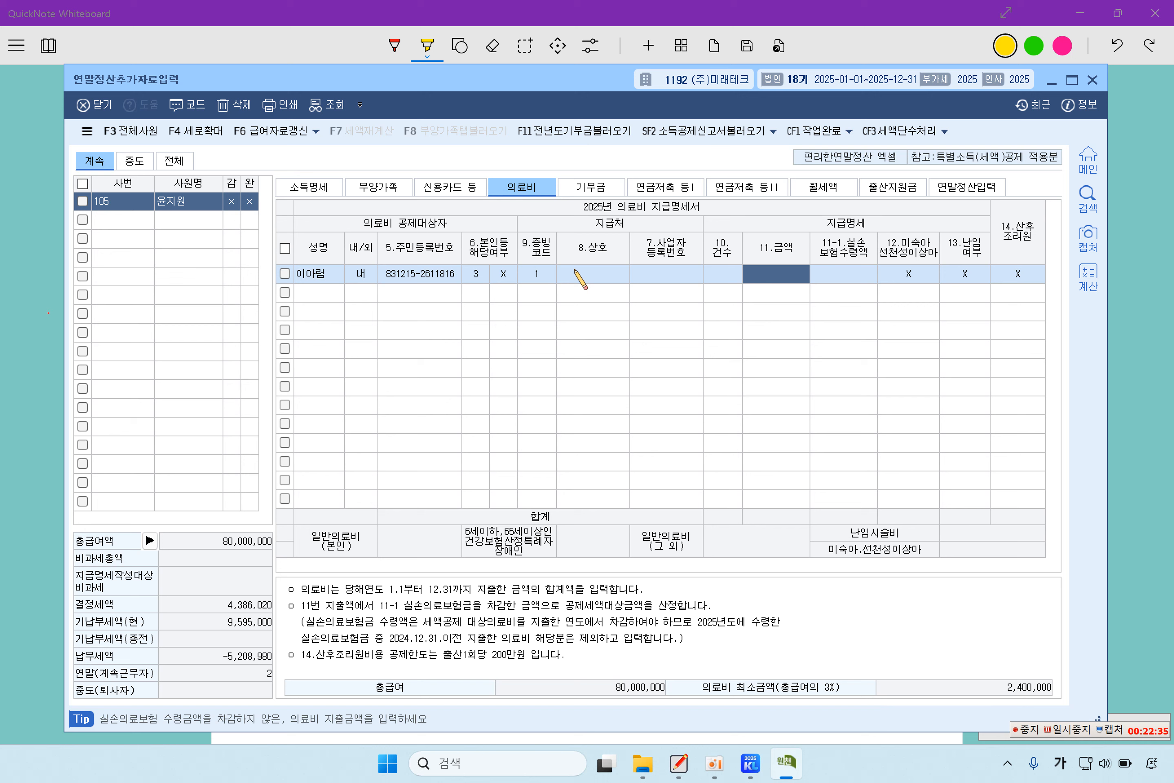
type("1,000,000")
key("Return")
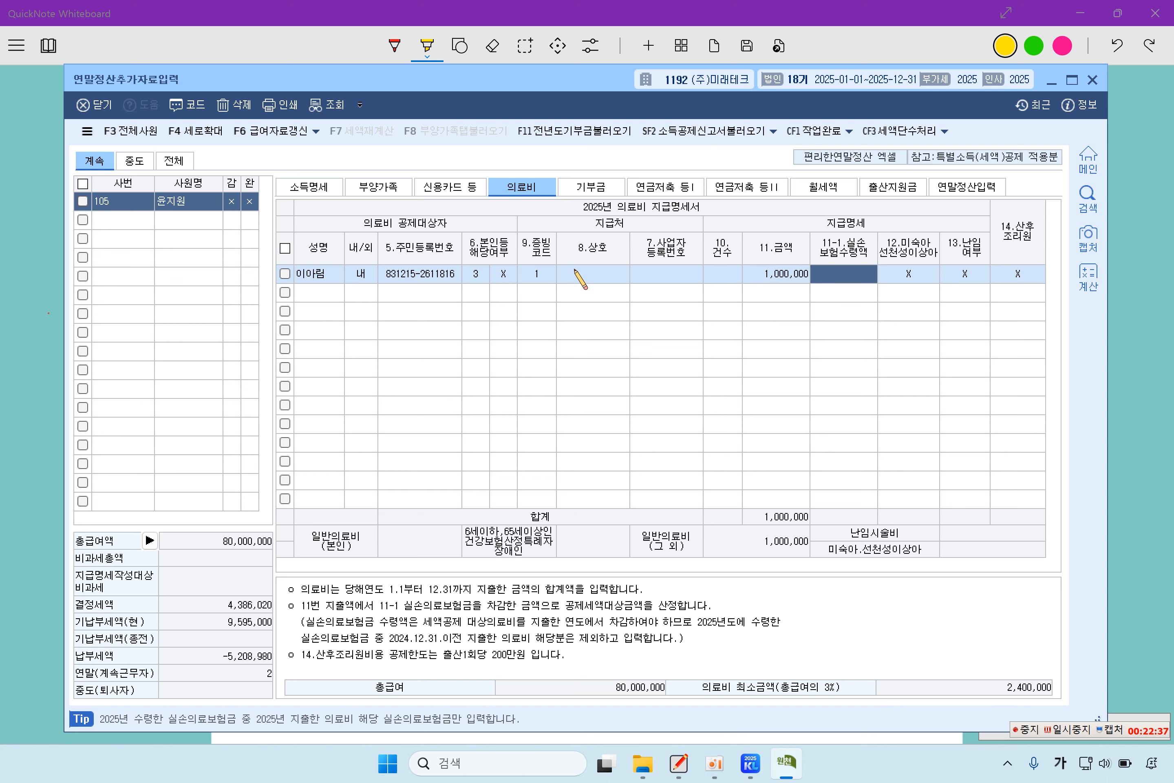
key("Return")
key("Return")
key("Return")
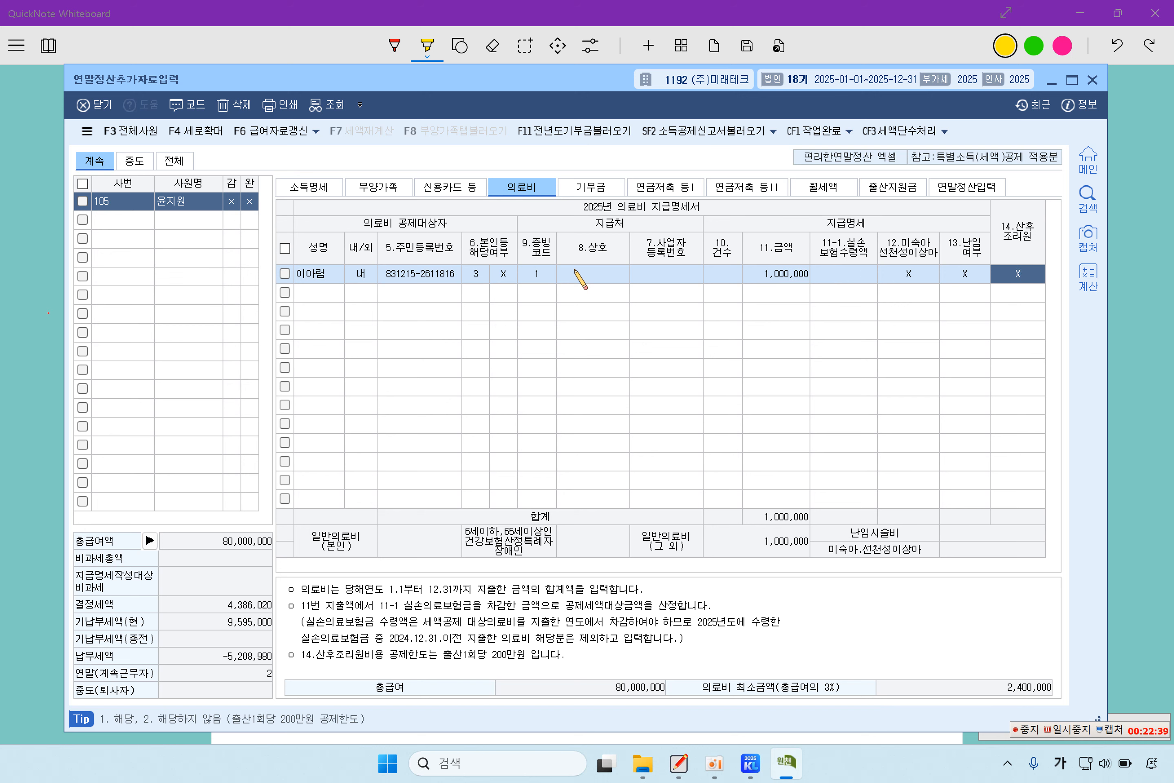
key("Return")
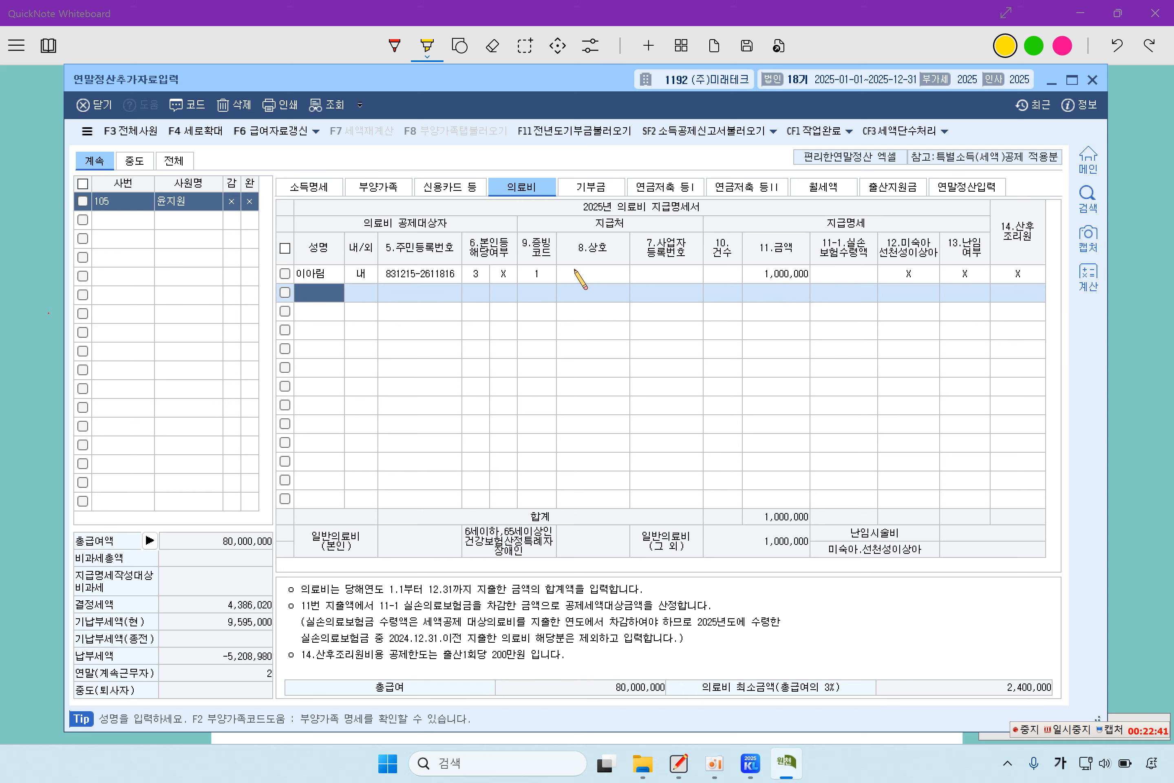
- Add a second spouse row of 2,500,000 with proof code 1, flagged as postpartum care
type("이")
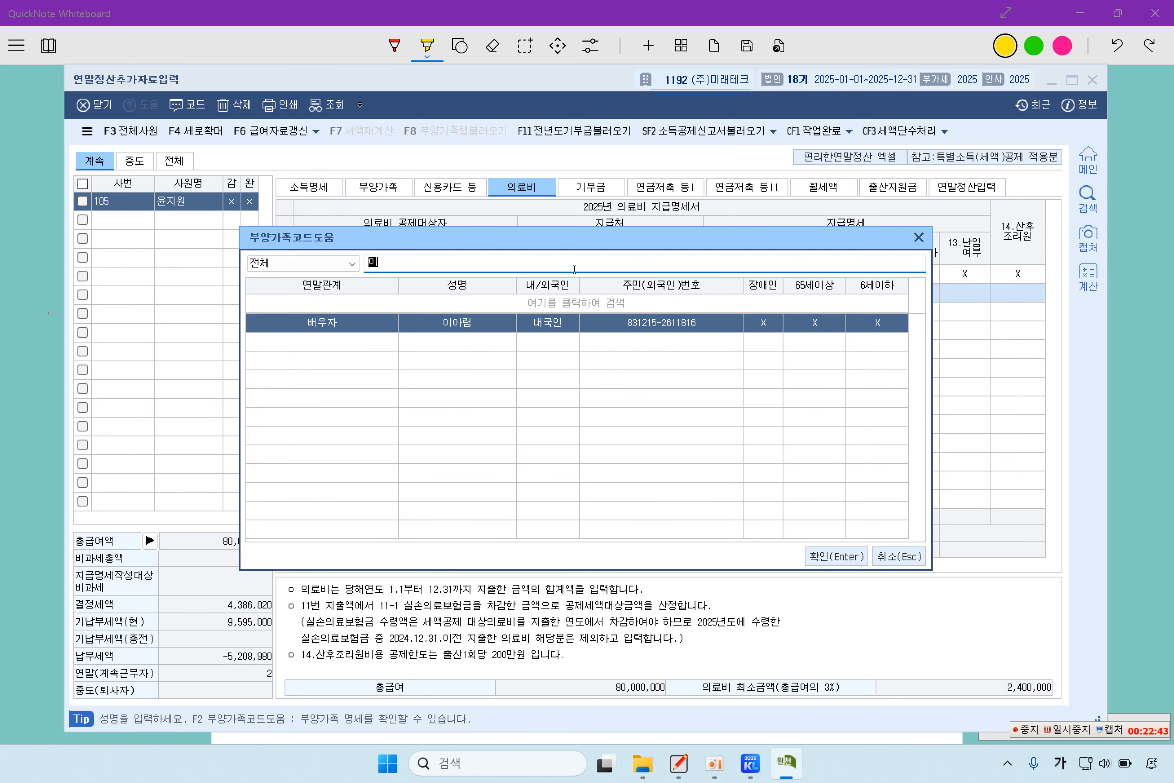
key("Return")
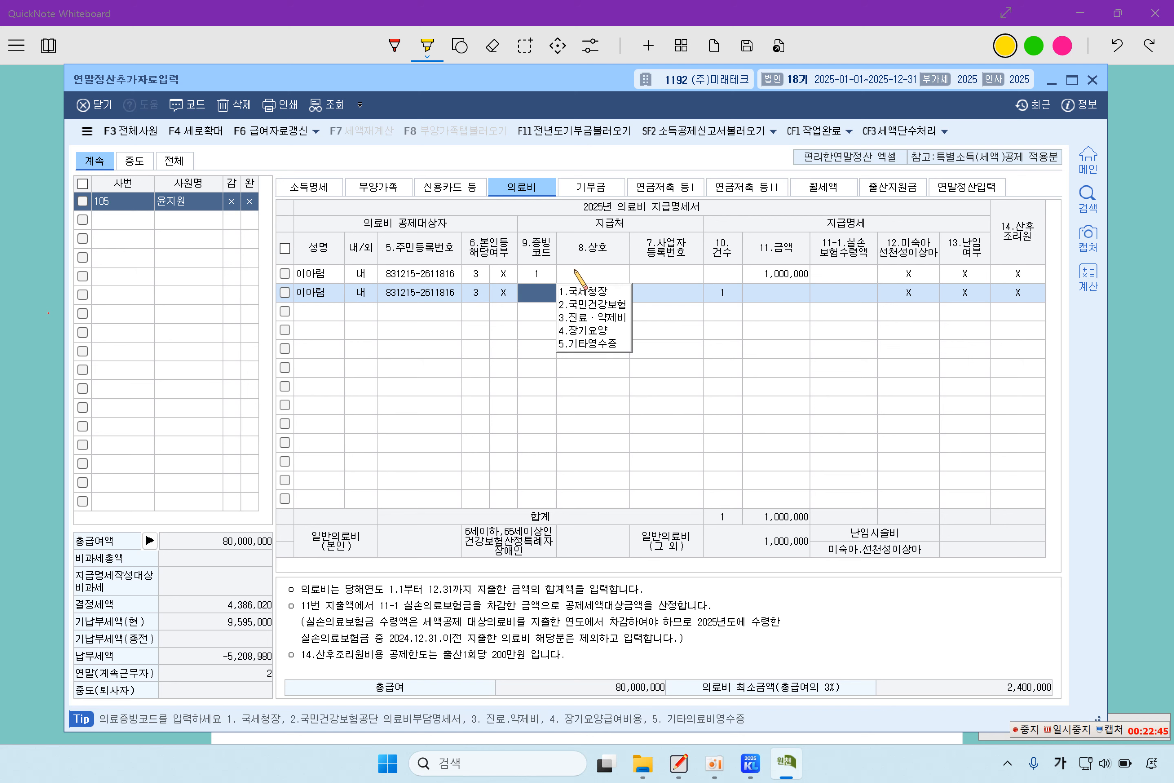
type("1")
key("Return")
key("Return")
key("Return")
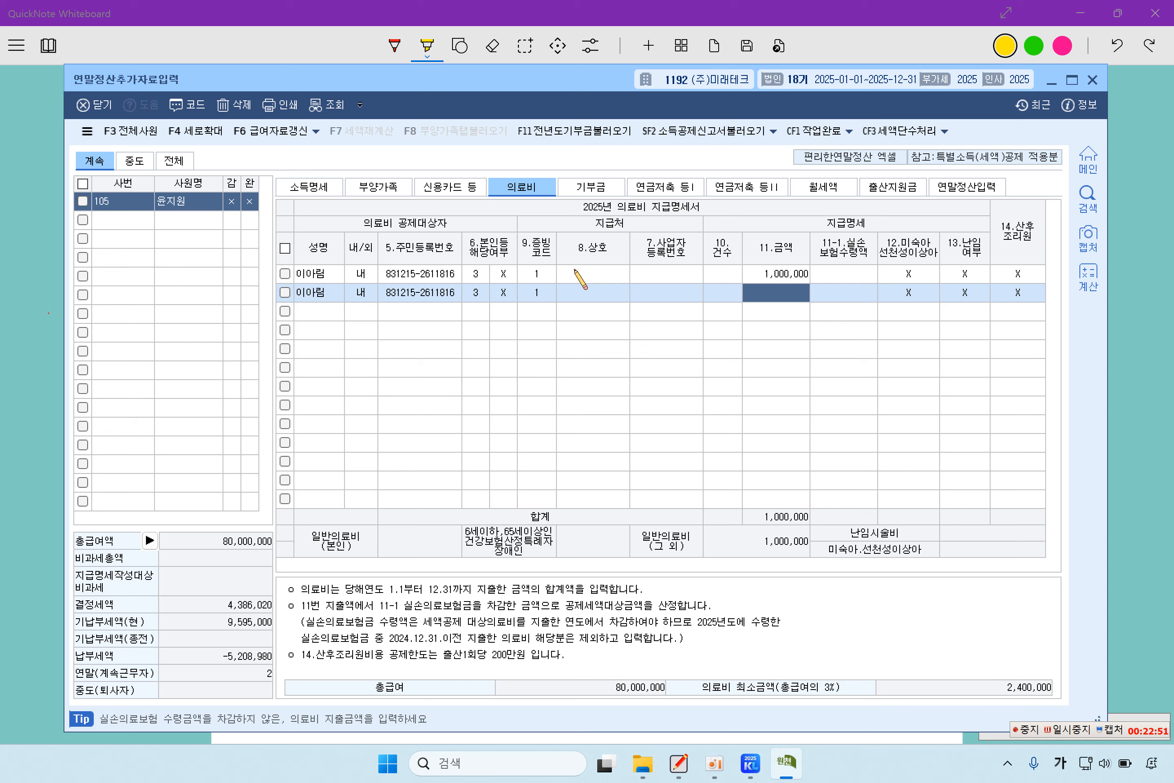
type("25")
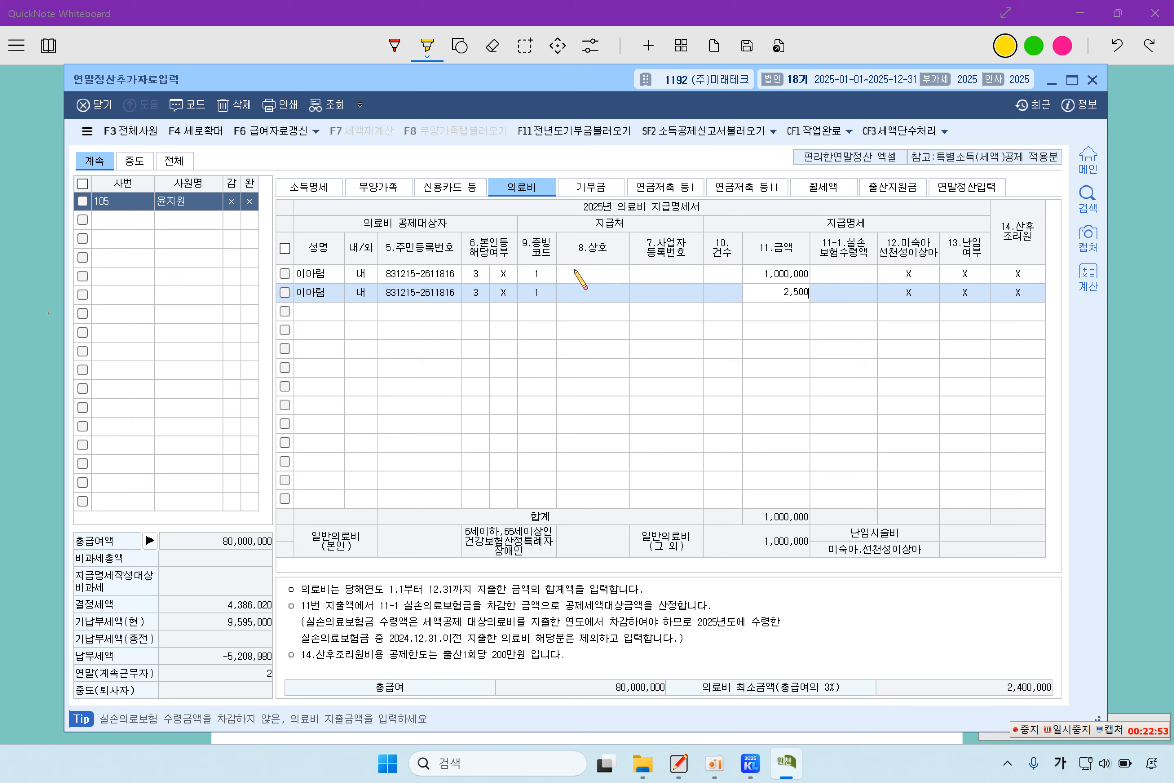
key("Return")
key("Return")
key("Return")
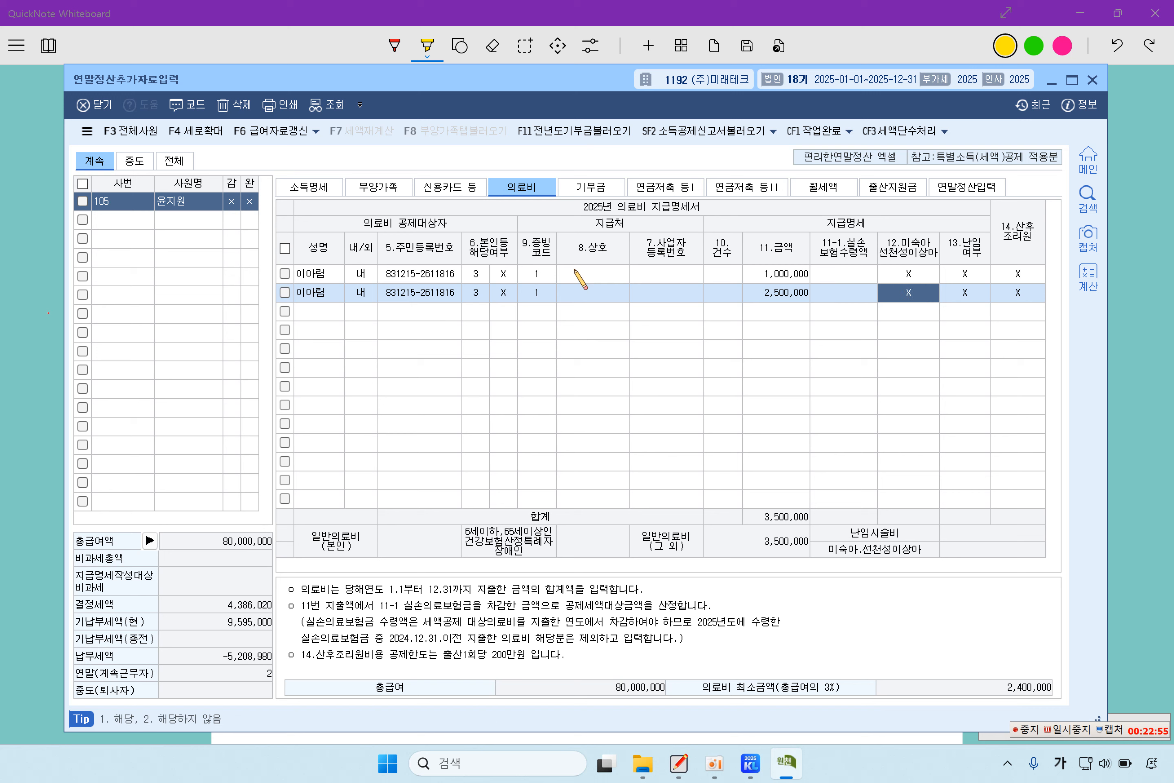
key("Return")
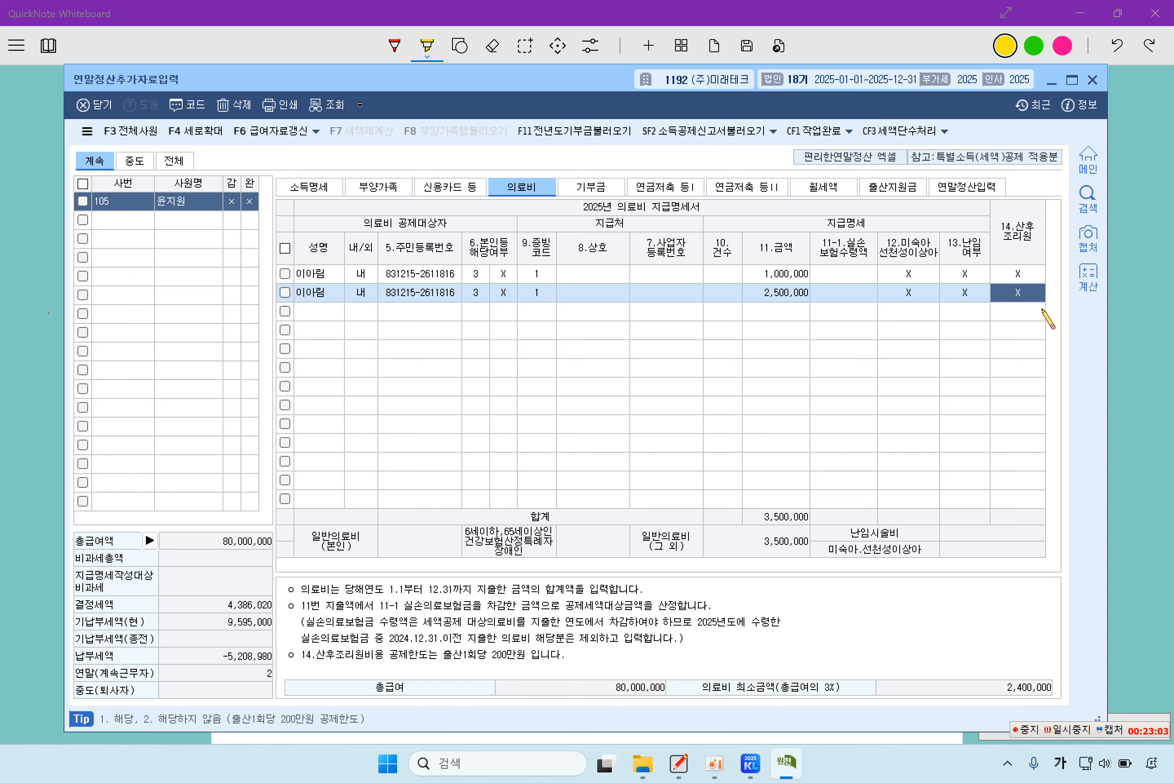
type("1")
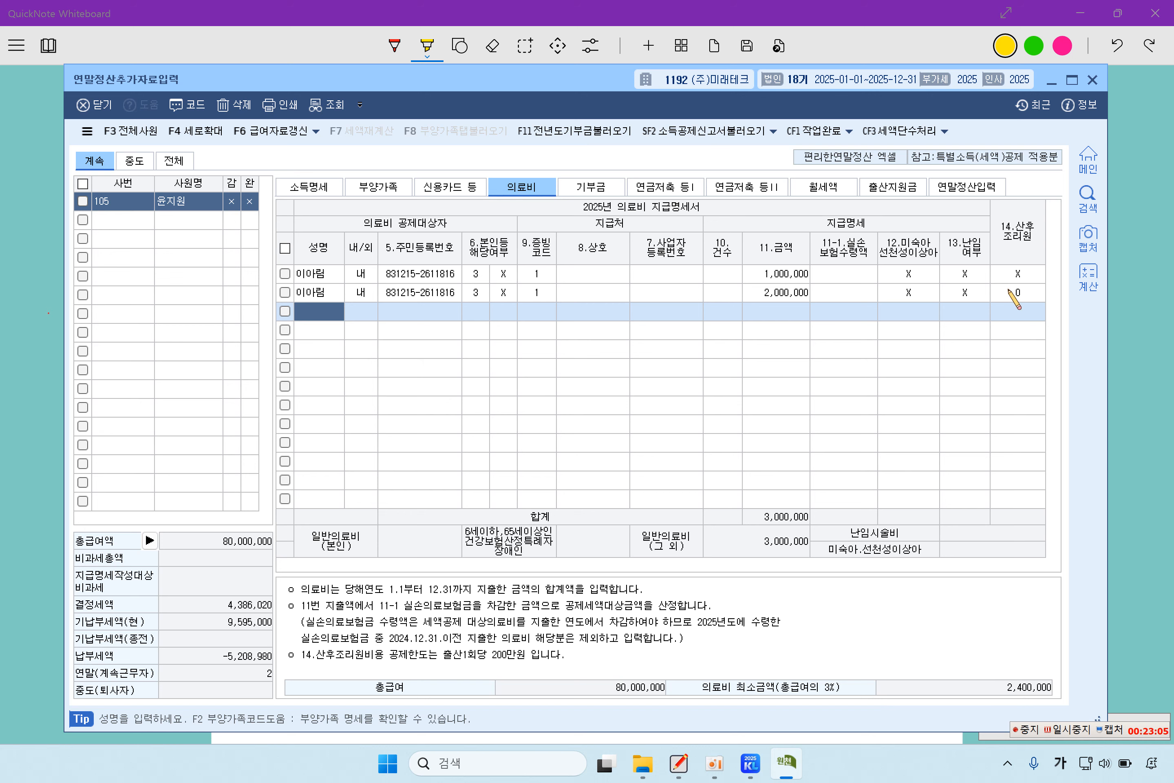
left_click(1010, 292)
key("Return")
- Reduce the postpartum care amount to the 2,000,000 cap
left_click(767, 298)
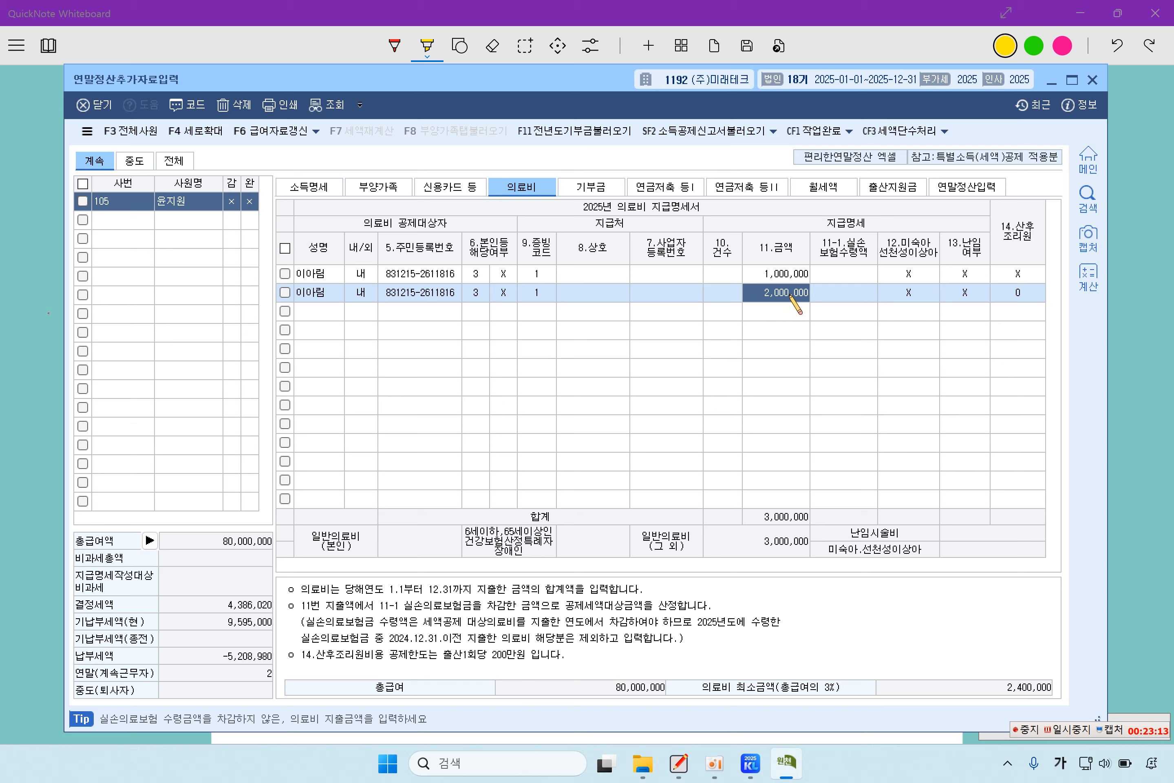
type("2")
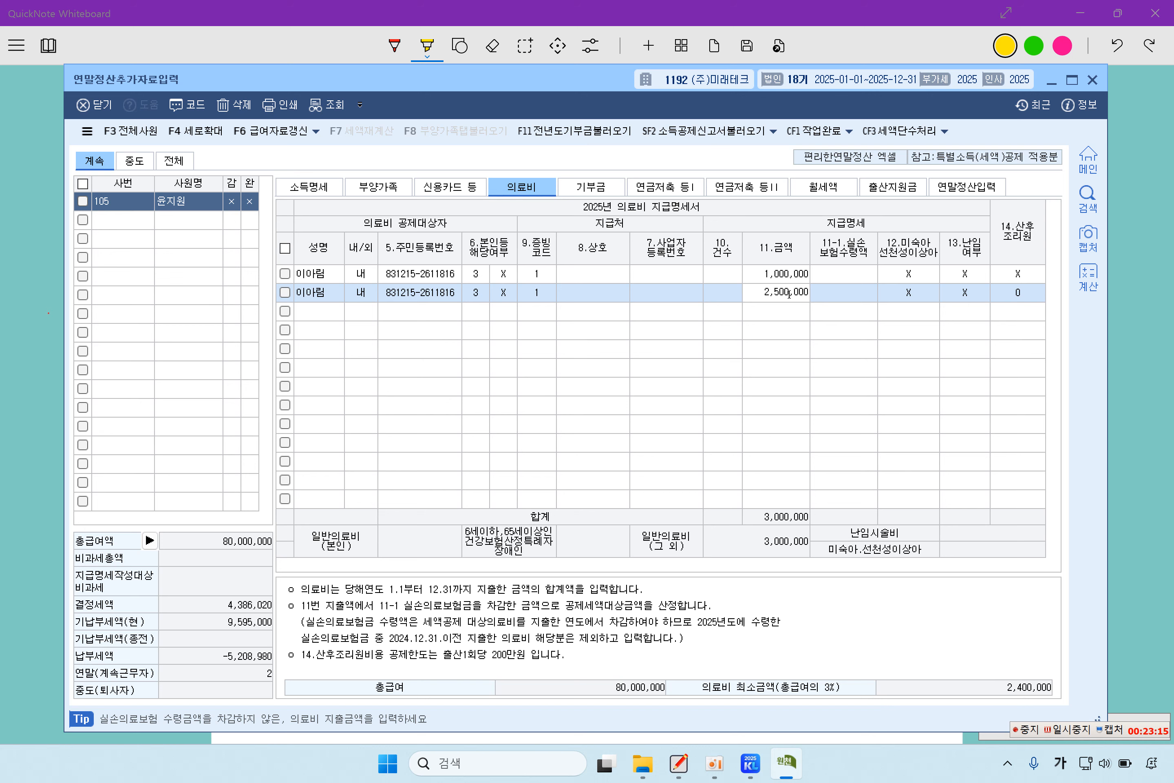
key("Return")
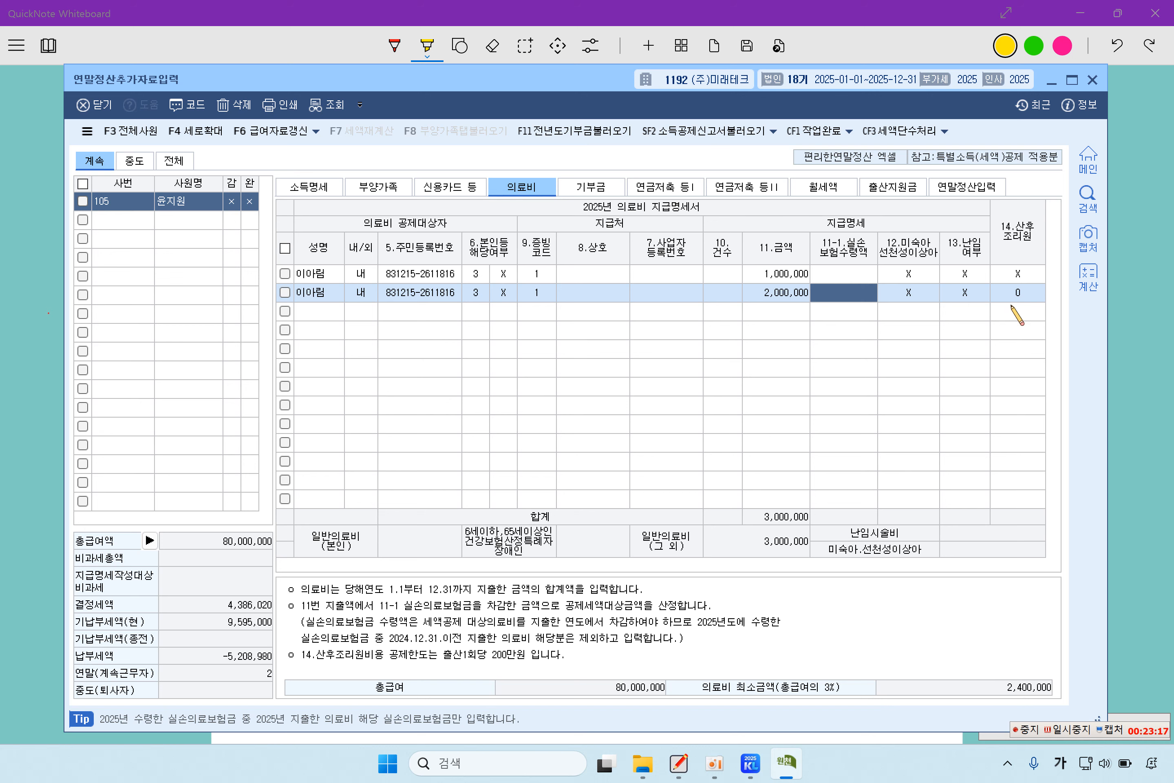
left_click(763, 298)
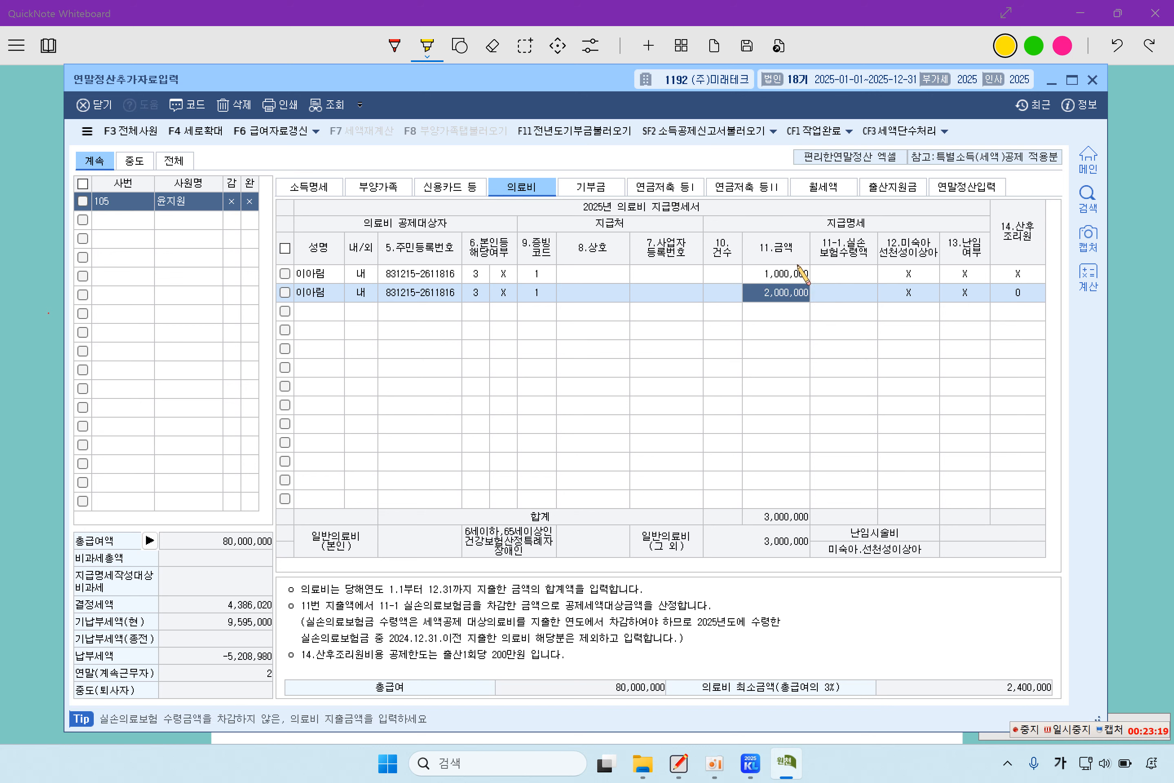
left_click(319, 312)
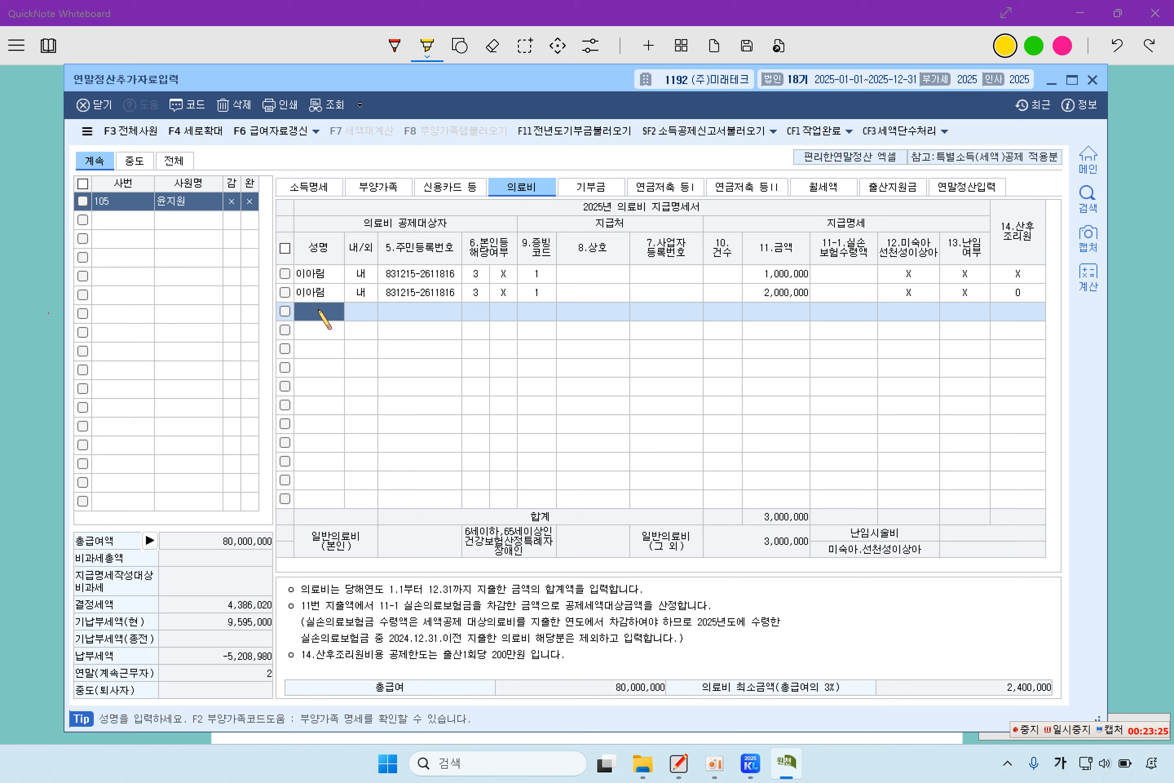
- Put the other 18-year-old child into the third medical-expense row, then view the worksheet
key("F2")
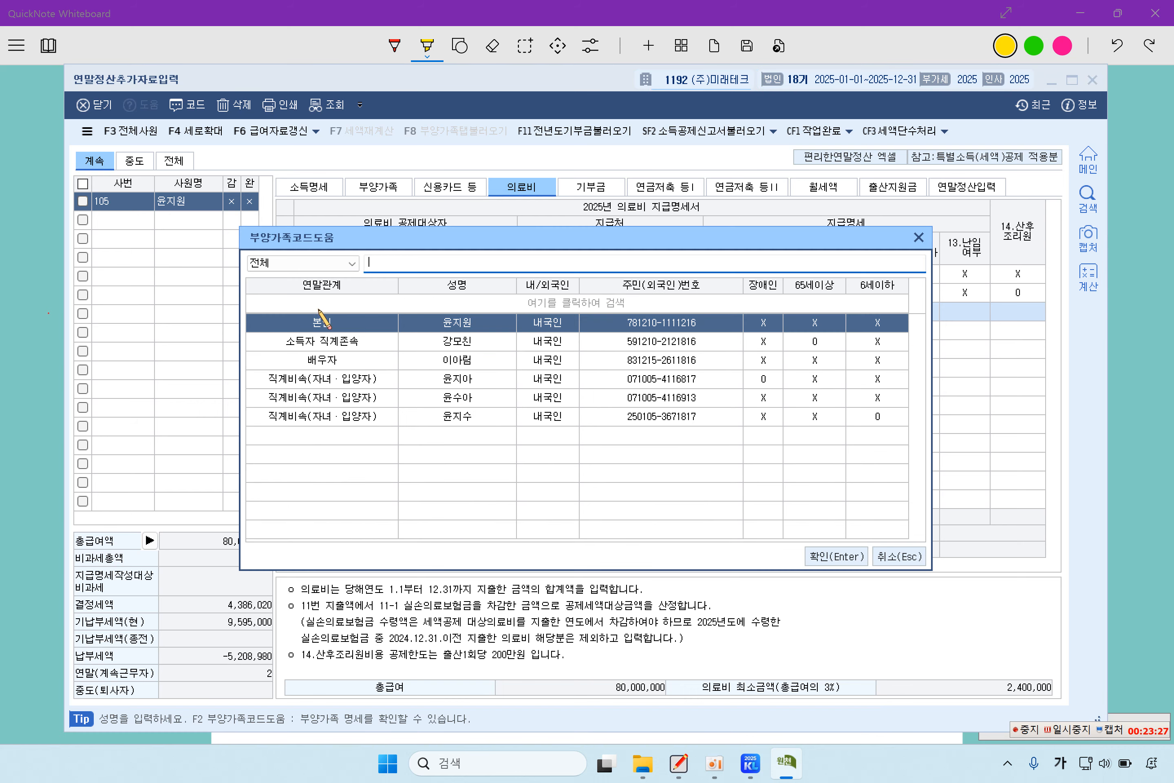
left_click(465, 399)
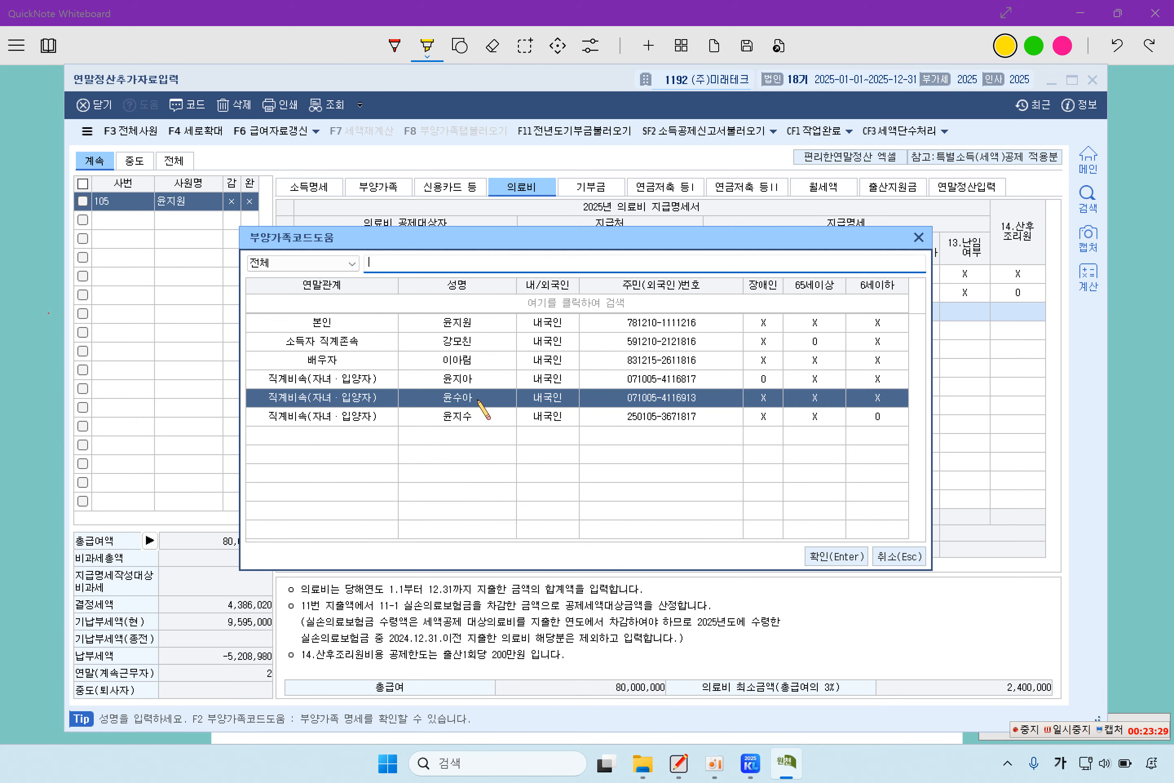
key("Return")
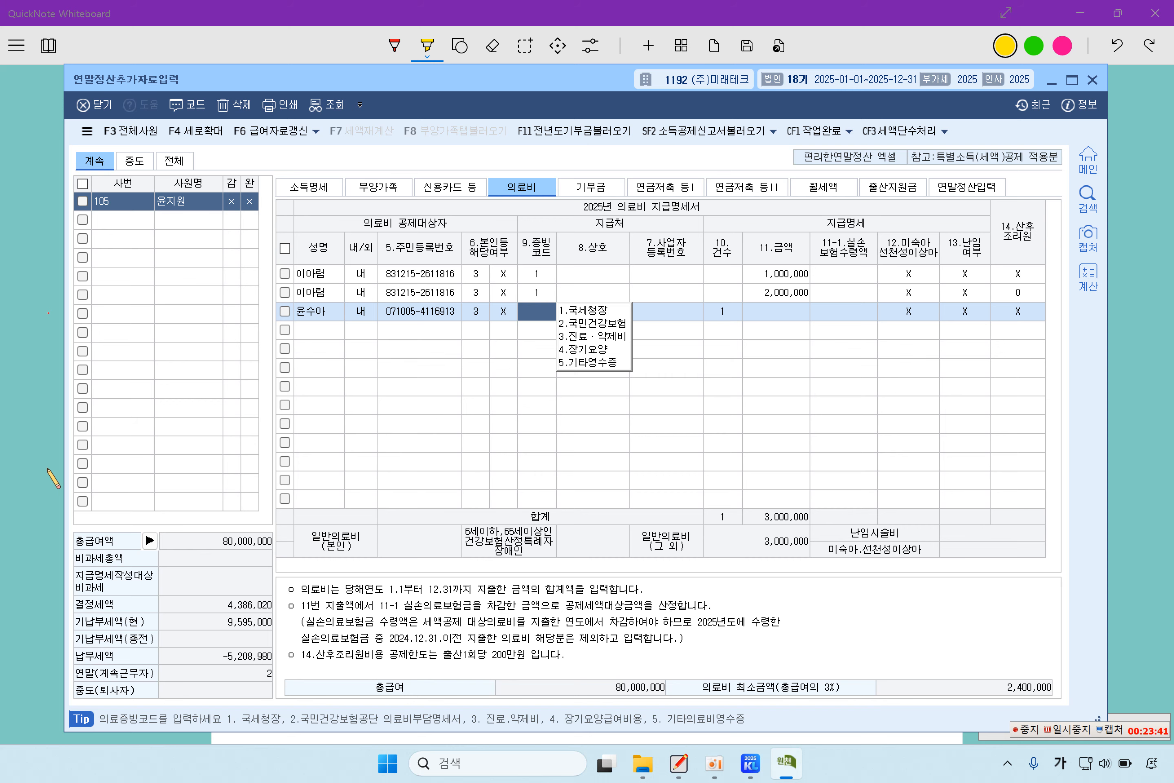
left_click(34, 465)
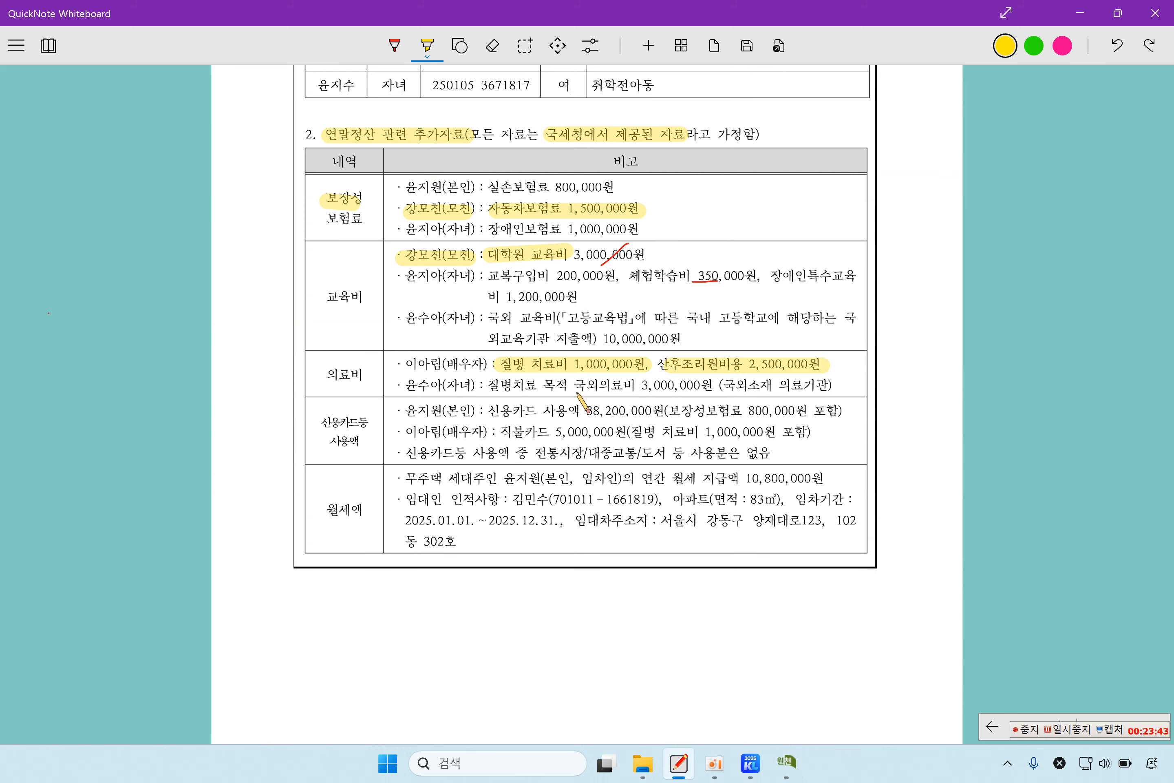
- Strike the overseas medical expense, underline the 800,000원 card insurance and tick the 실손보험료 line in red
left_click_drag(573, 385, 637, 385)
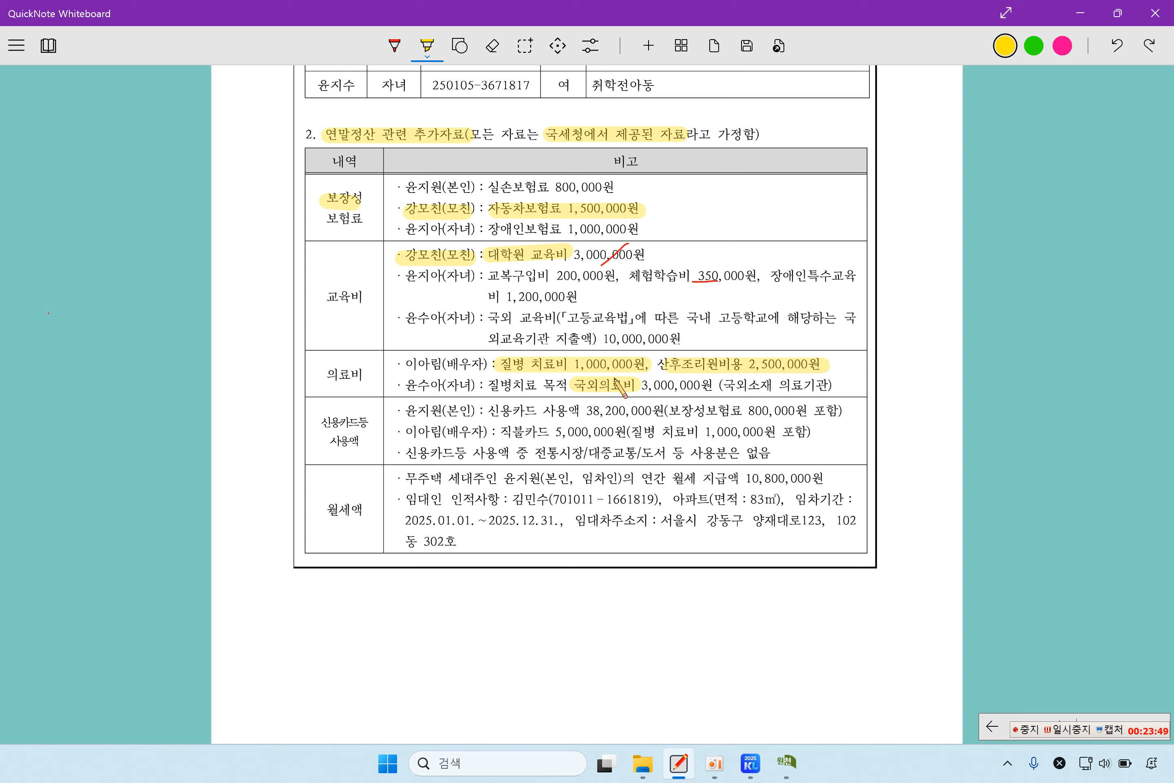
left_click(395, 45)
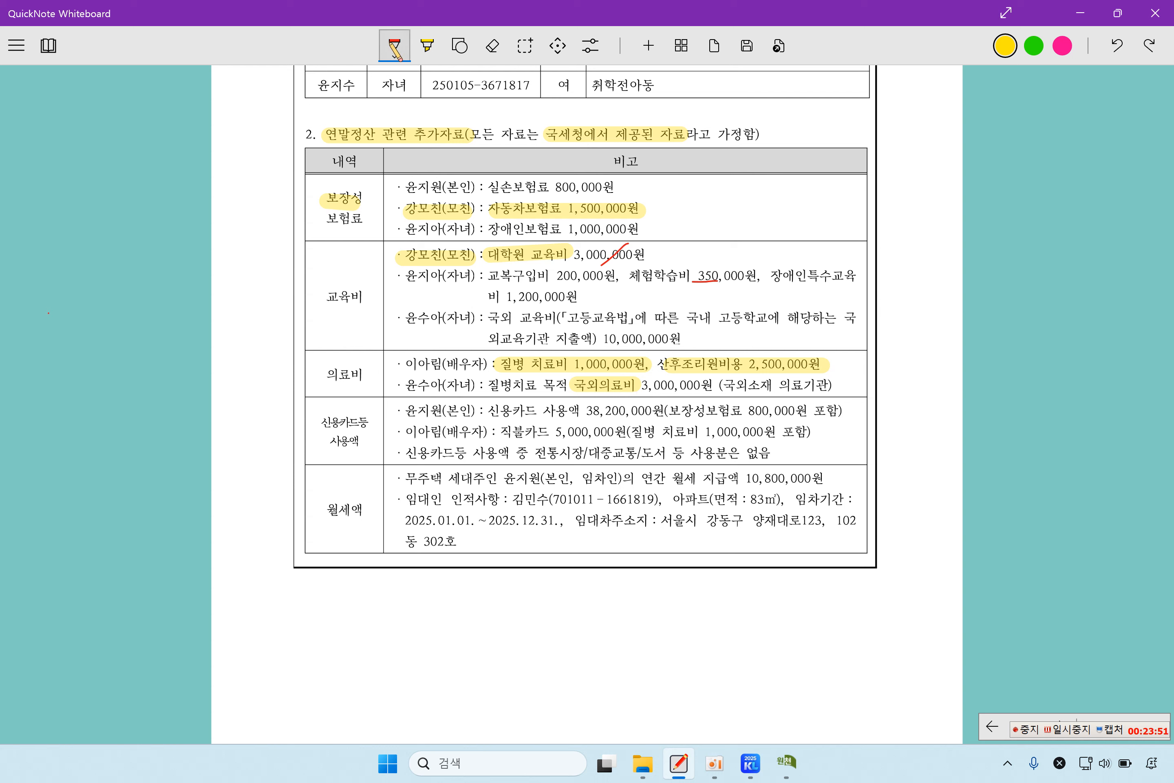
left_click_drag(691, 376, 662, 403)
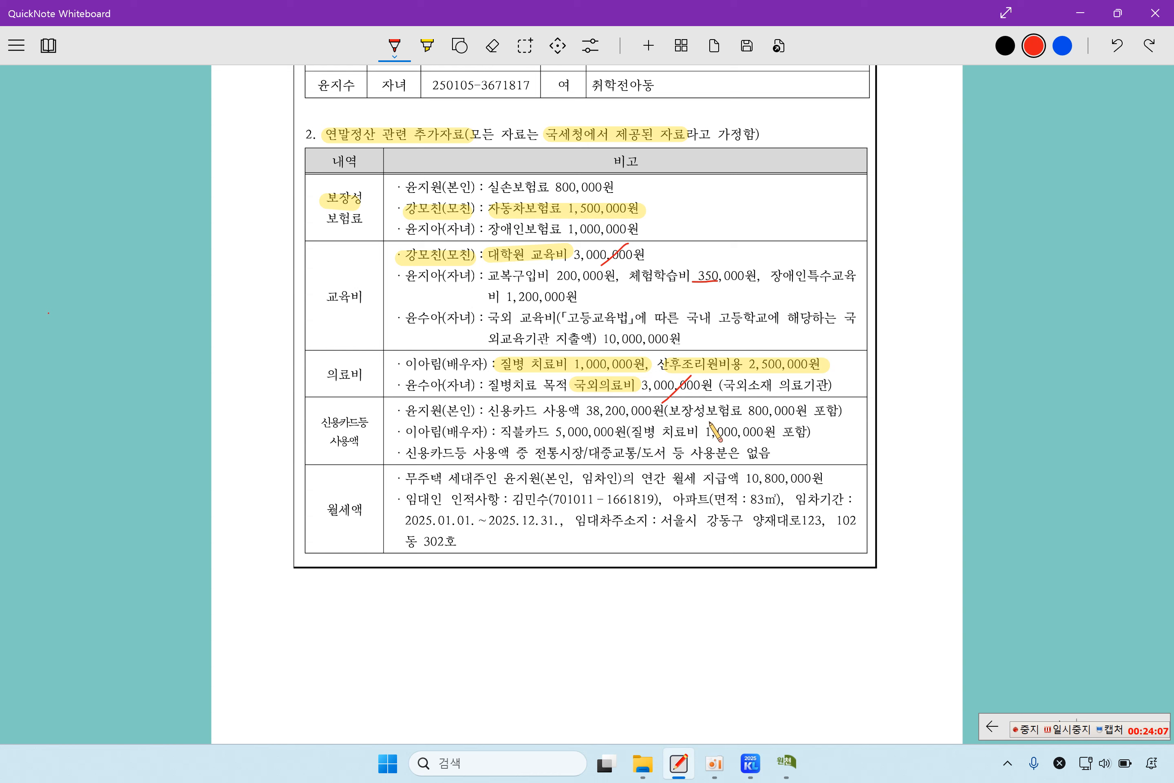
left_click_drag(710, 422, 782, 418)
left_click_drag(620, 181, 636, 158)
left_click(786, 762)
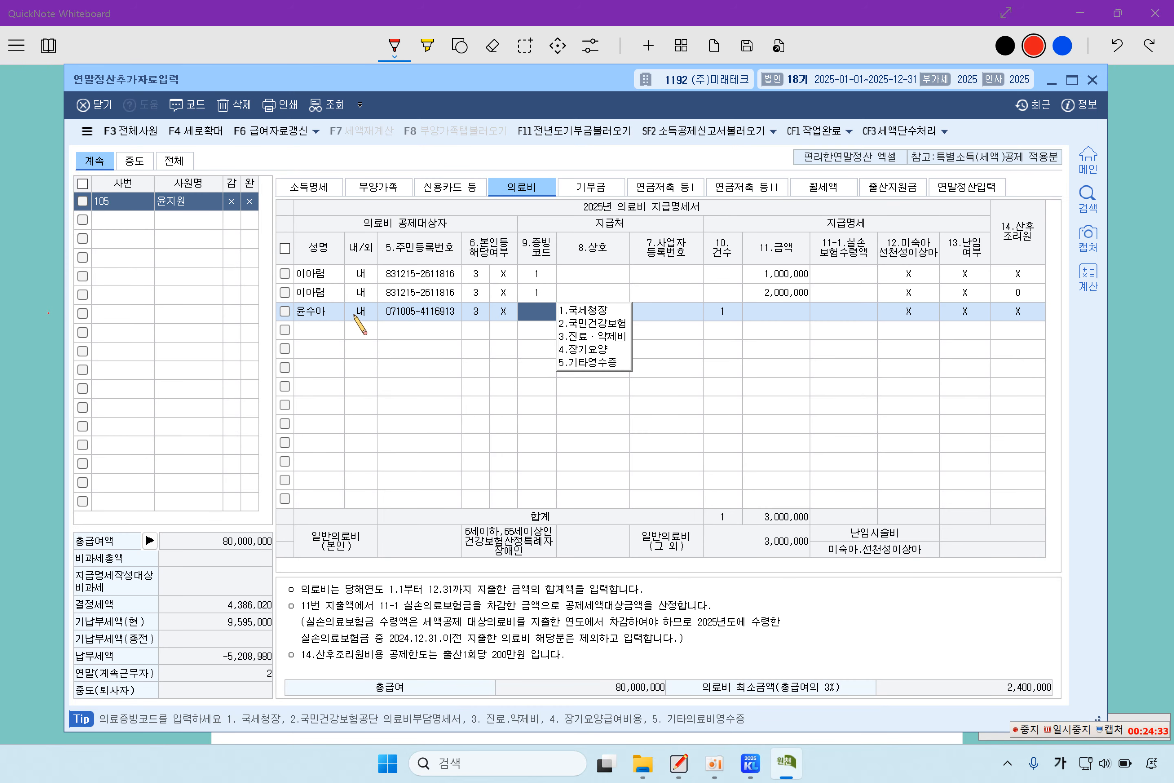
- Delete the child's overseas medical expense row with F5, leaving the spouse's two entries
left_click(331, 317)
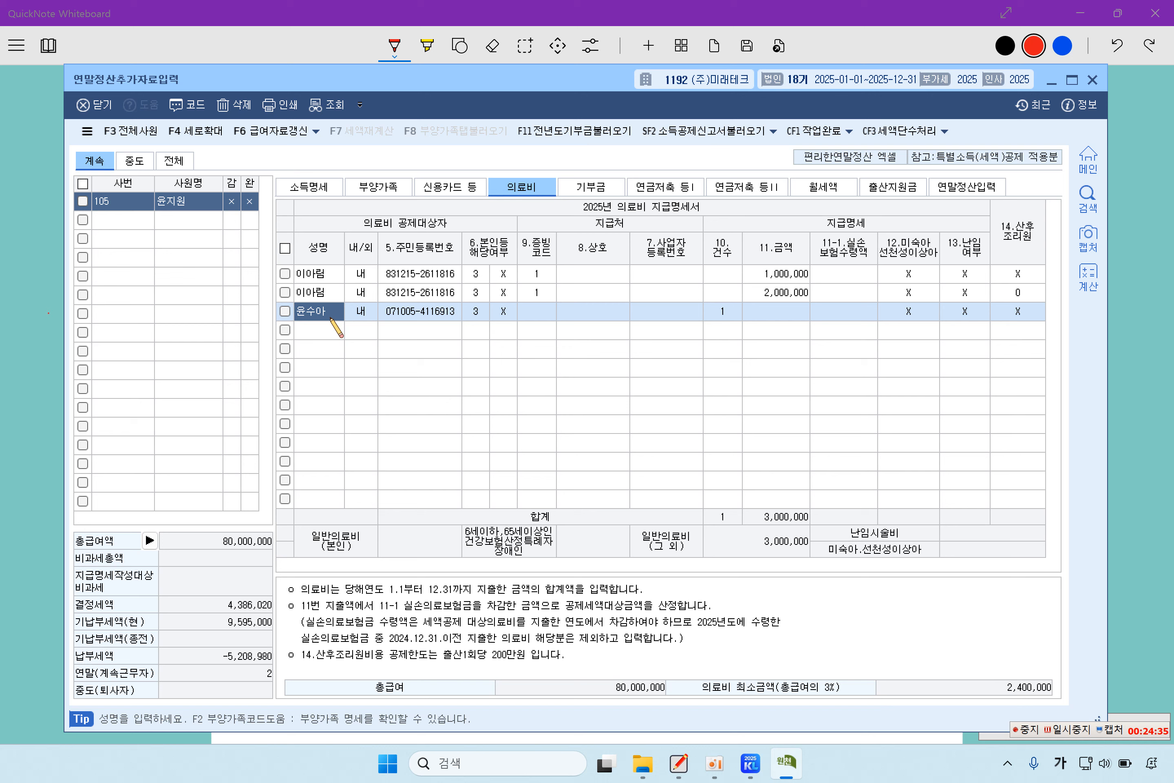
key("F5")
left_click(558, 437)
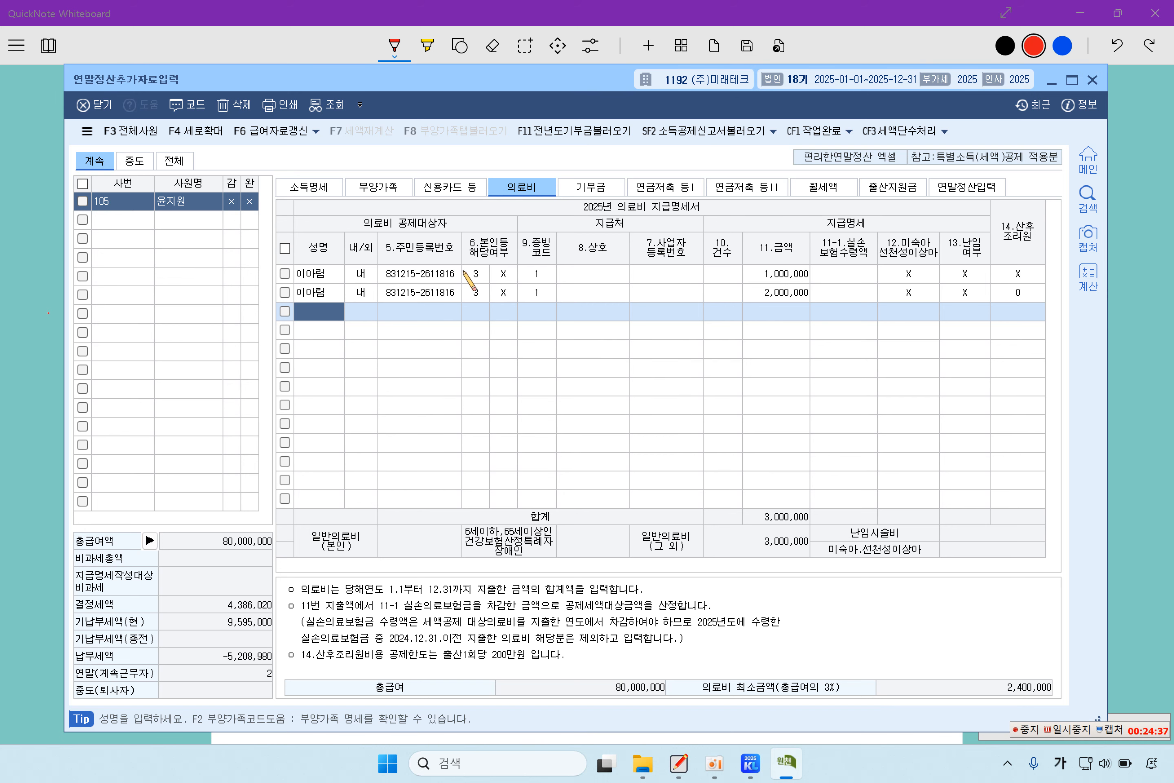
left_click(317, 297)
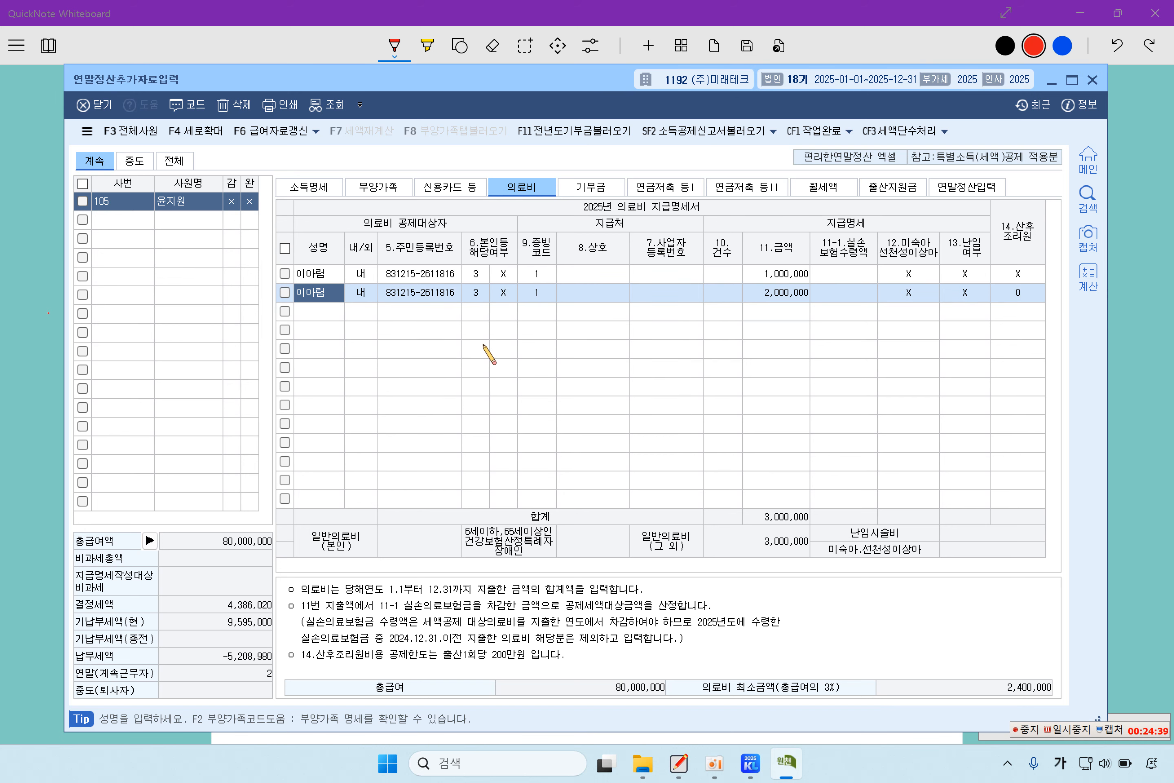
left_click(330, 317)
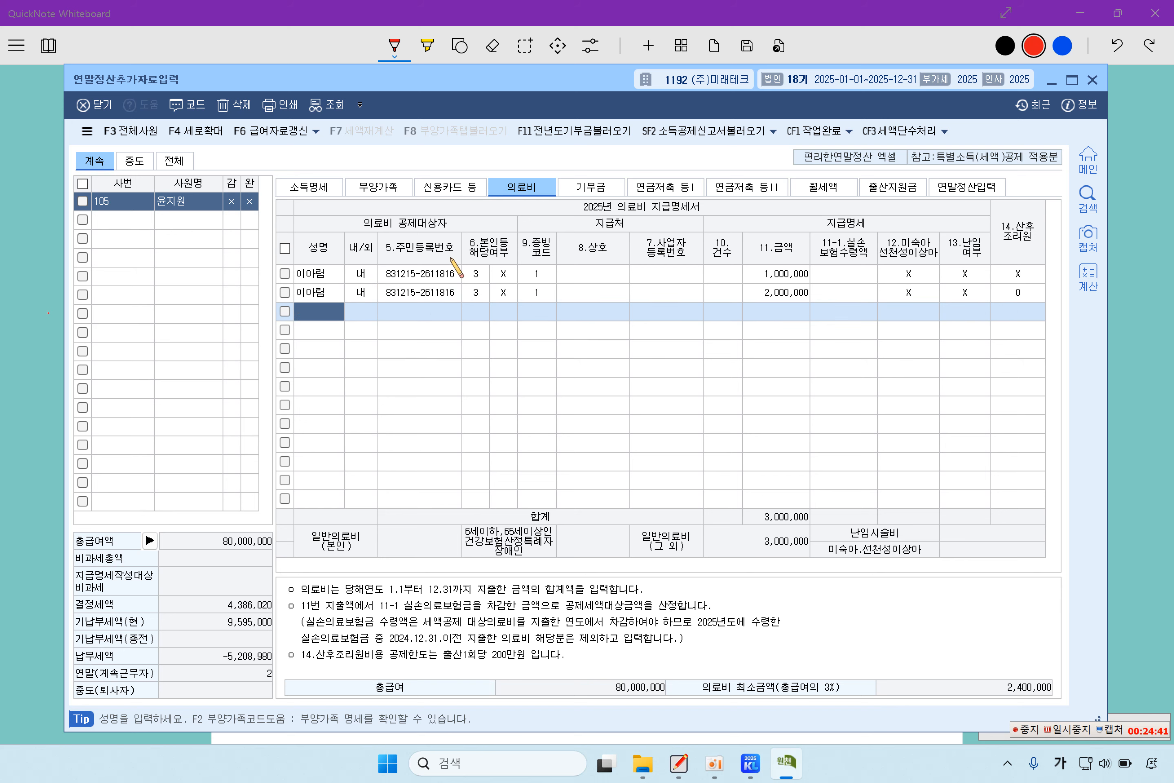
left_click(437, 192)
- Enter 3,740,000 of credit card spending for the employee himself
left_click(484, 248)
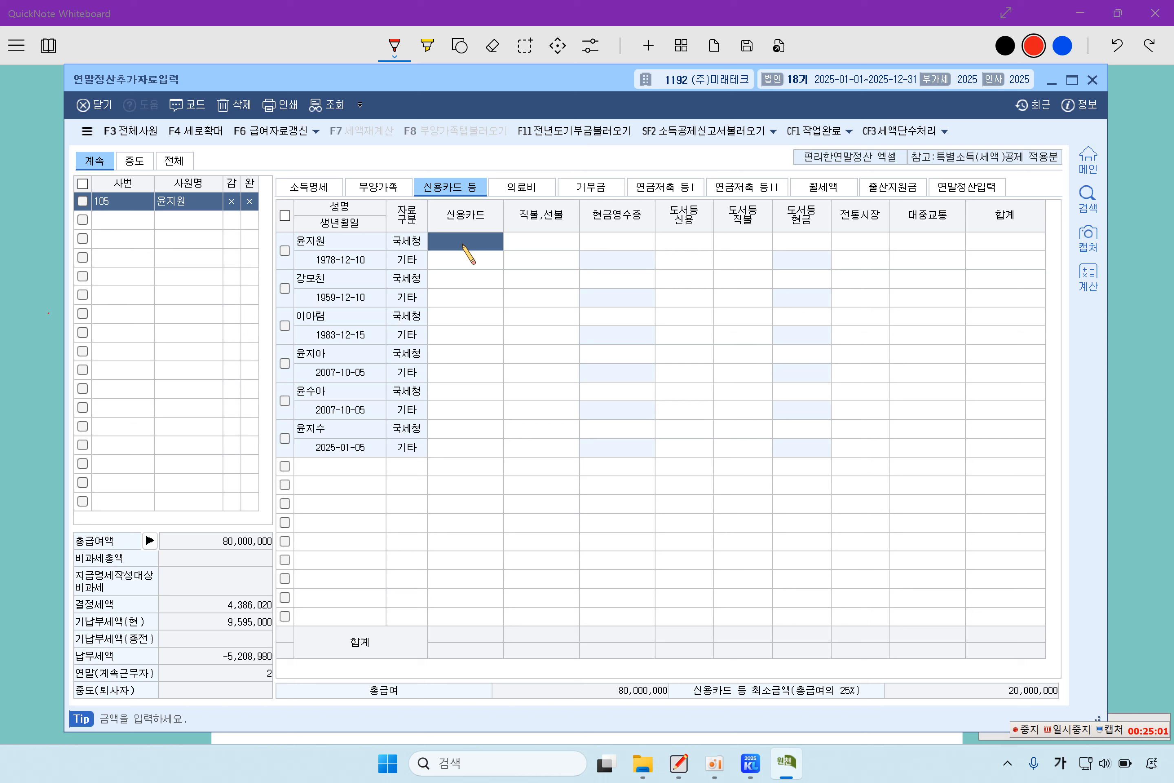
type("3,7")
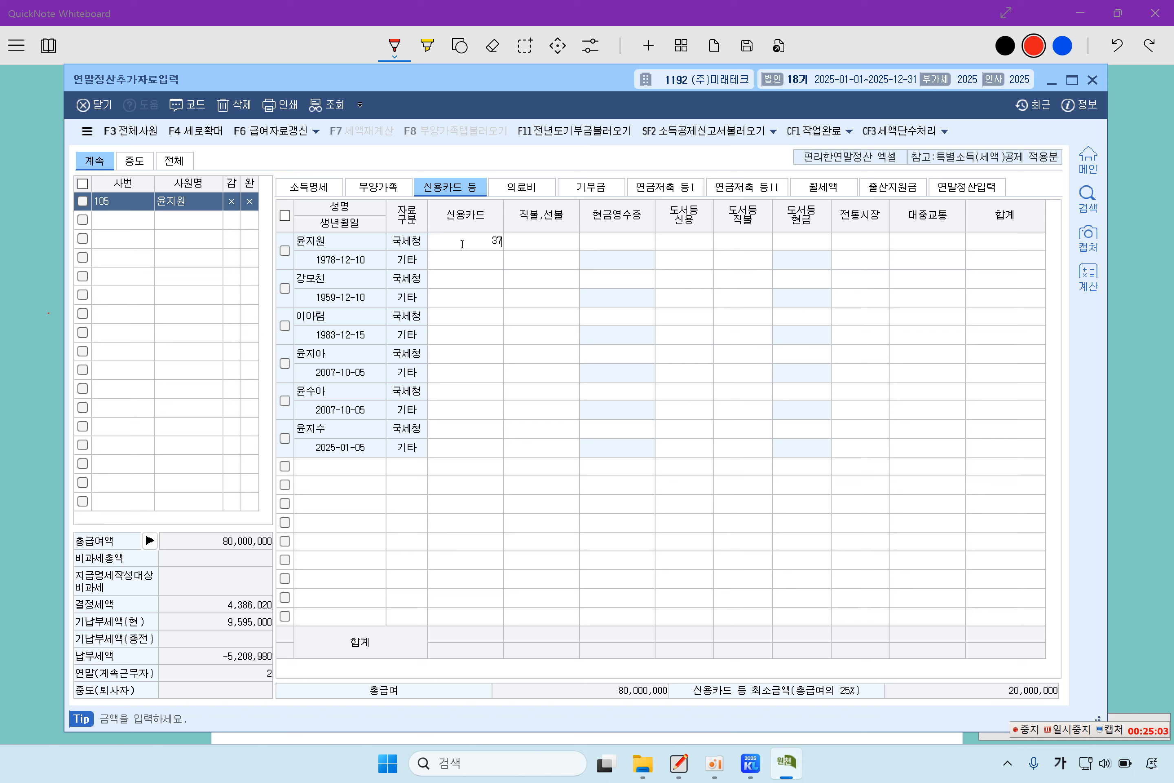
type("40,000")
key("Return")
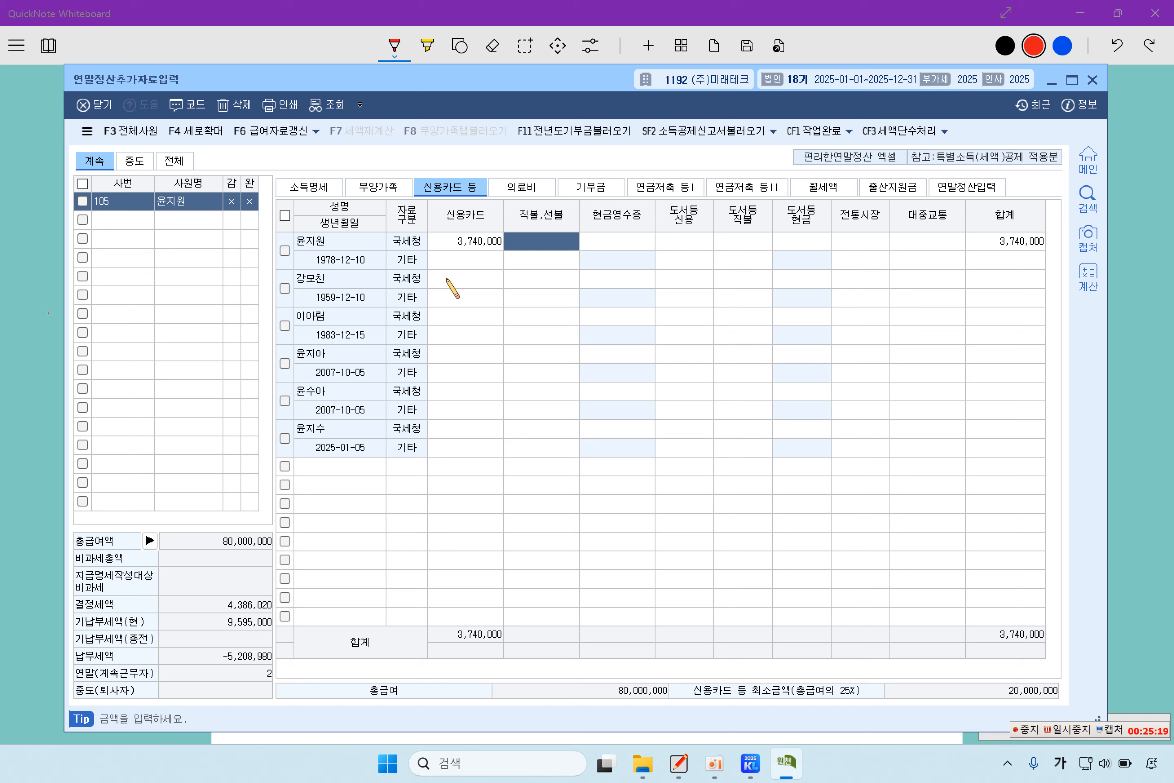
left_click(447, 278)
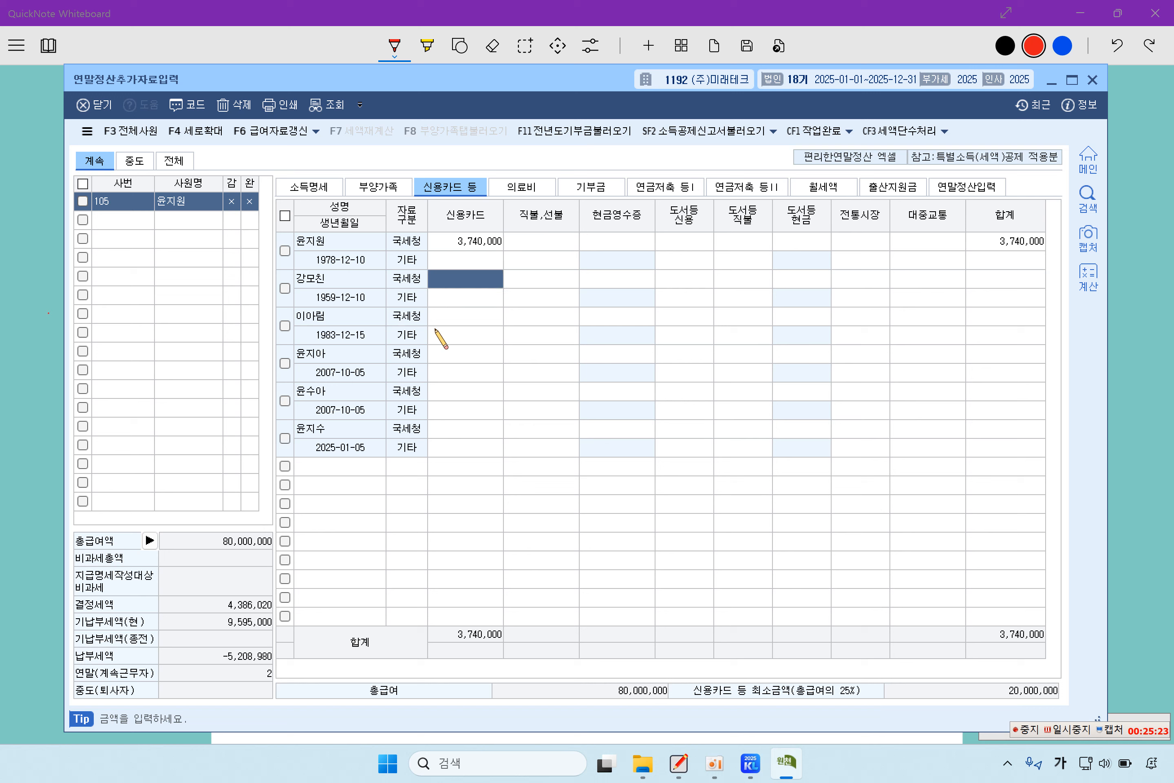
left_click(448, 317)
left_click(537, 317)
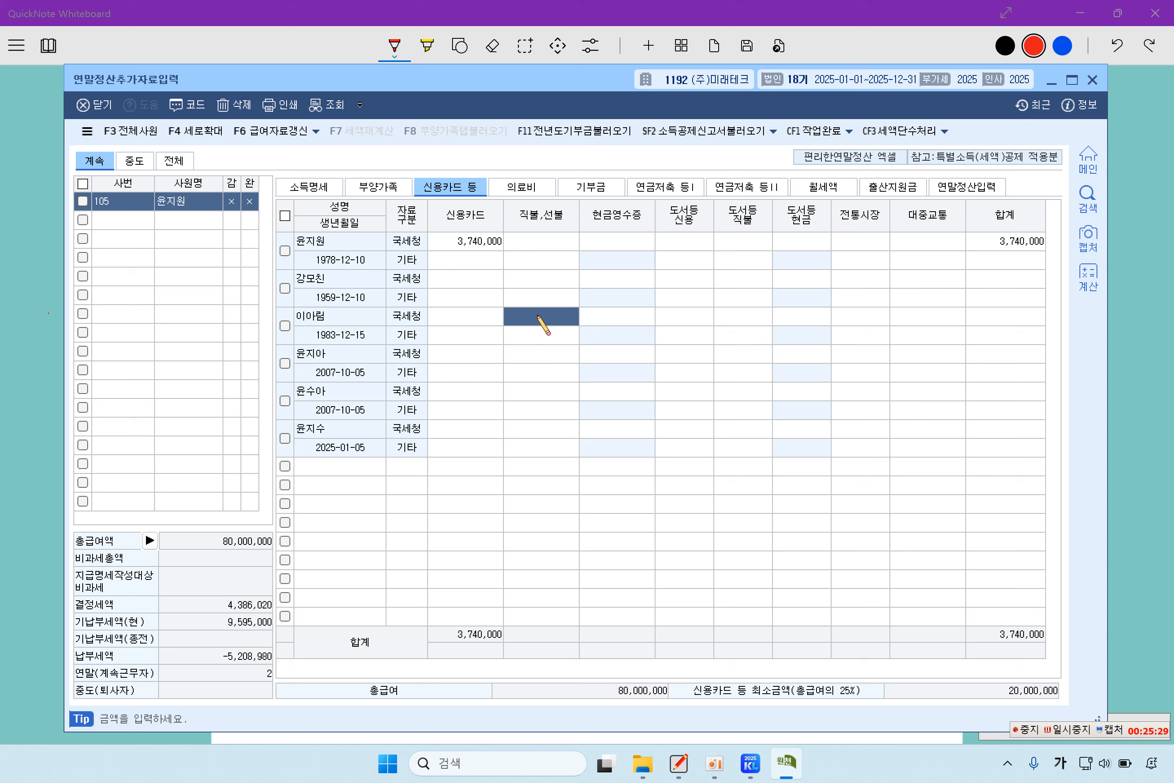
- Enter the spouse's 5,000,000 debit card spending and correct the employee's credit card amount to 37,400,000
type("5000000")
key("Return")
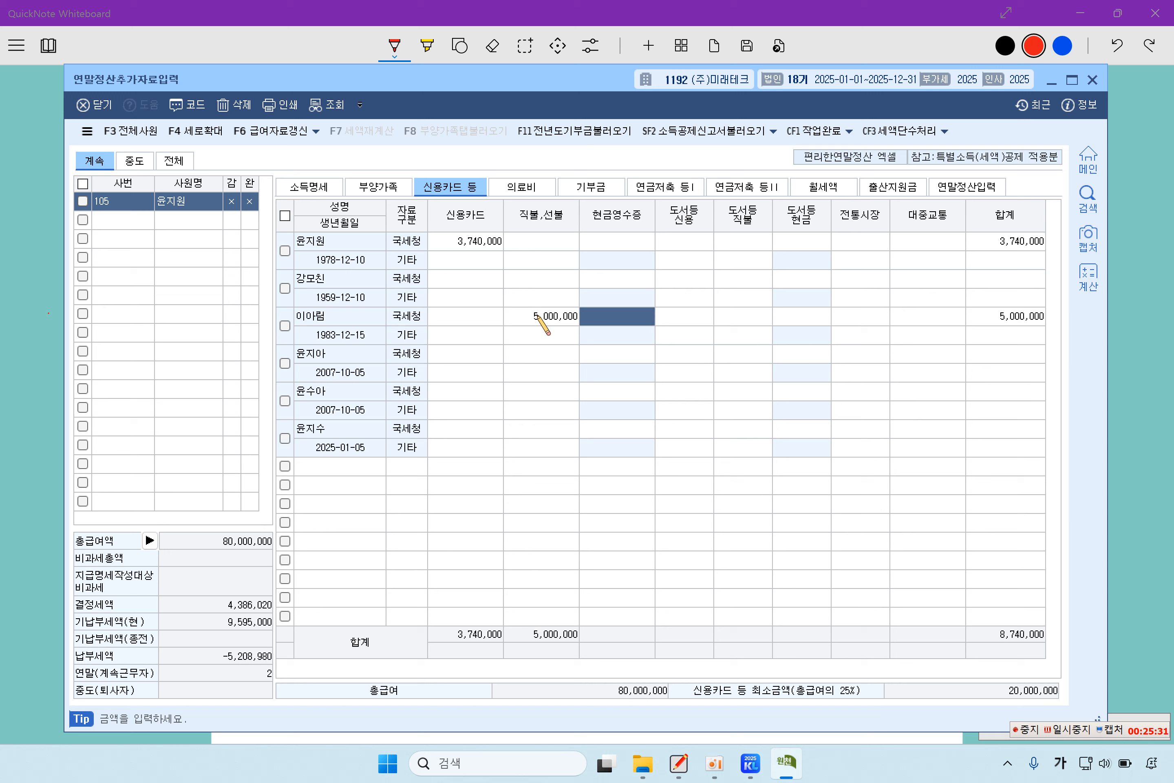
left_click(537, 316)
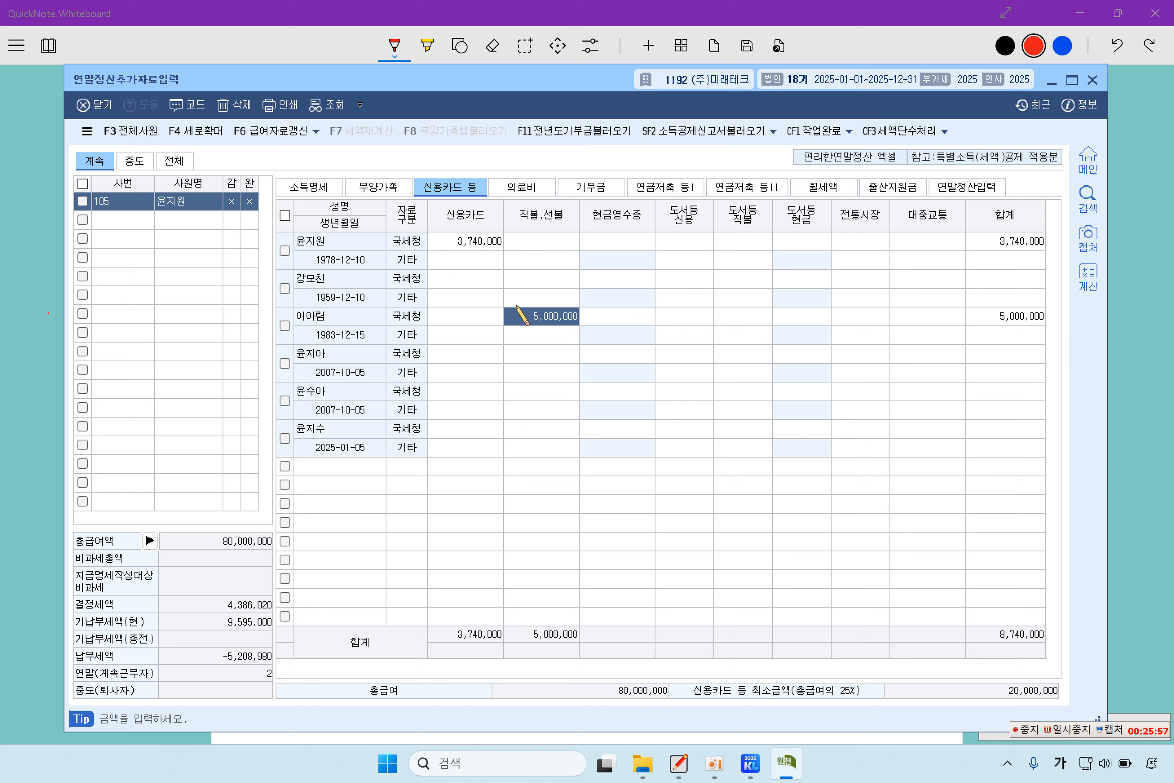
left_click(452, 241)
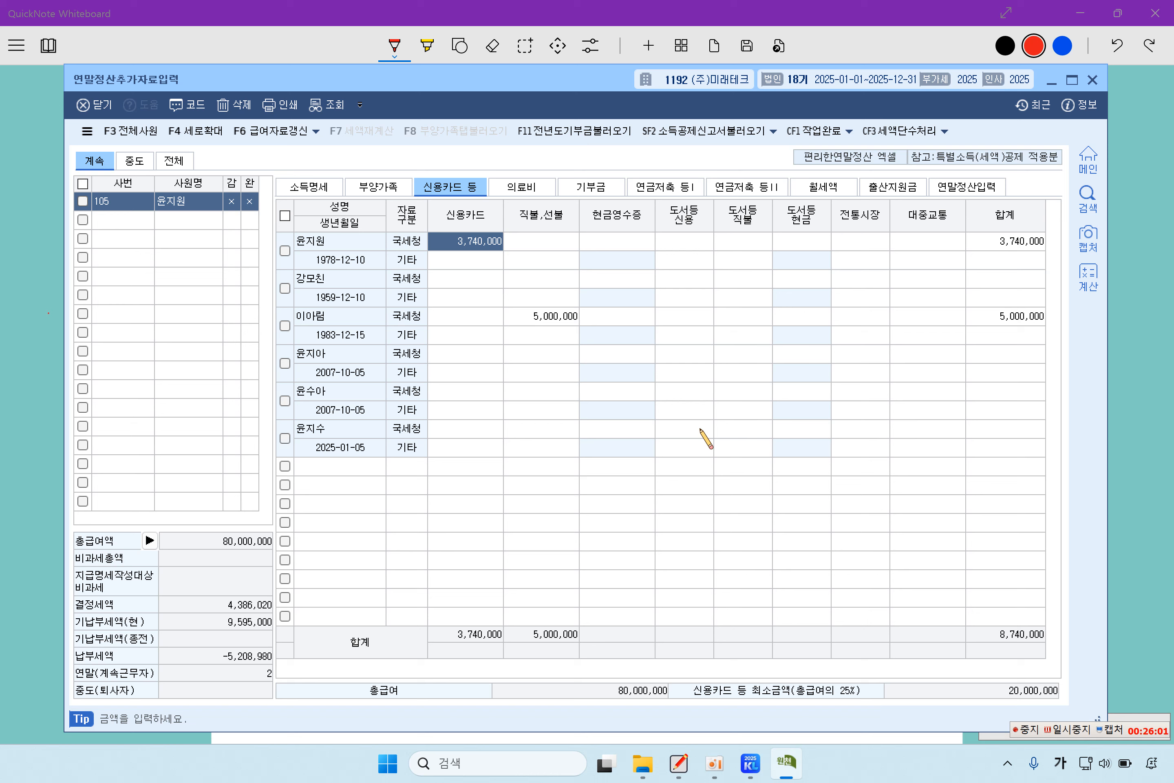
type("37")
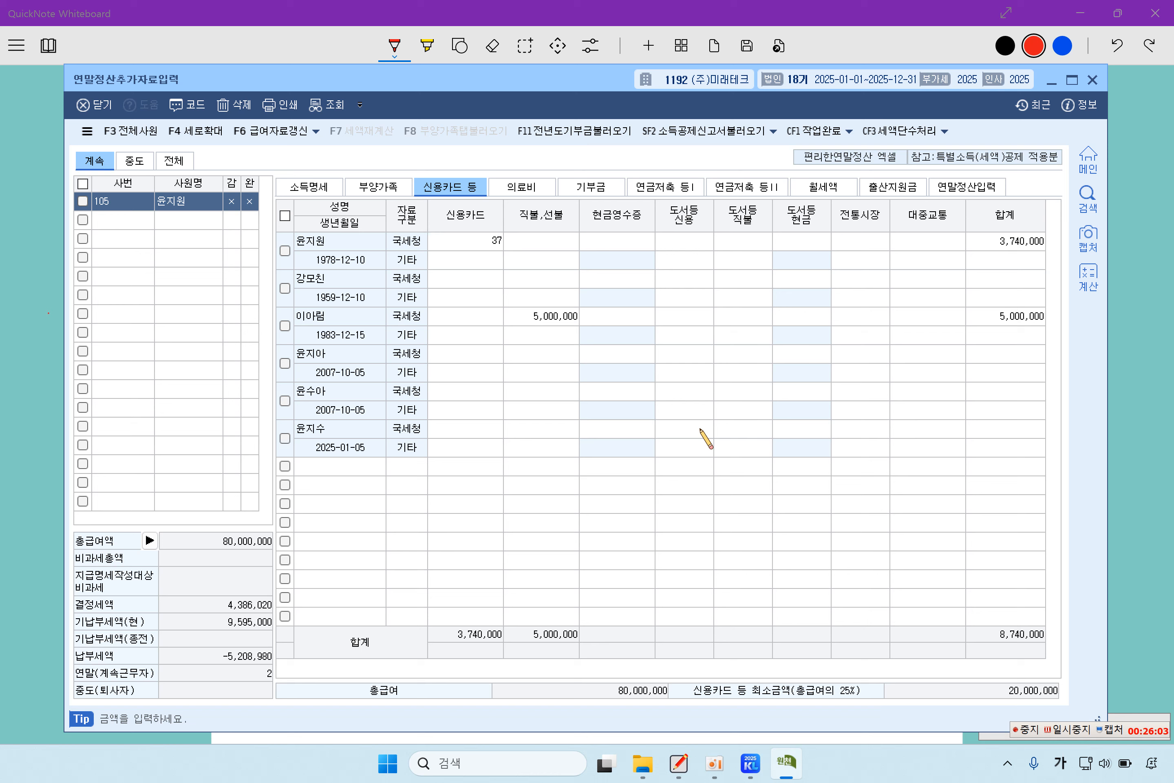
type(",400,000")
key("Return")
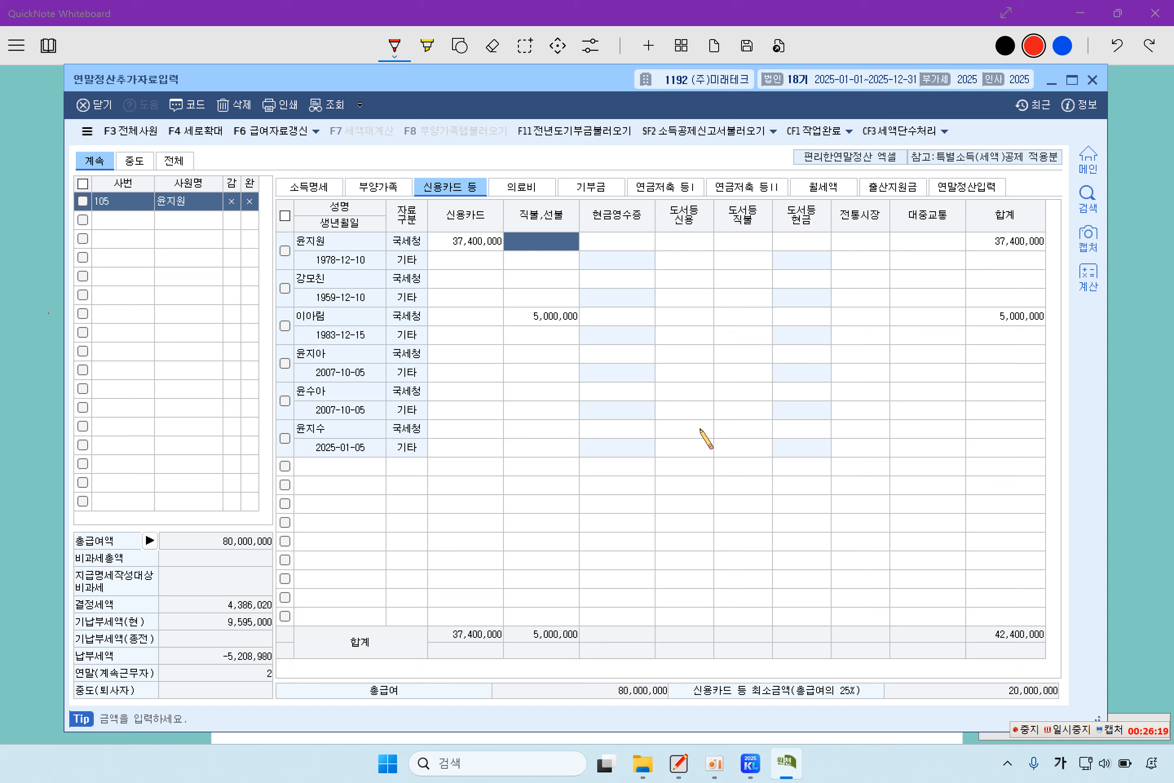
- Check the 연말정산입력 calculation sheet, then return to the whiteboard deduction notes
left_click(967, 195)
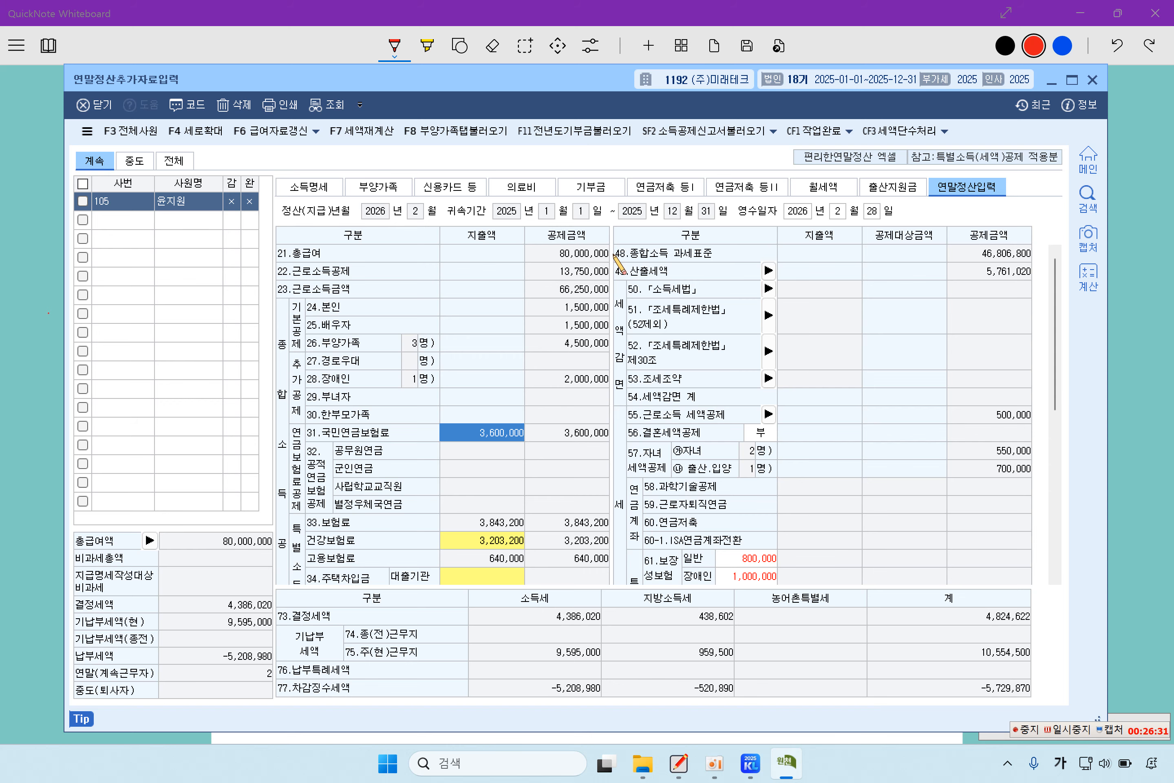
left_click(29, 373)
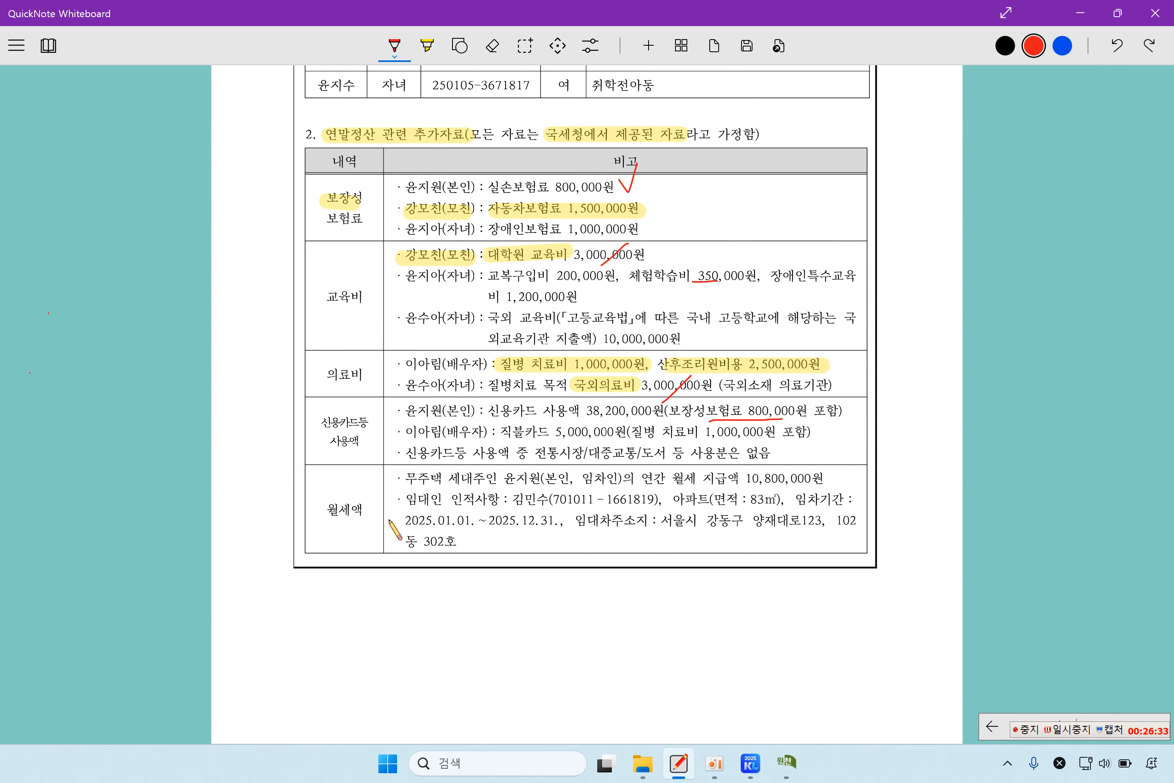
- Underline the 월세액 heading and highlight the tenant and the annual rent amount
left_click_drag(327, 518, 365, 518)
left_click(427, 45)
left_click_drag(503, 478, 546, 481)
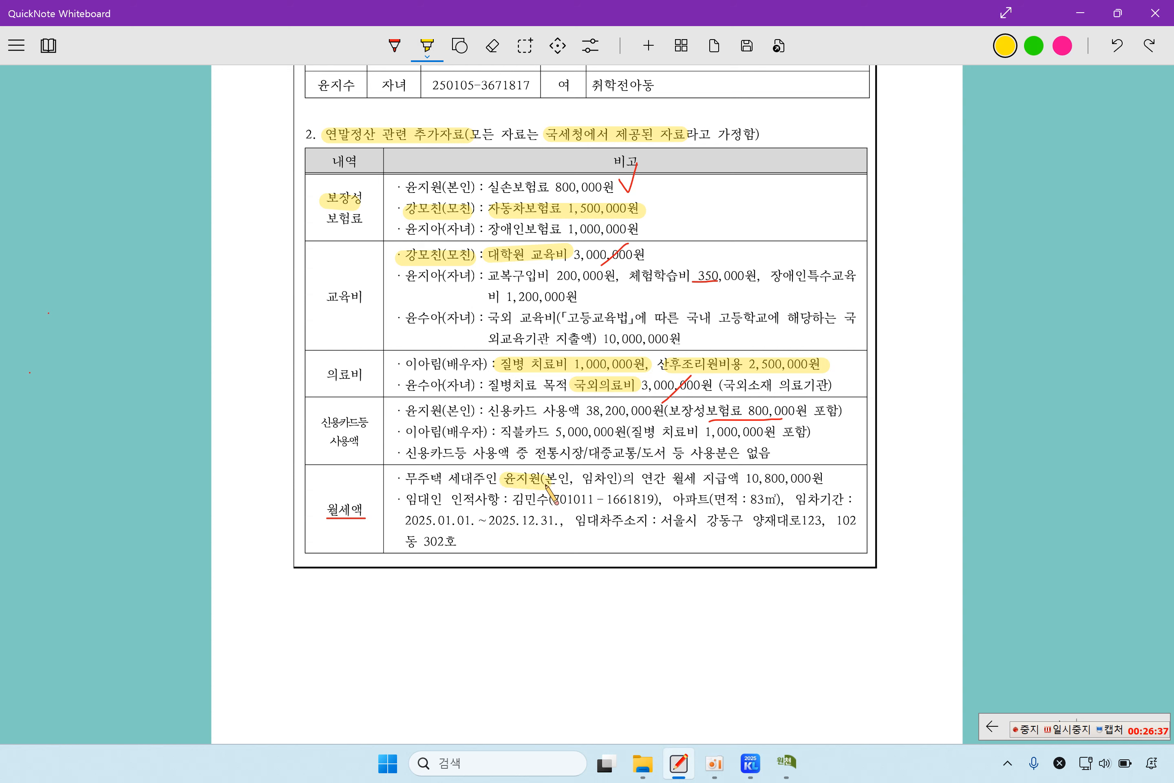
left_click_drag(668, 478, 823, 480)
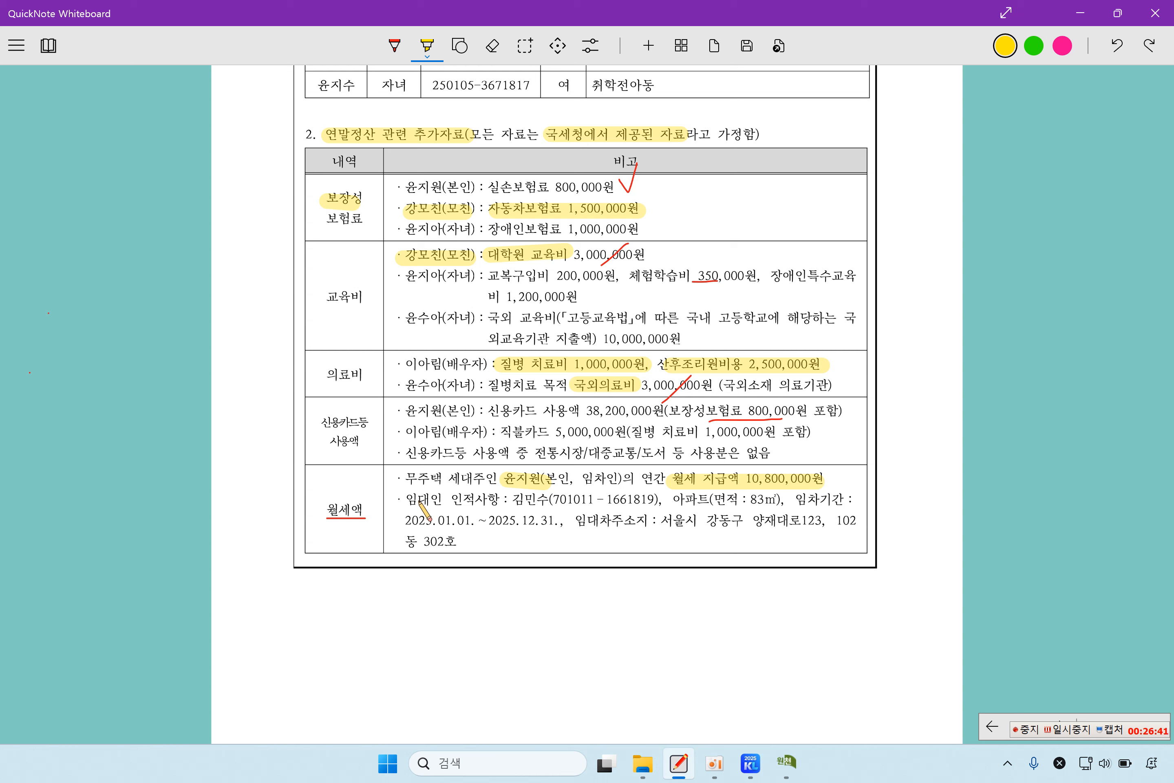
- Highlight the landlord line and 83㎡ area, and extend the highlight over 10,800,000원
left_click_drag(398, 500, 444, 500)
left_click_drag(728, 499, 772, 500)
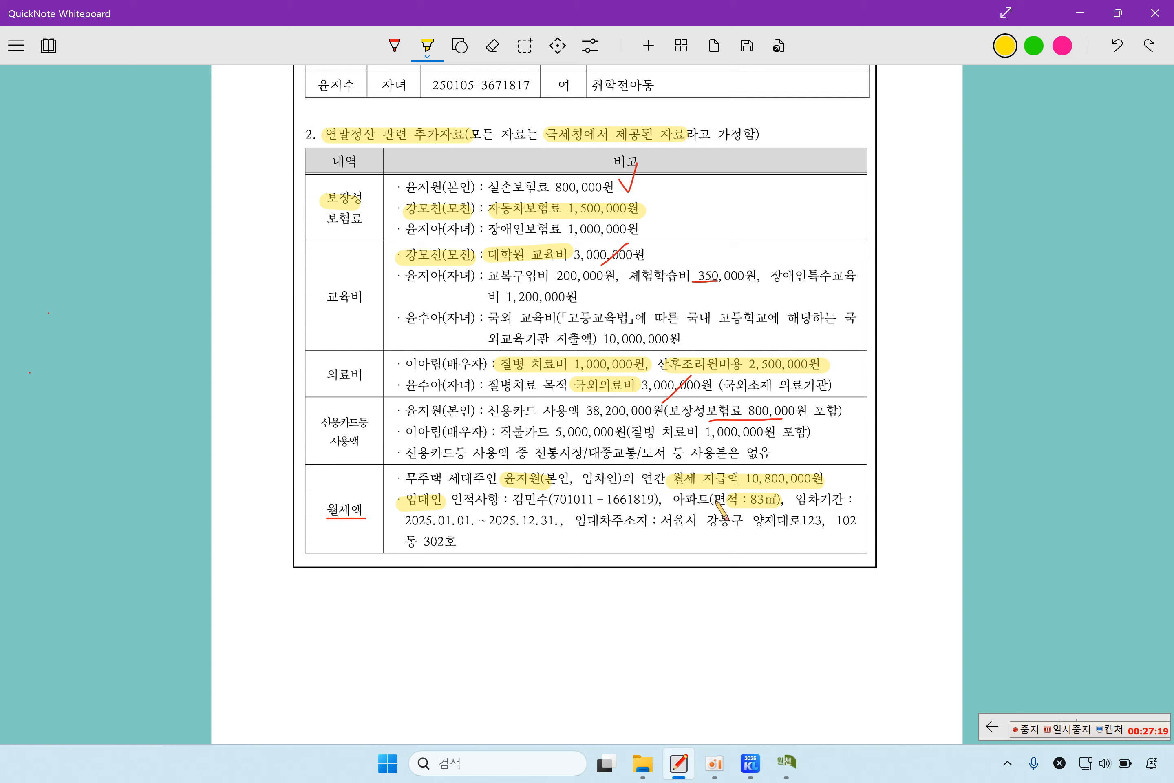
left_click_drag(739, 491, 822, 485)
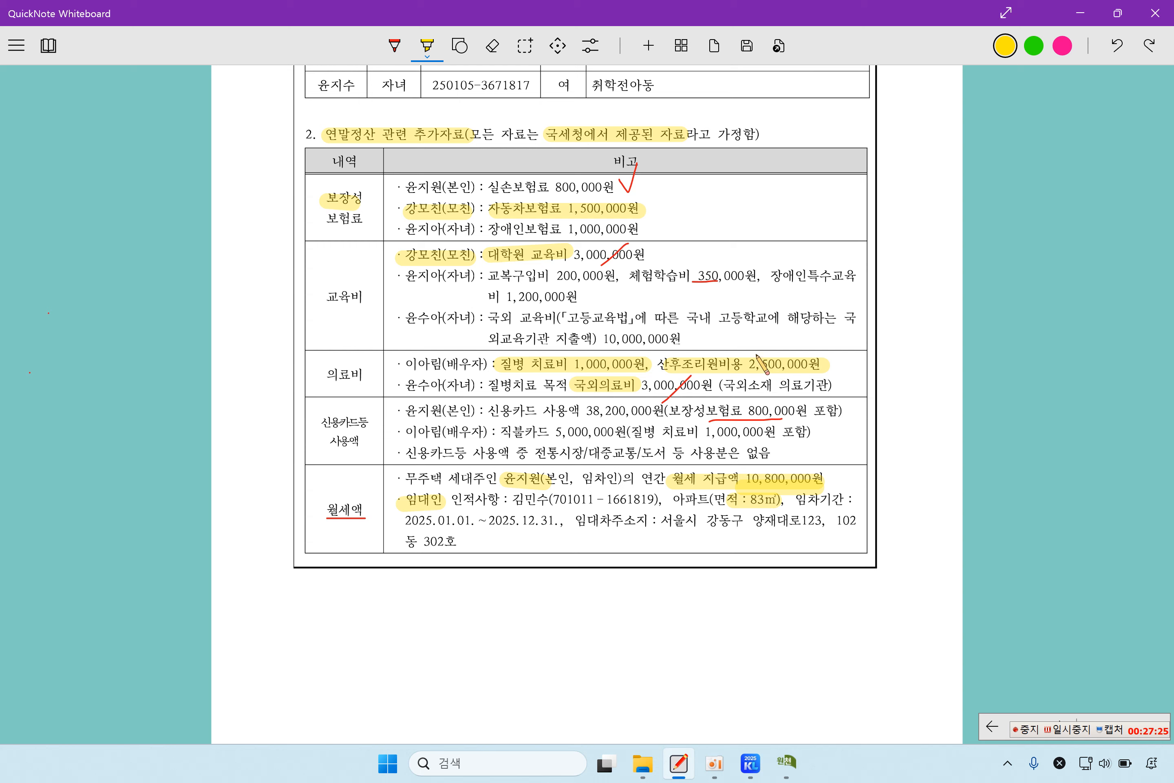
left_click(786, 763)
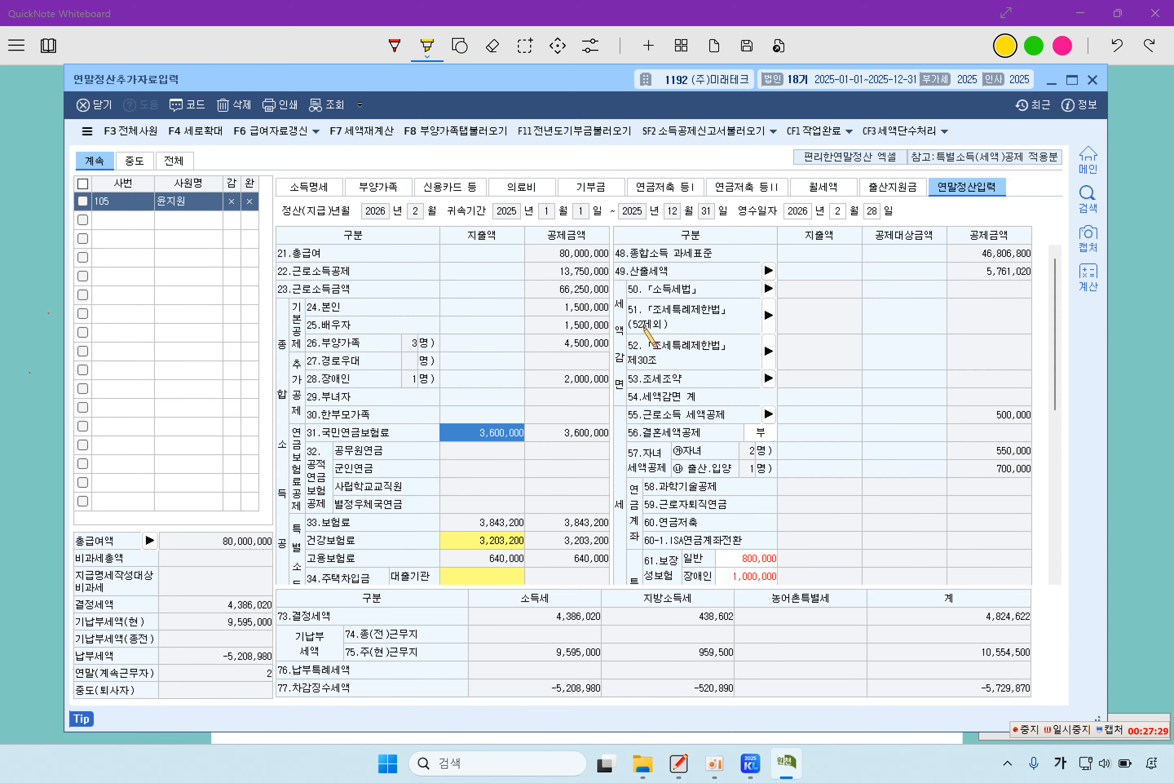
- Enter the landlord's name and resident registration number on the 월세액 sheet
left_click(843, 193)
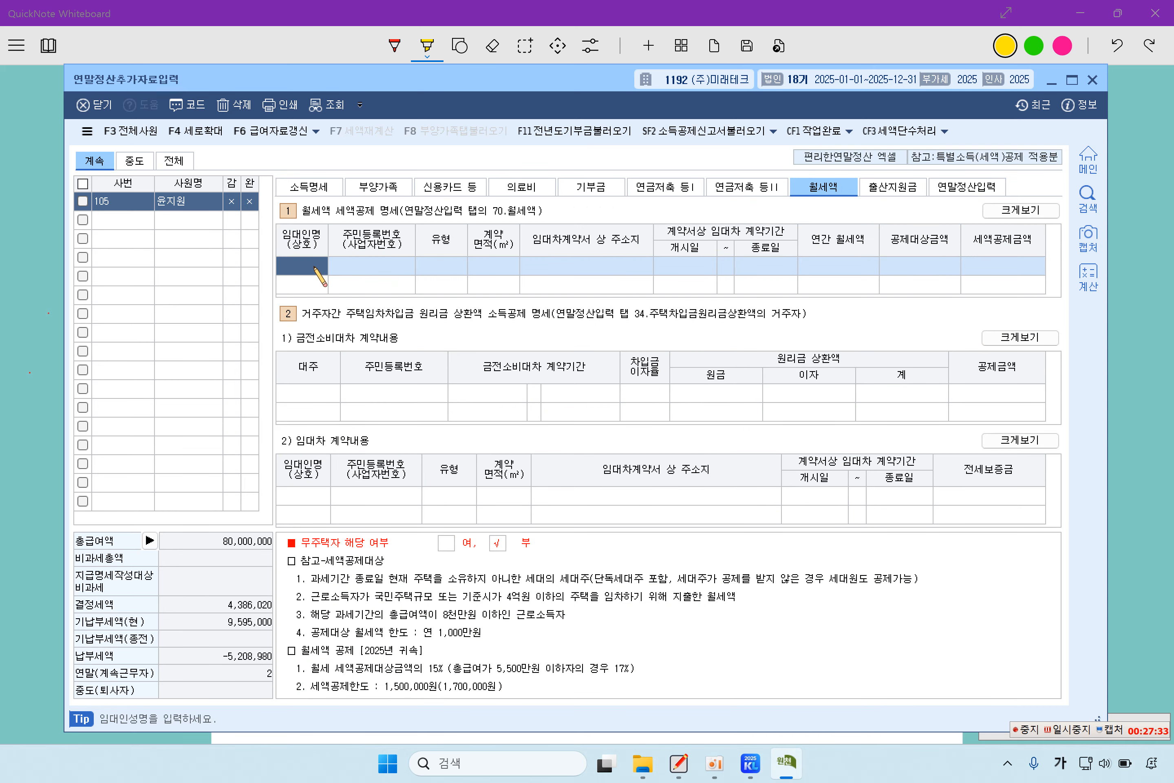
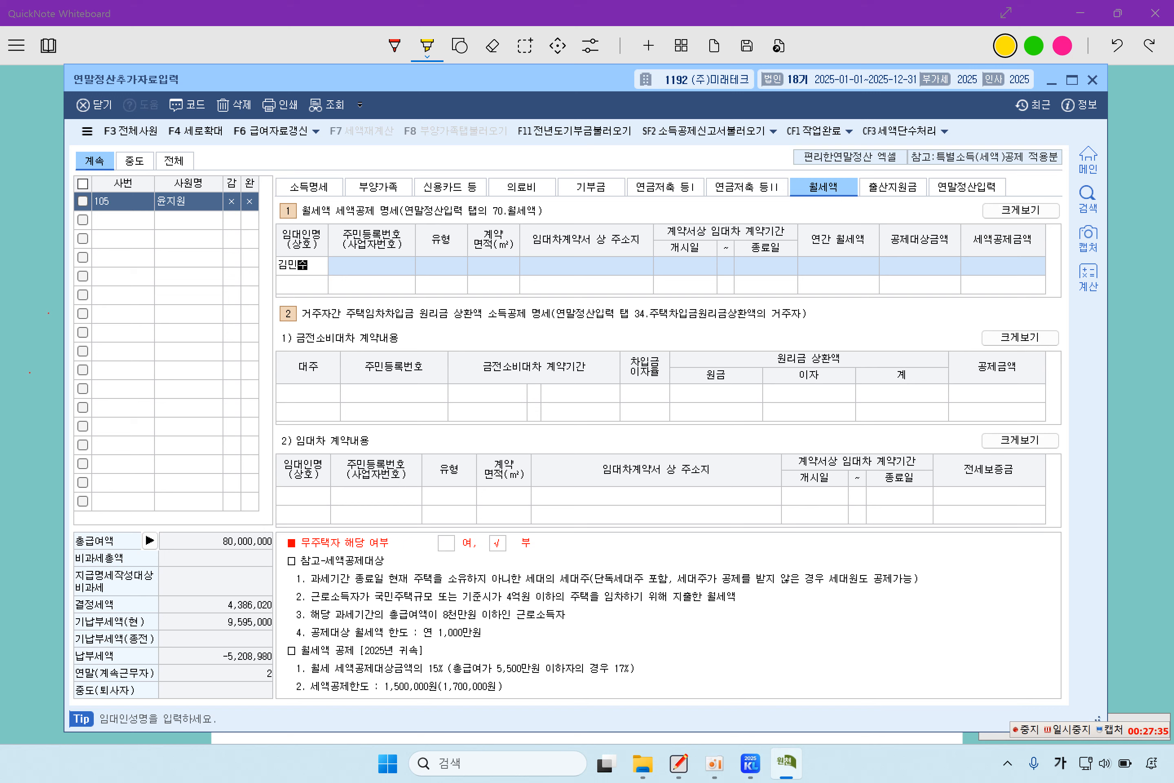
key("Return")
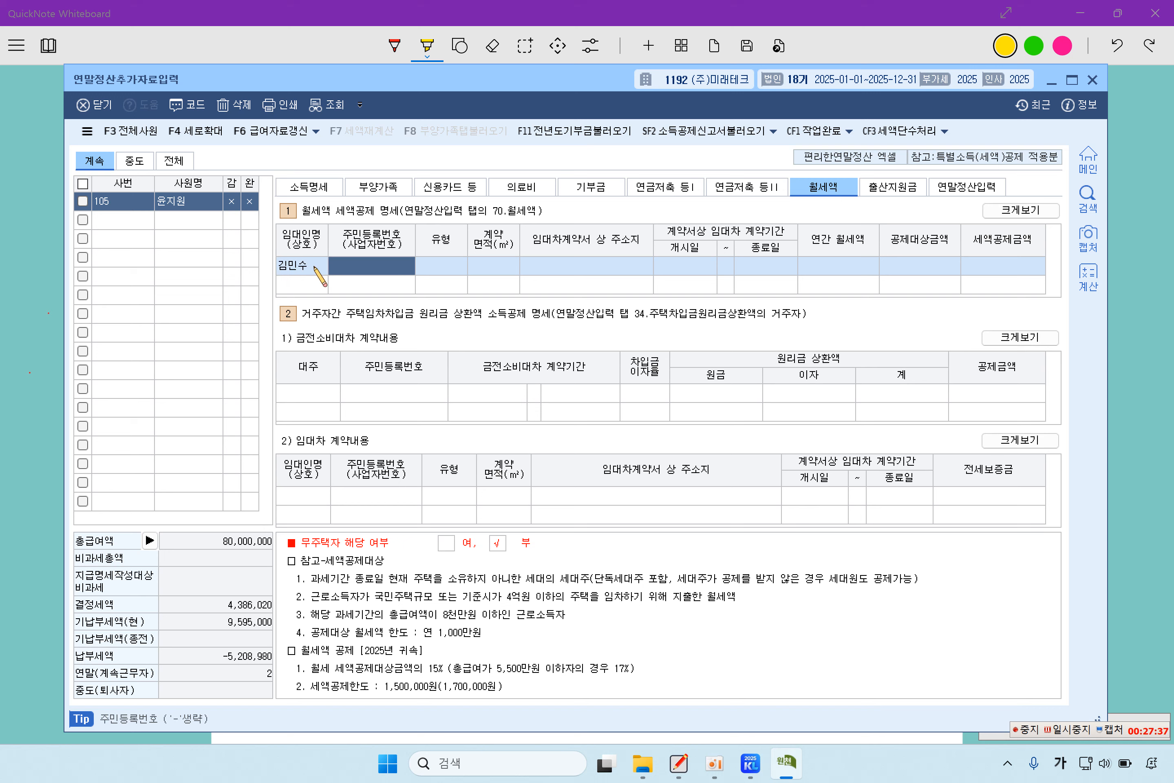
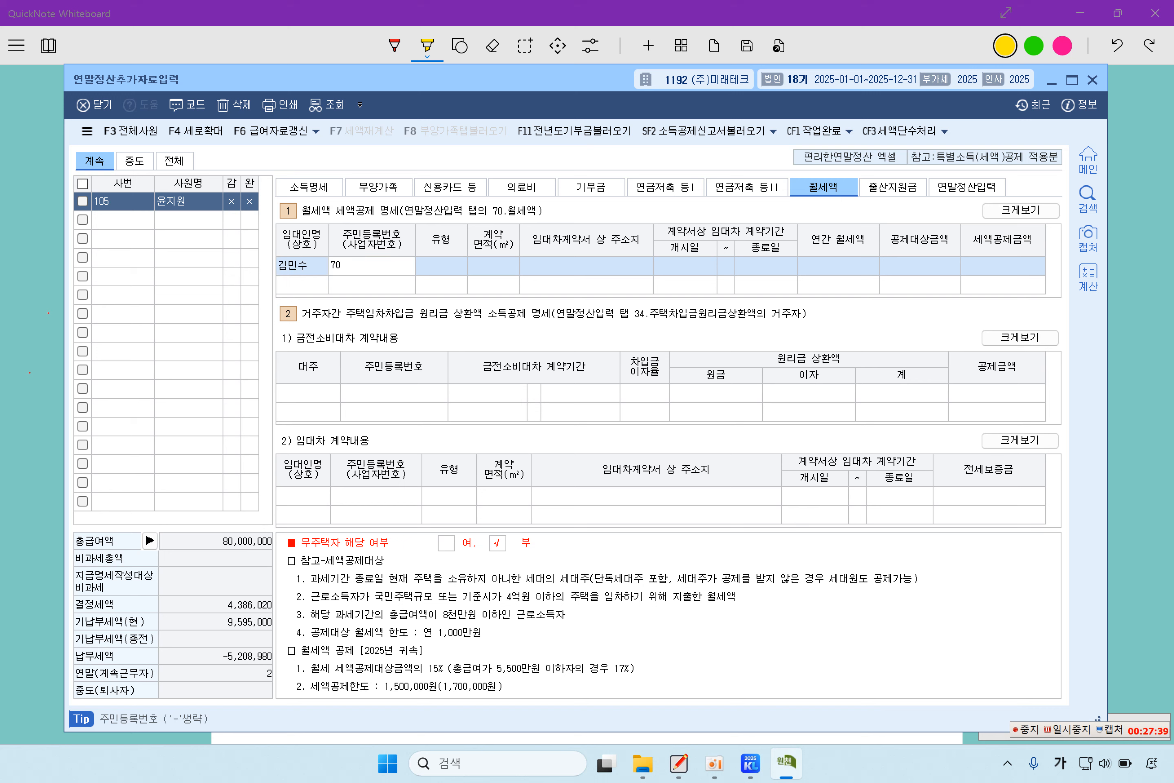
key("Return")
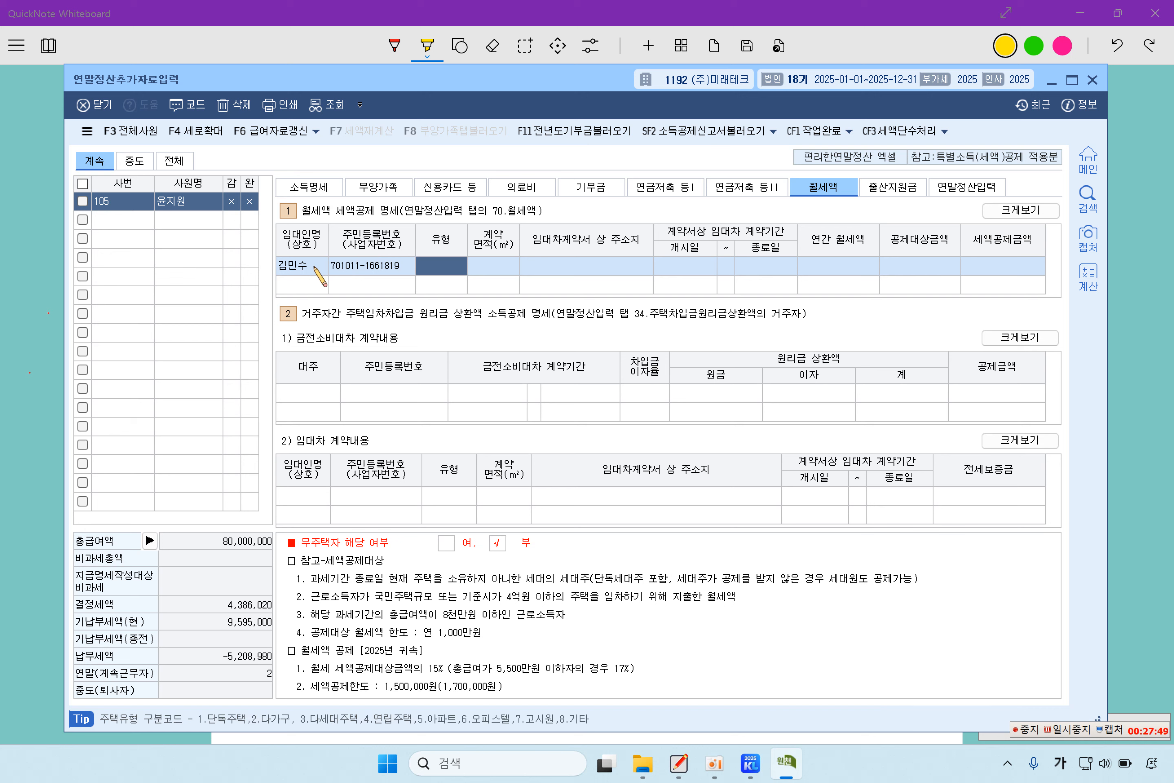
- Set housing type 아파트, contract area 83㎡, and the rented property's address
key("F2")
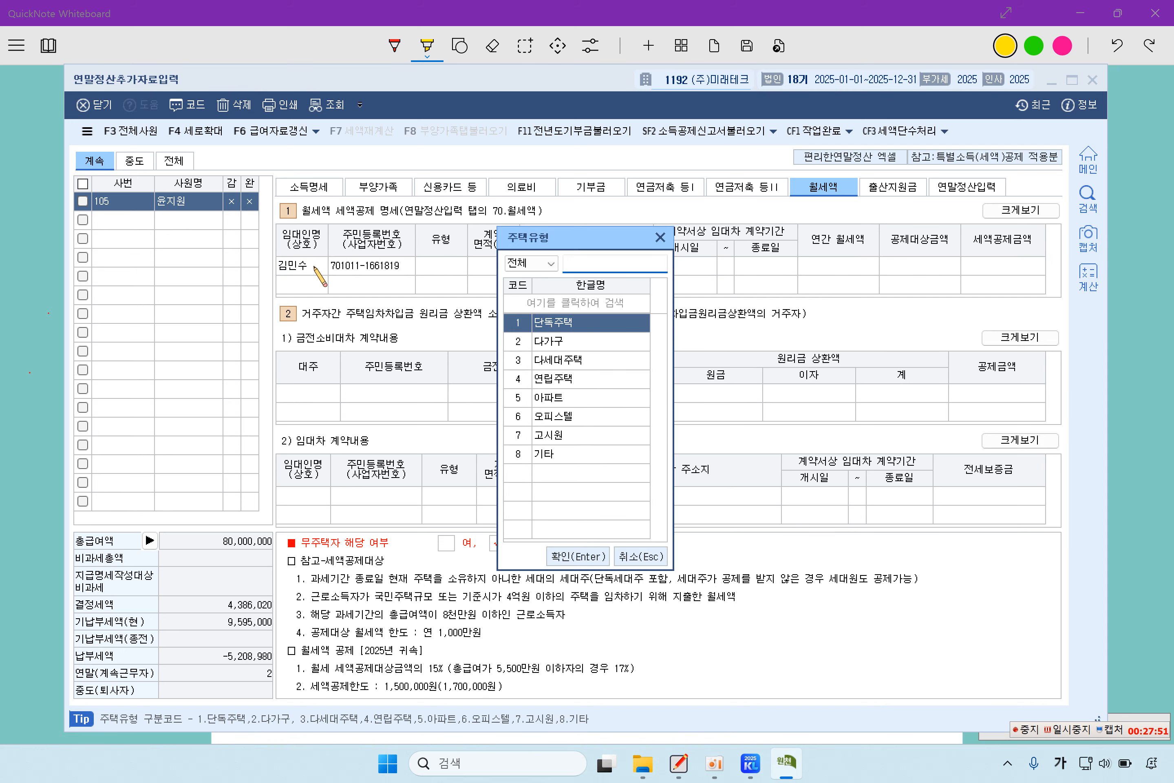
key("Down")
key("Down")
key("Down")
key("Down")
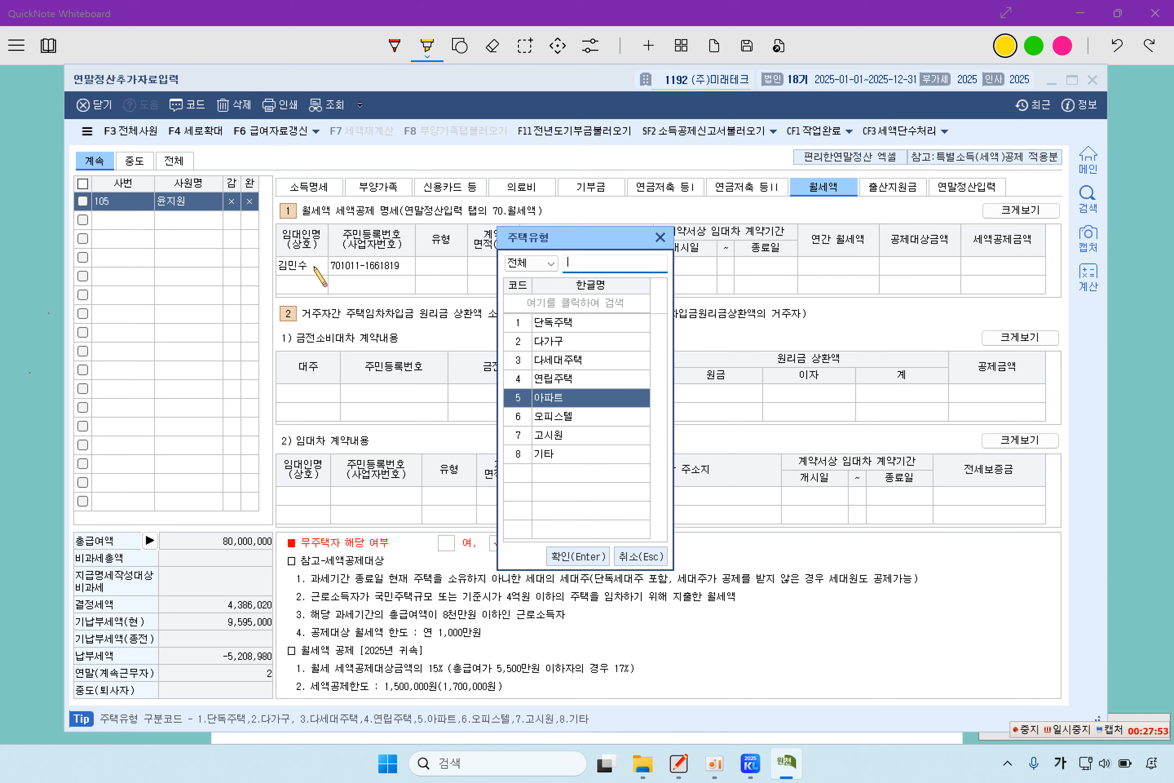
key("Return")
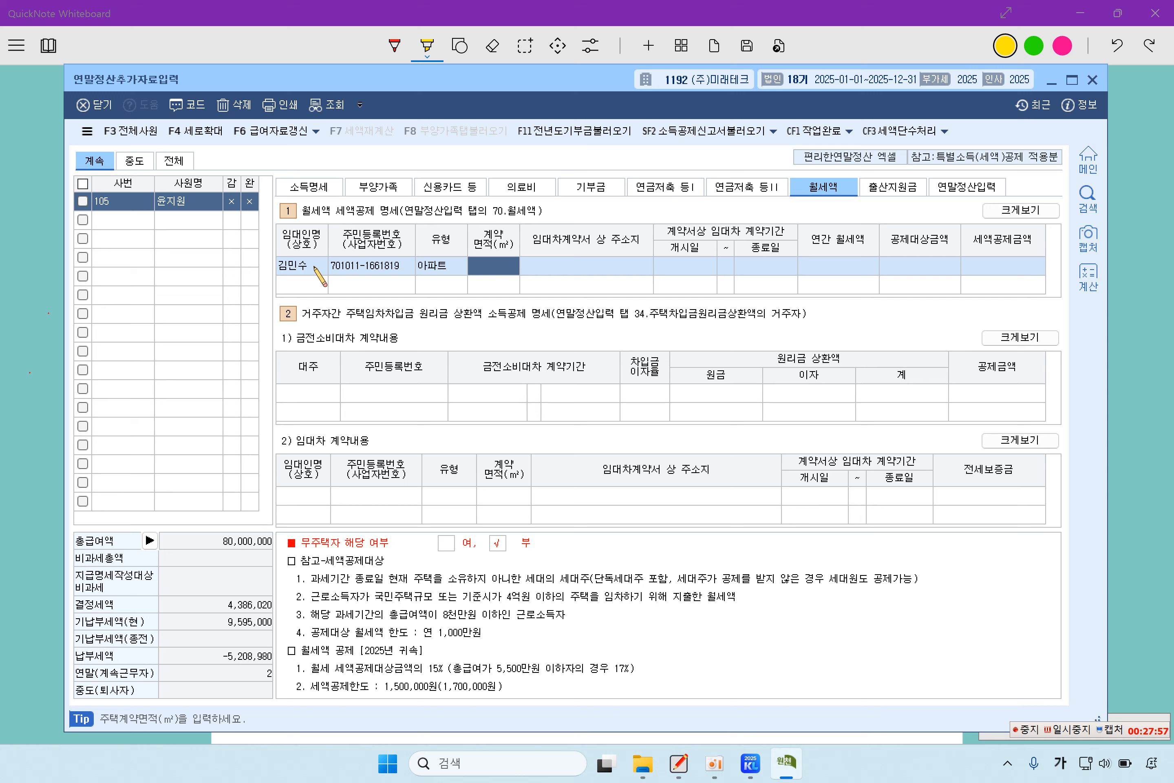
type("83")
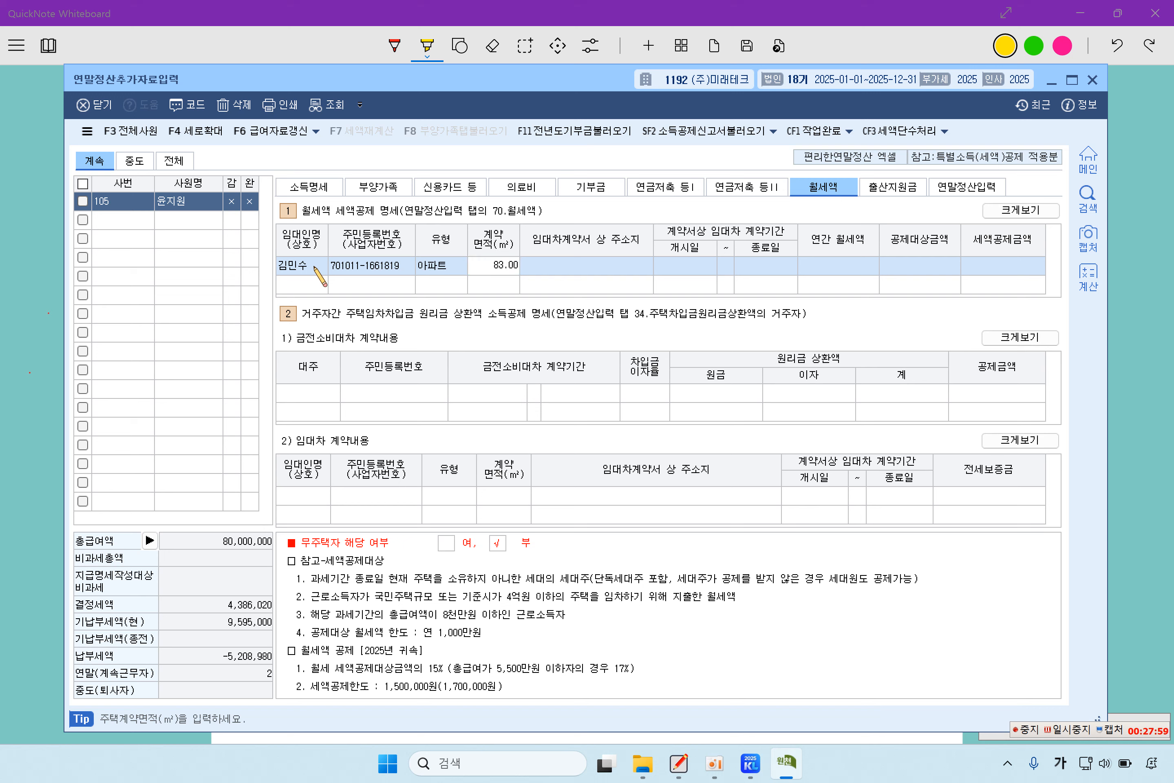
key("Return")
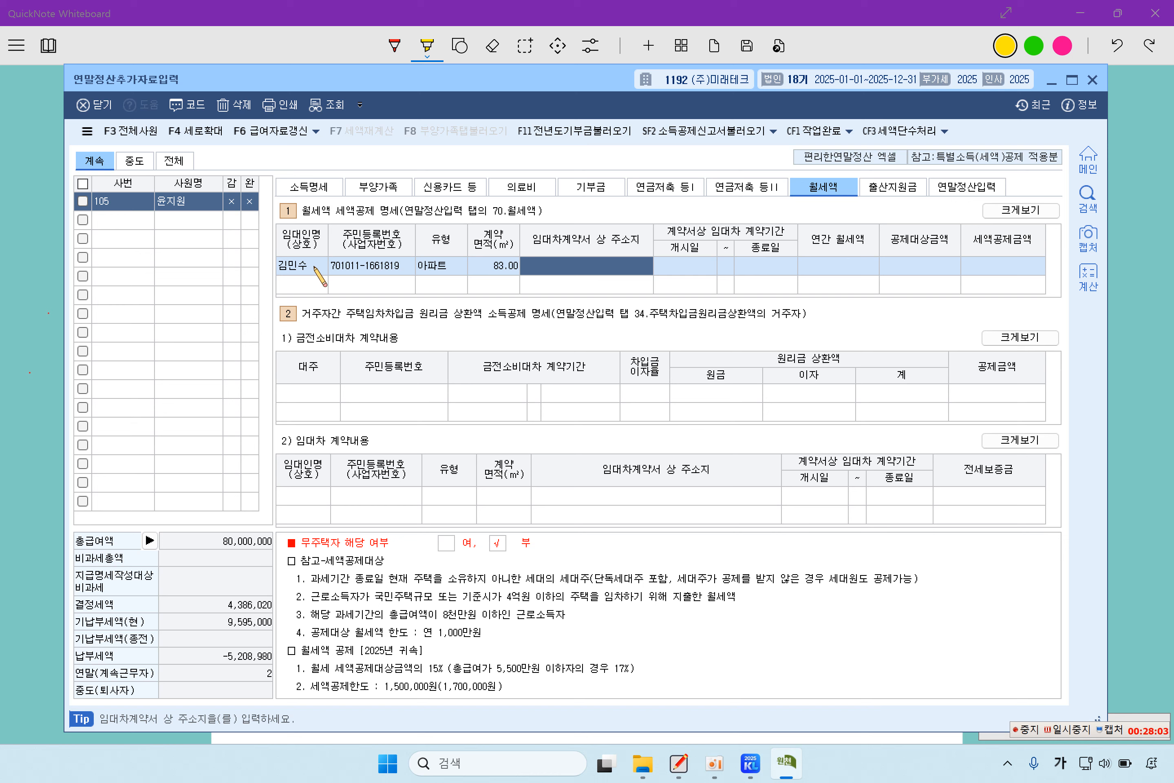
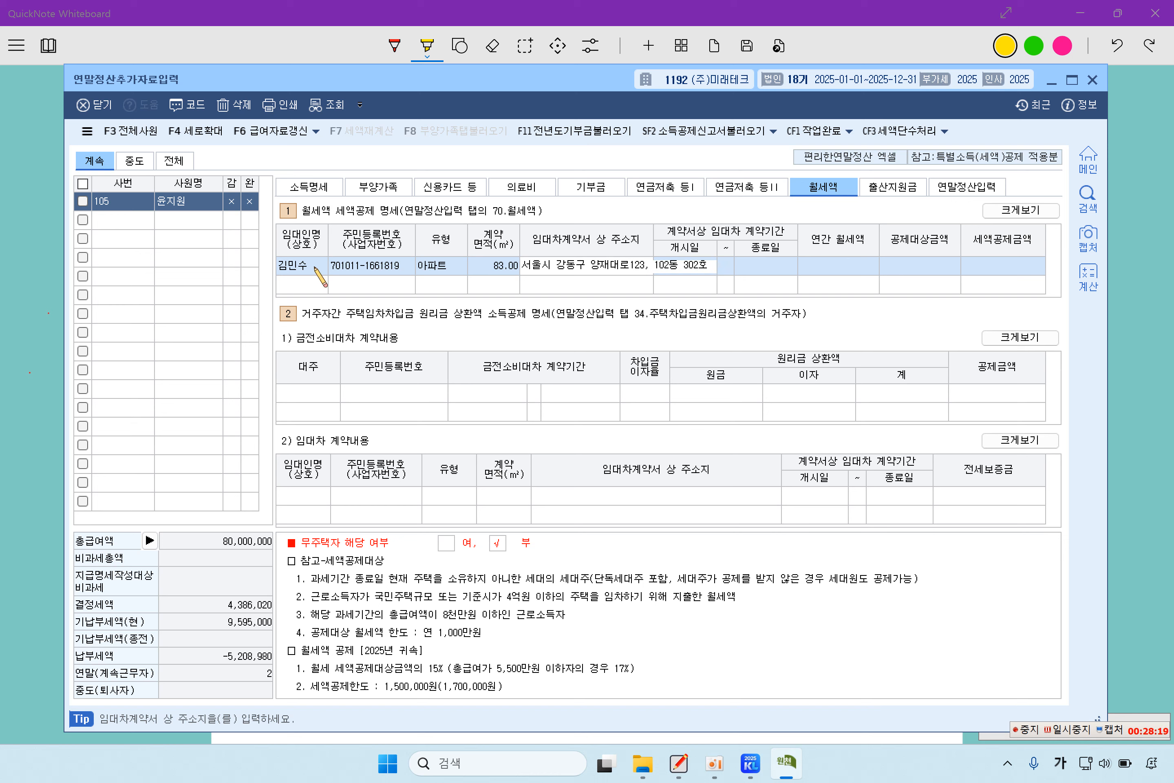
key("Return")
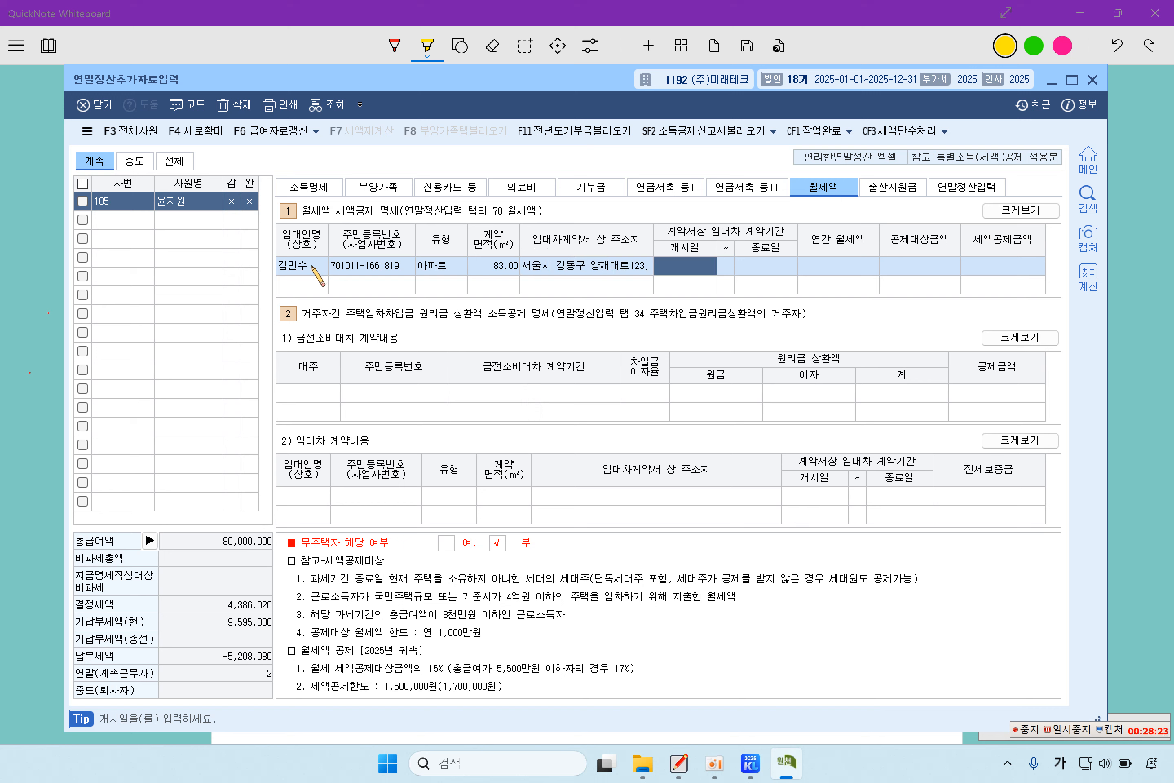
- Enter the lease period 2025-01-01 to 2025-12-31 and annual rent 10,800,000
type("2025-01-0")
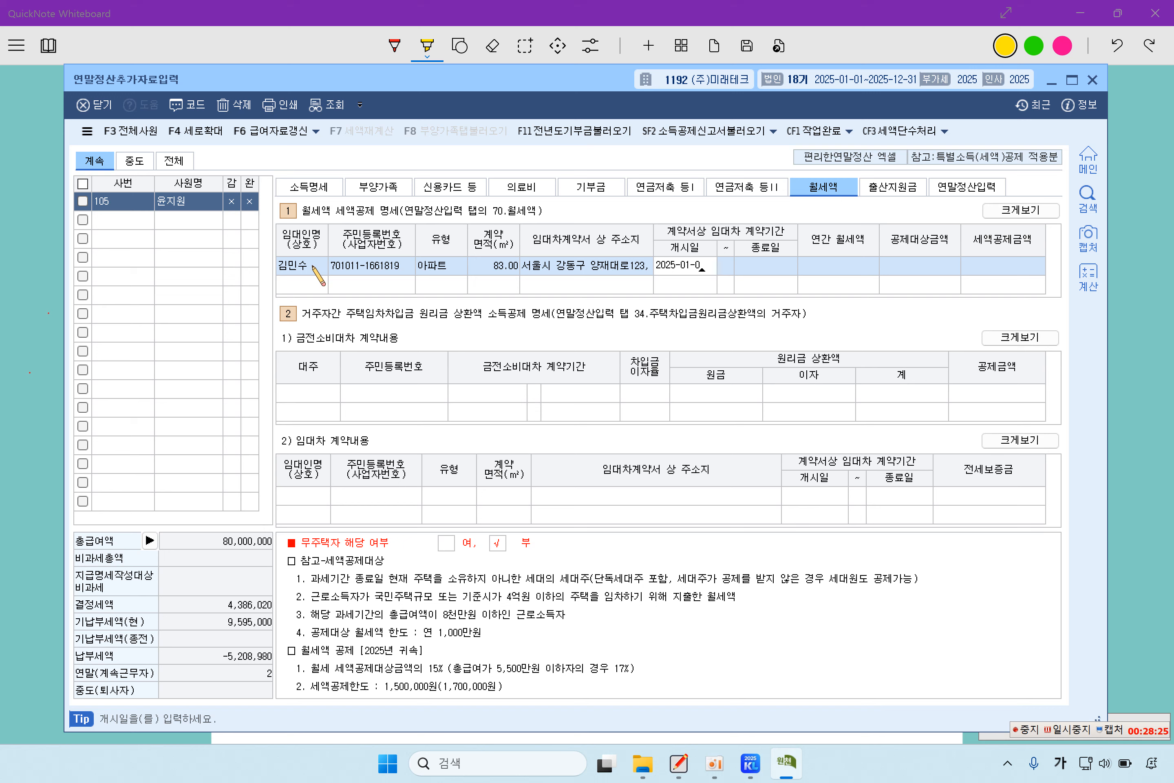
type("1")
key("Return")
type("20")
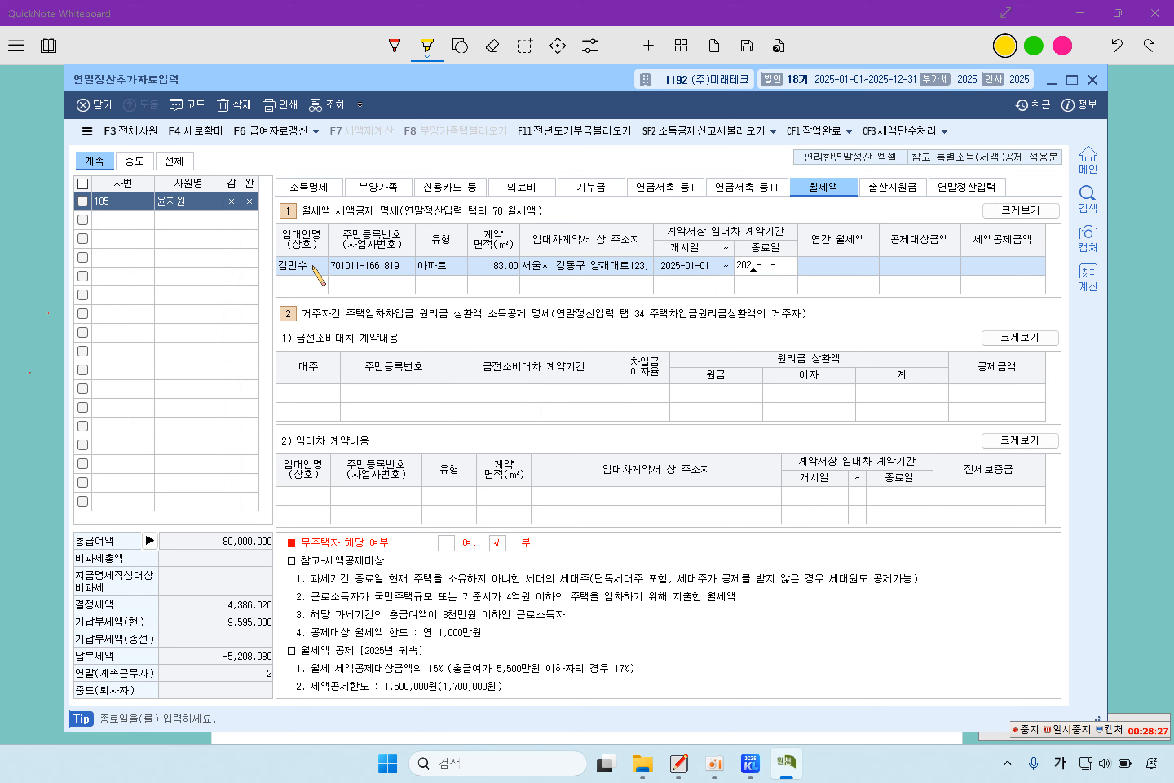
type("25-12-31")
key("Return")
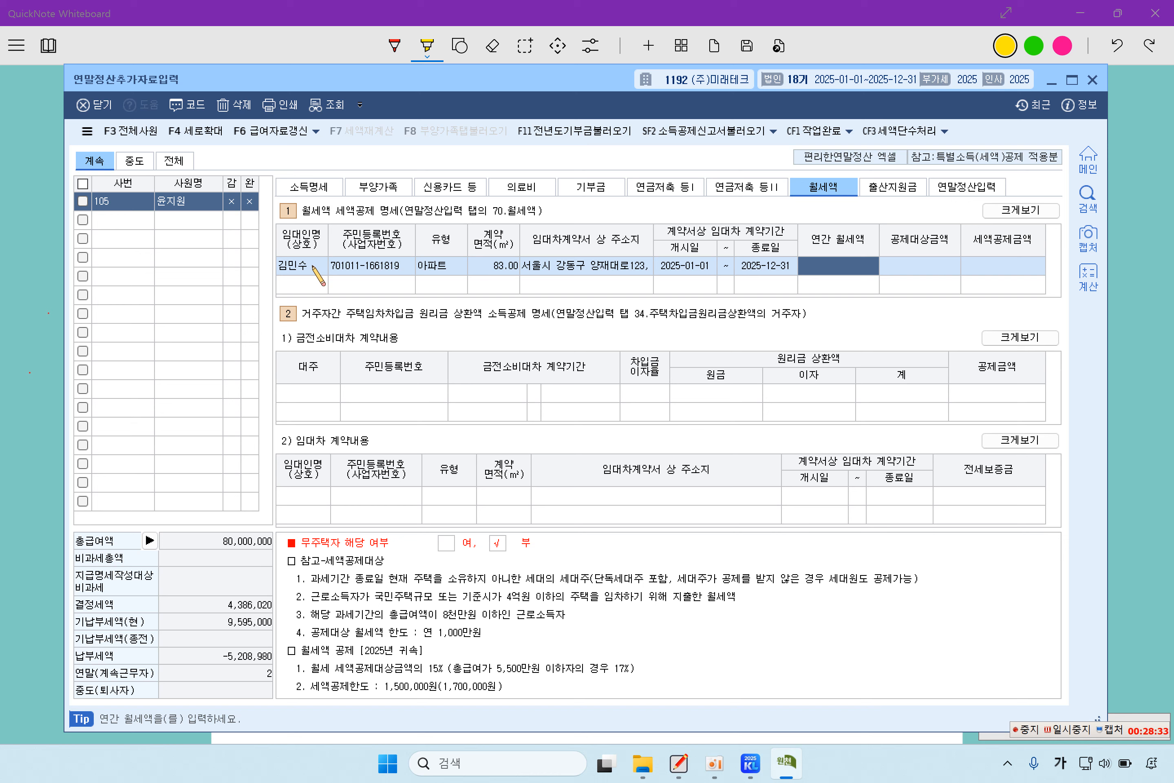
type("1")
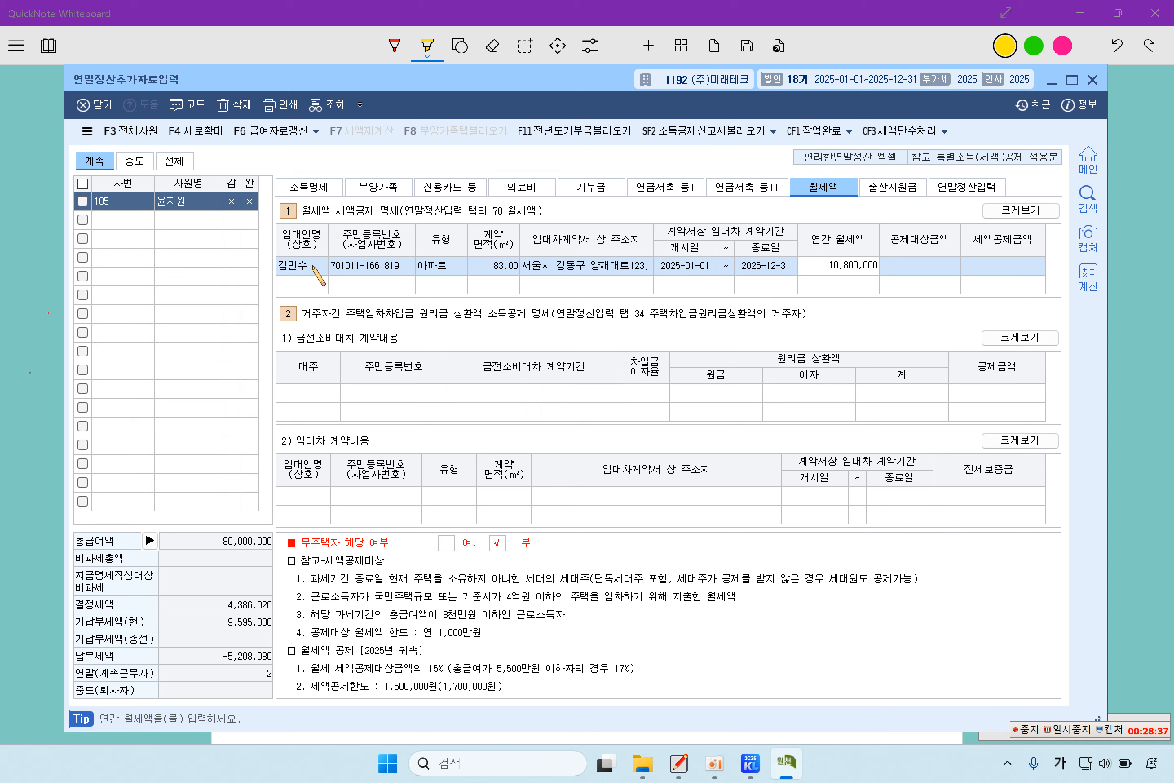
type("0,800,000")
key("Return")
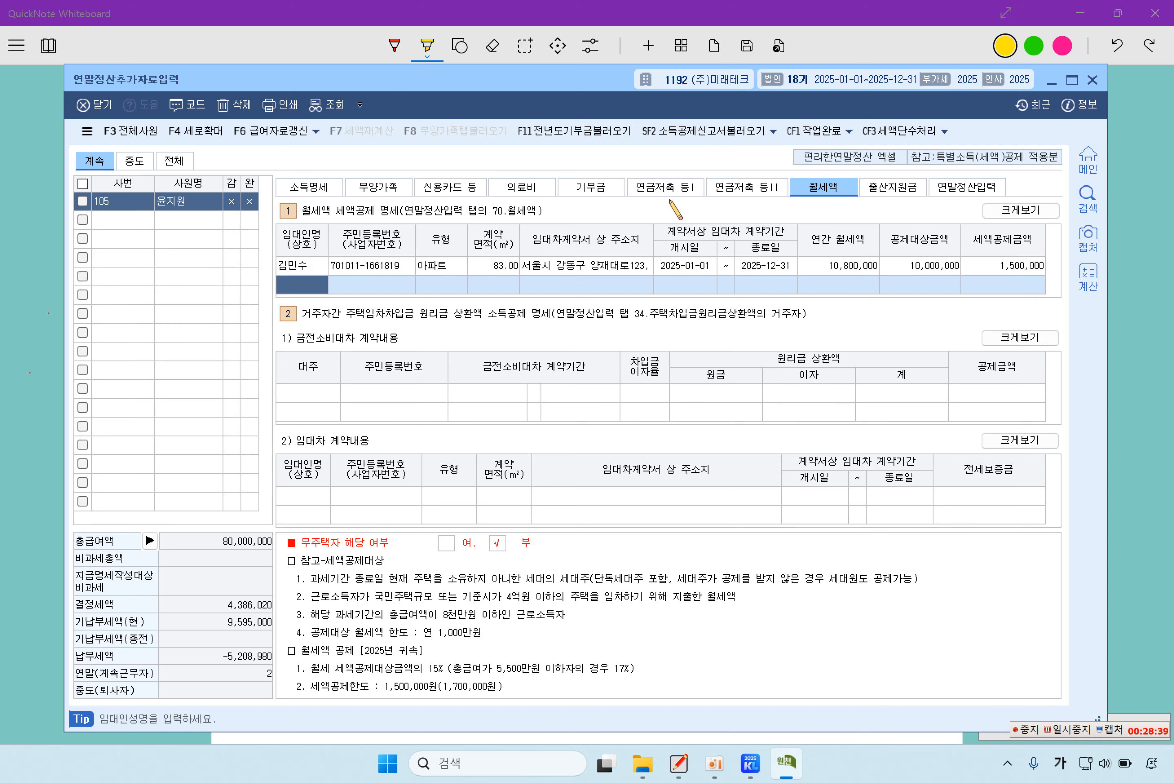
- Recheck the annual rent amount and reload employee 105's settlement data
left_click(916, 270)
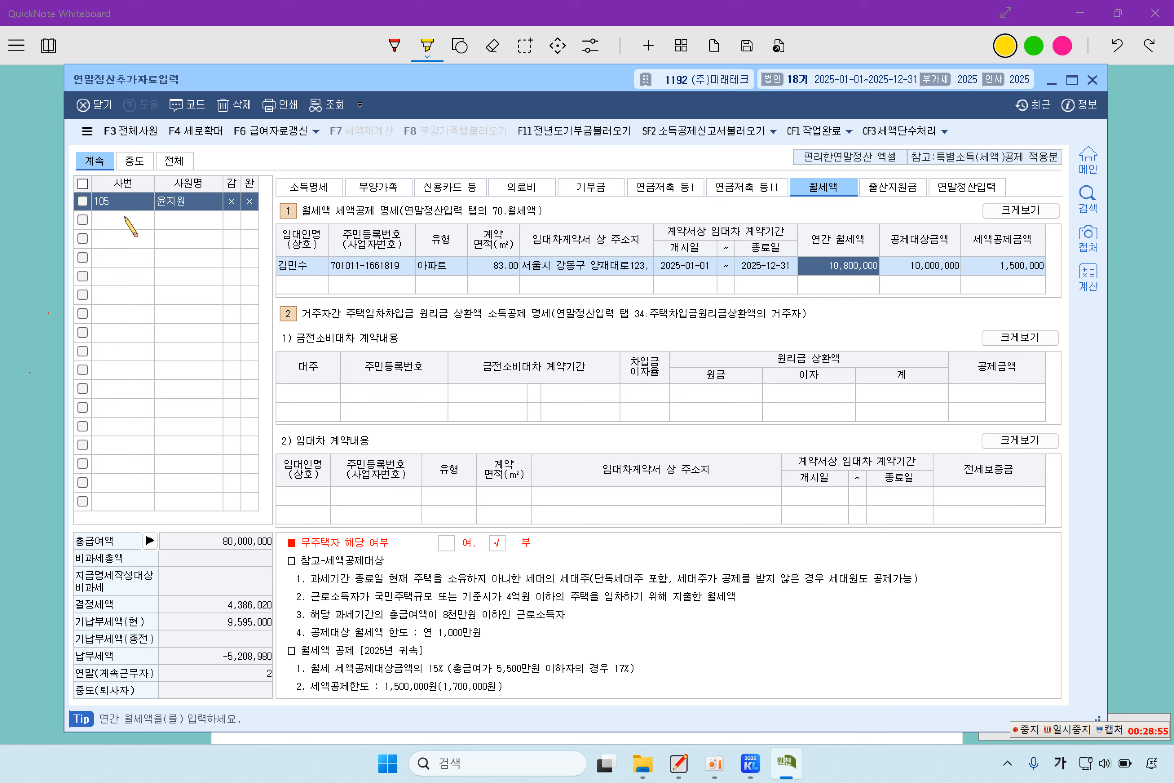
left_click(146, 220)
left_click(140, 201)
- Review the parent's and three children's deduction details, including the second child's education expenses
left_click(364, 194)
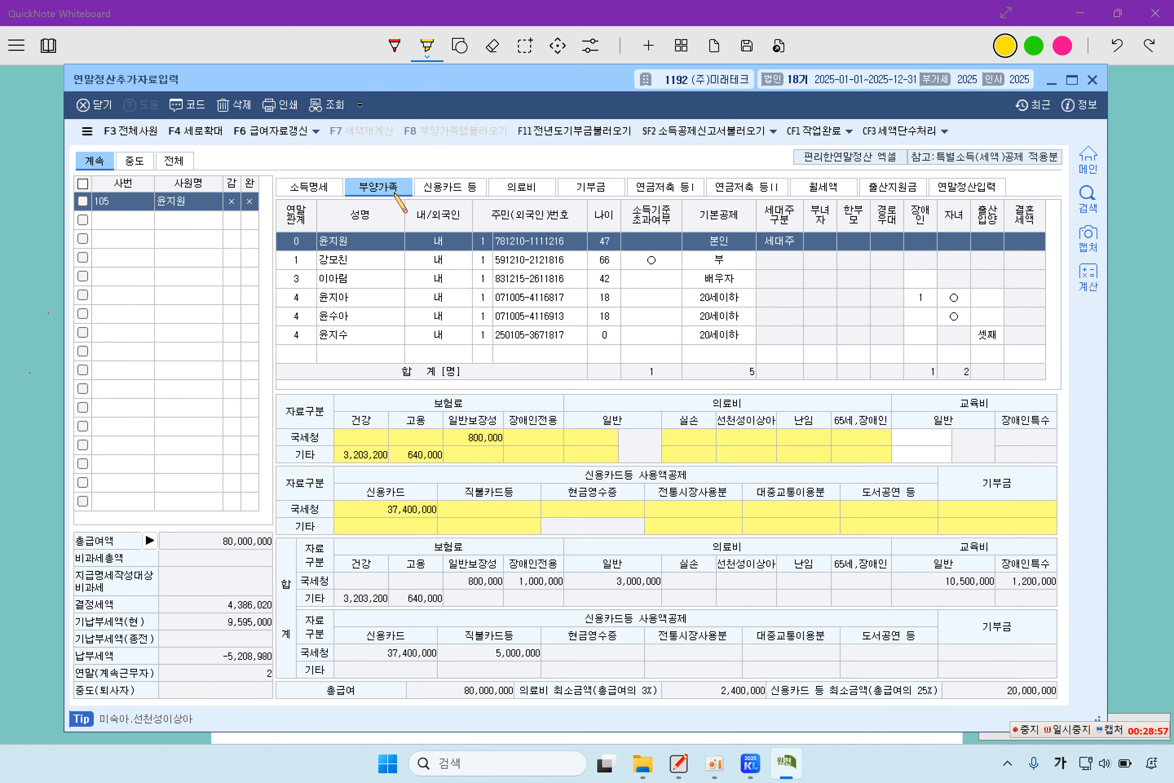
left_click(349, 263)
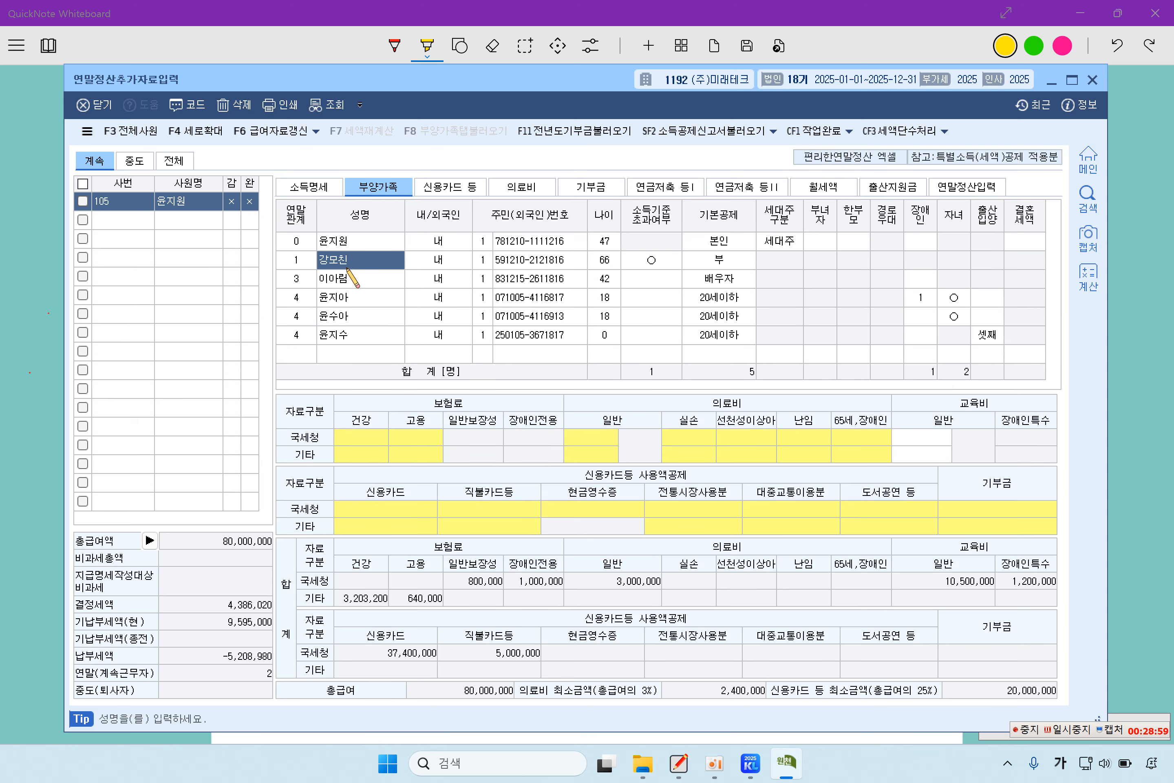
left_click(353, 295)
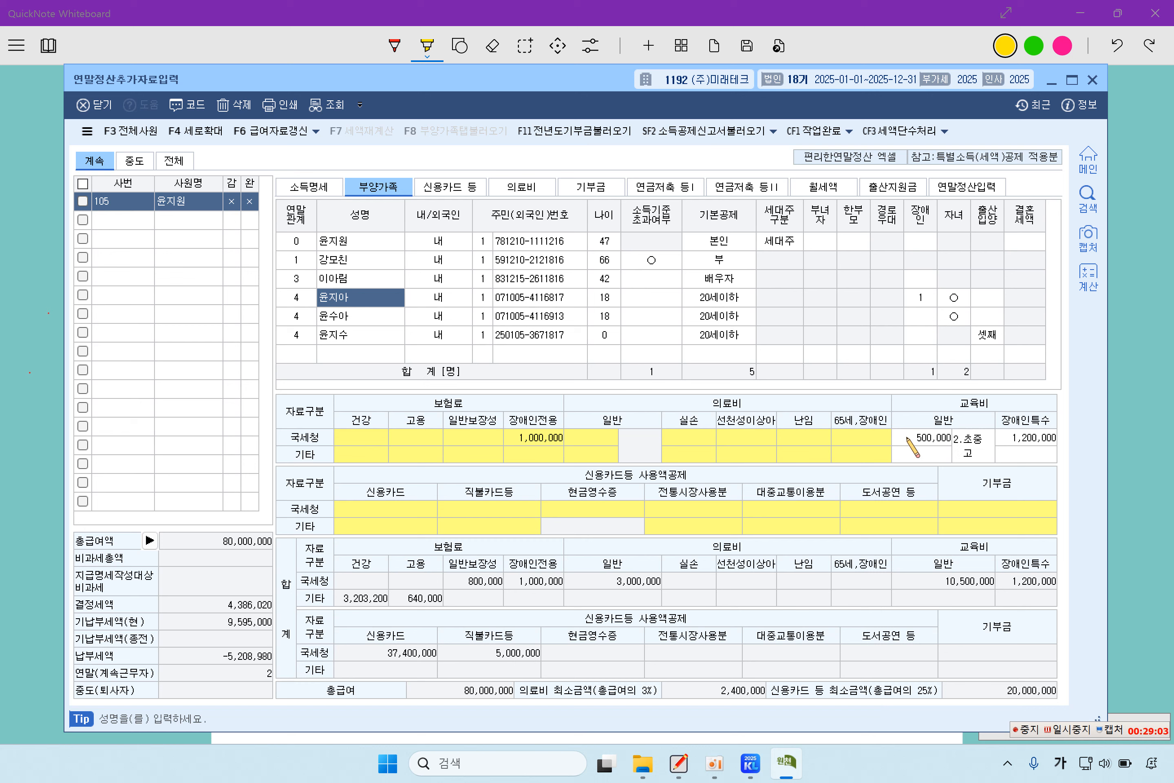
left_click(353, 318)
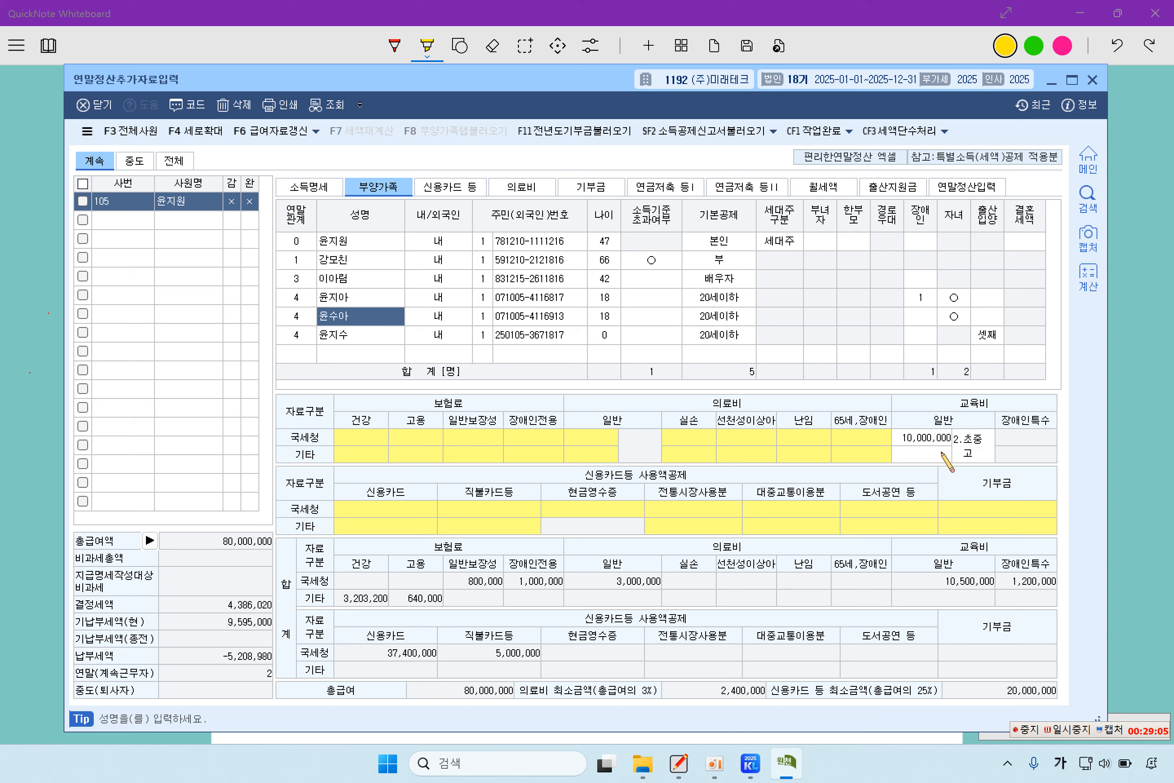
left_click(386, 342)
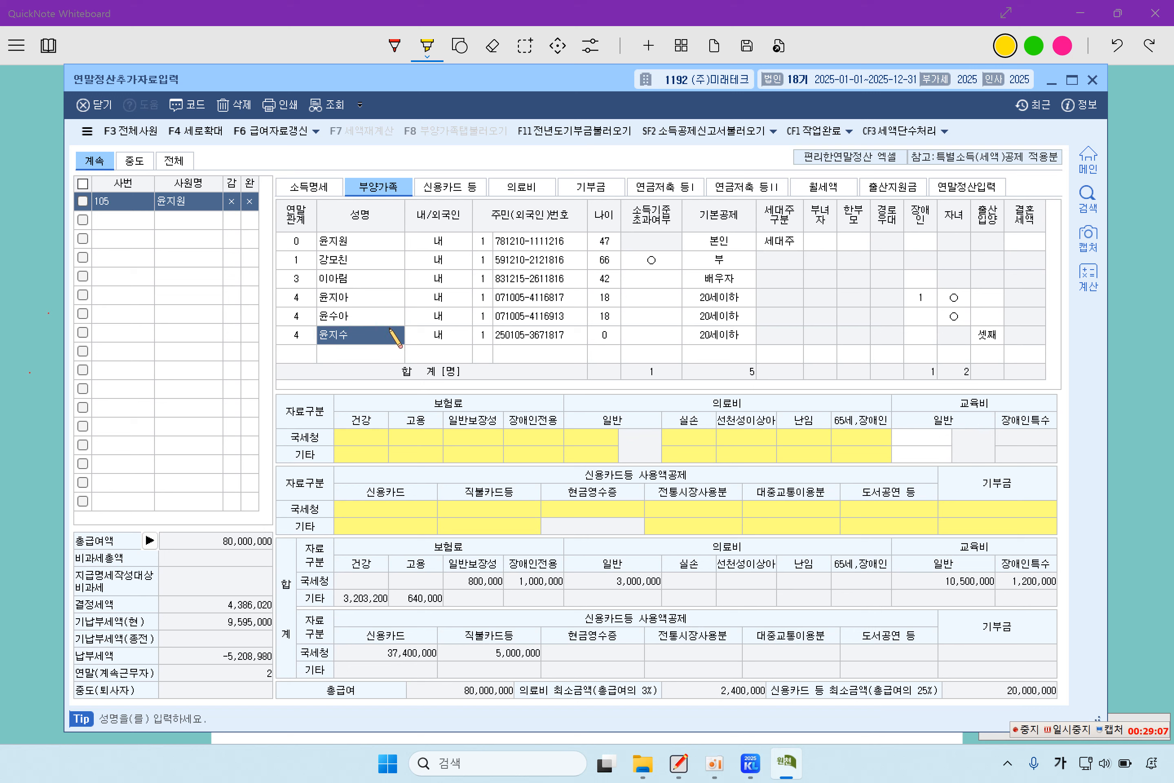
left_click(390, 315)
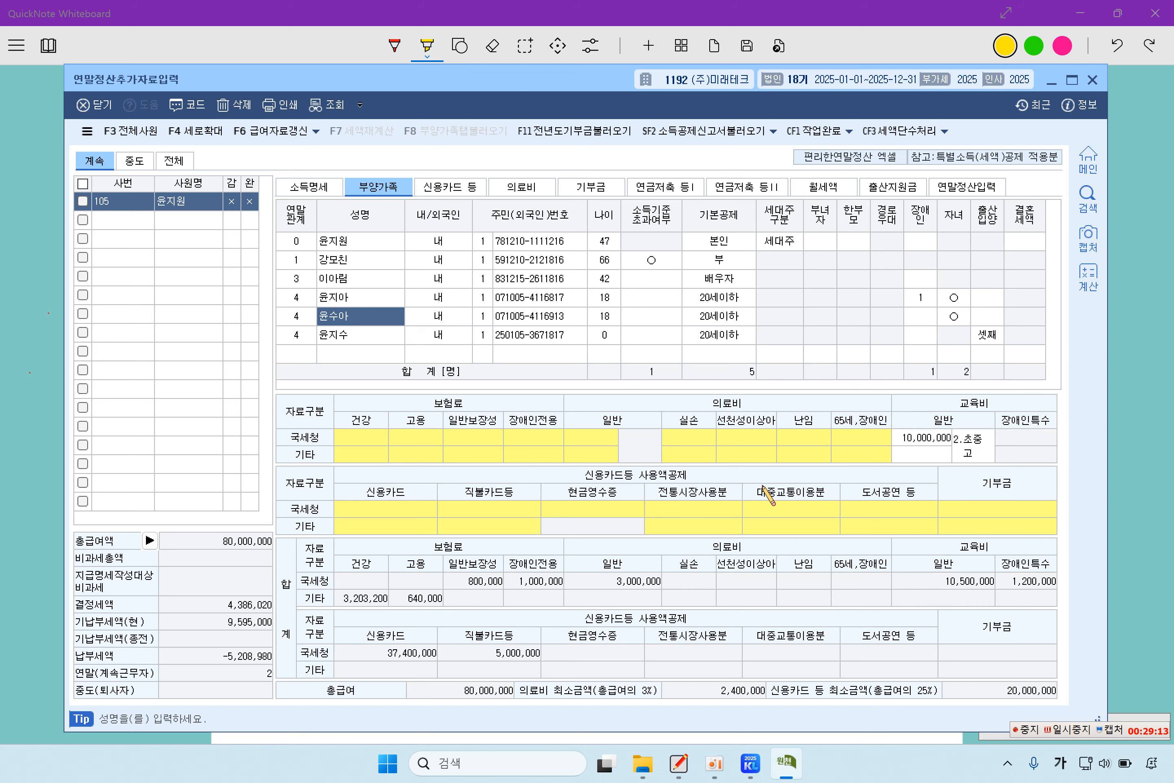
left_click(964, 190)
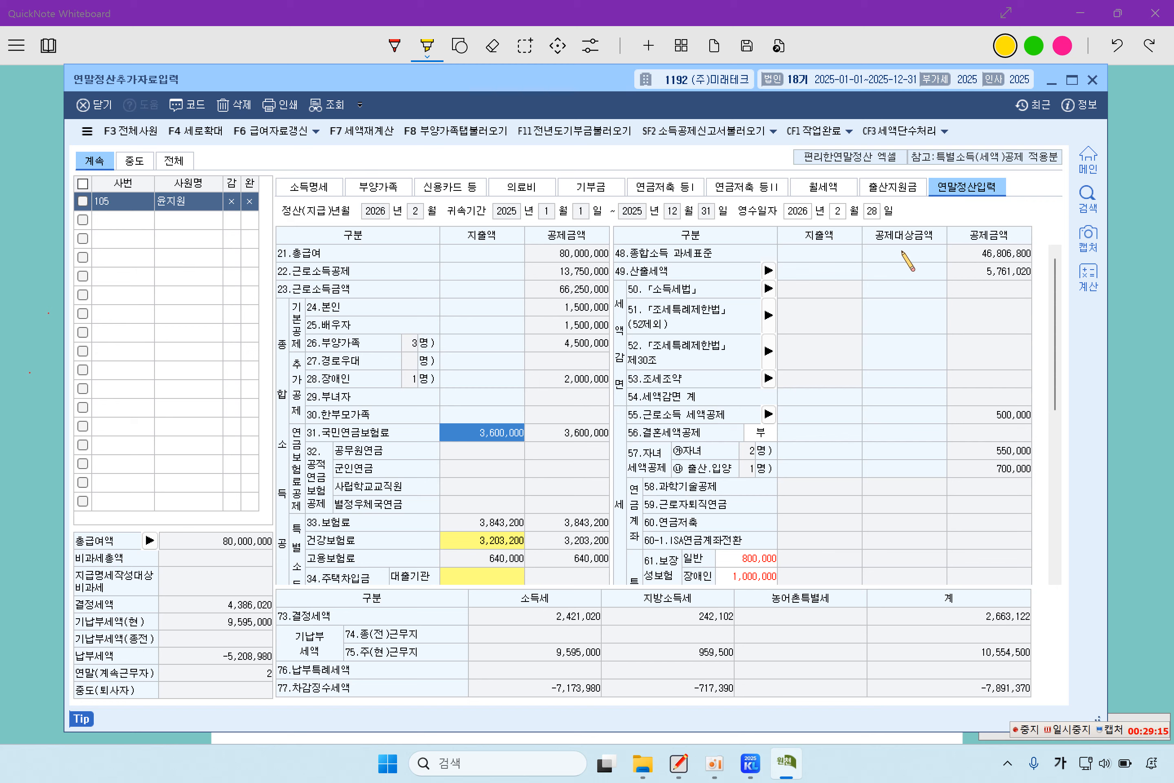
scroll(880, 336, "down", 2)
left_click(752, 466)
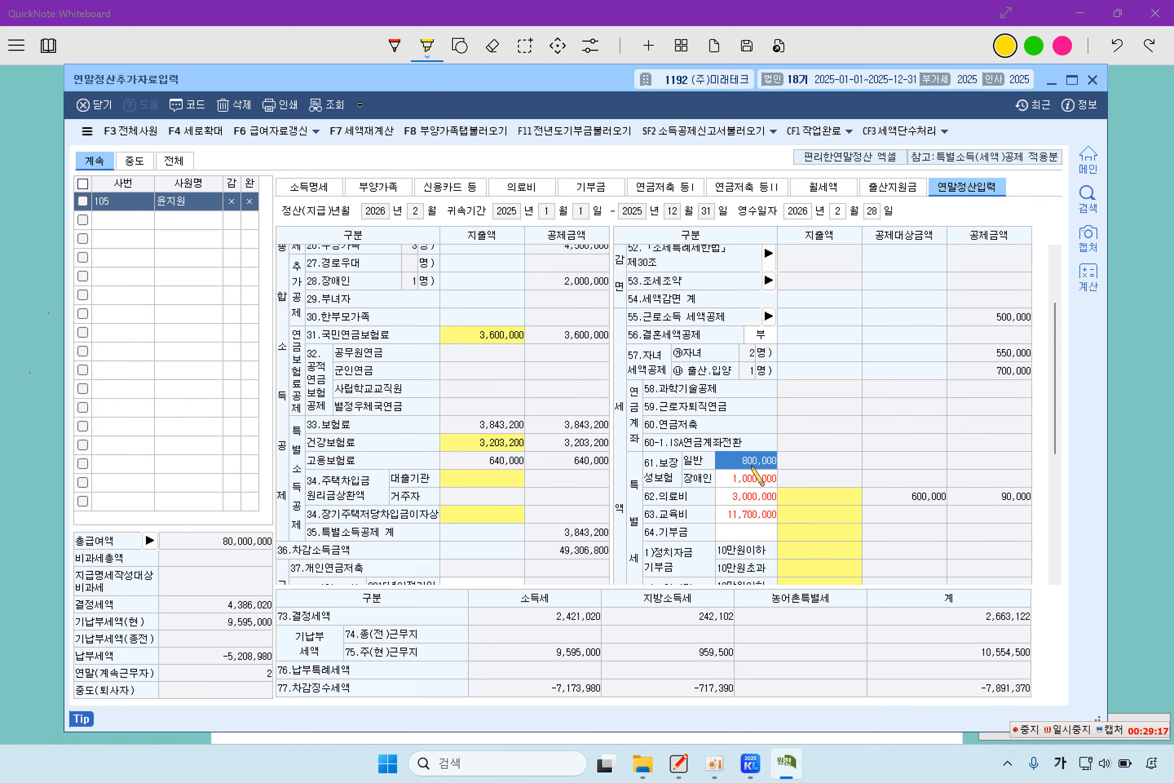
left_click(765, 486)
left_click(759, 500)
left_click(759, 518)
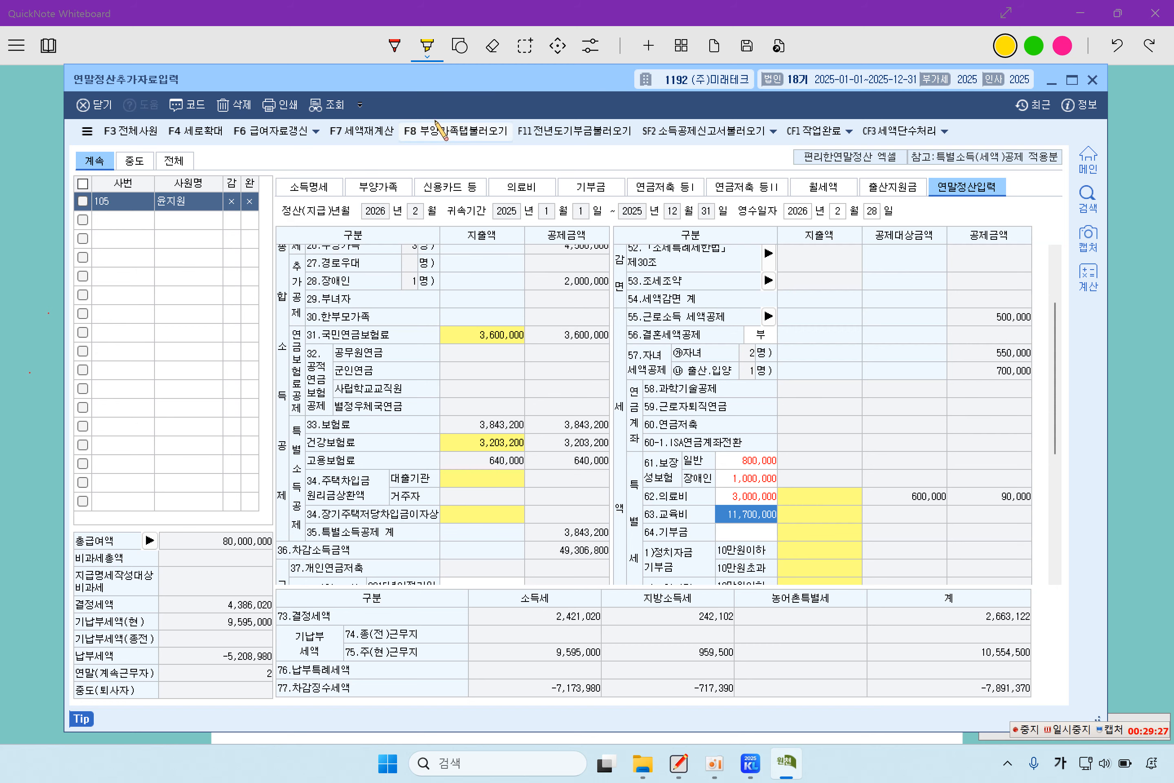
left_click(380, 191)
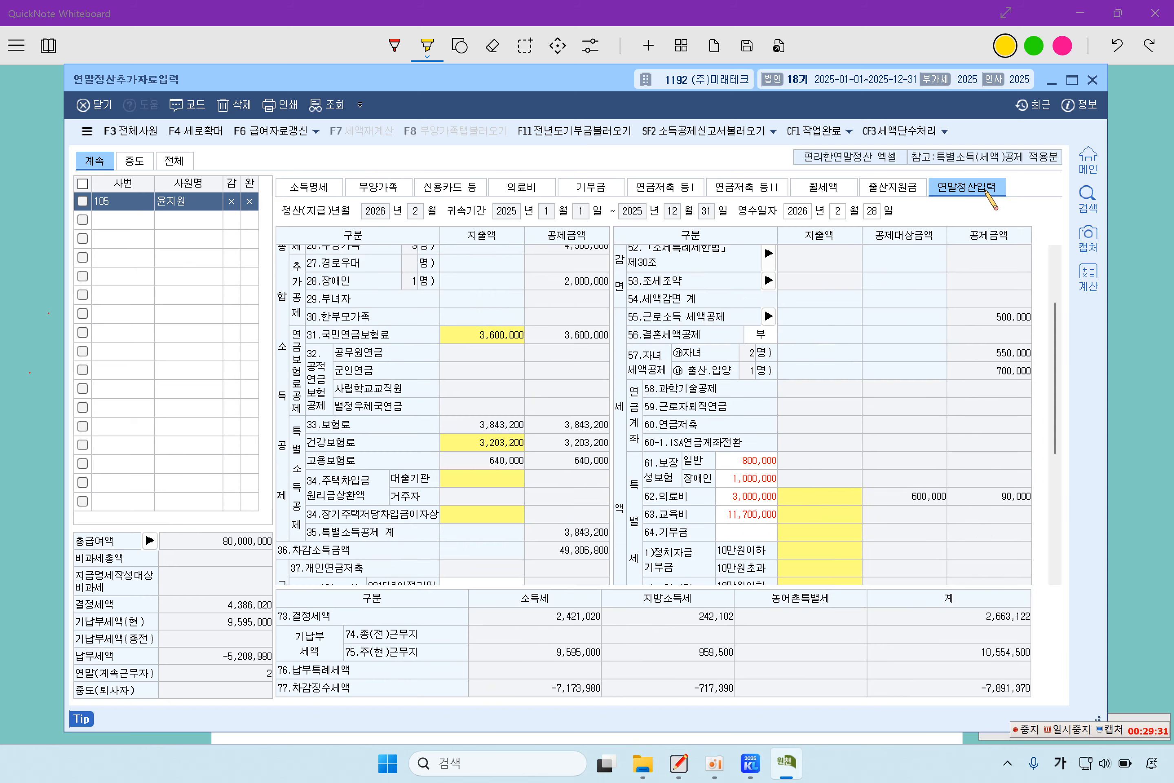
left_click(967, 187)
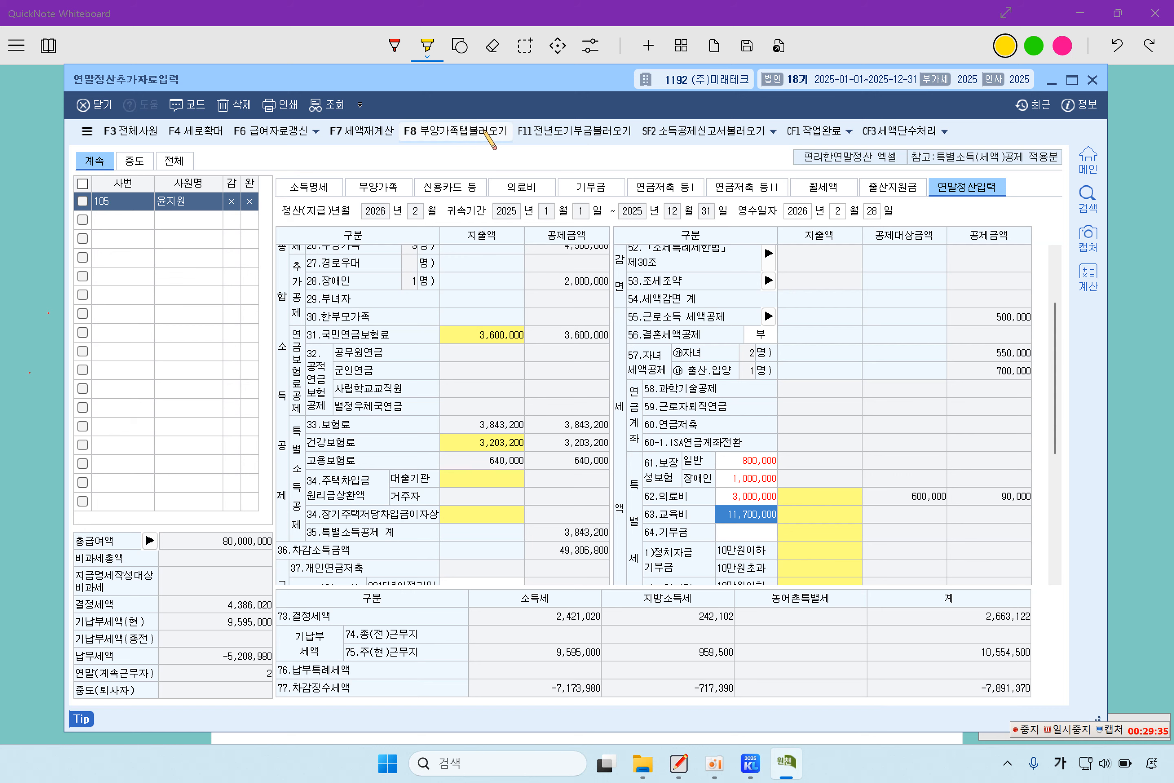
- Import the dependents' amounts with F8, confirm, and check the education and donation rows
left_click(458, 133)
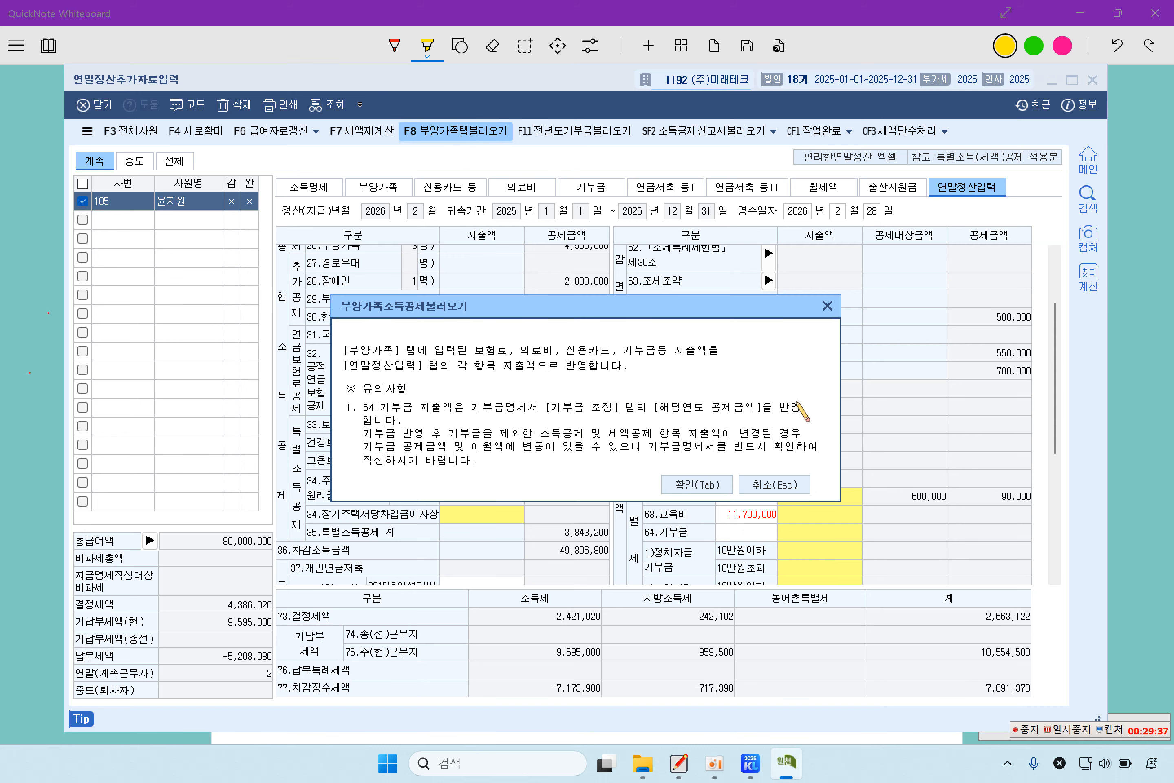
left_click(706, 484)
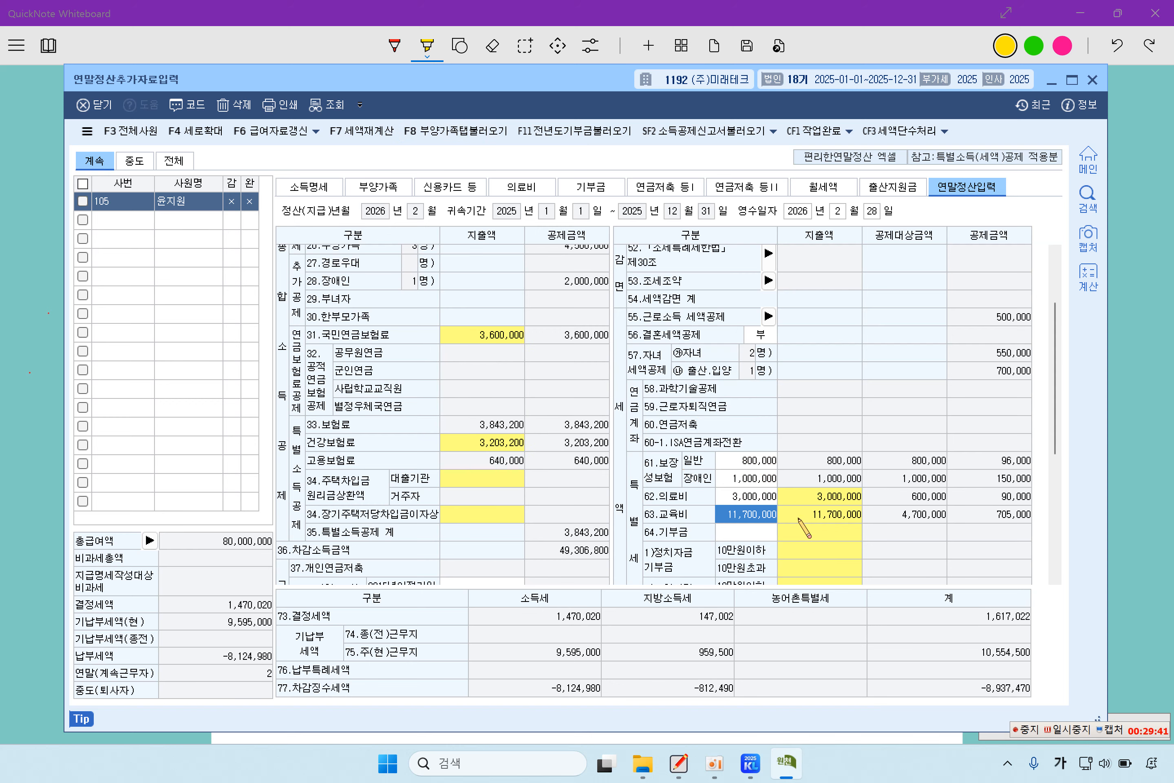
left_click(825, 512)
left_click(833, 534)
scroll(849, 521, "down", 5)
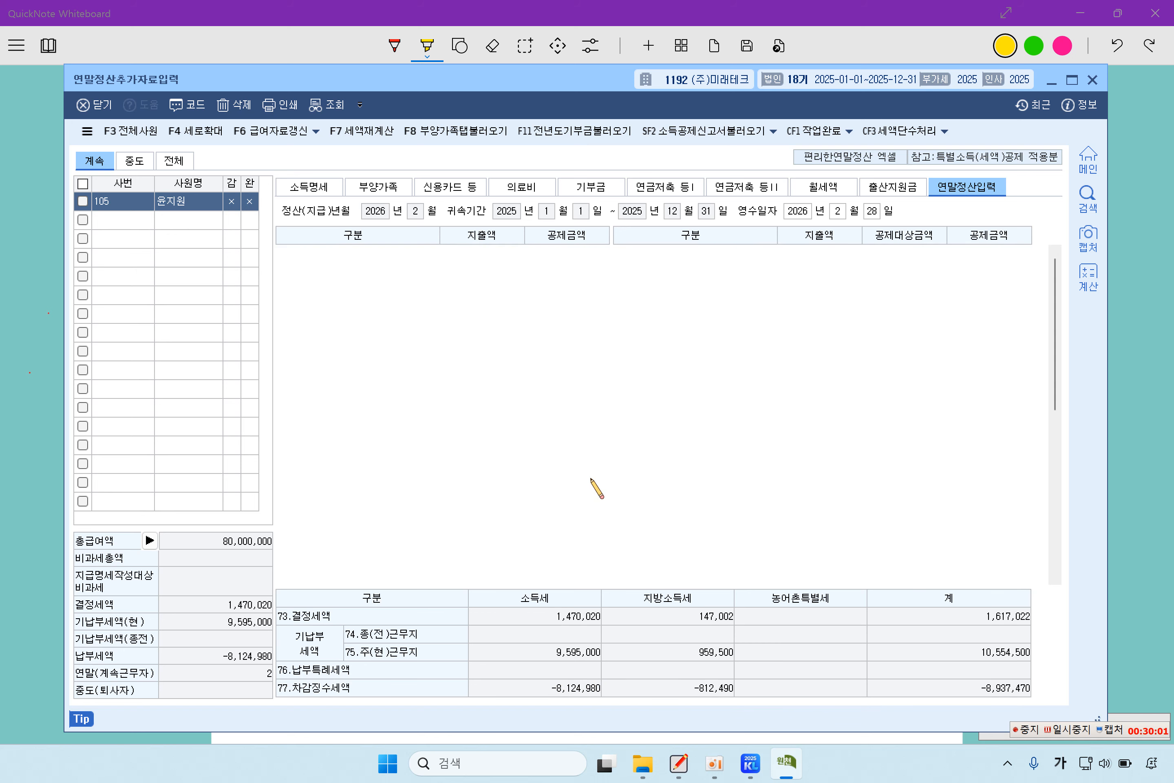
scroll(598, 493, "up", 5)
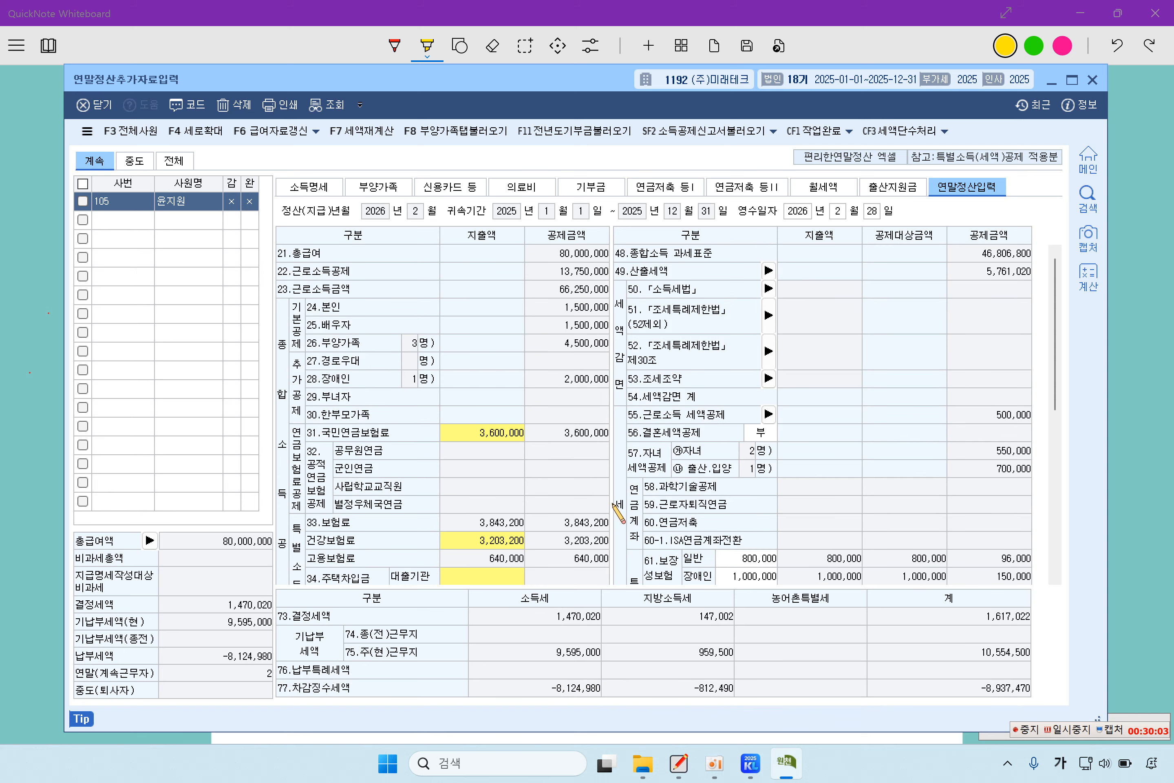